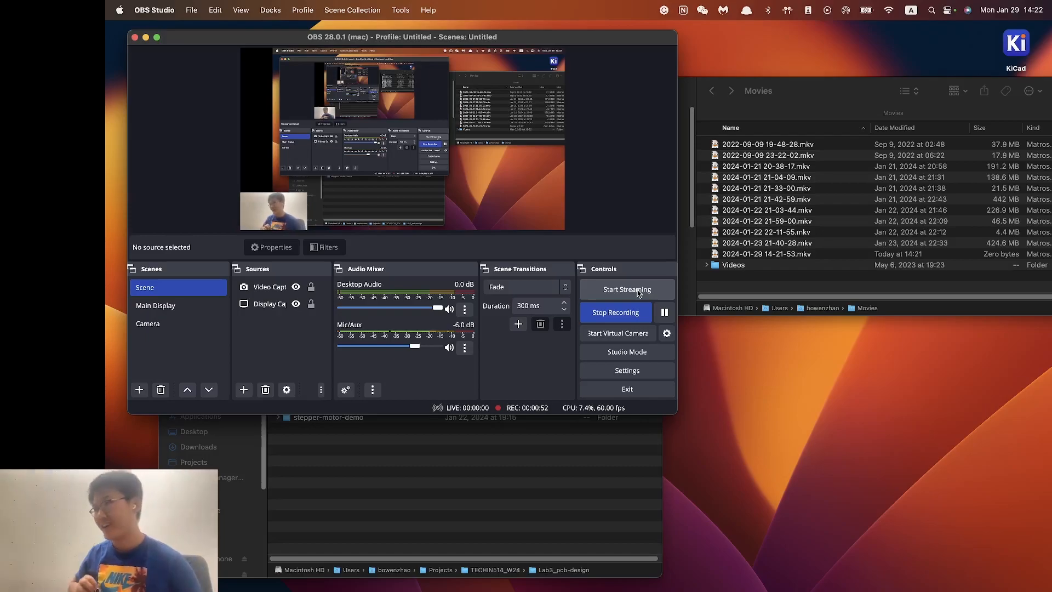
pyautogui.click(156, 305)
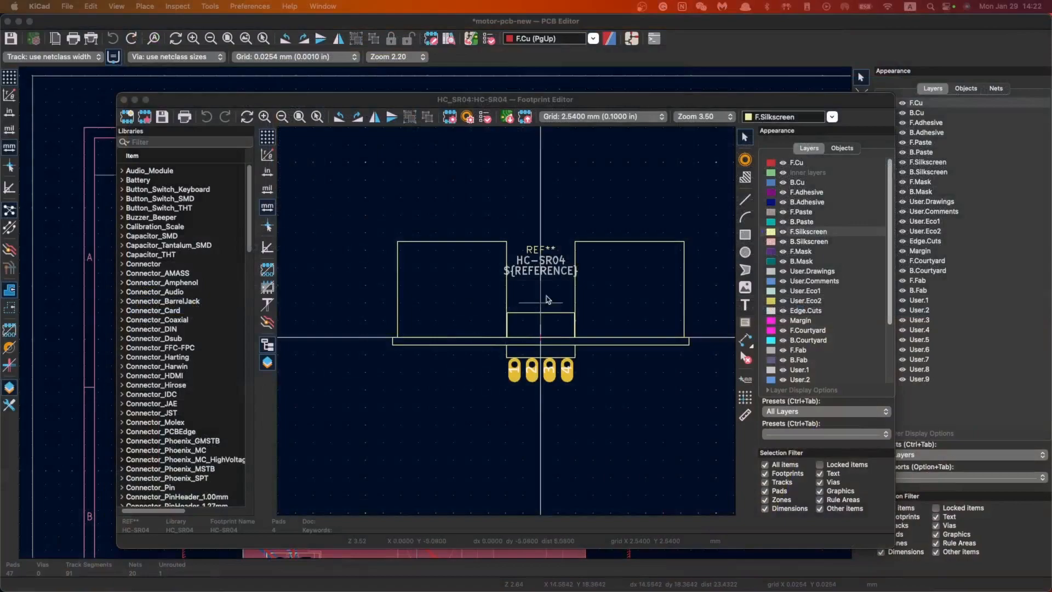
pyautogui.scroll(-3, 521, 307)
pyautogui.scroll(1, 593, 309)
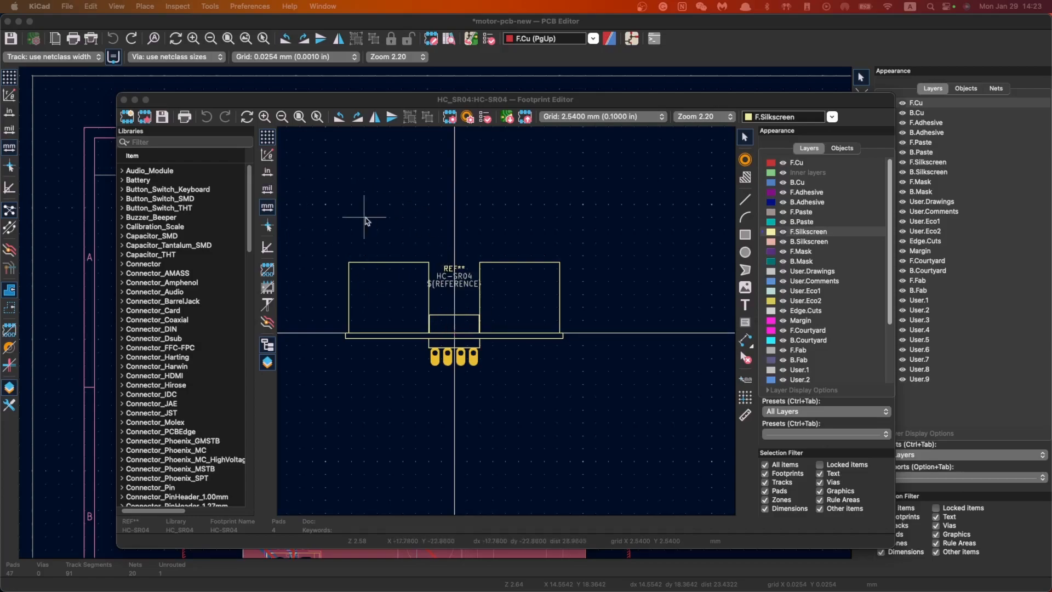
# Close the Footprint Editor and the PCB Editor, discarding the unsaved changes to motor-pcb-new.kicad_pcb
pyautogui.click(123, 99)
pyautogui.click(7, 21)
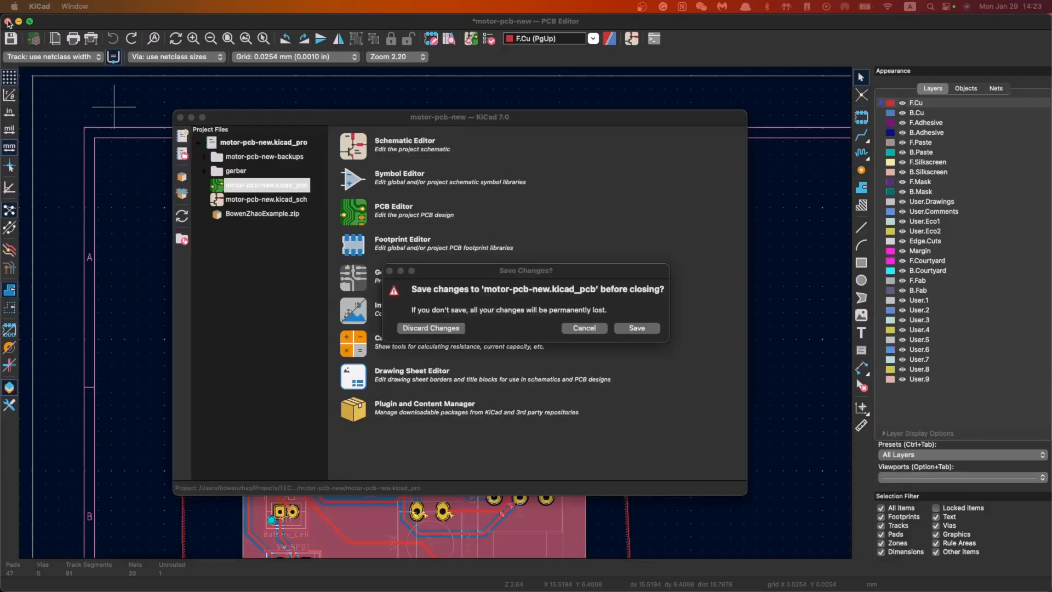
pyautogui.click(431, 328)
pyautogui.moveTo(365, 123); pyautogui.dragTo(428, 98)
pyautogui.click(323, 187)
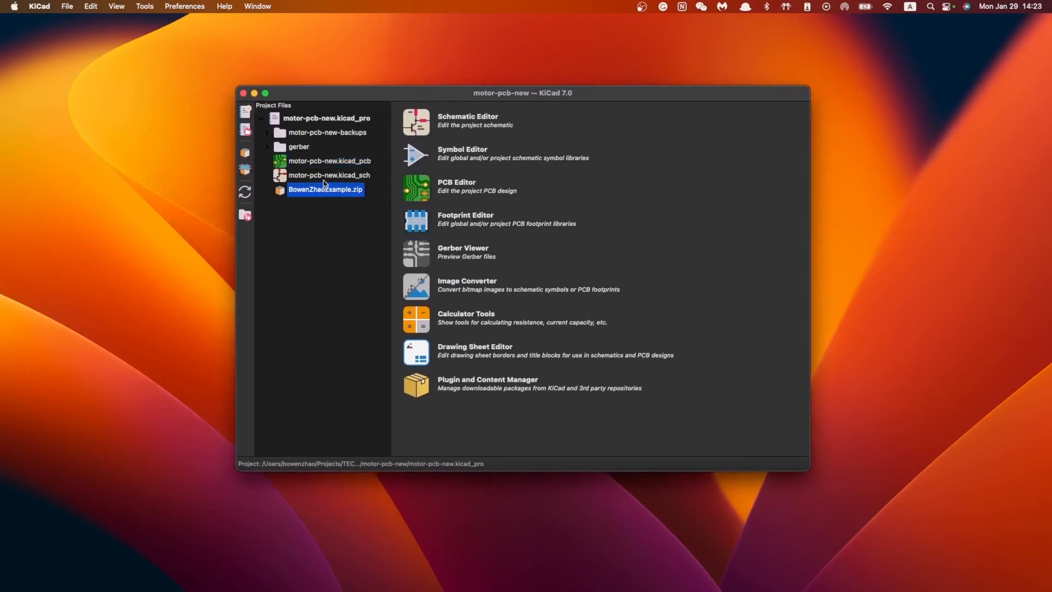
pyautogui.click(324, 177)
pyautogui.click(322, 161)
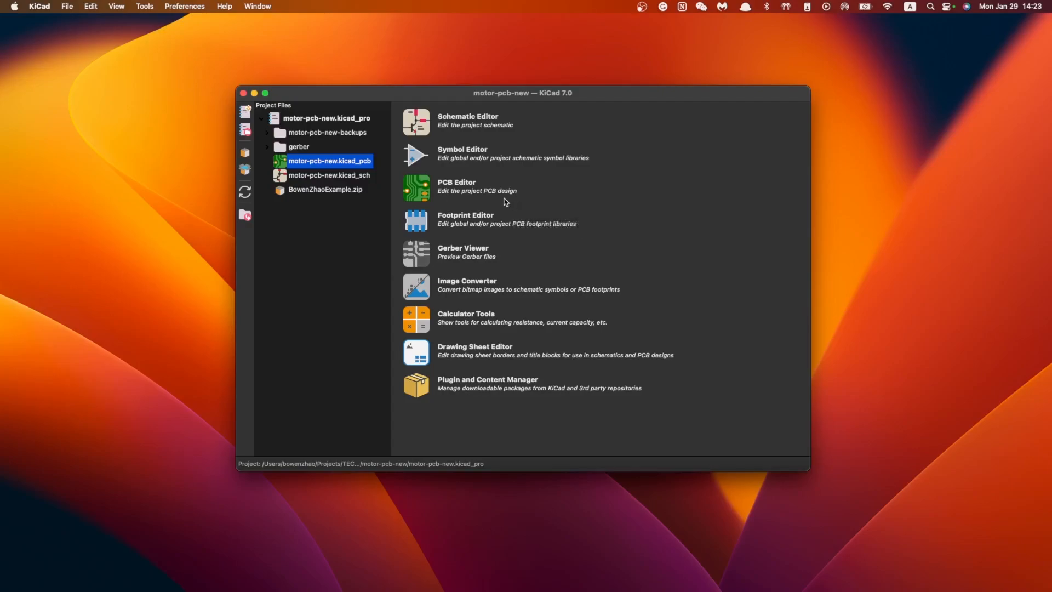
# Open the Symbol Editor and load the HC-SR04 symbol from the HC_SR04 library to view its pins
pyautogui.click(415, 159)
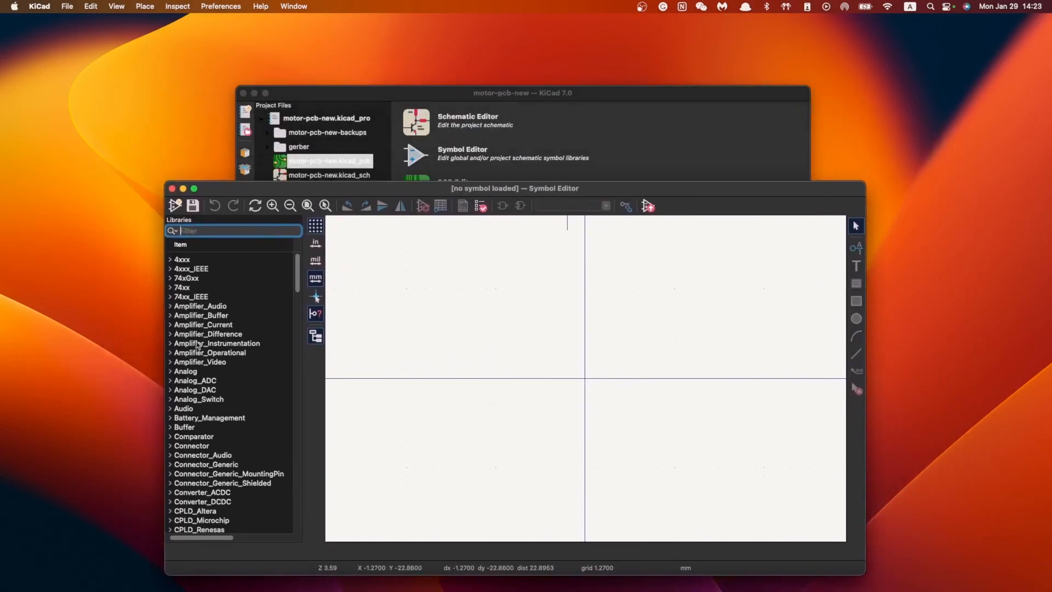
pyautogui.scroll(-20, 219, 402)
pyautogui.scroll(-20, 219, 402)
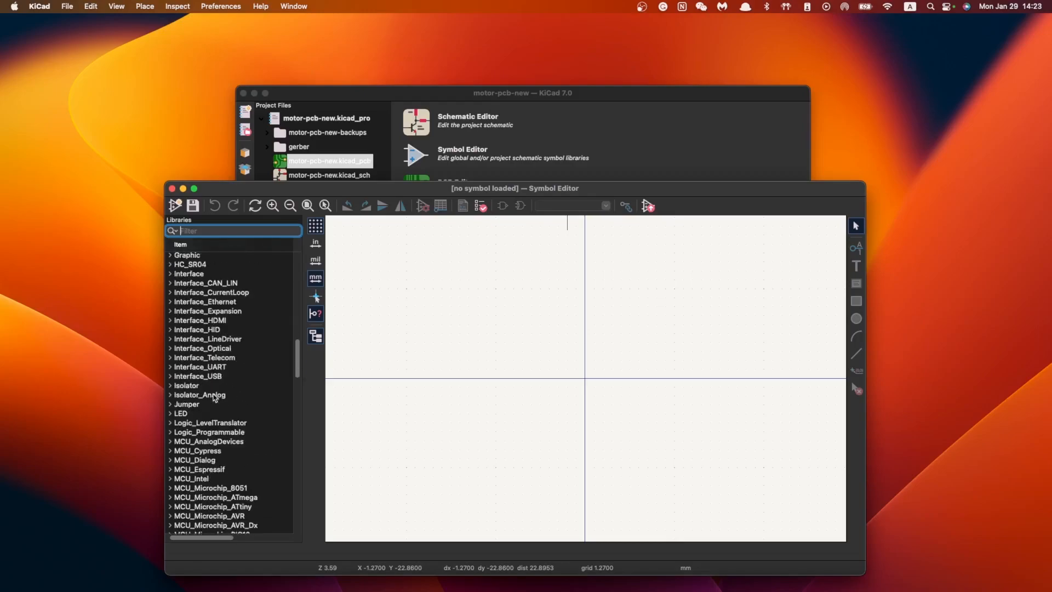
pyautogui.scroll(15, 211, 403)
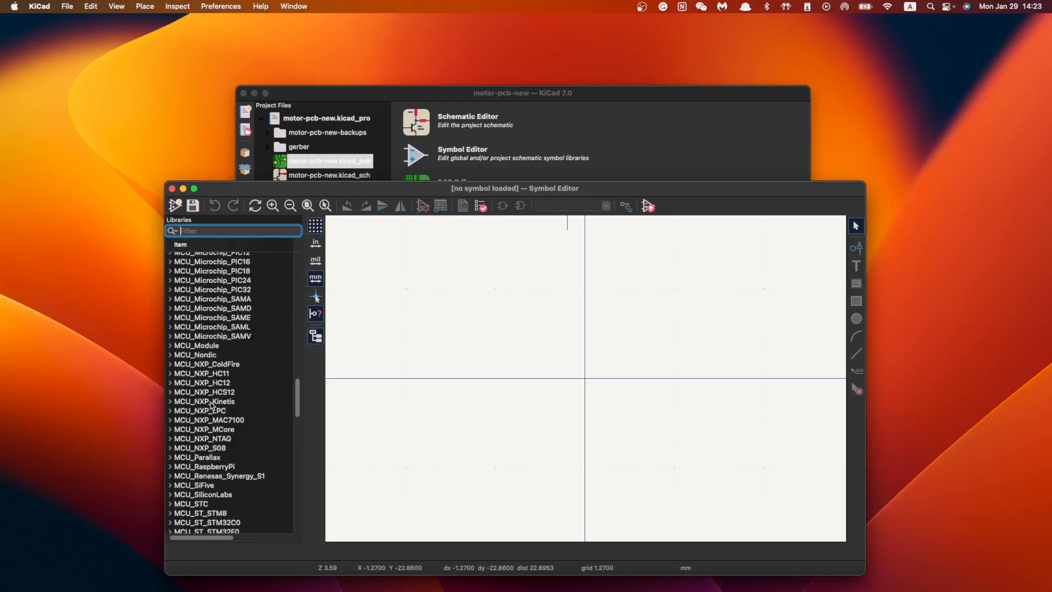
pyautogui.scroll(-4, 207, 423)
pyautogui.scroll(-20, 207, 423)
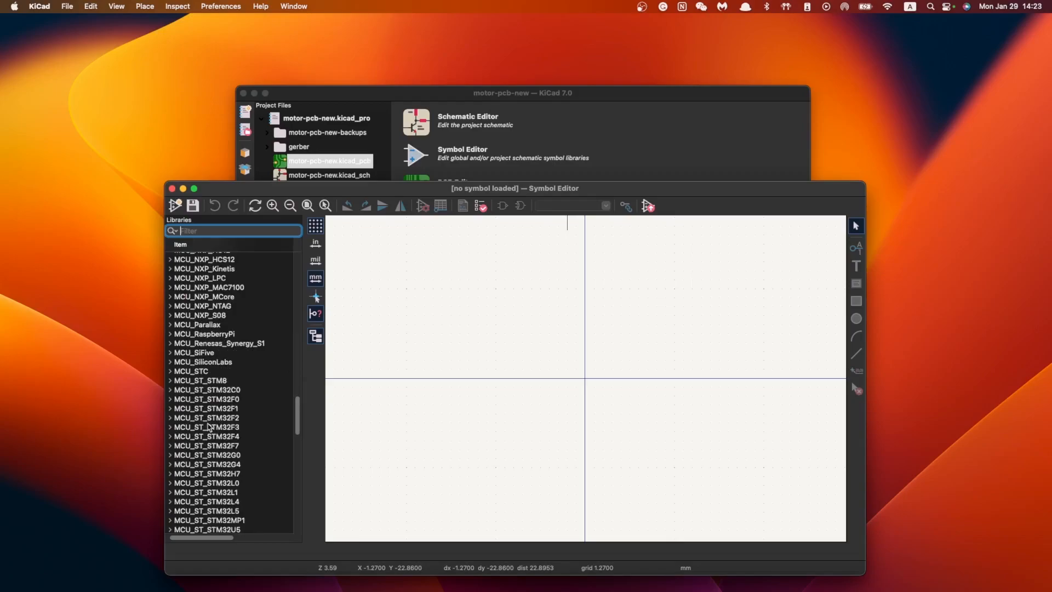
pyautogui.scroll(20, 208, 430)
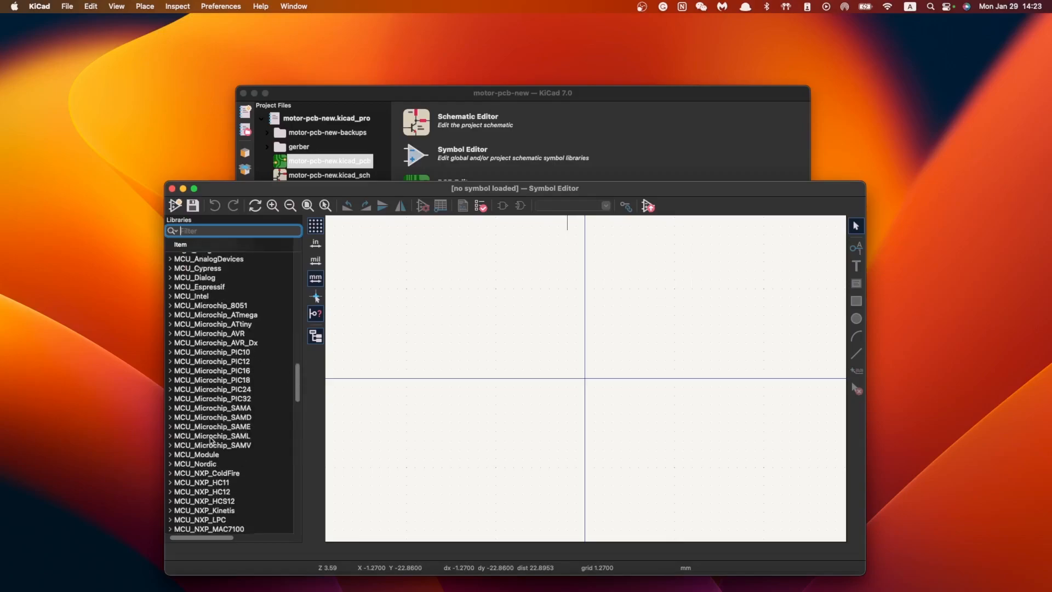
pyautogui.scroll(-7, 246, 357)
pyautogui.doubleClick(197, 366)
pyautogui.doubleClick(201, 375)
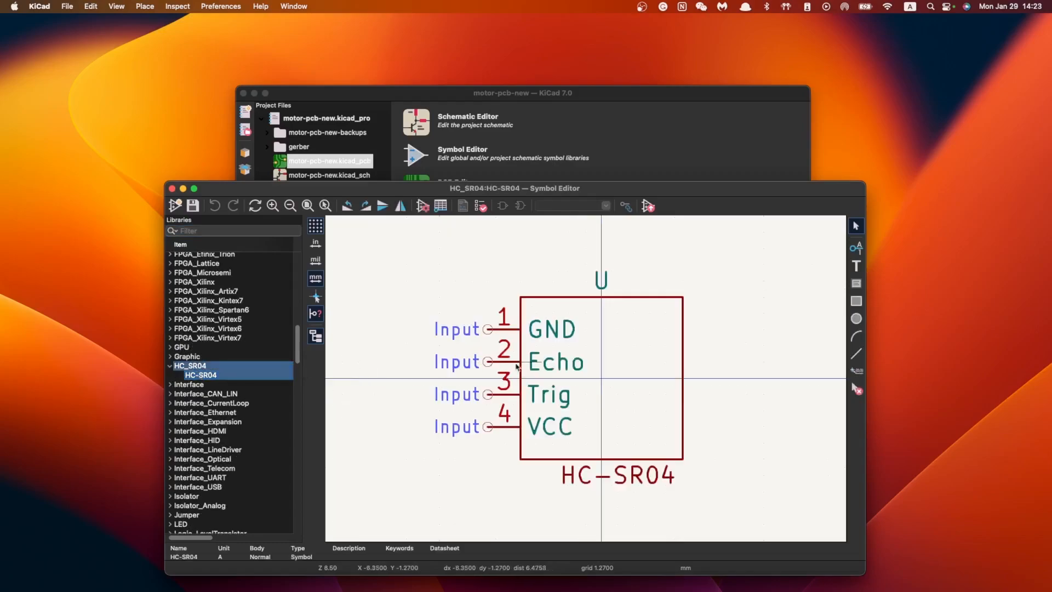
pyautogui.scroll(-2, 542, 397)
pyautogui.scroll(1, 541, 397)
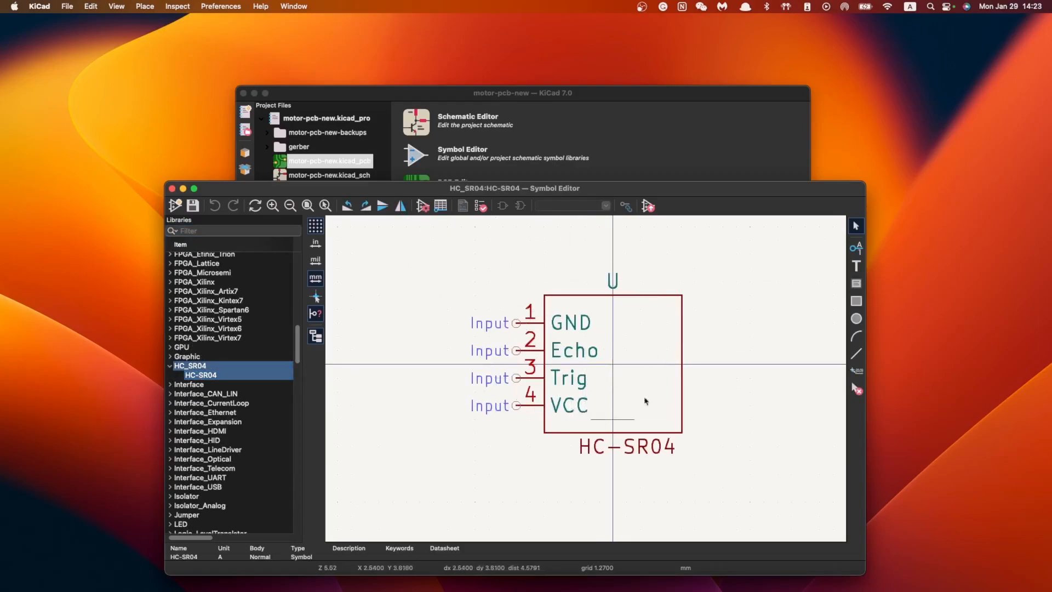
pyautogui.scroll(-3, 588, 381)
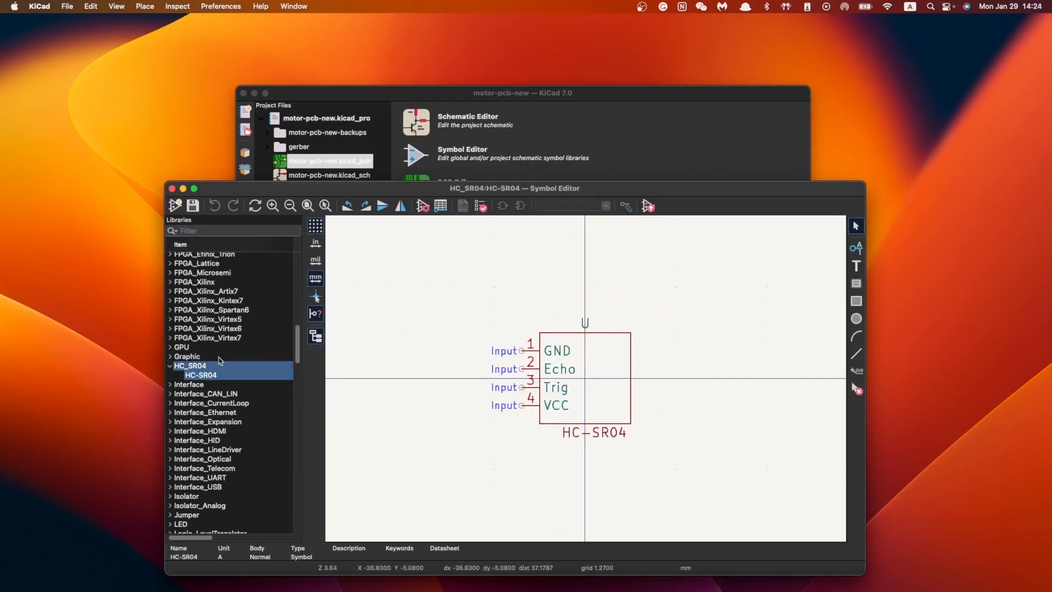
# Start a new symbol library and assign it to the Global library table
pyautogui.moveTo(257, 189); pyautogui.dragTo(173, 143)
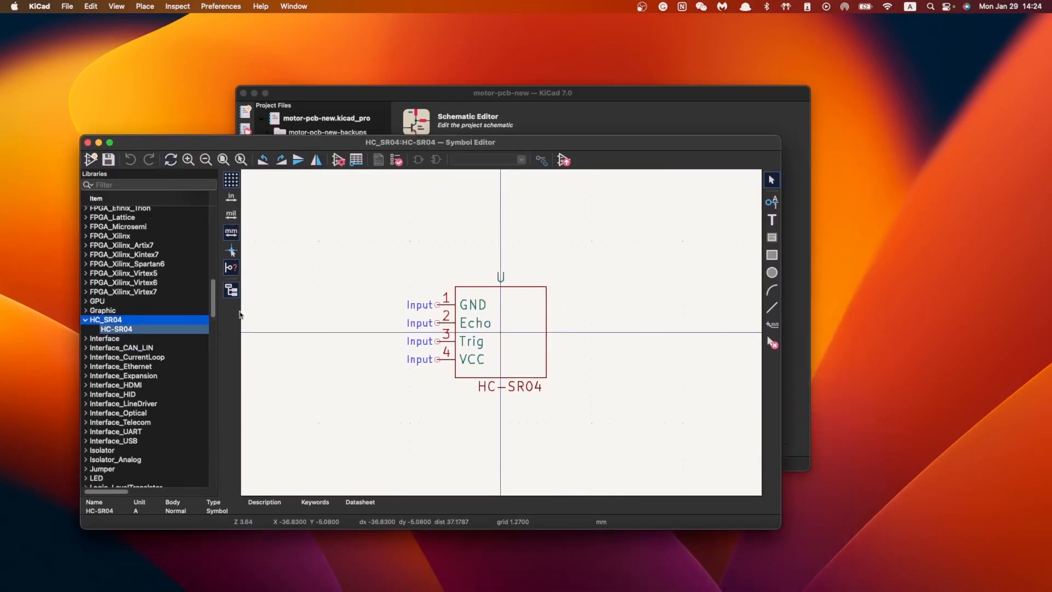
pyautogui.click(40, 6)
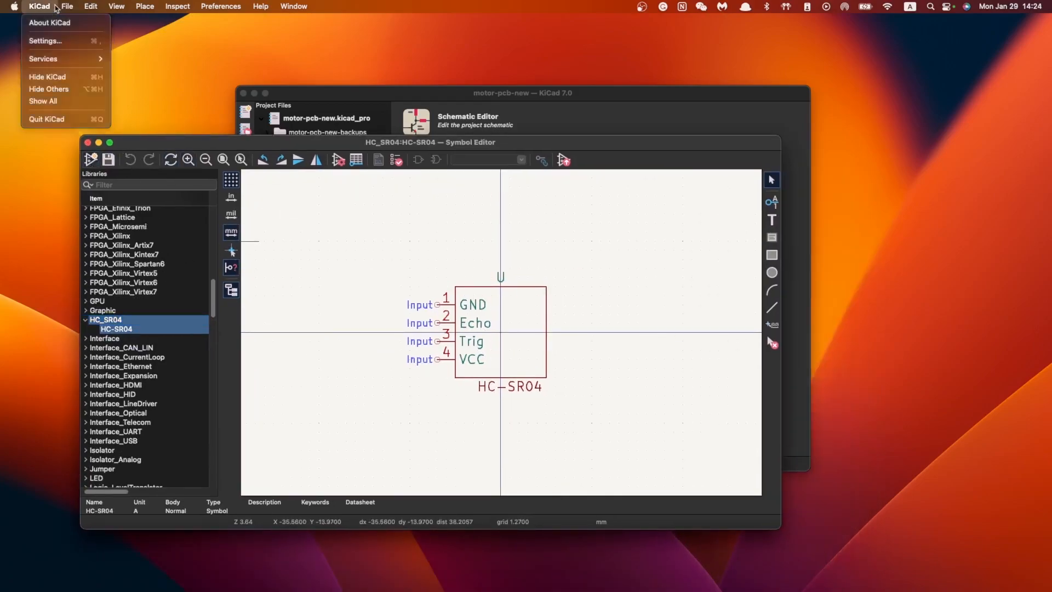
pyautogui.moveTo(67, 6)
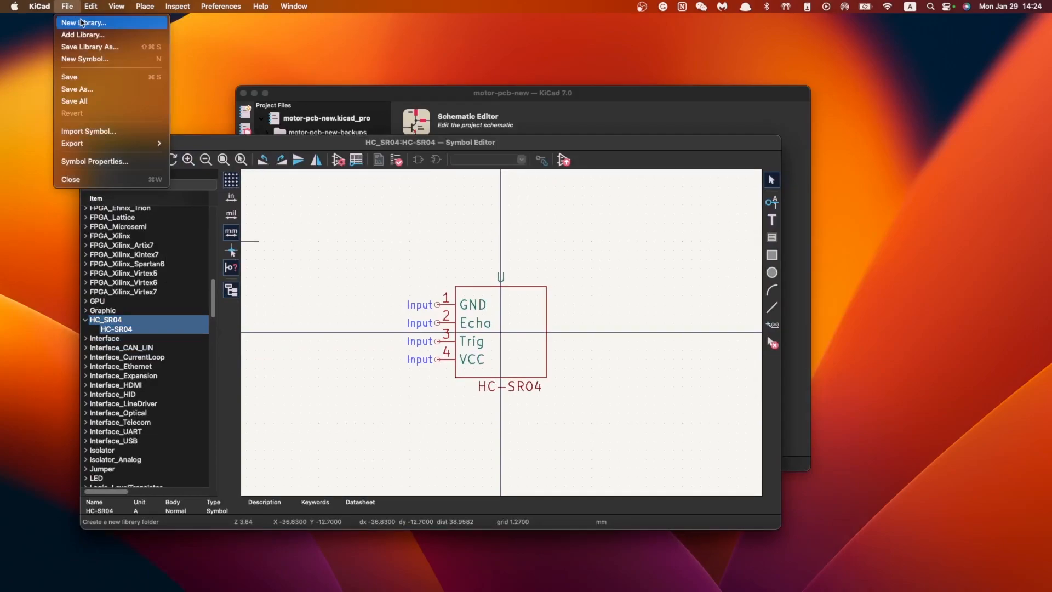
pyautogui.click(81, 22)
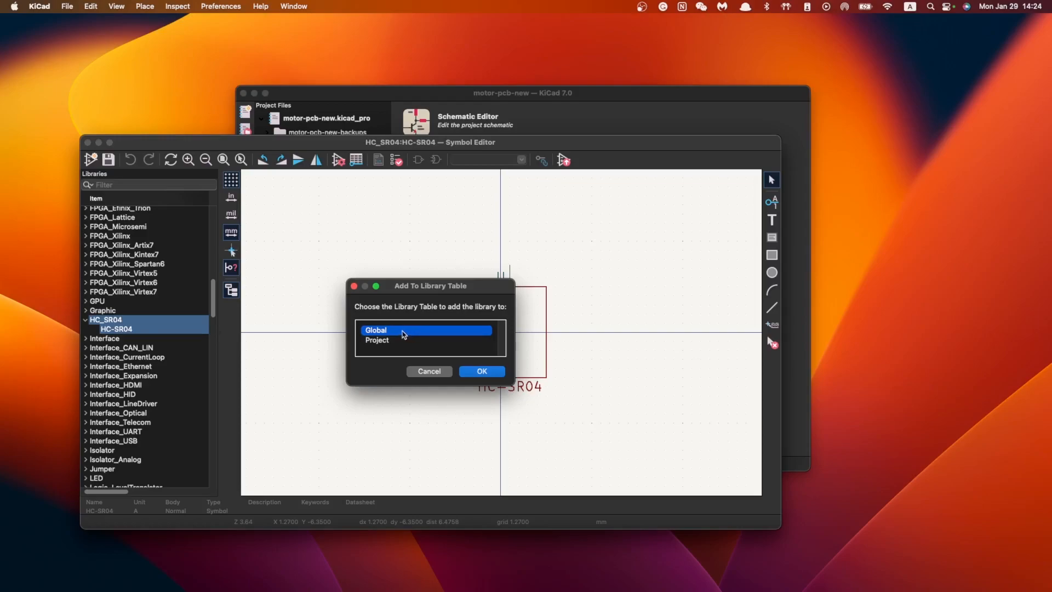
pyautogui.click(489, 371)
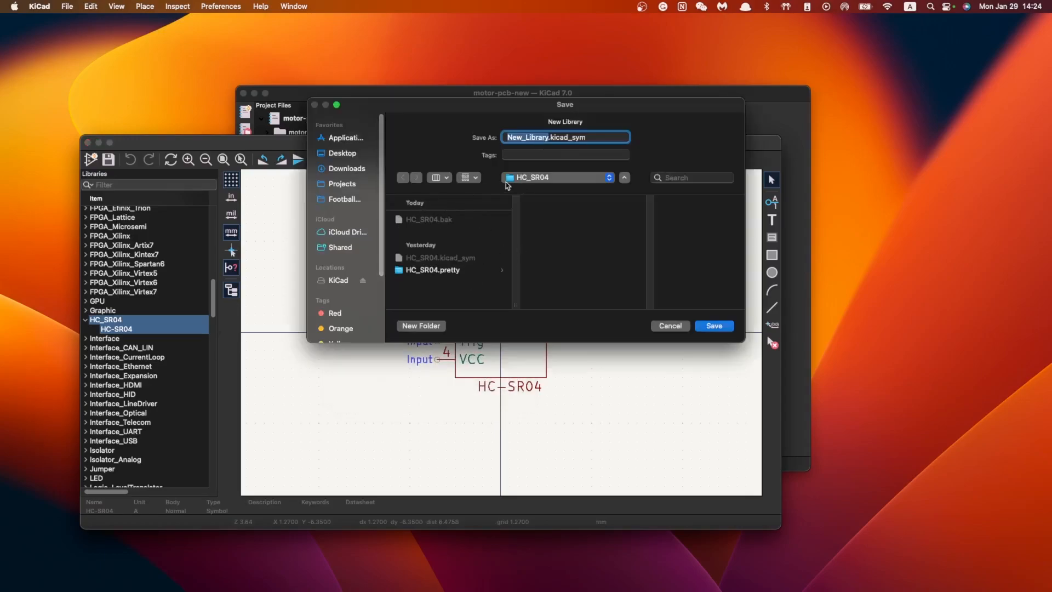
# Create a folder named HC_SR04_new inside PCB_resources as the save location of the new library
pyautogui.click(556, 177)
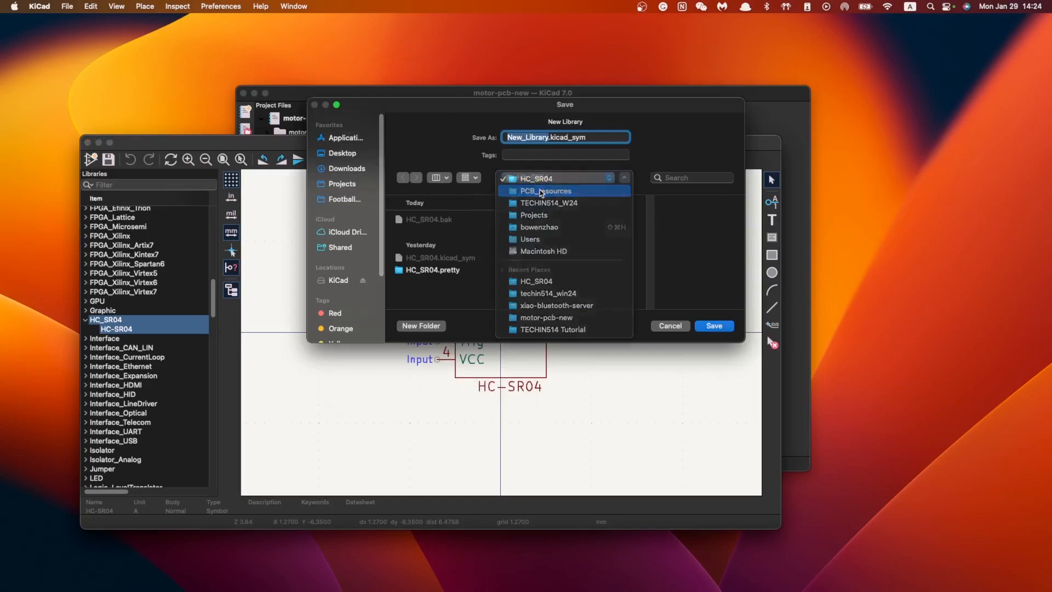
pyautogui.click(542, 190)
pyautogui.click(569, 296)
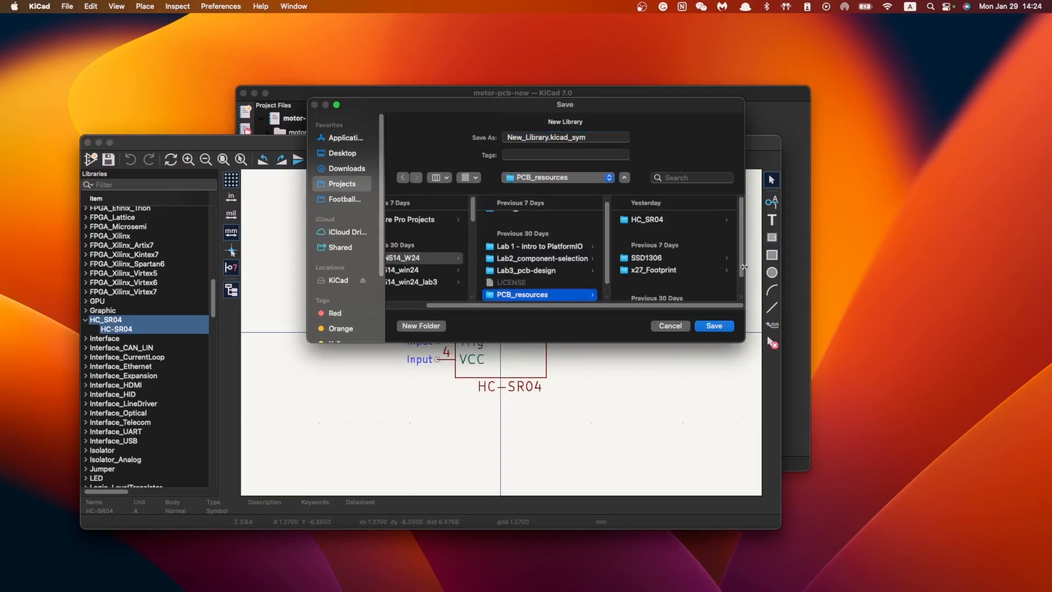
pyautogui.click(421, 326)
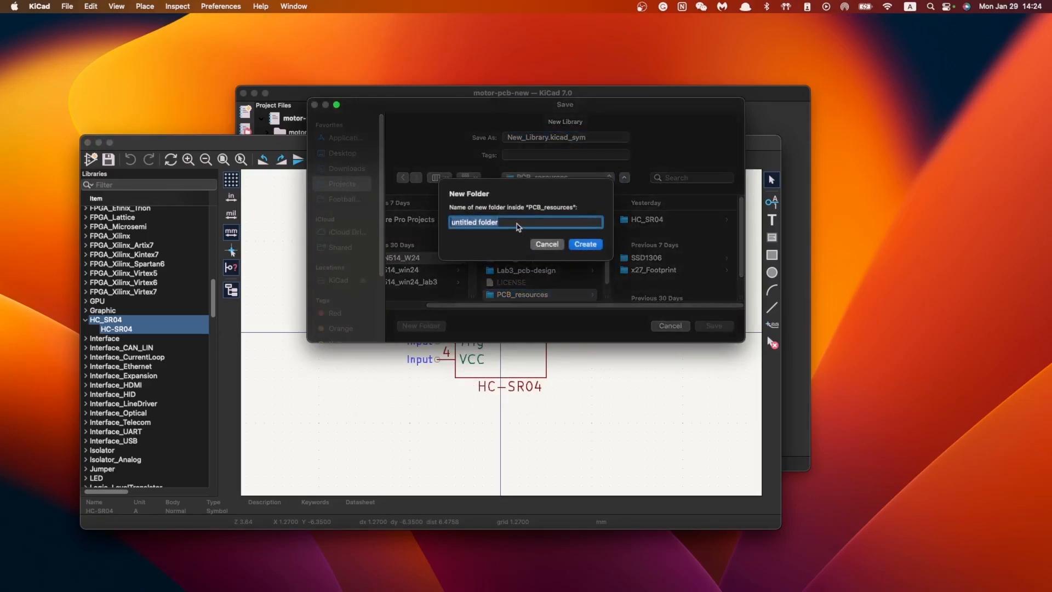
pyautogui.write('HC_SR04_new')
pyautogui.click(586, 244)
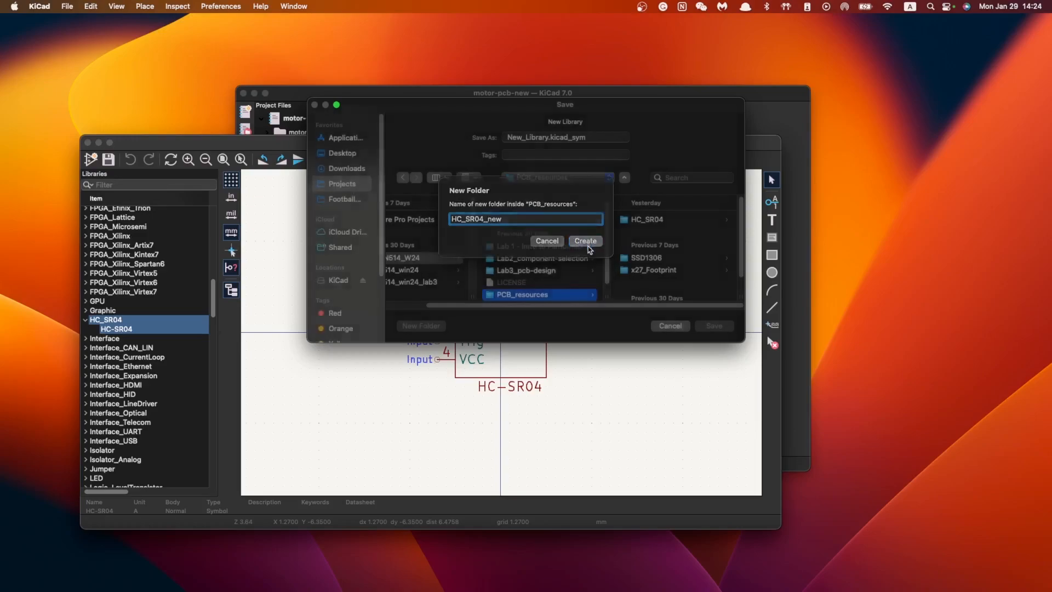
# Name the new library file HC_SR04_new.kicad_sym and save it in the HC_SR04_new folder
pyautogui.click(564, 137)
pyautogui.moveTo(549, 138); pyautogui.dragTo(480, 142)
pyautogui.write('HC_SR04_new')
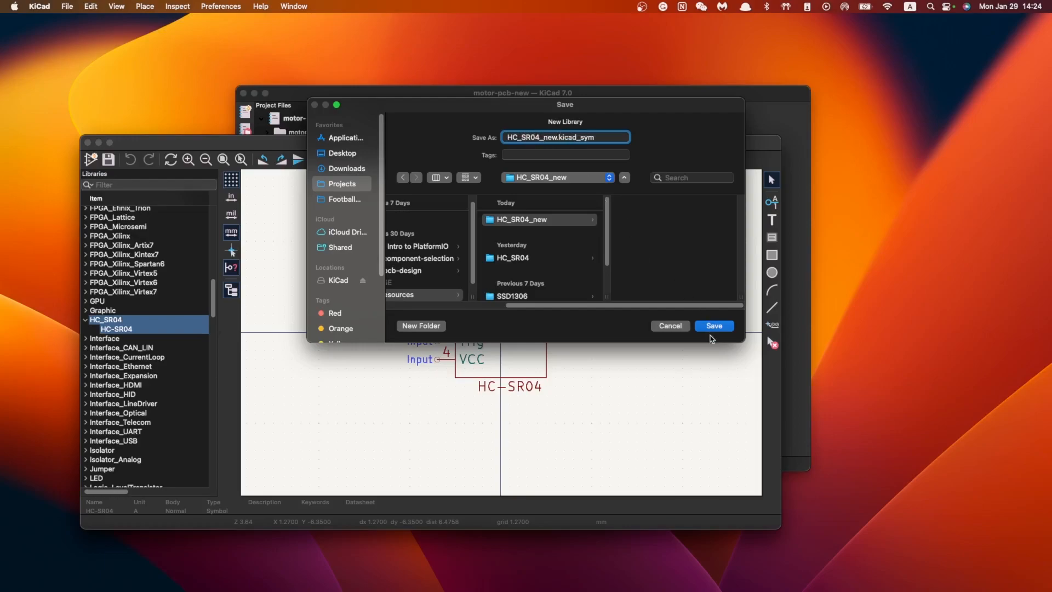
pyautogui.click(711, 327)
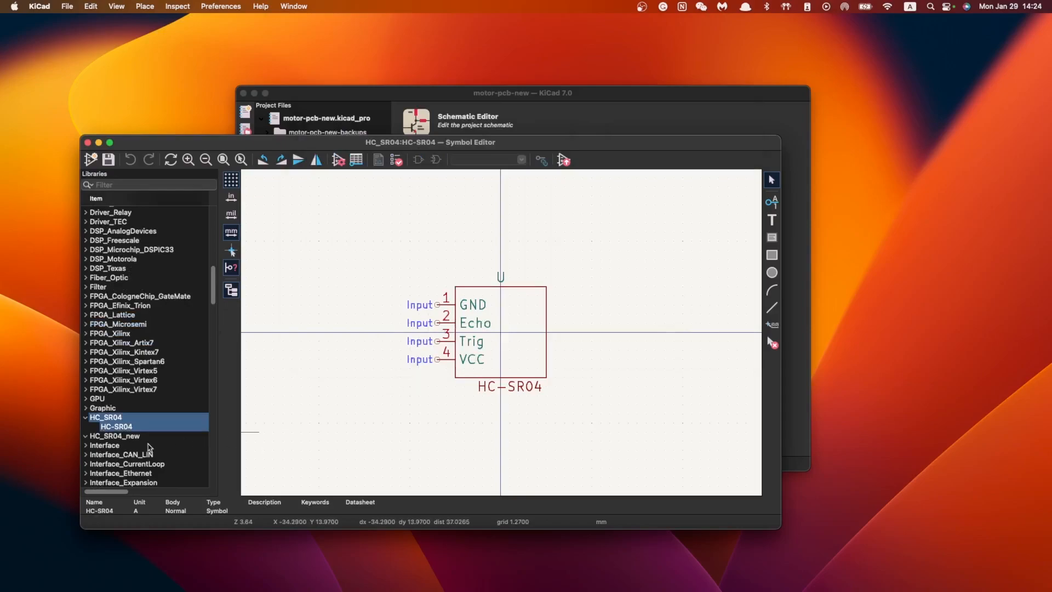
# Locate the HC_SR04_new library among the libraries and collapse the HC_SR04 library above it
pyautogui.scroll(-3, 149, 449)
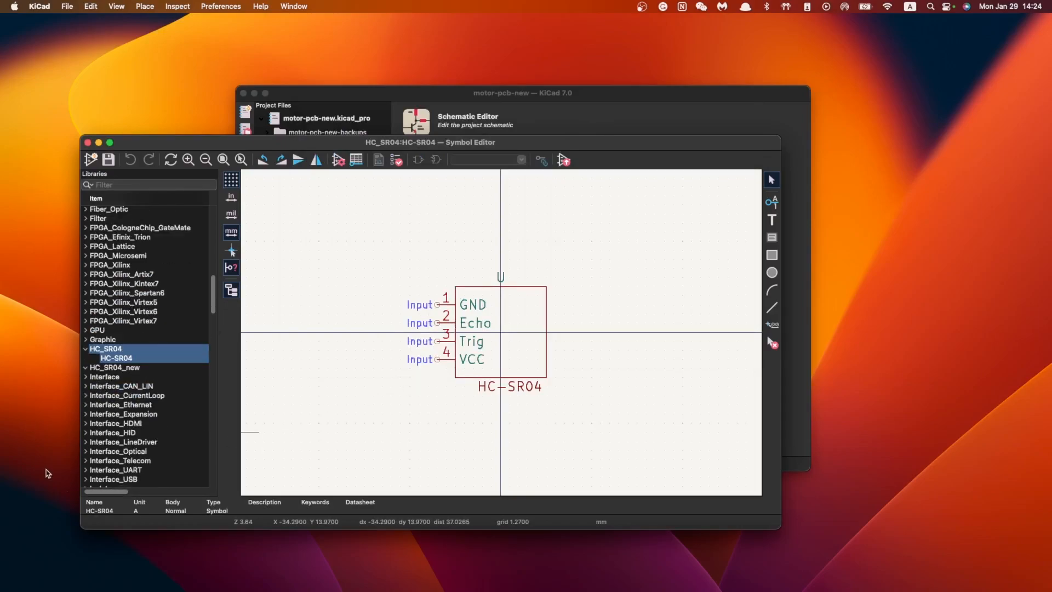
pyautogui.click(101, 370)
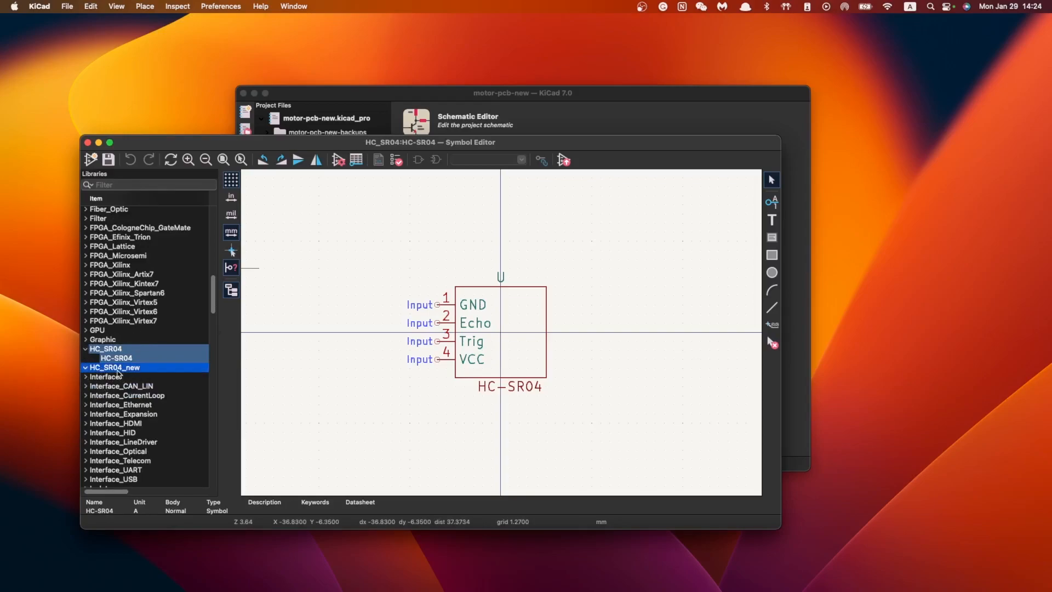
pyautogui.click(86, 367)
pyautogui.click(86, 359)
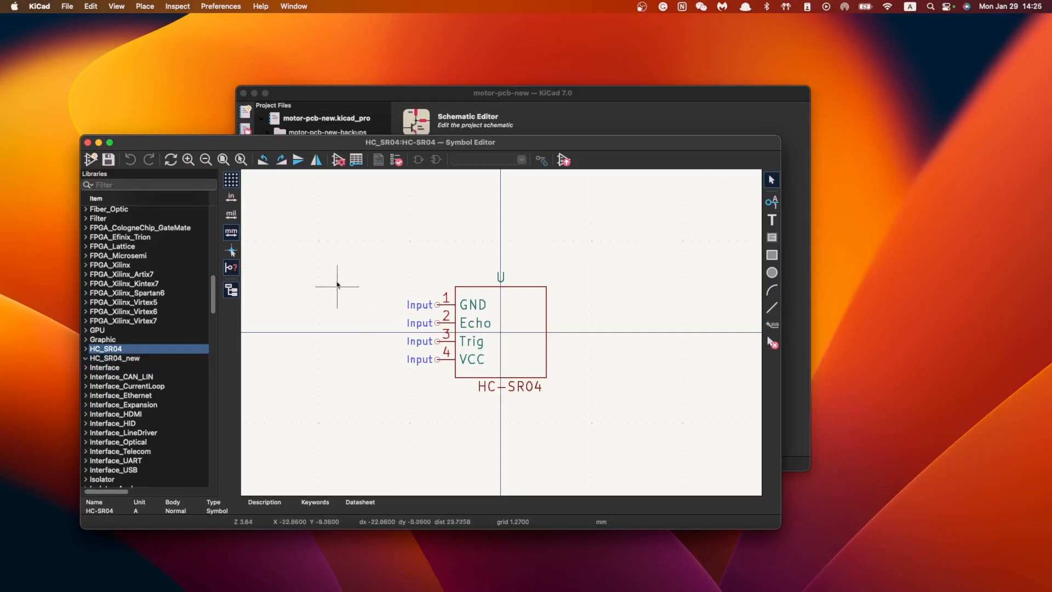
# Try to create a new symbol
pyautogui.click(67, 6)
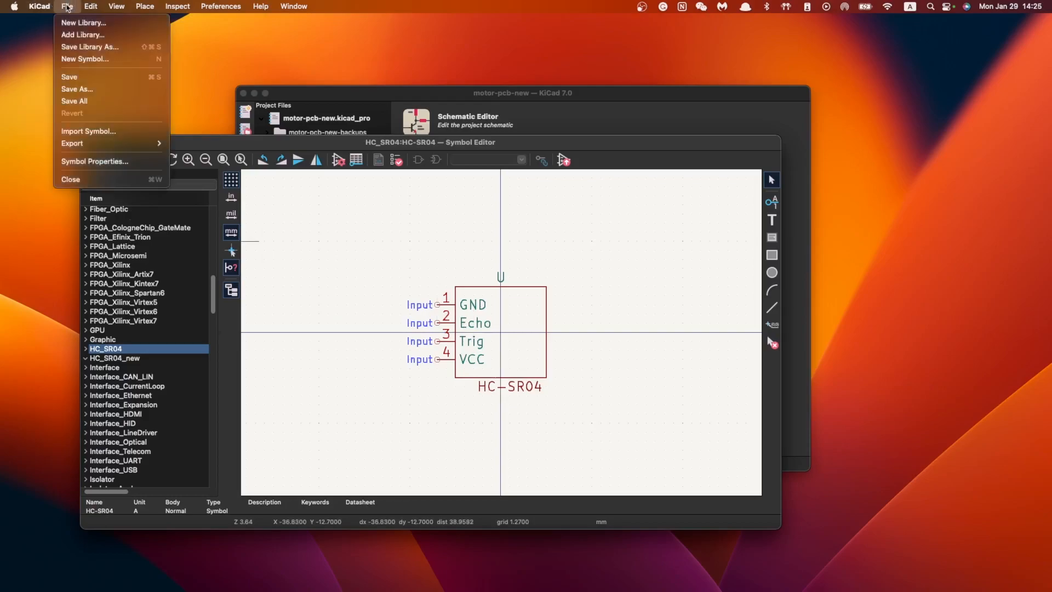
pyautogui.click(74, 59)
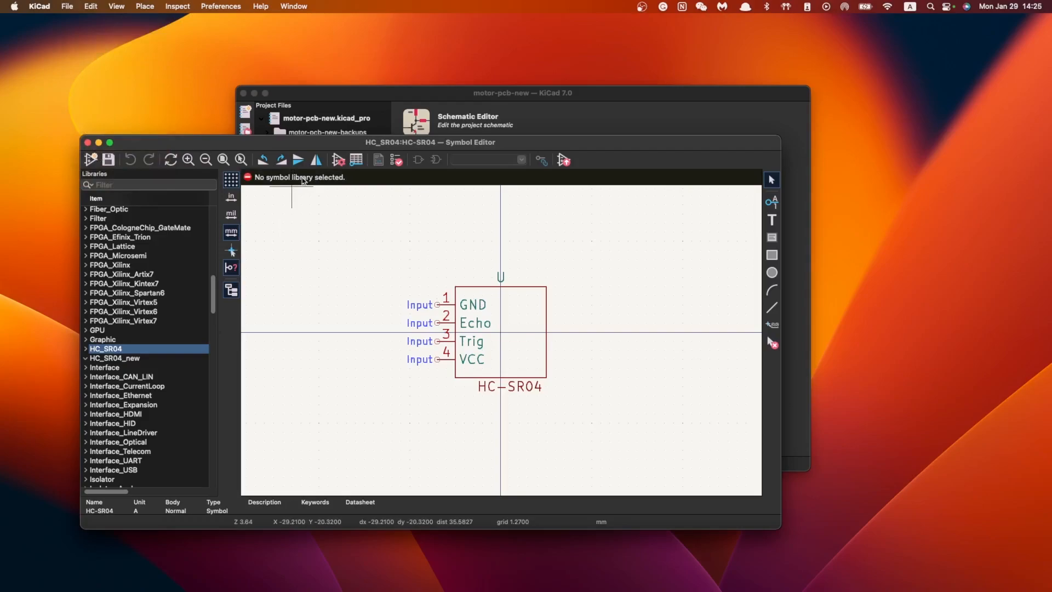
pyautogui.click(55, 6)
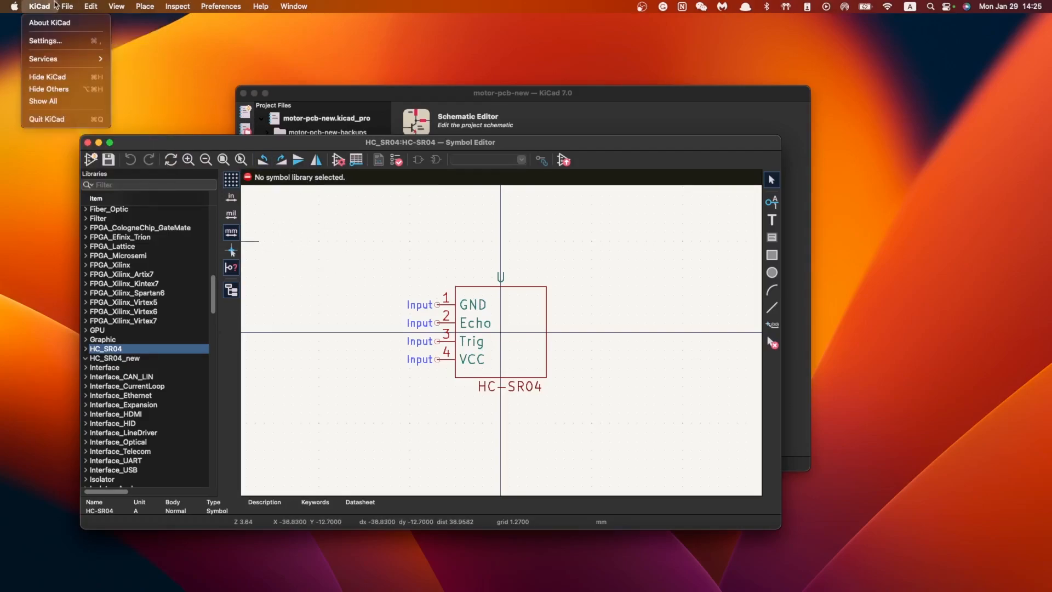
pyautogui.moveTo(69, 5)
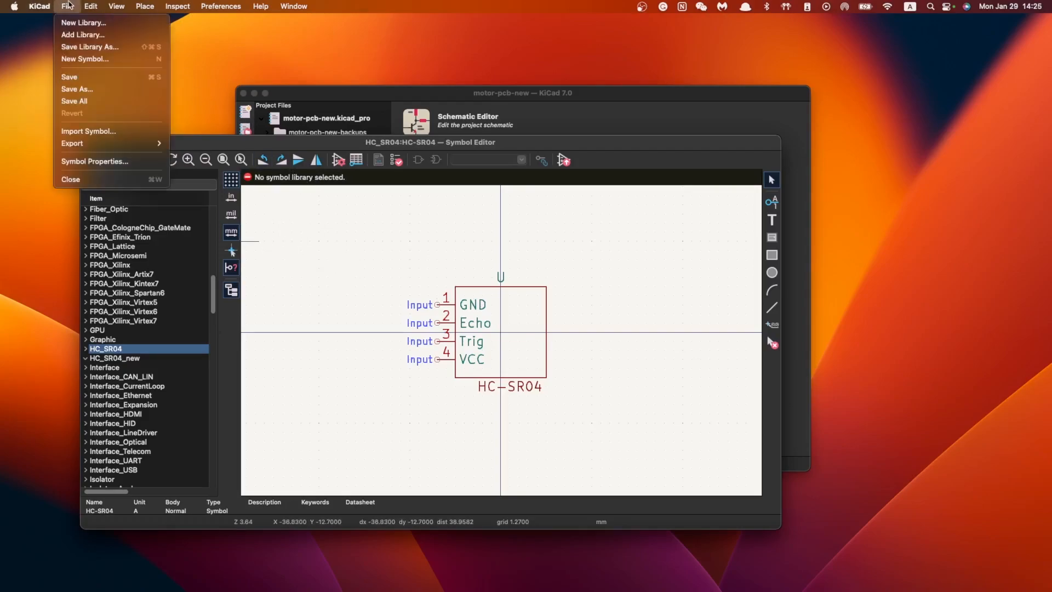
pyautogui.click(69, 5)
pyautogui.click(129, 359)
pyautogui.rightClick(129, 359)
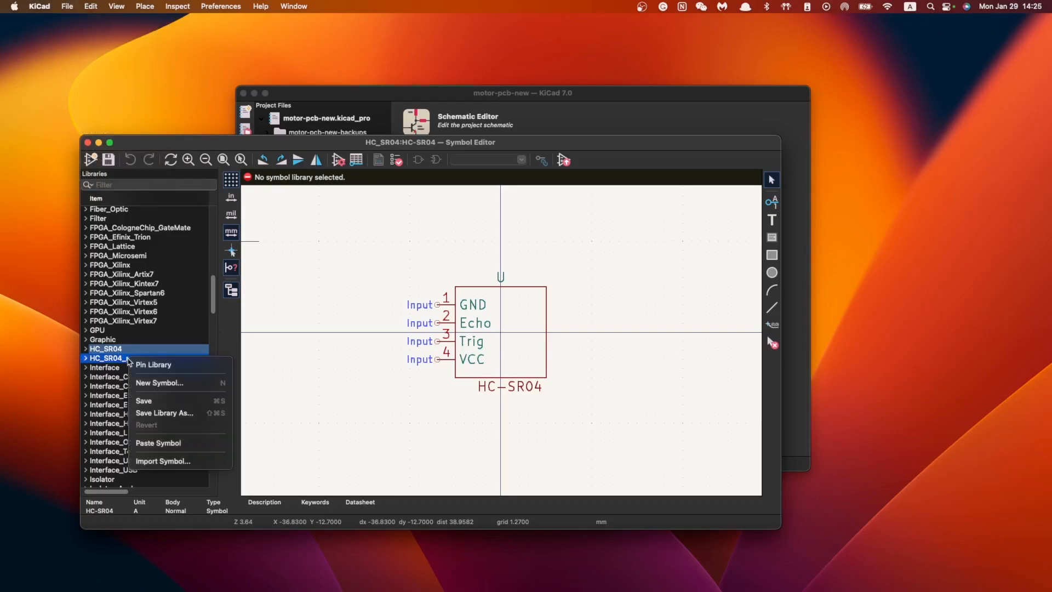
pyautogui.click(146, 382)
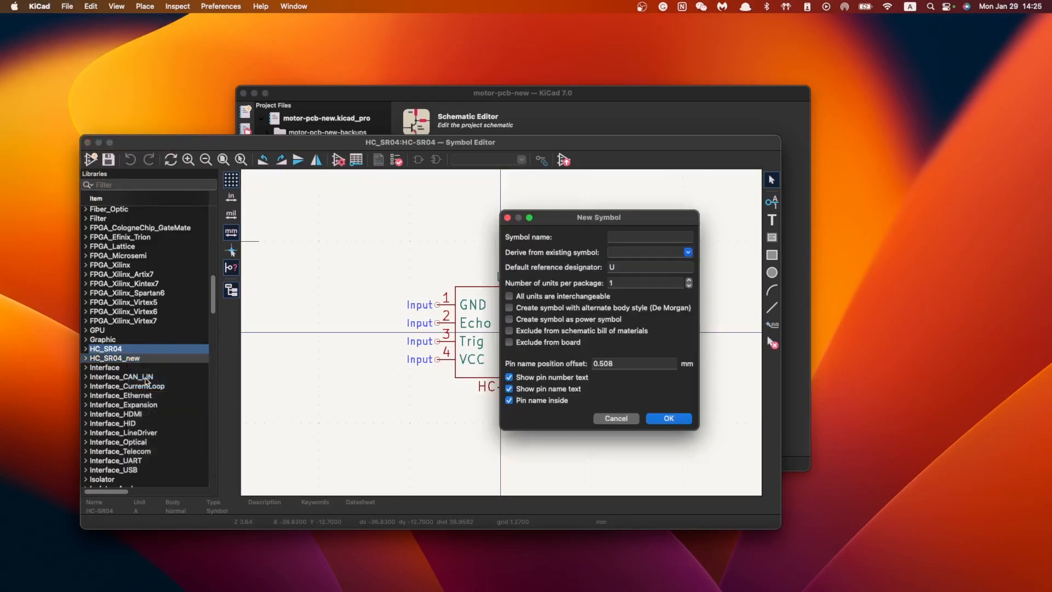
pyautogui.click(616, 419)
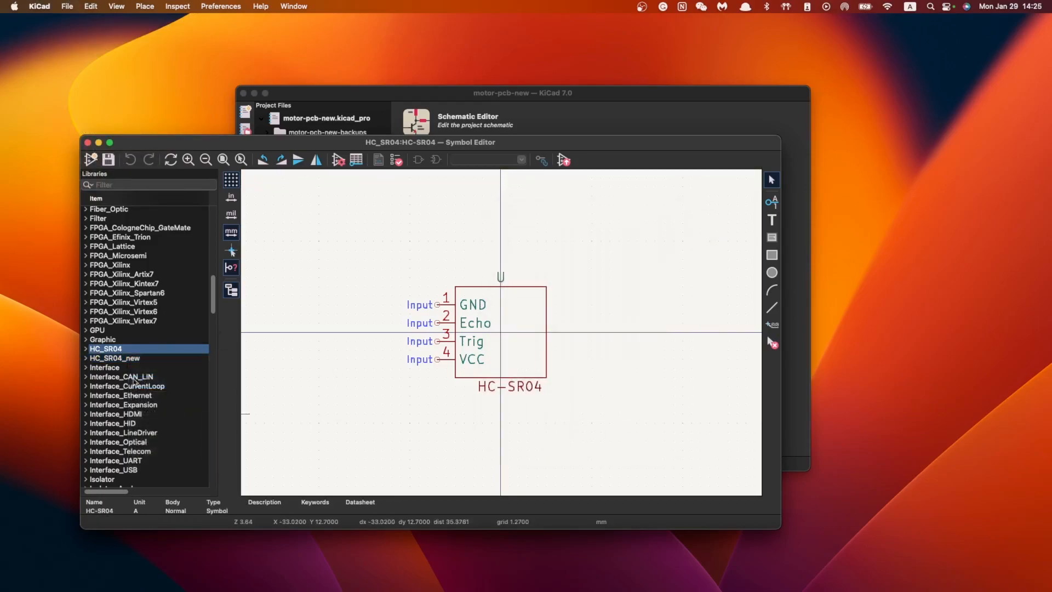
# Start a new symbol in the HC_SR04_new library and enter HC_SR04_new as the symbol name
pyautogui.click(109, 358)
pyautogui.rightClick(104, 359)
pyautogui.click(98, 363)
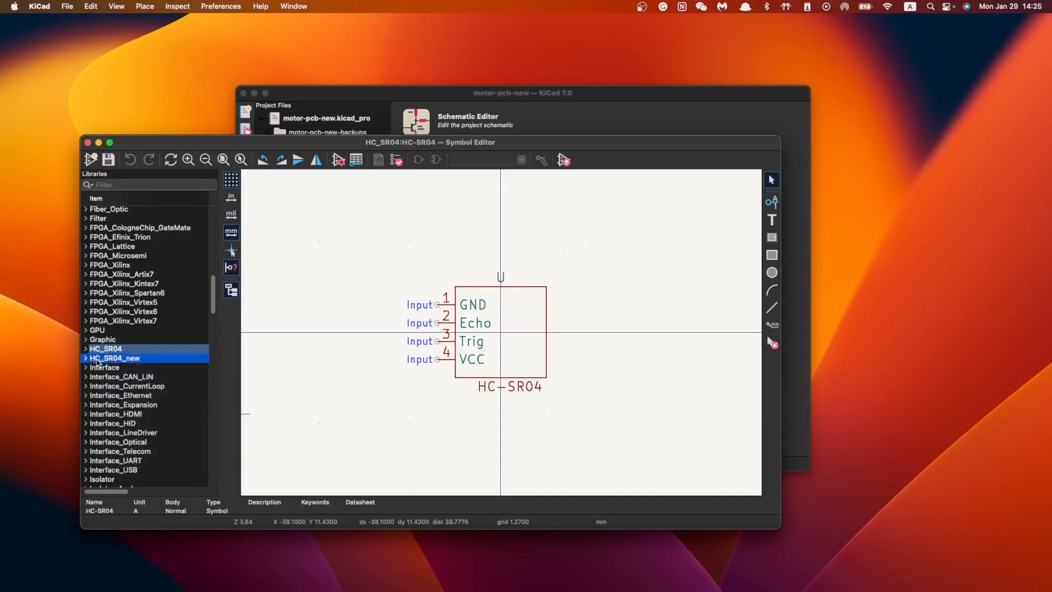
pyautogui.rightClick(135, 359)
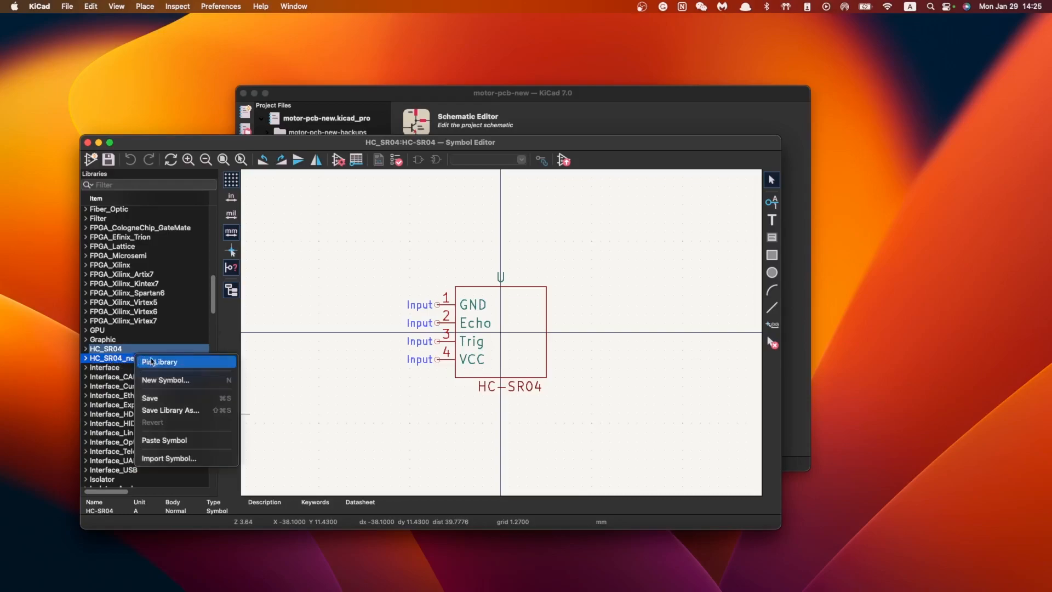
pyautogui.click(161, 379)
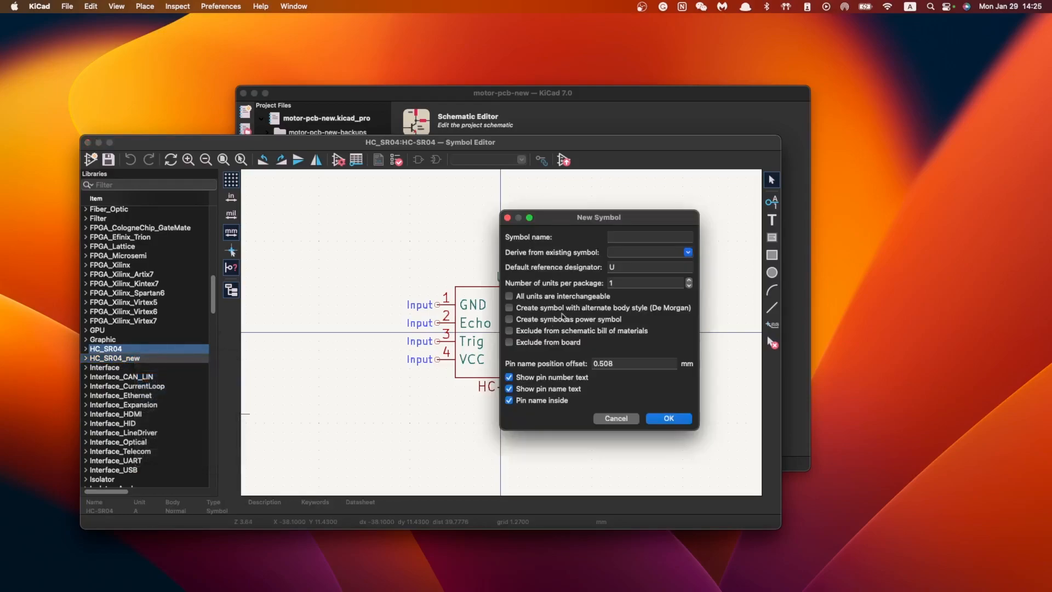
pyautogui.click(631, 236)
pyautogui.write('HC_SR0')
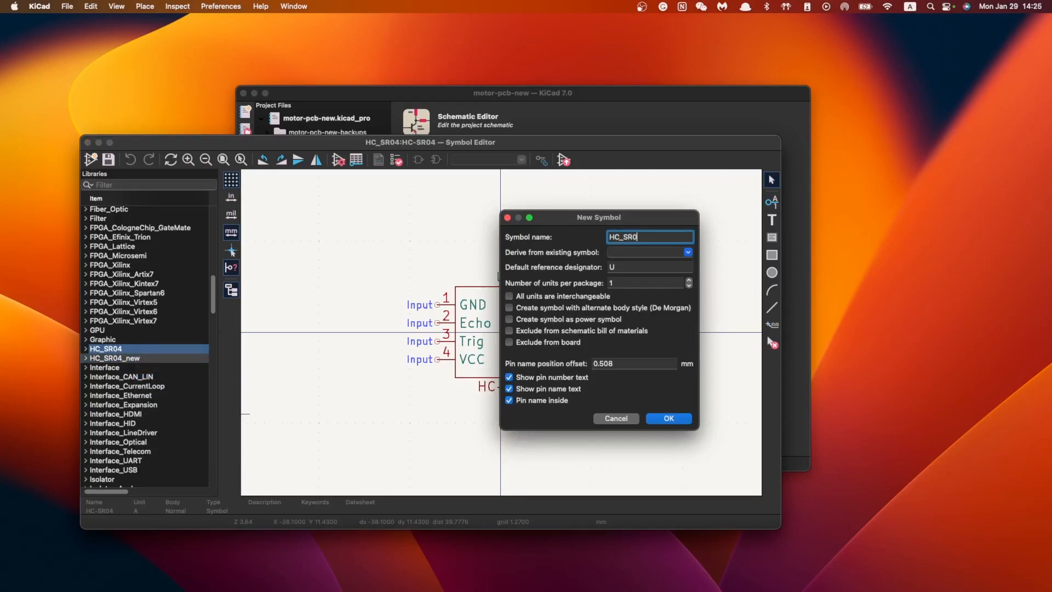
pyautogui.write('4_new')
pyautogui.click(641, 259)
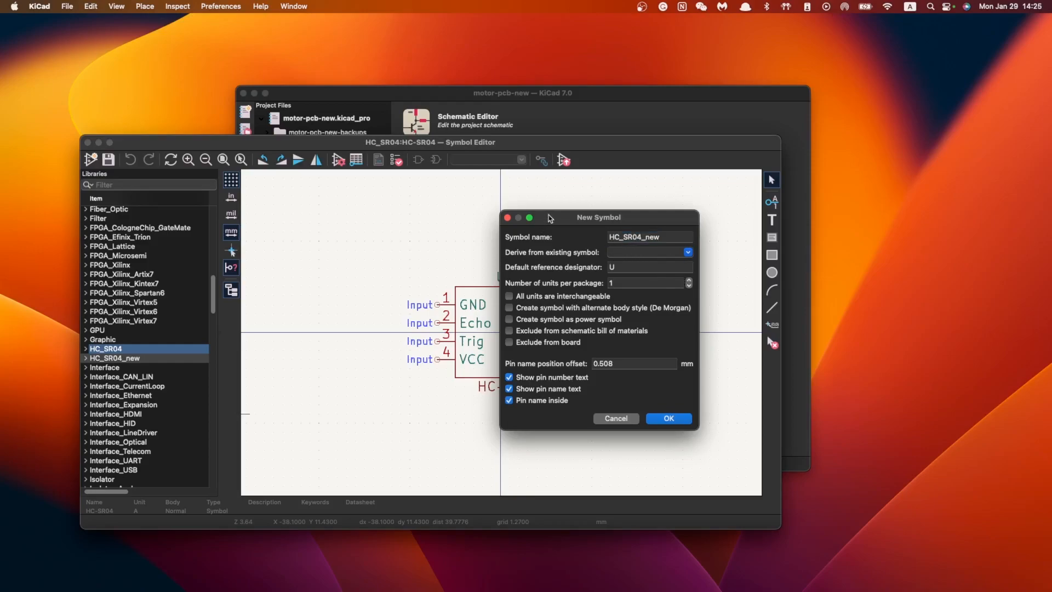
pyautogui.click(615, 268)
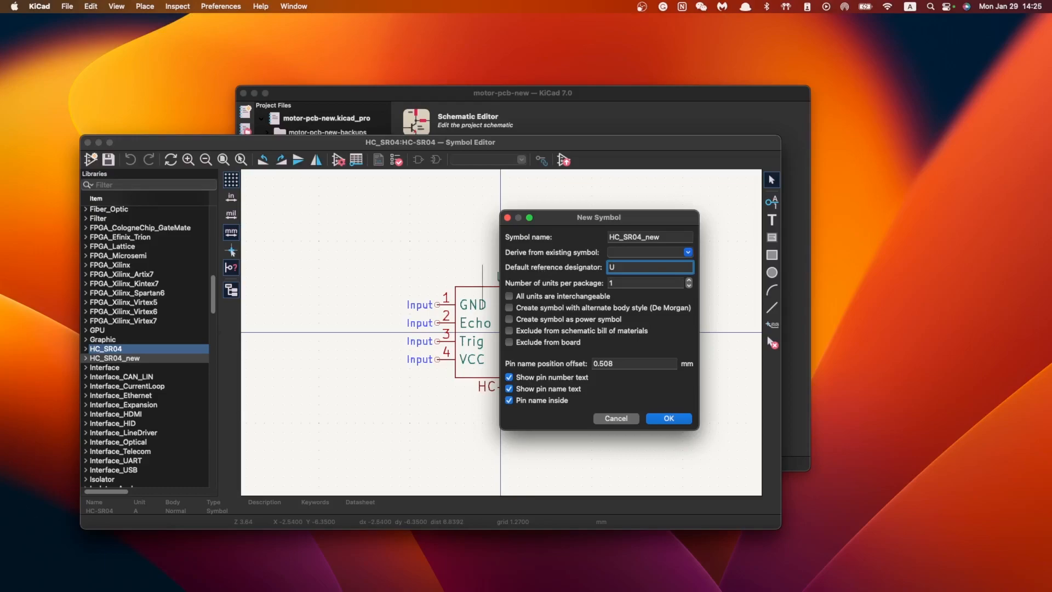
# Switch to the browser and examine the Wikipedia Reference designator article's table of designators and component types
pyautogui.moveTo(597, 218); pyautogui.dragTo(666, 224)
pyautogui.hotkey('ctrl', 'Right')
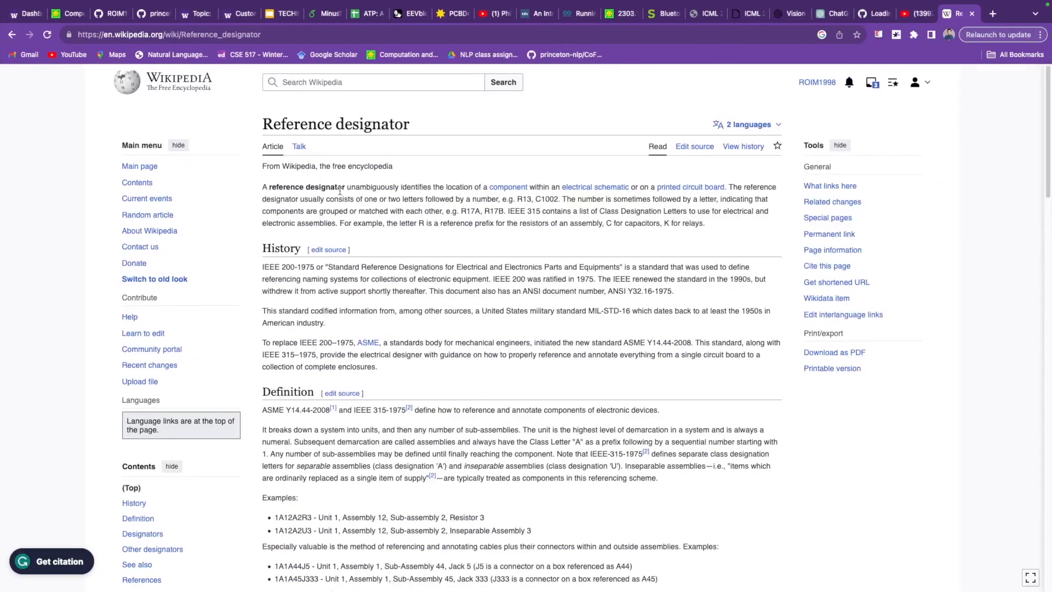
pyautogui.moveTo(264, 124); pyautogui.dragTo(411, 132)
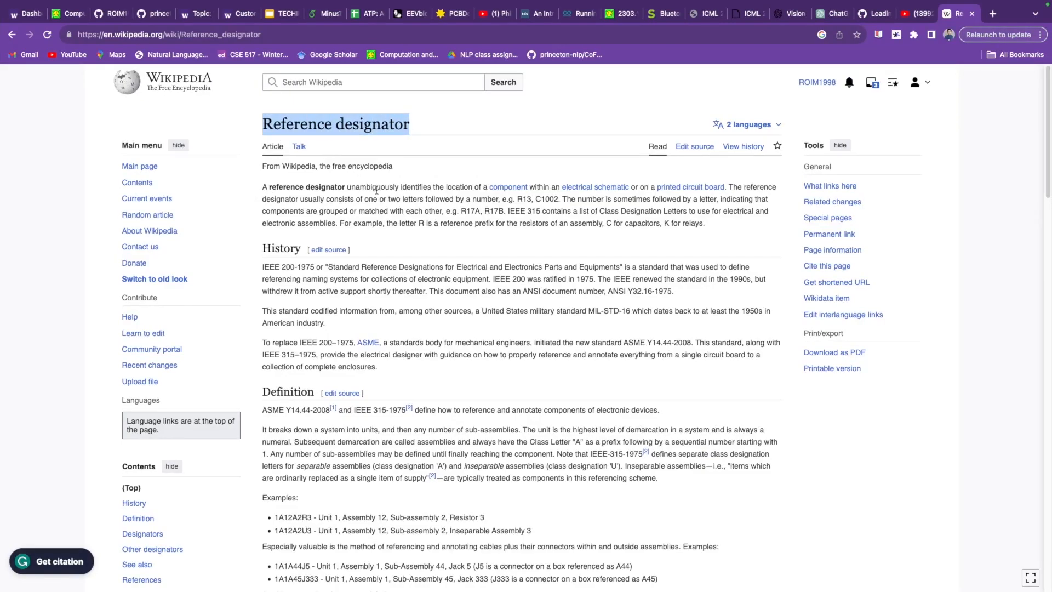
pyautogui.scroll(-15, 381, 186)
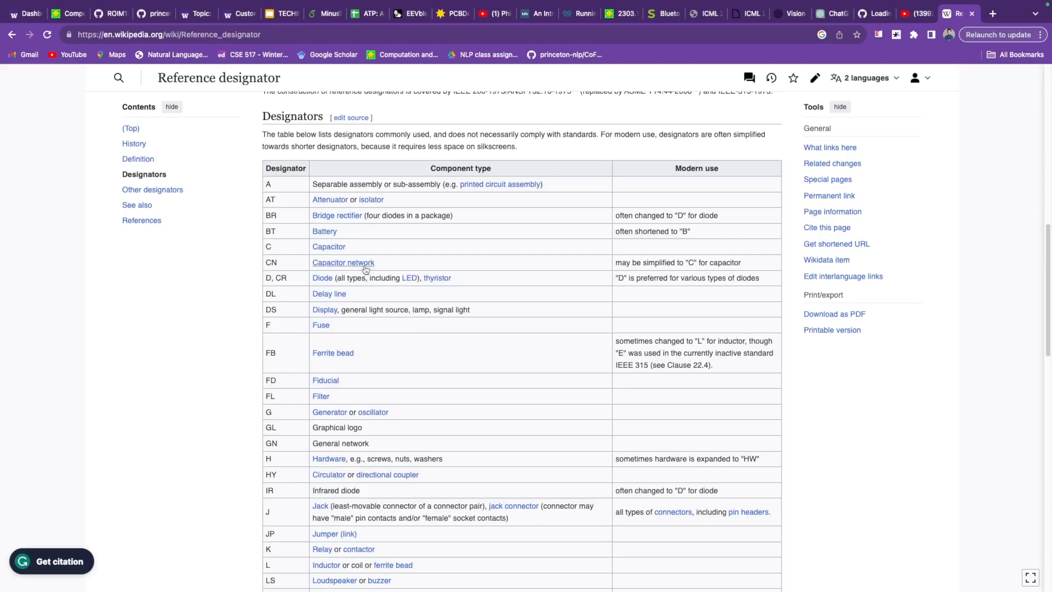
pyautogui.scroll(-2, 400, 327)
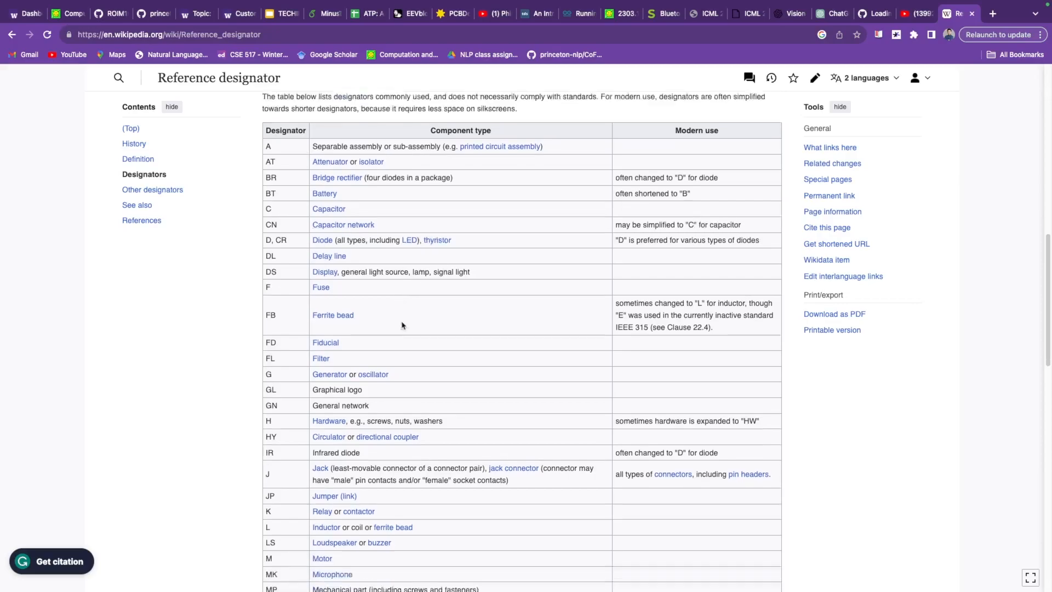
pyautogui.scroll(2, 559, 229)
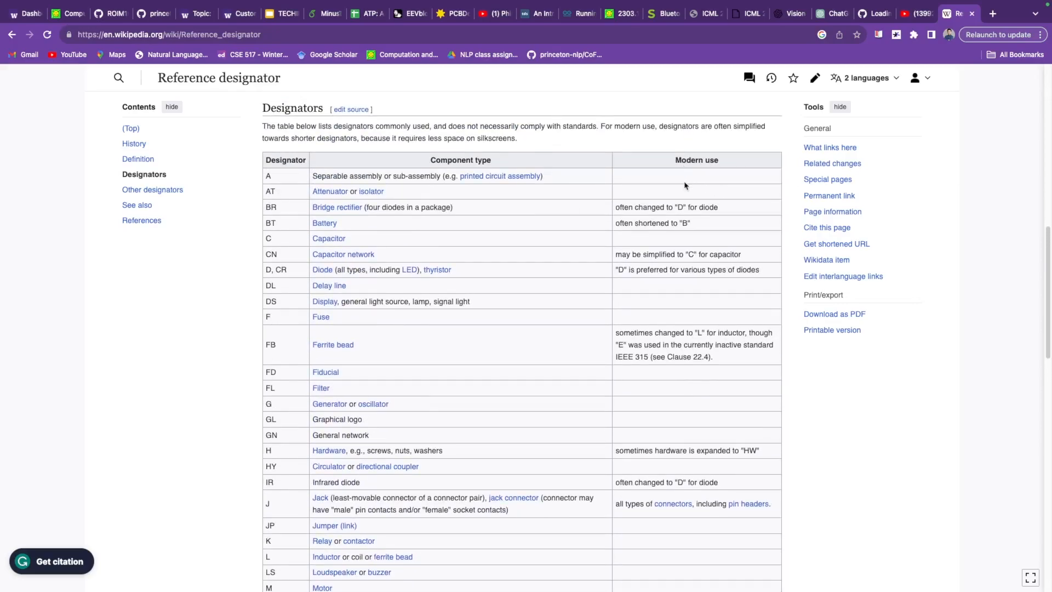
pyautogui.scroll(-4, 319, 285)
pyautogui.scroll(-2, 319, 285)
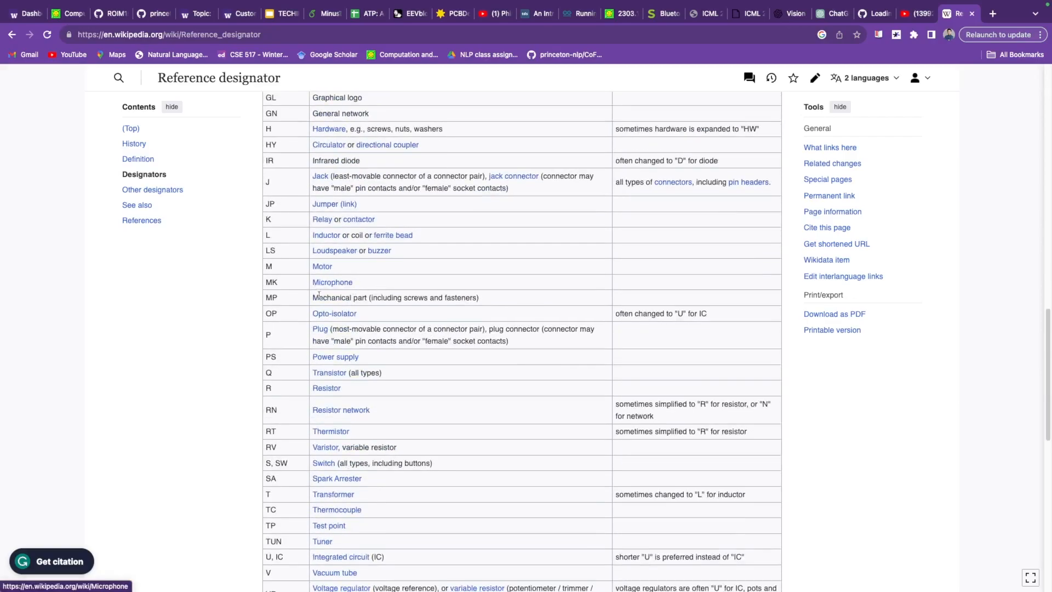
pyautogui.moveTo(378, 286); pyautogui.dragTo(312, 283)
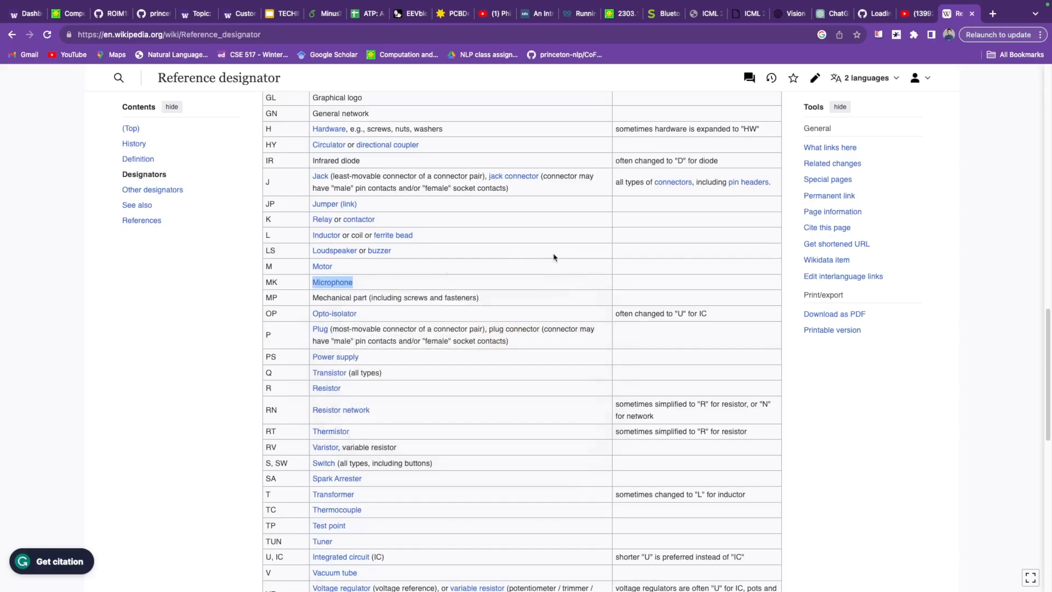
pyautogui.scroll(2, 297, 299)
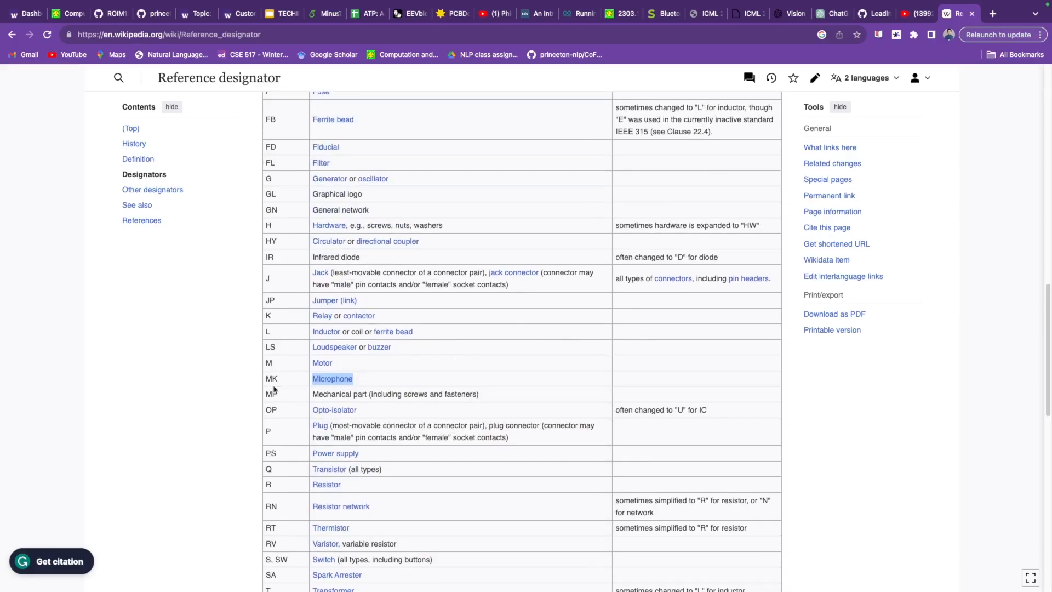
pyautogui.scroll(-8, 277, 393)
pyautogui.scroll(5, 307, 492)
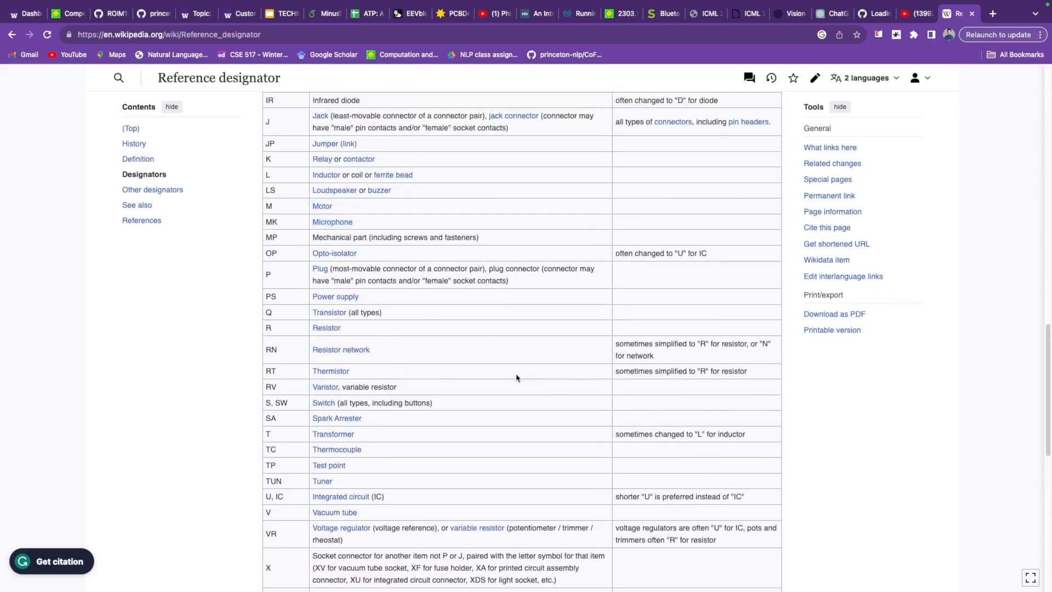
# Search the article for "ultra" and "sensor" to look for a matching designator
pyautogui.press('super+f')
pyautogui.write('ultra')
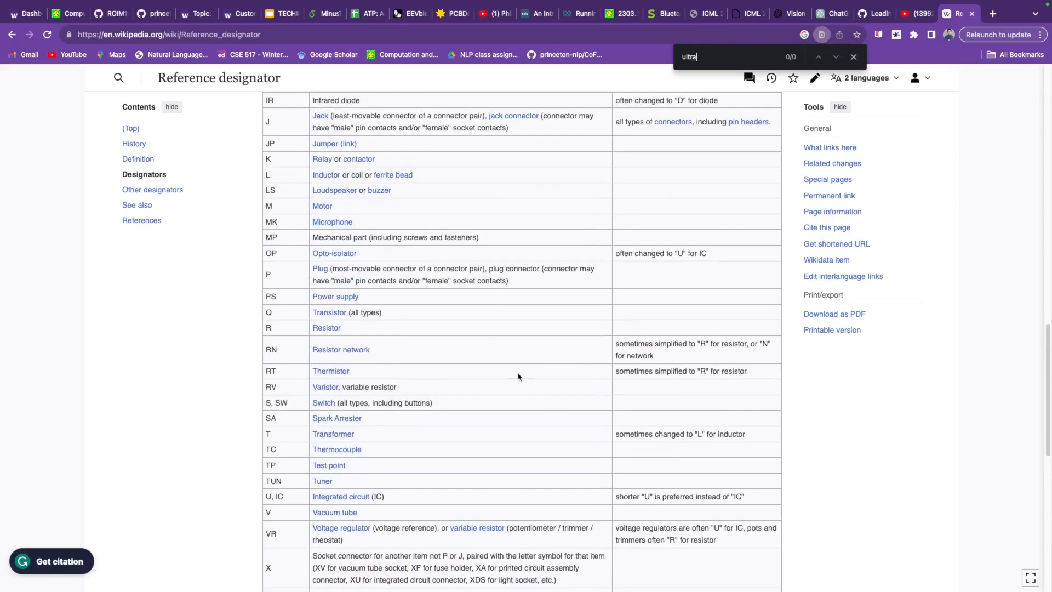
pyautogui.press('super+a')
pyautogui.press('BackSpace')
pyautogui.write('sensor')
pyautogui.press('Escape')
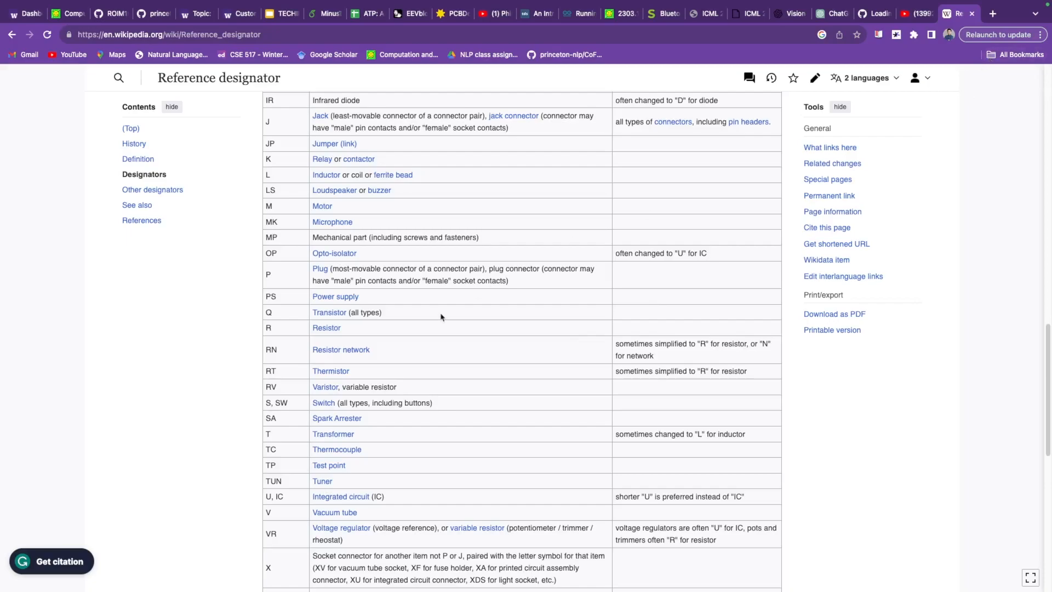
# Switch back to KiCad, create the symbol with default reference designator U, and locate it in the library list
pyautogui.hotkey('ctrl', 'Left')
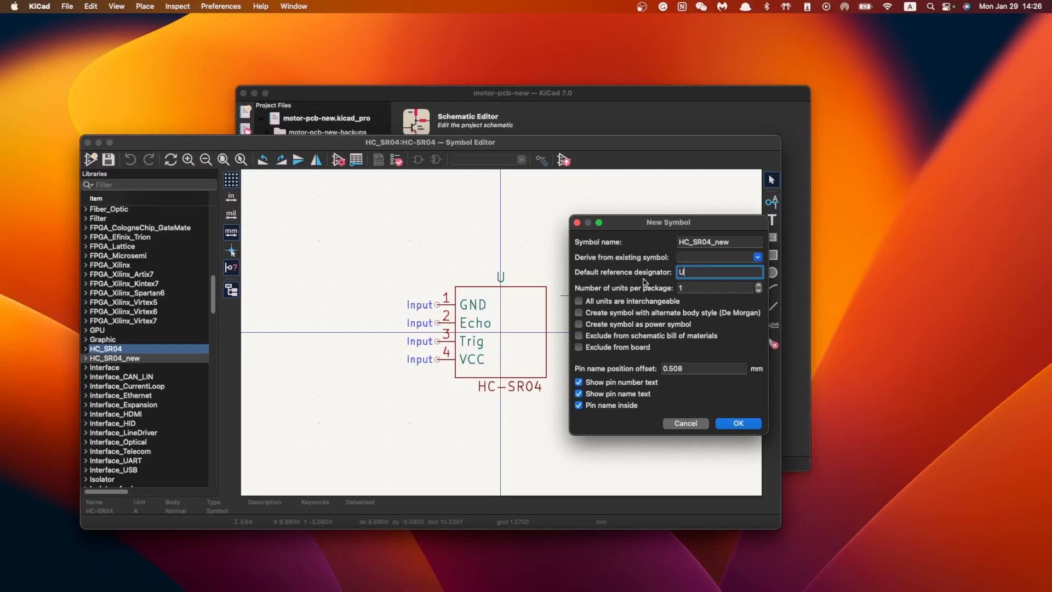
pyautogui.click(750, 426)
pyautogui.scroll(-6, 501, 333)
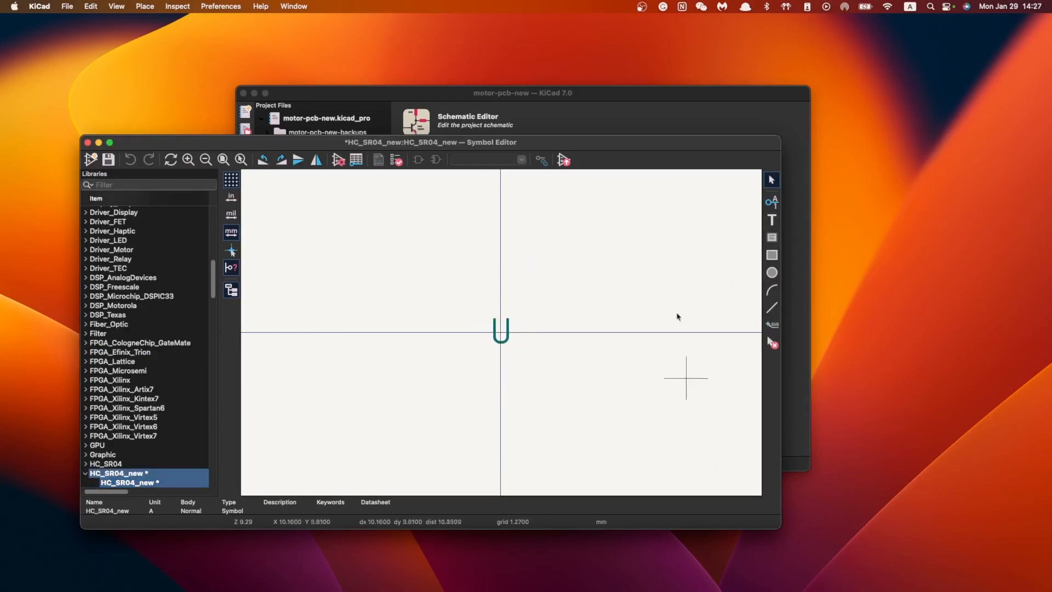
pyautogui.scroll(-1, 465, 329)
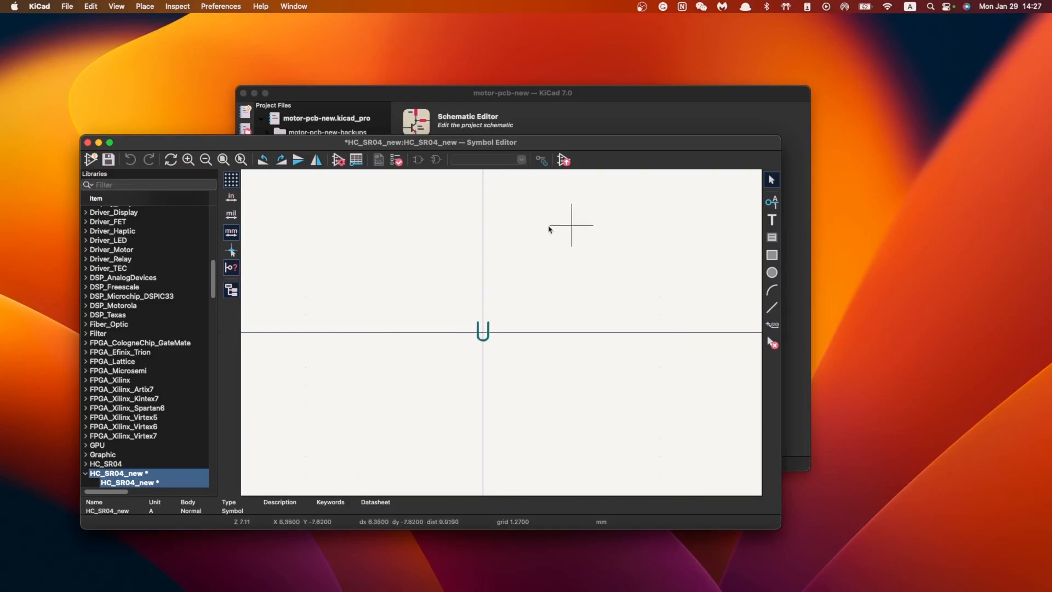
pyautogui.scroll(-1, 137, 448)
pyautogui.scroll(-3, 137, 449)
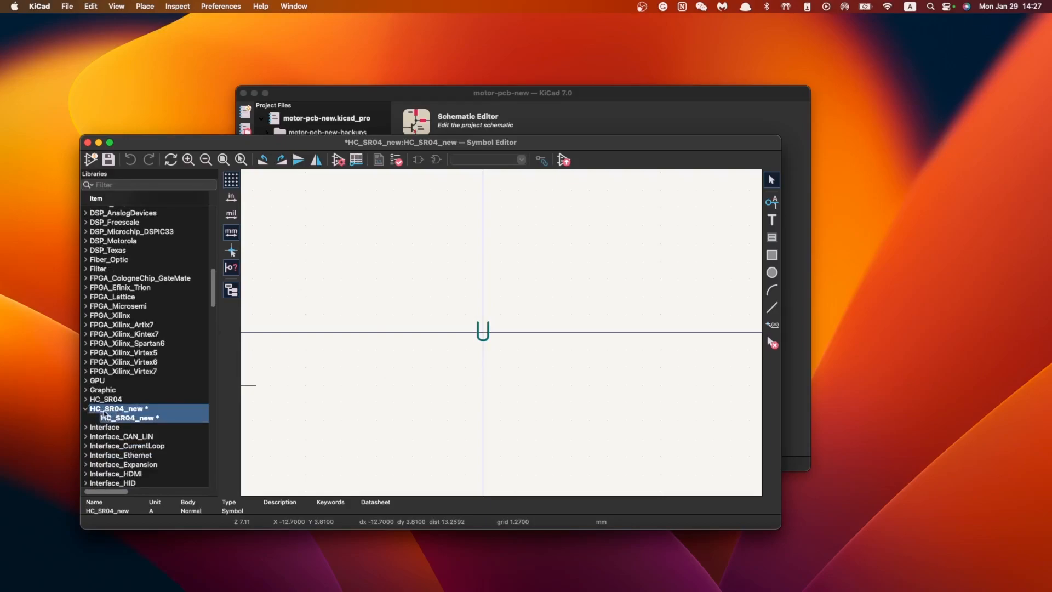
# Add an input pin with pin name 1 and pin number VCC, placed just below and to the left of the origin
pyautogui.scroll(3, 500, 330)
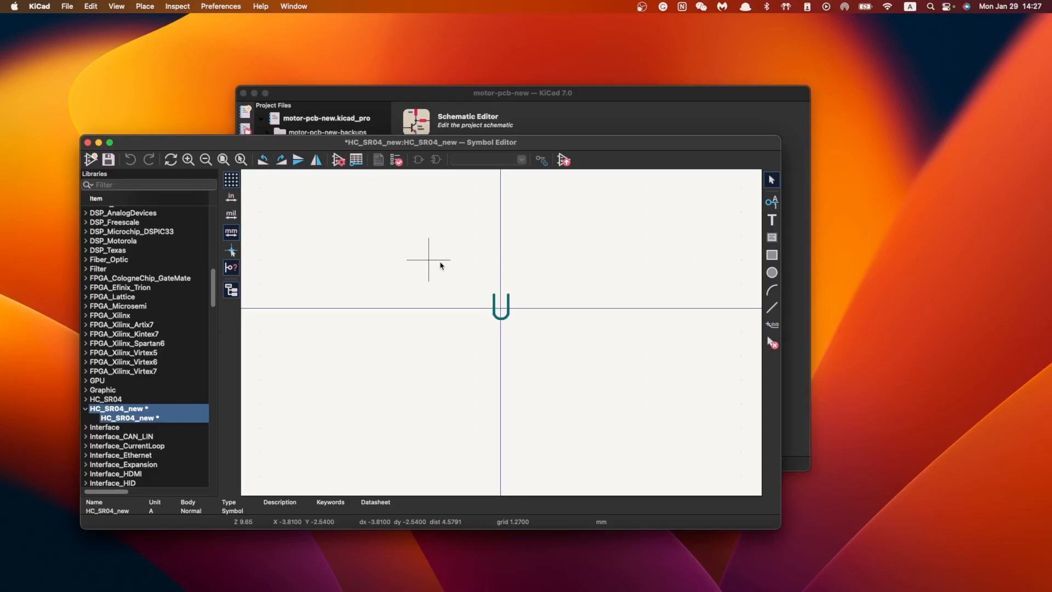
pyautogui.press('p')
pyautogui.moveTo(524, 234); pyautogui.dragTo(404, 220)
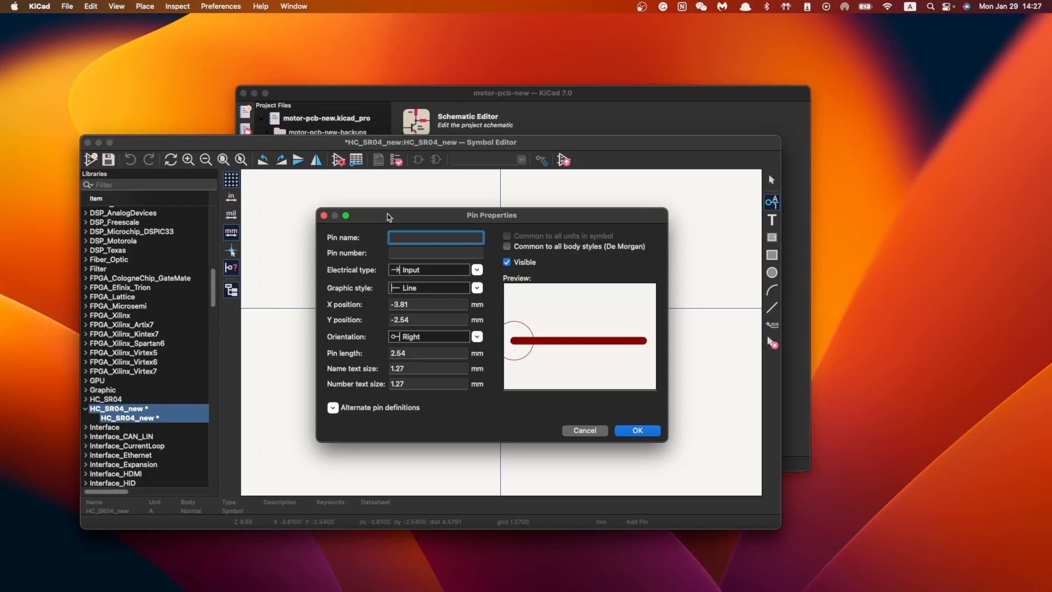
pyautogui.moveTo(421, 221); pyautogui.dragTo(605, 194)
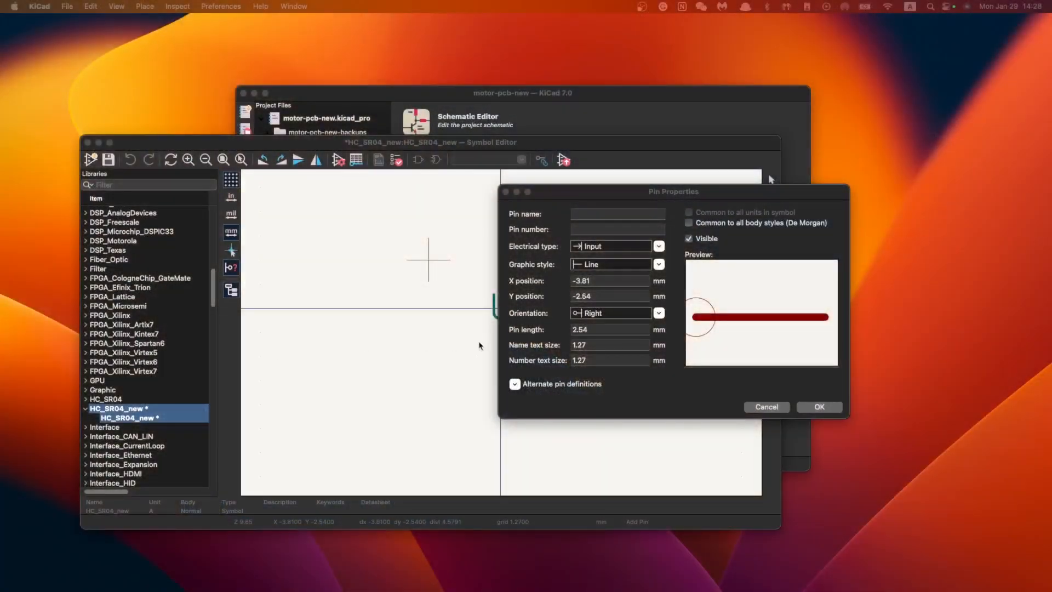
pyautogui.click(630, 215)
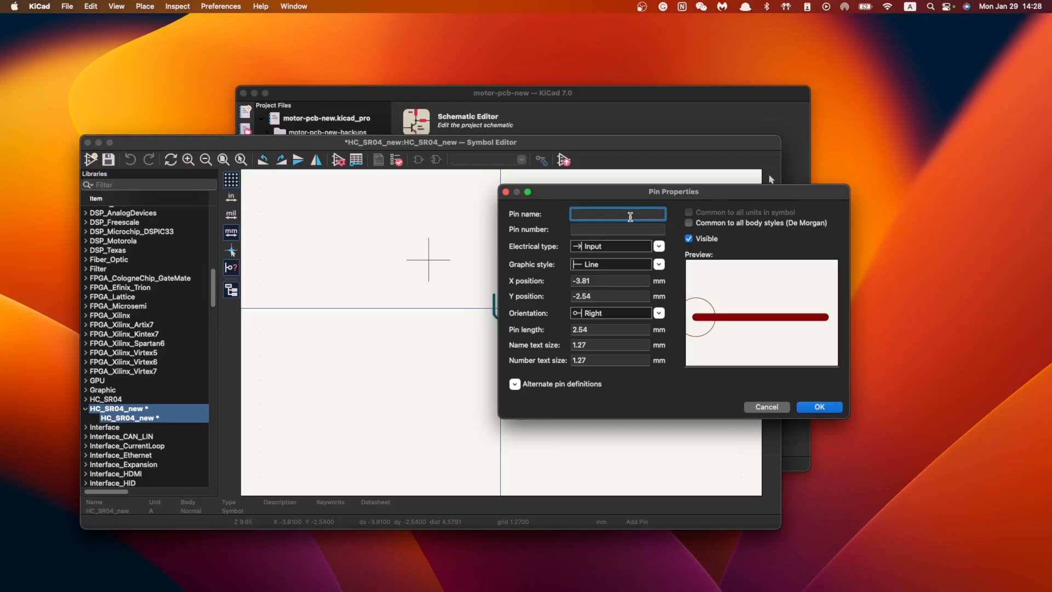
pyautogui.write('1')
pyautogui.click(619, 230)
pyautogui.write('VCC')
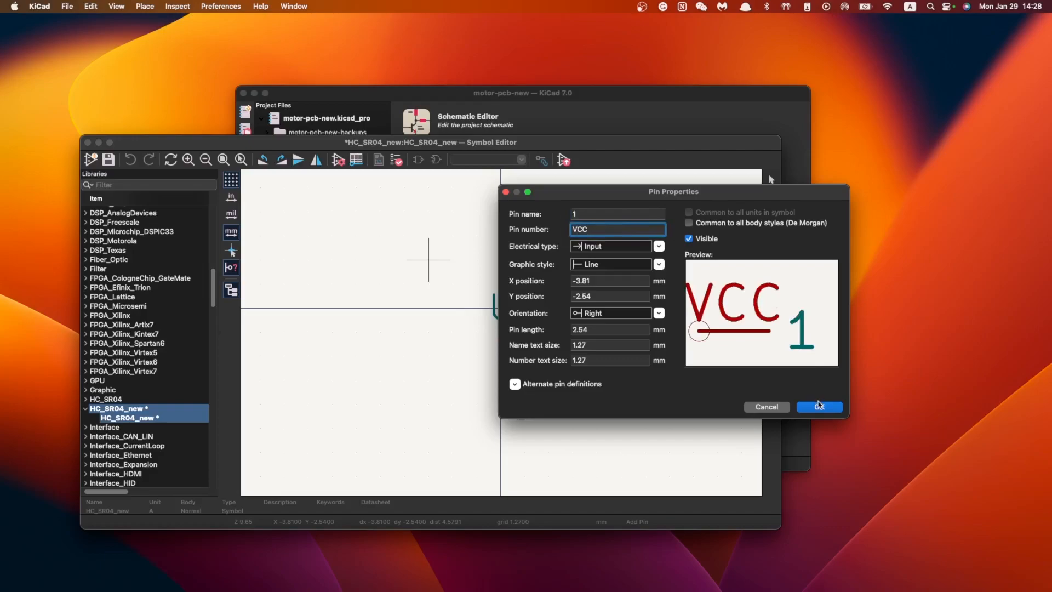
pyautogui.click(820, 407)
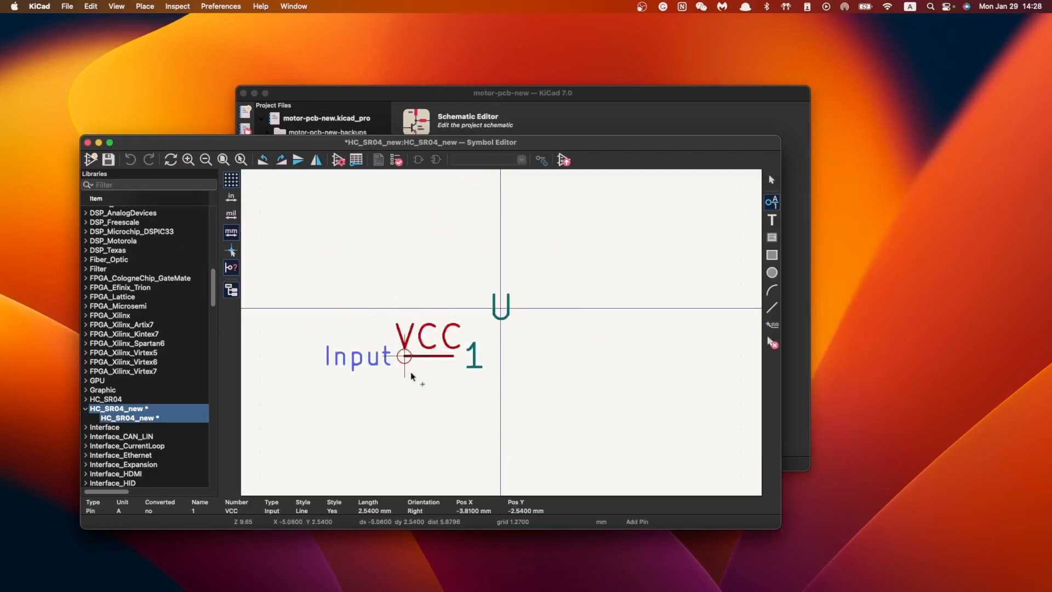
pyautogui.click(429, 356)
# Add an input pin with pin name 2 and pin number Trig directly below the VCC pin
pyautogui.scroll(-2, 540, 329)
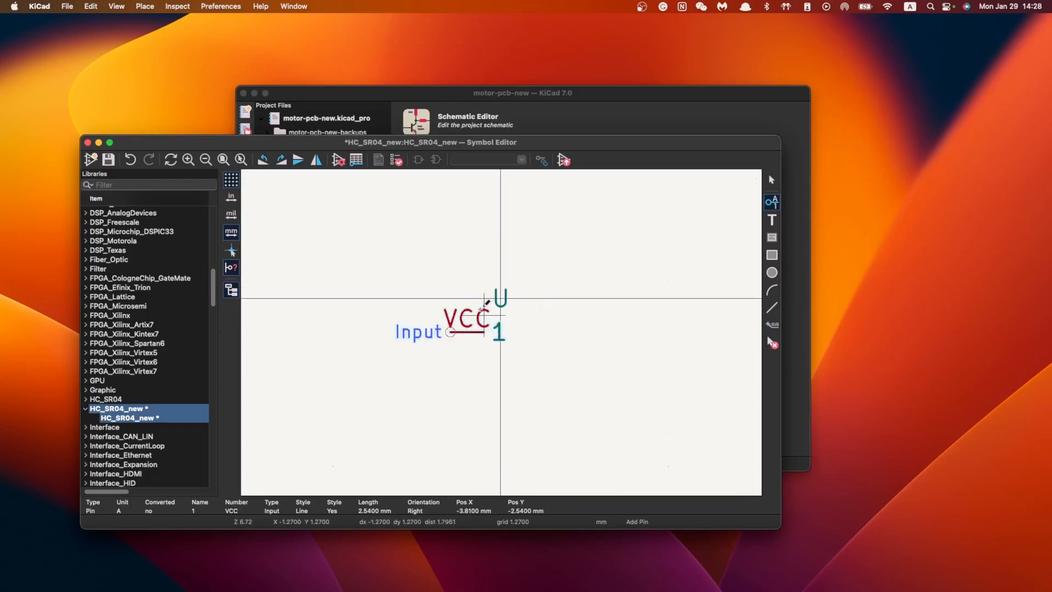
pyautogui.click(450, 365)
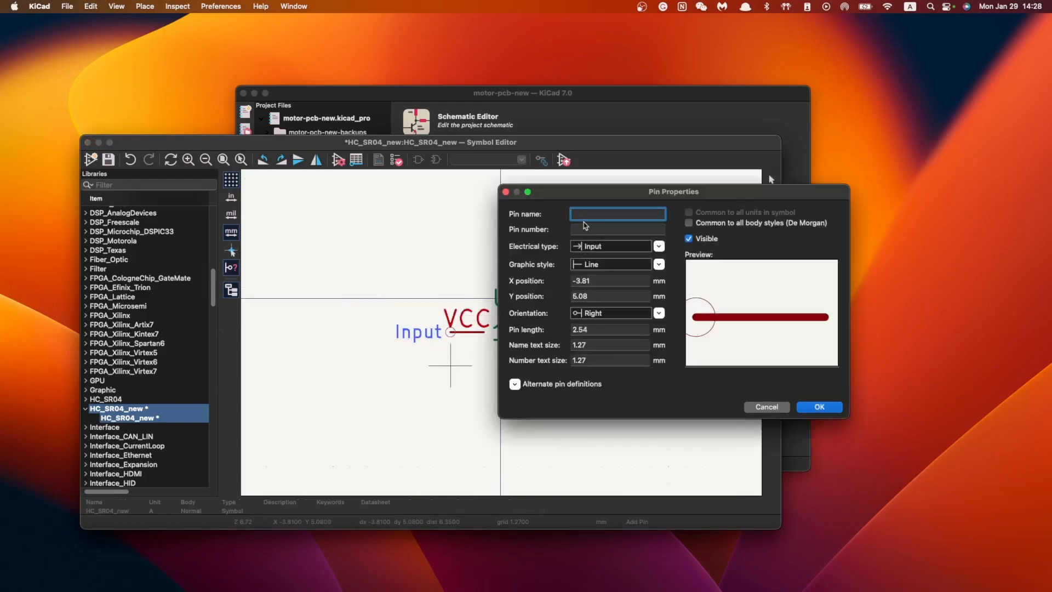
pyautogui.write('2')
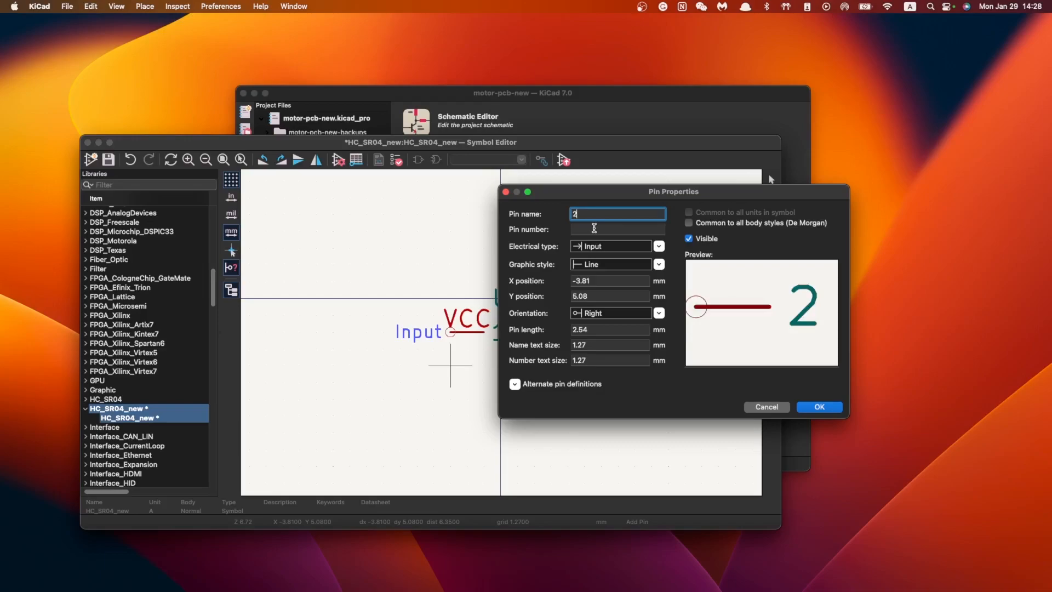
pyautogui.click(595, 228)
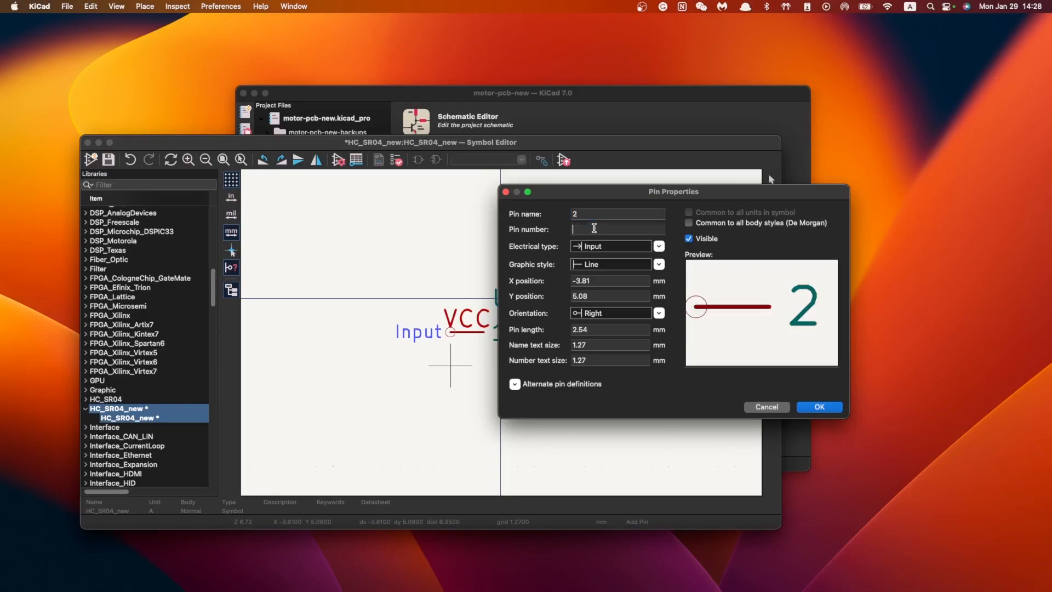
pyautogui.write('Trig')
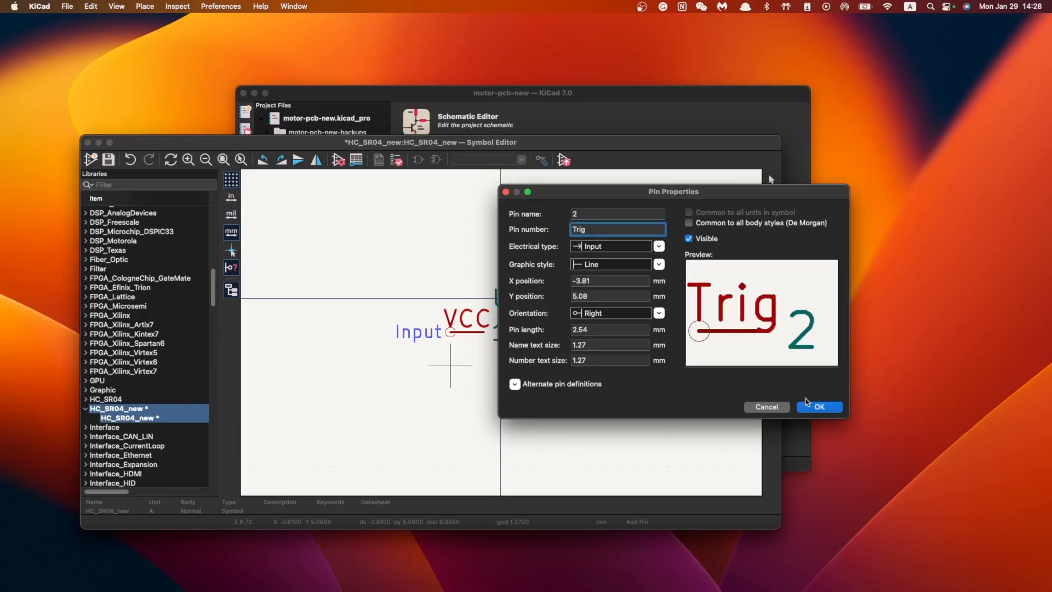
pyautogui.click(818, 407)
pyautogui.click(448, 362)
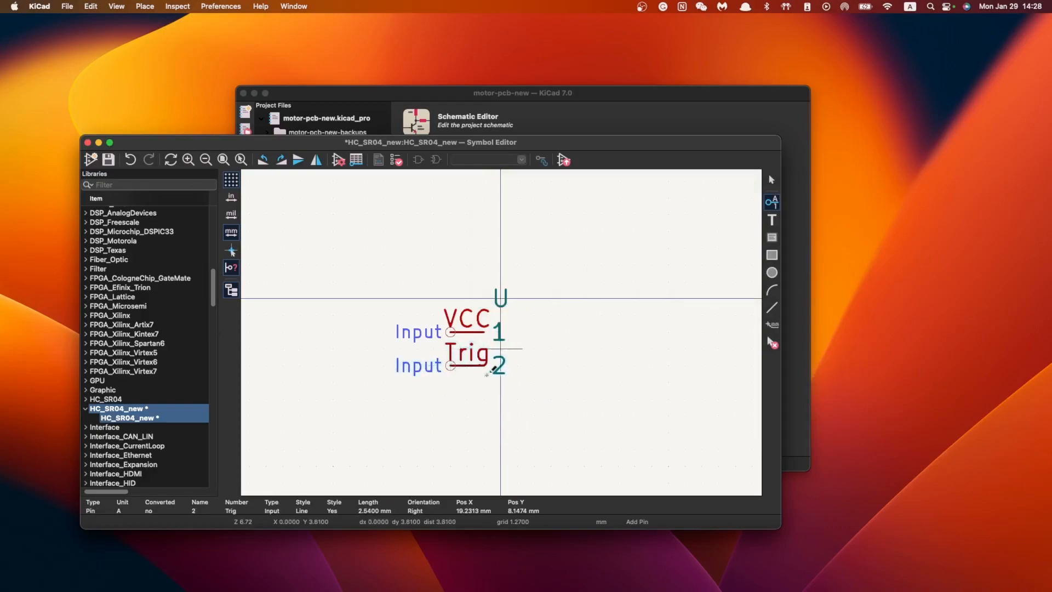
# Add an input pin with pin name 3 and pin number Echo directly below the Trig pin
pyautogui.click(451, 399)
pyautogui.write('3')
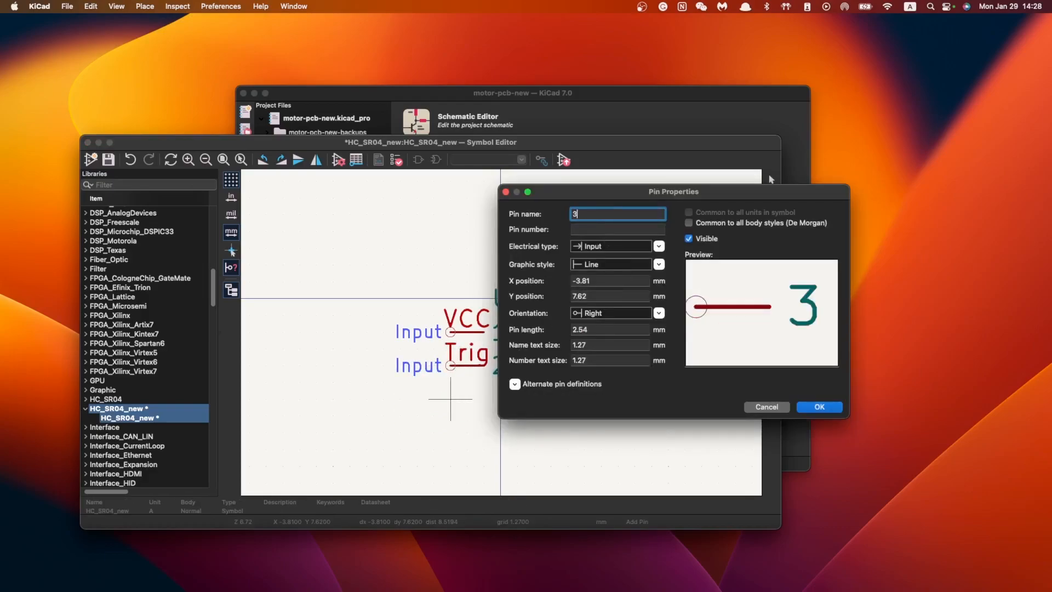
pyautogui.press('Tab')
pyautogui.write('Ec ho')
pyautogui.press('BackSpace')
pyautogui.press('BackSpace')
pyautogui.press('BackSpace')
pyautogui.write('ho')
pyautogui.click(822, 409)
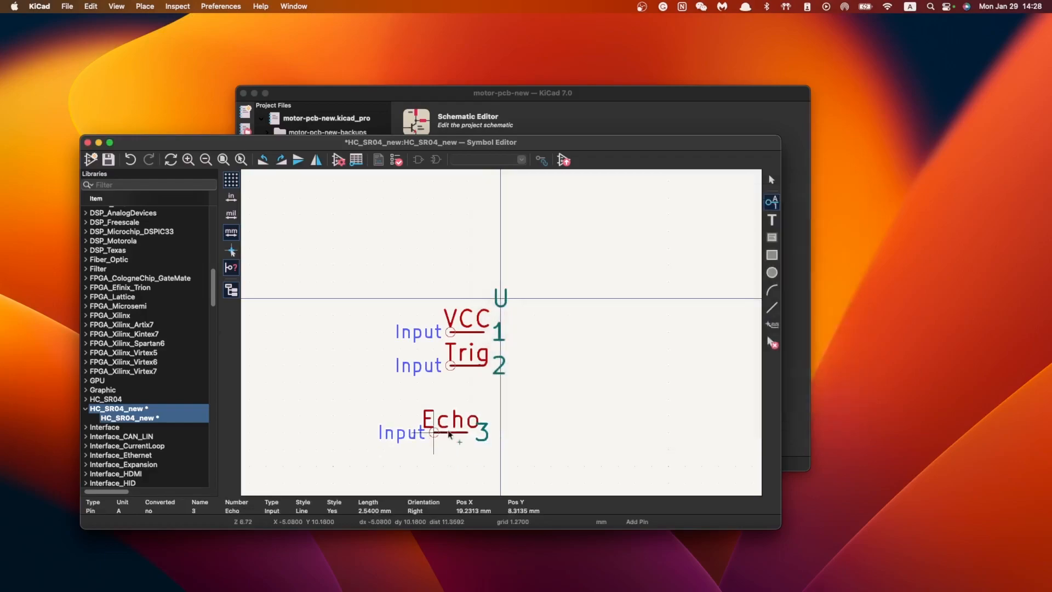
pyautogui.click(455, 405)
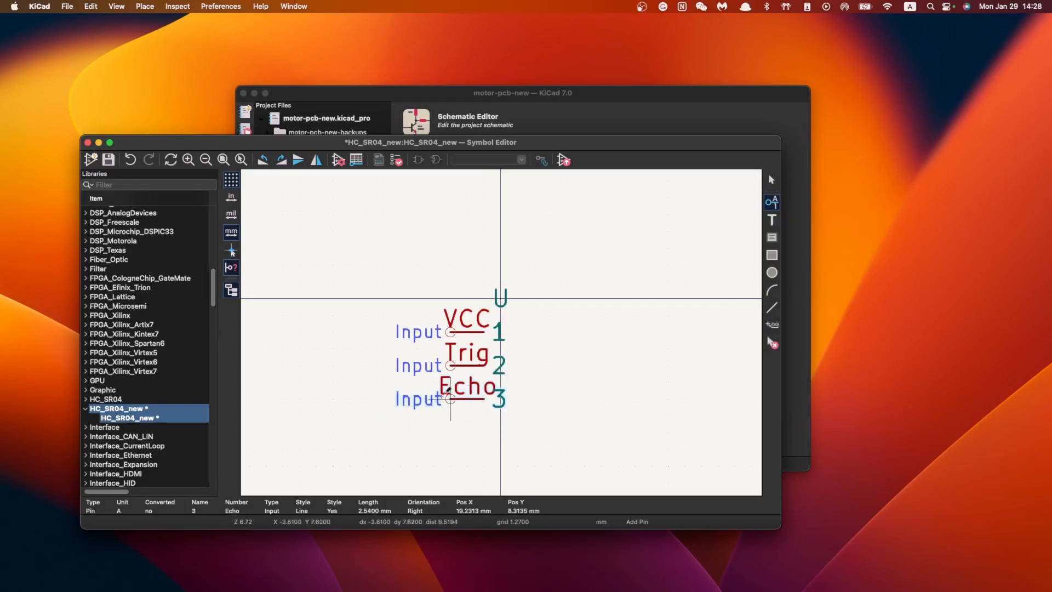
# Add an input pin with pin name 4 and pin number GND directly below the Echo pin
pyautogui.scroll(-3, 364, 352)
pyautogui.scroll(3, 488, 329)
pyautogui.scroll(-2, 576, 278)
pyautogui.scroll(2, 433, 342)
pyautogui.scroll(3, 608, 267)
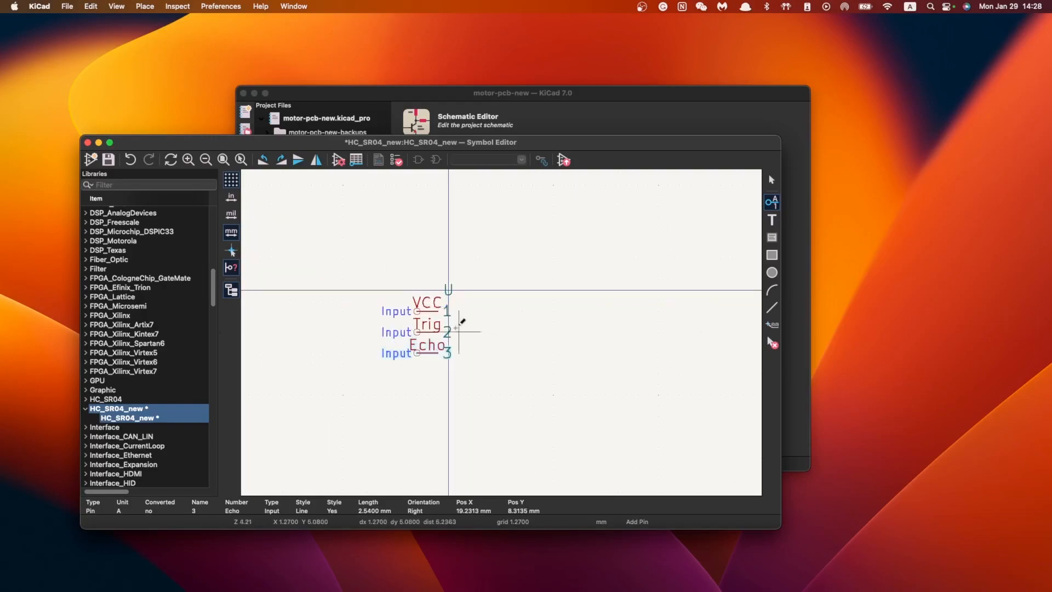
pyautogui.click(772, 204)
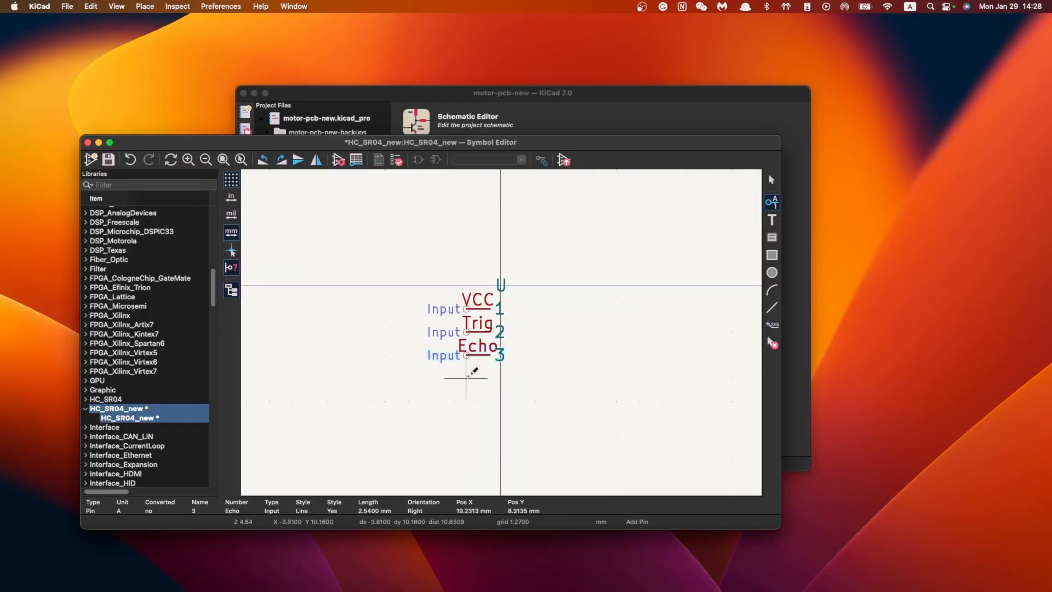
pyautogui.click(467, 377)
pyautogui.write('4')
pyautogui.press('Tab')
pyautogui.write('GND')
pyautogui.click(834, 411)
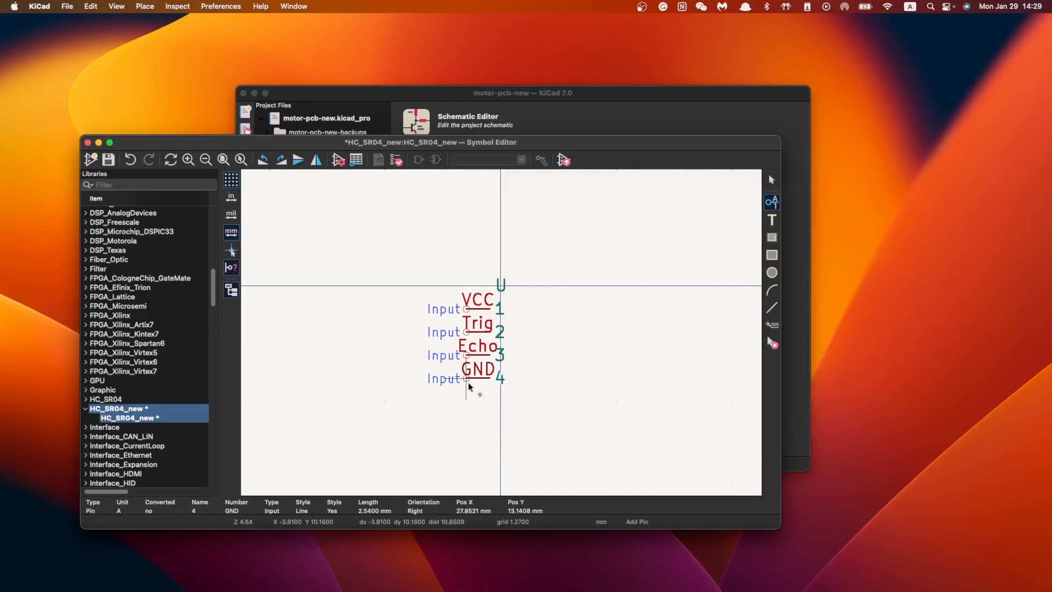
pyautogui.click(467, 380)
pyautogui.scroll(-3, 467, 345)
pyautogui.scroll(3, 531, 317)
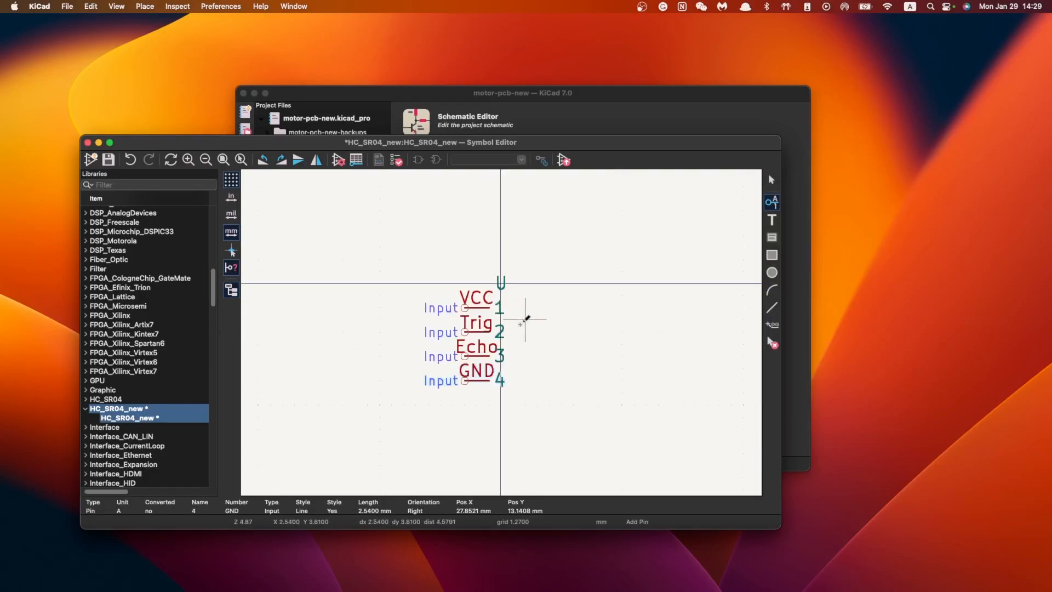
# Move all four pins together horizontally away from the vertical axis, to X -7.62 mm
pyautogui.press('Escape')
pyautogui.moveTo(546, 441); pyautogui.dragTo(404, 301)
pyautogui.press('m')
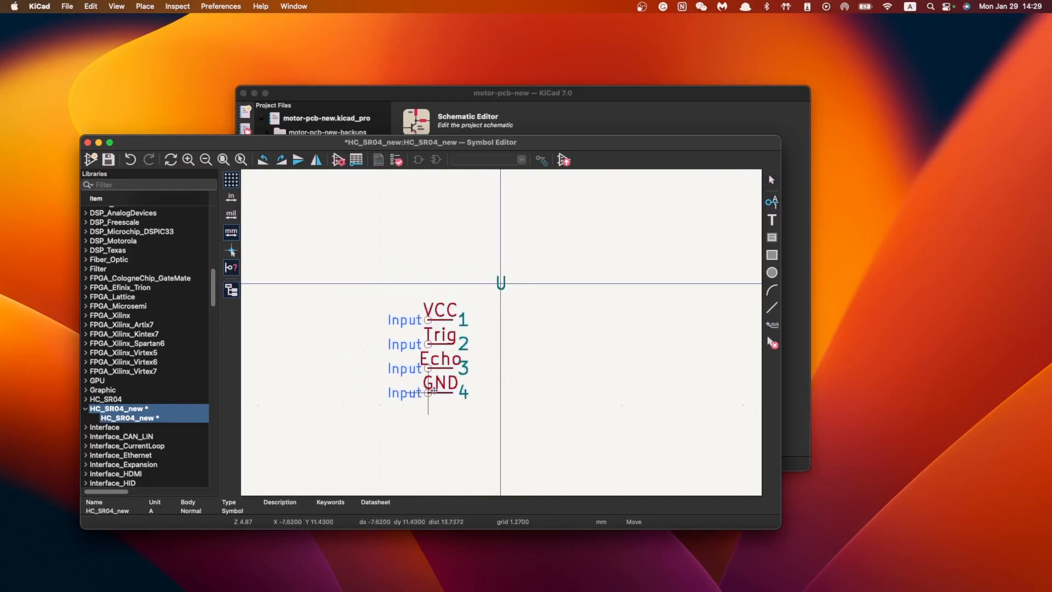
pyautogui.click(434, 386)
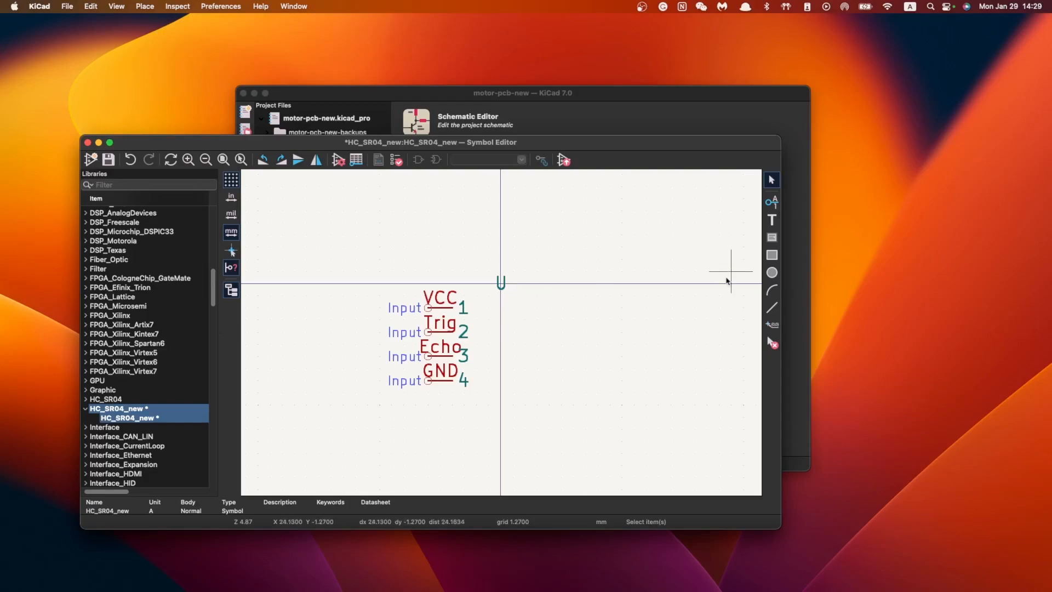
# Draw the rectangular body from X -5.08, Y 0 at the pins' inner ends, about 17.8 mm wide and 12.7 mm high
pyautogui.scroll(-3, 502, 262)
pyautogui.scroll(3, 503, 335)
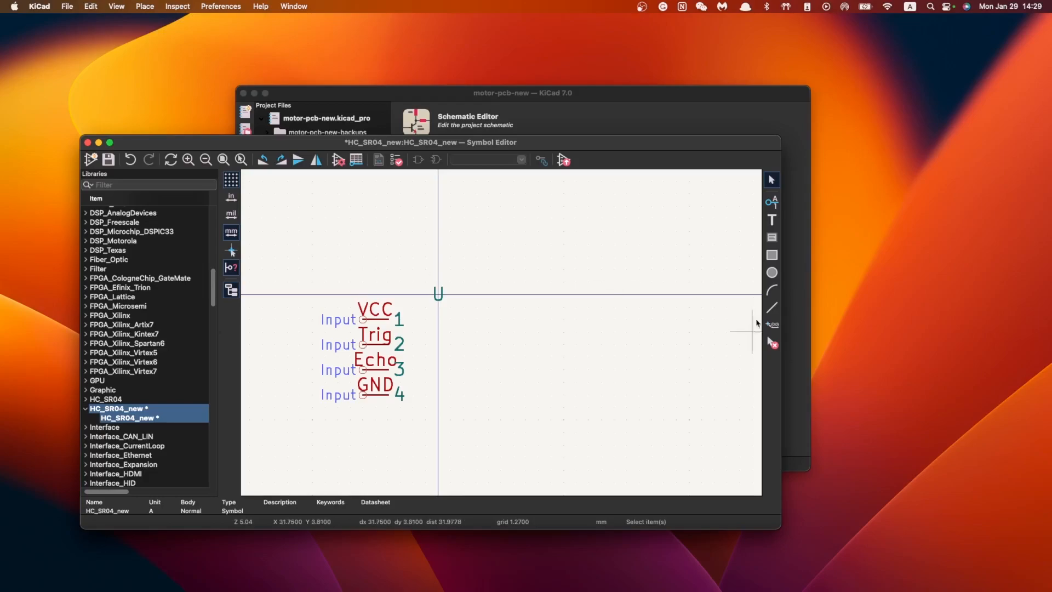
pyautogui.click(772, 256)
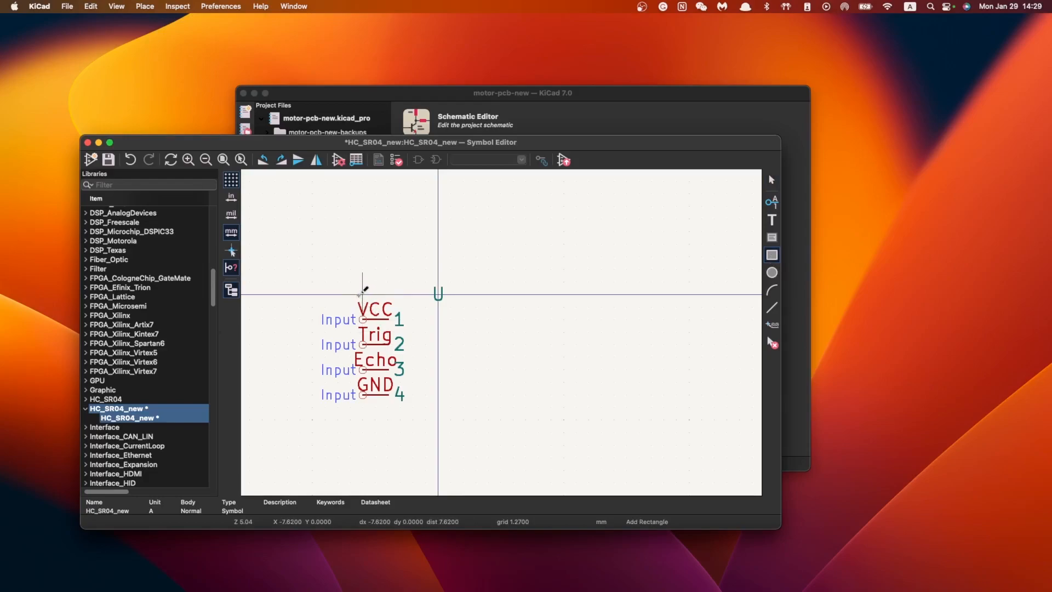
pyautogui.click(362, 294)
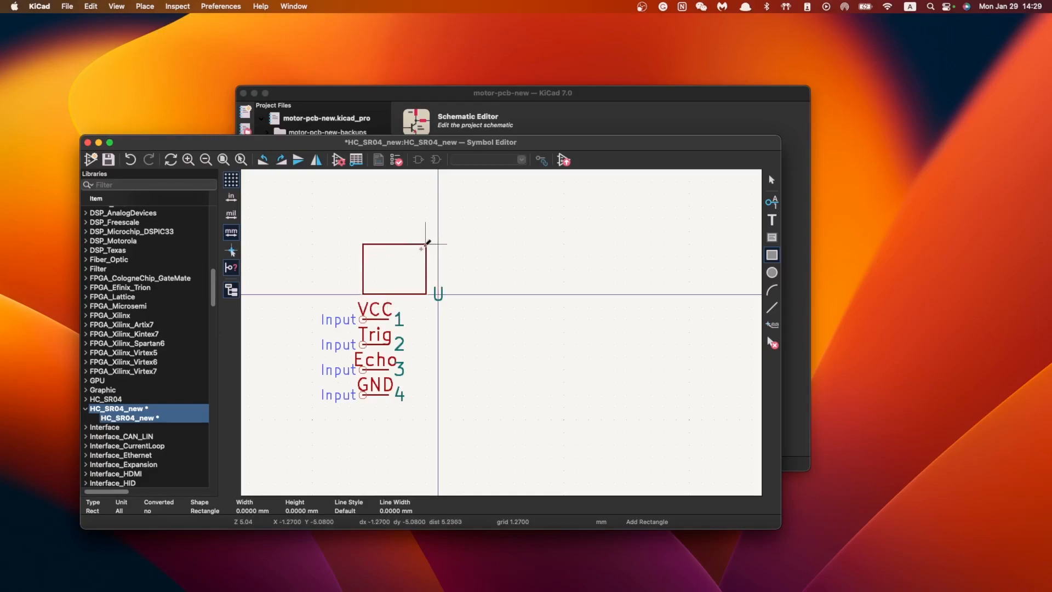
pyautogui.press('Escape')
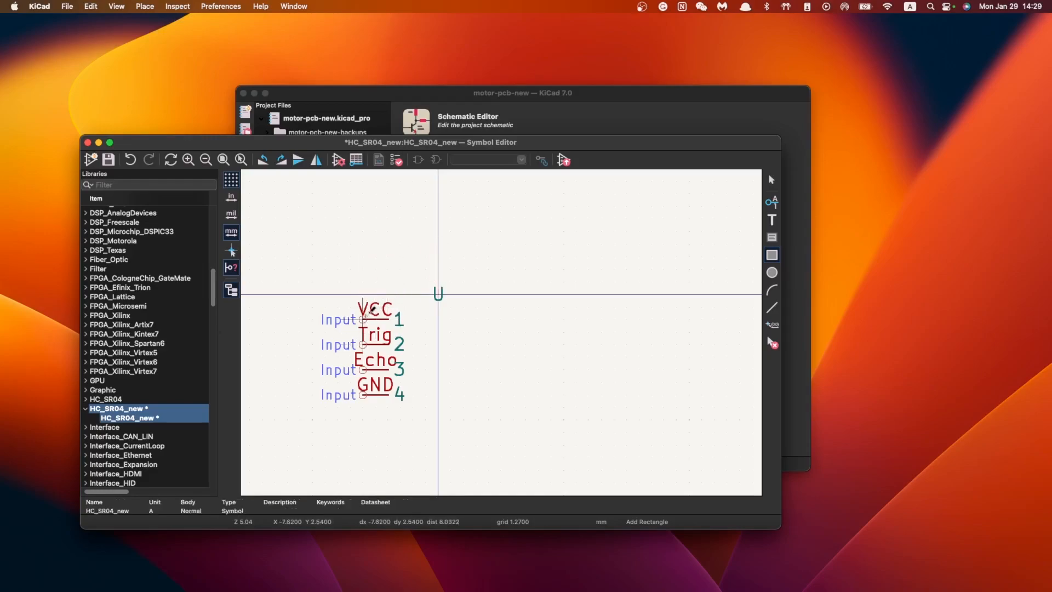
pyautogui.scroll(4, 373, 309)
pyautogui.scroll(-2, 501, 327)
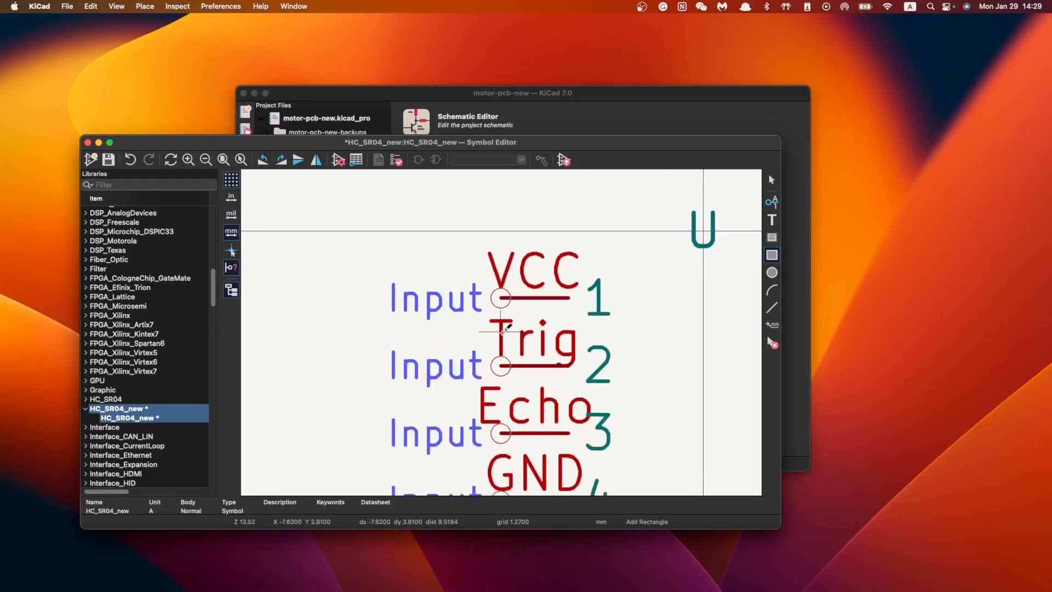
pyautogui.scroll(-2, 501, 329)
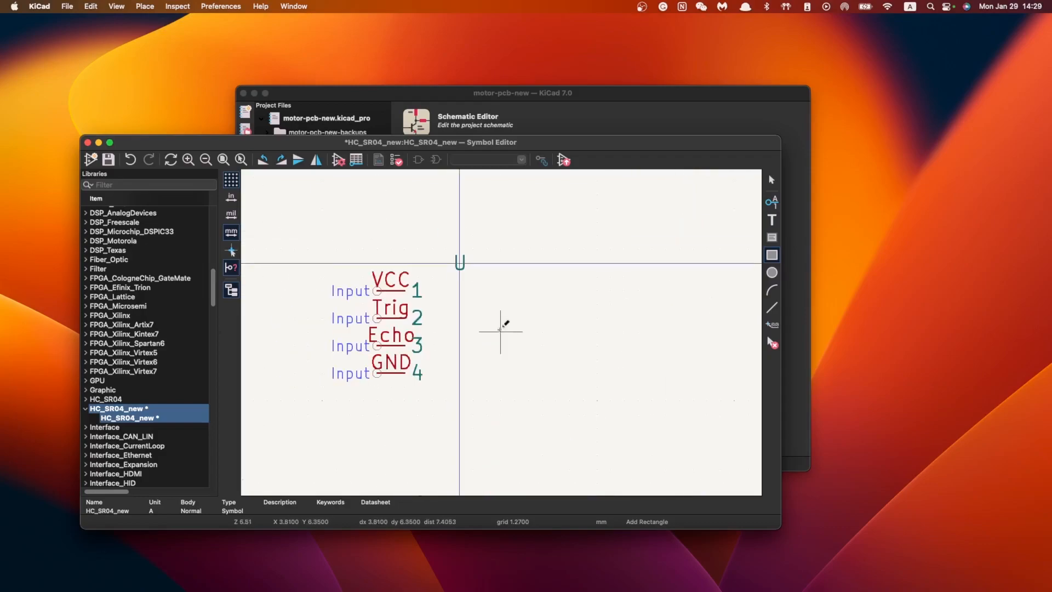
pyautogui.scroll(2, 446, 310)
pyautogui.scroll(-1, 388, 285)
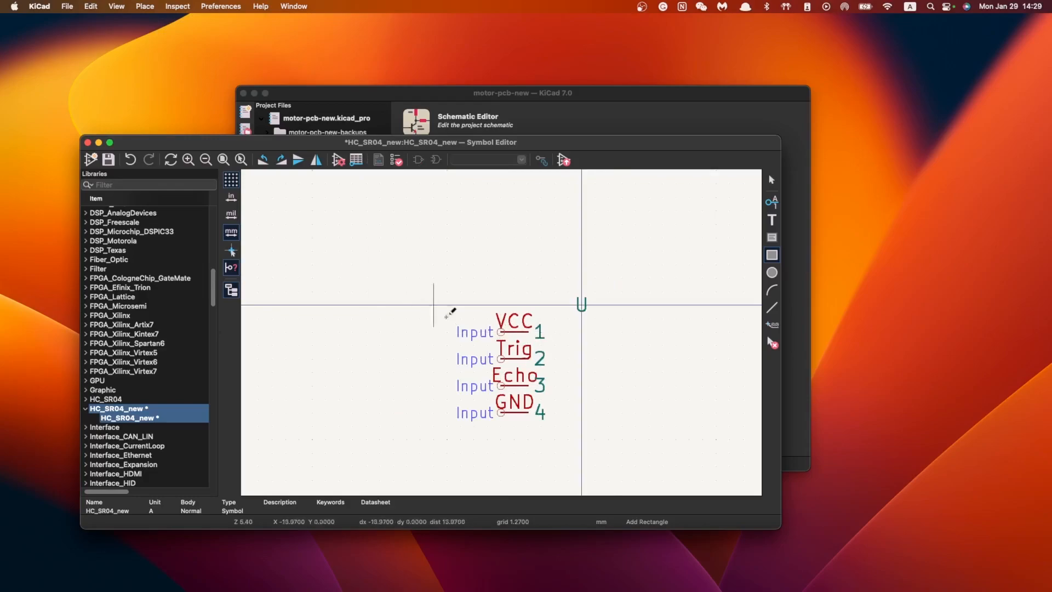
pyautogui.scroll(-2, 606, 344)
pyautogui.scroll(1, 500, 332)
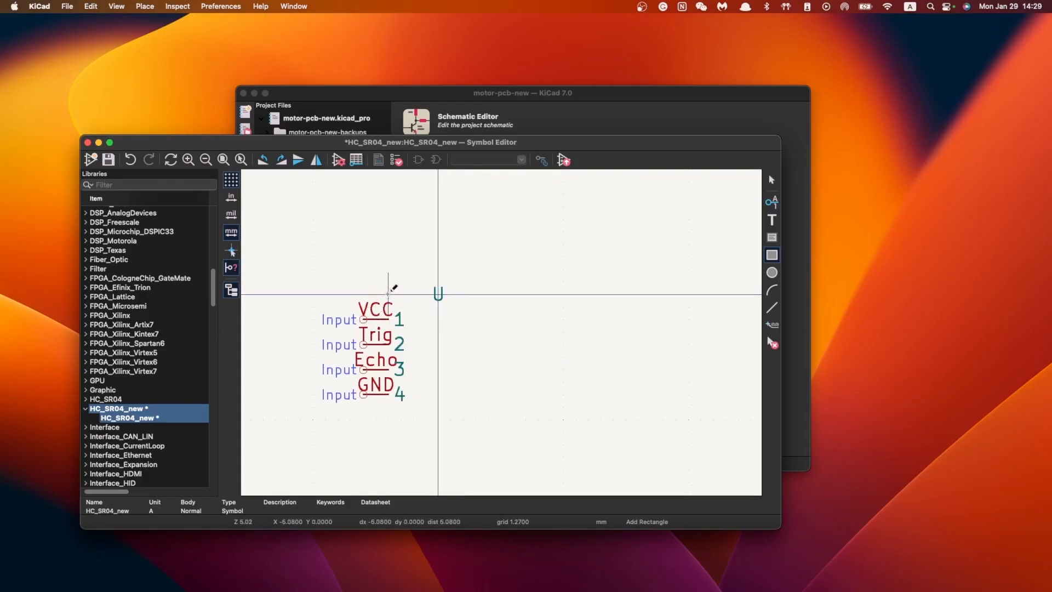
pyautogui.click(388, 294)
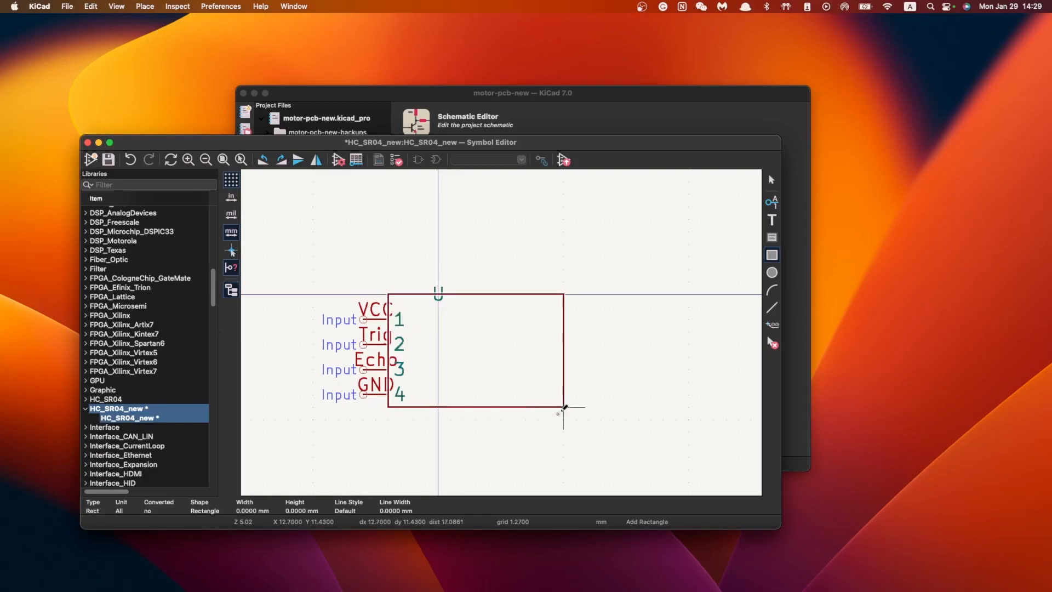
pyautogui.click(563, 420)
pyautogui.scroll(-1, 499, 329)
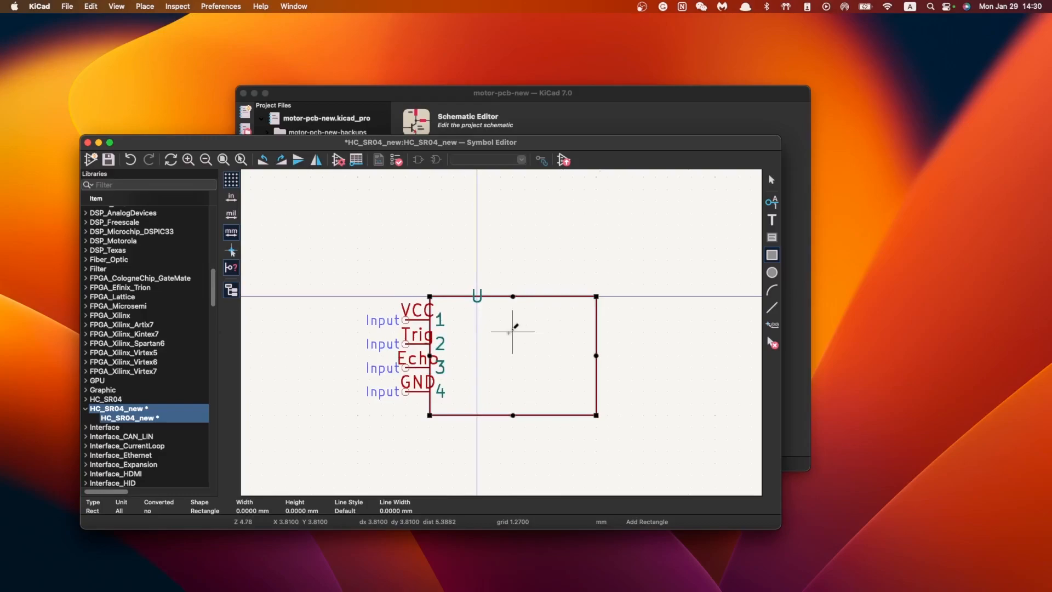
pyautogui.press('Escape')
# Edit the topmost pin so its pin name is VCC and its pin number is 1
pyautogui.click(480, 294)
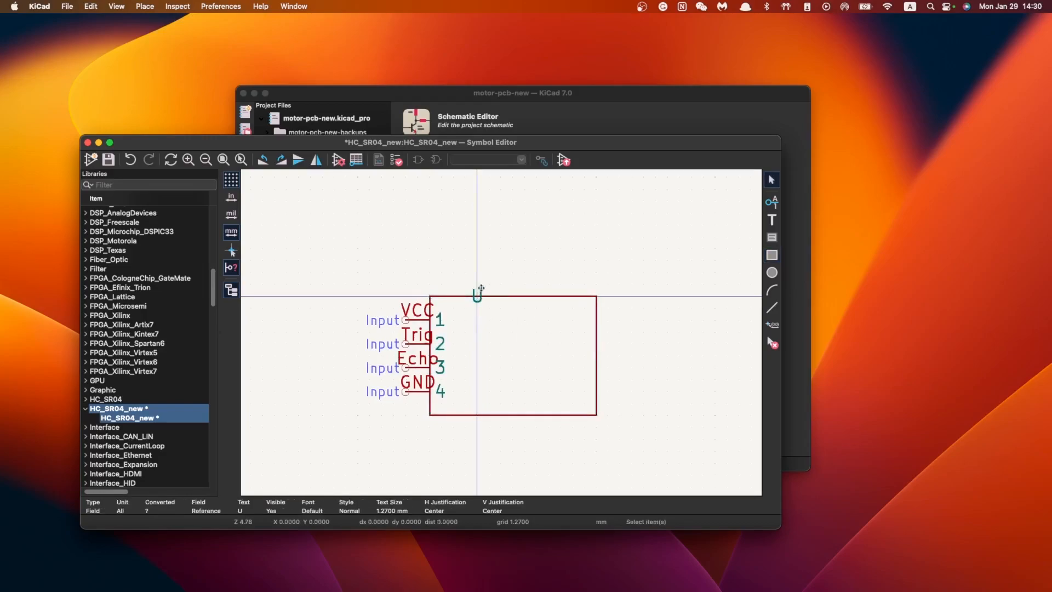
pyautogui.click(407, 323)
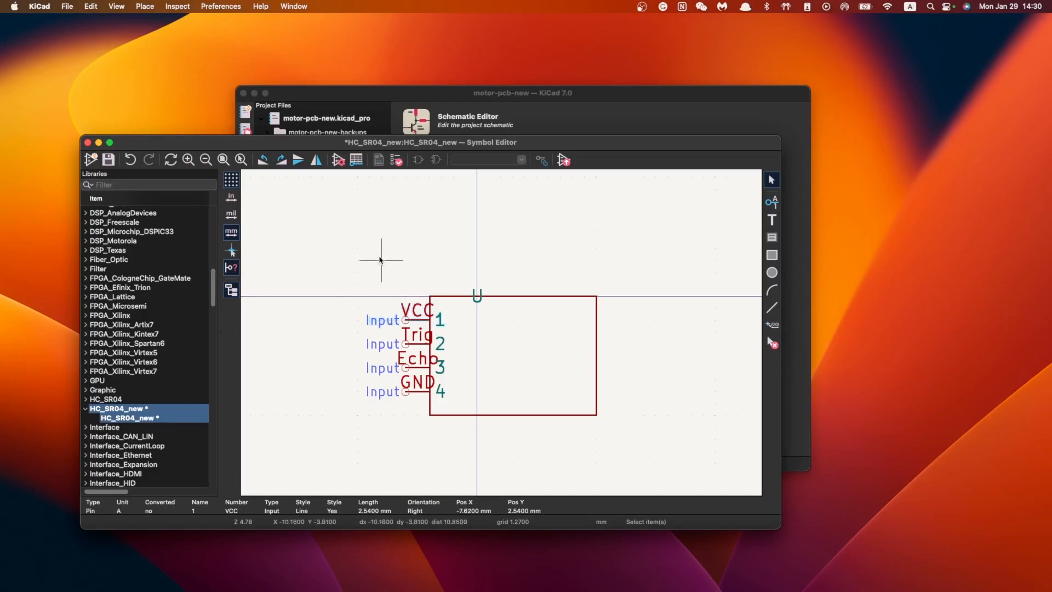
pyautogui.press('e')
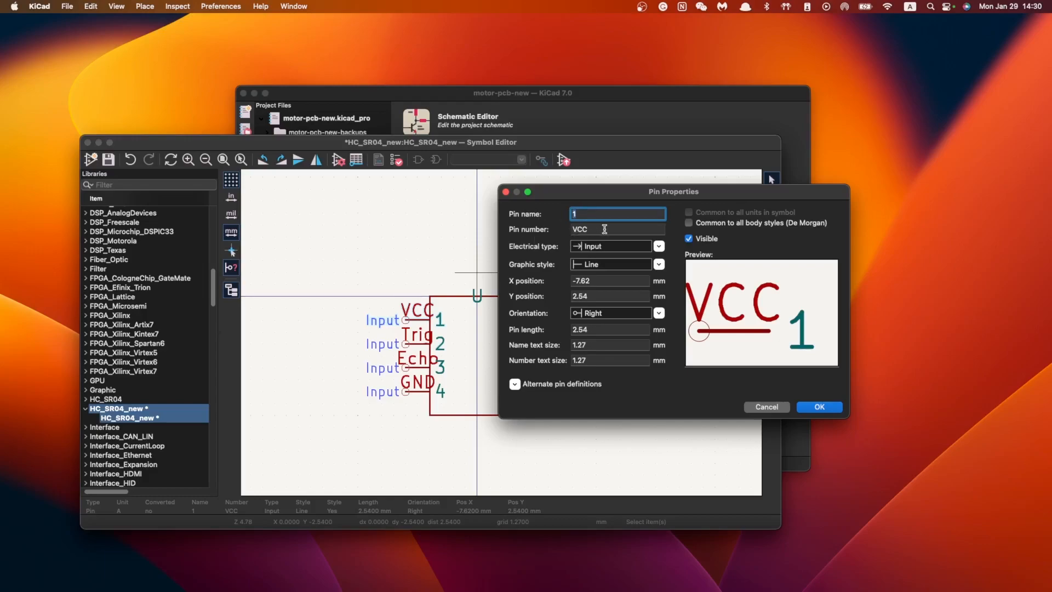
pyautogui.write('VCC')
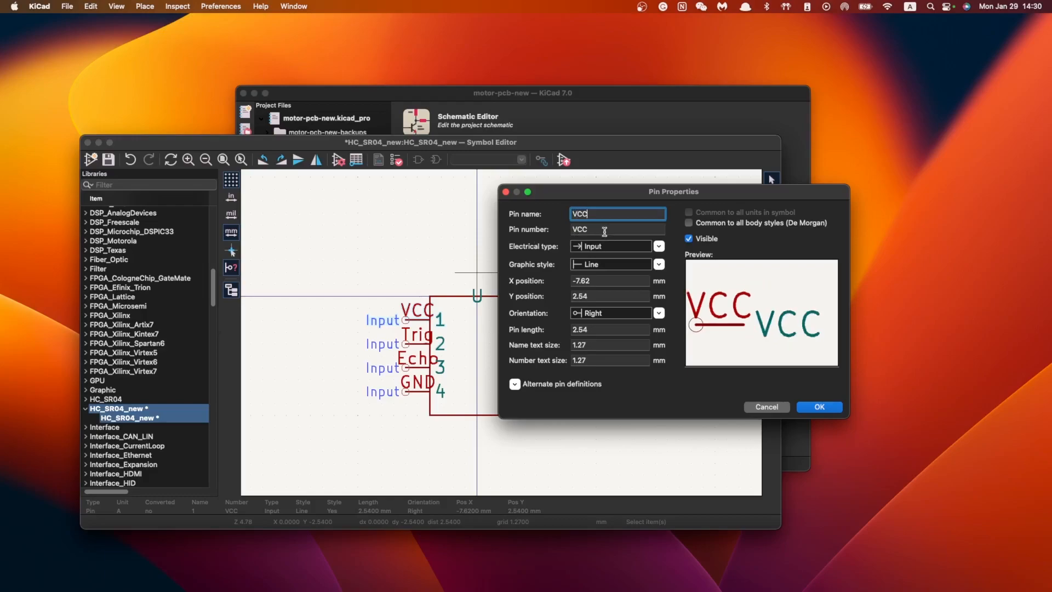
pyautogui.press('Tab')
pyautogui.write('1')
pyautogui.press('BackSpace')
pyautogui.write('1')
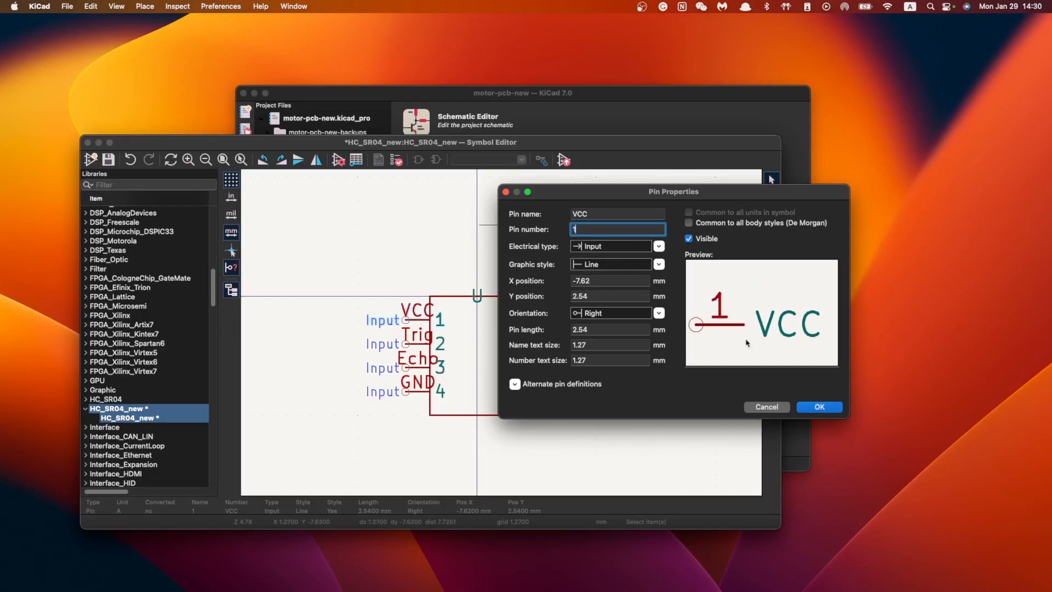
pyautogui.click(819, 406)
# Edit the second pin so its pin name is Trig and its pin number is 2
pyautogui.doubleClick(419, 344)
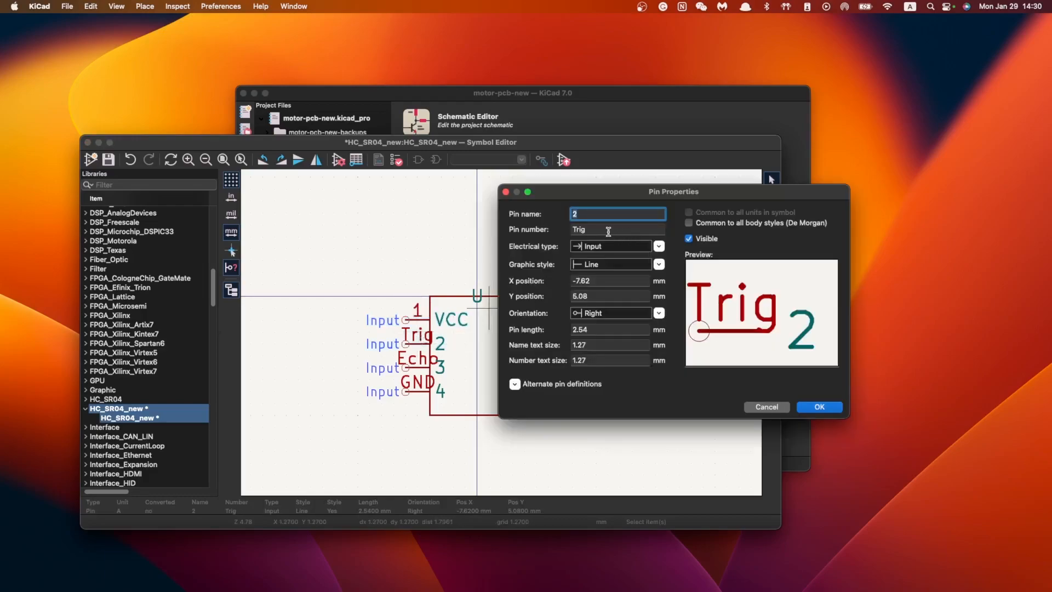
pyautogui.write('Trig')
pyautogui.press('Tab')
pyautogui.write('2')
pyautogui.click(820, 406)
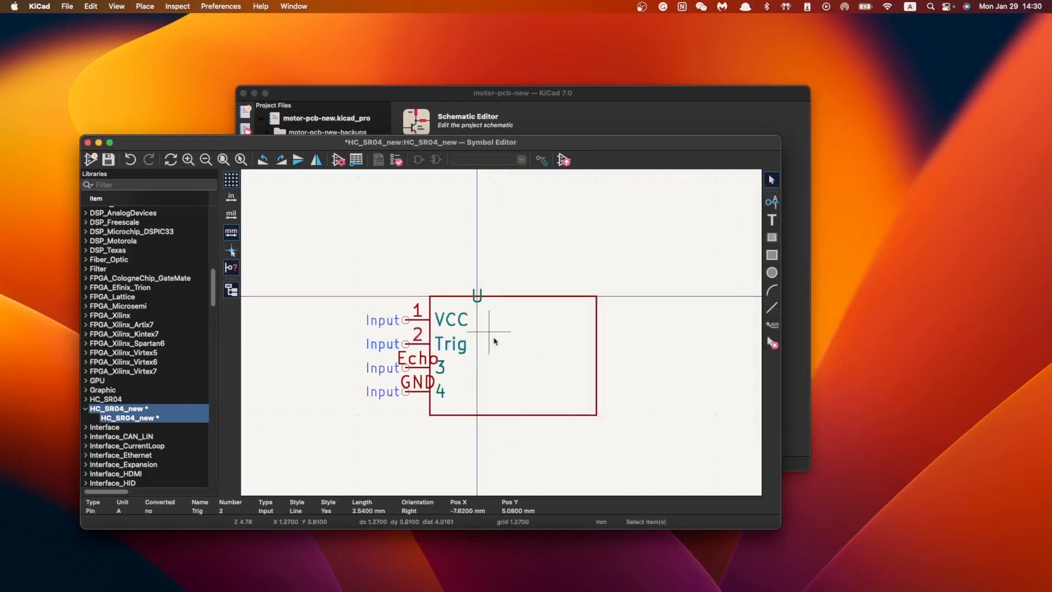
# Edit the third pin so its pin name is Echo and its pin number is 3
pyautogui.doubleClick(420, 368)
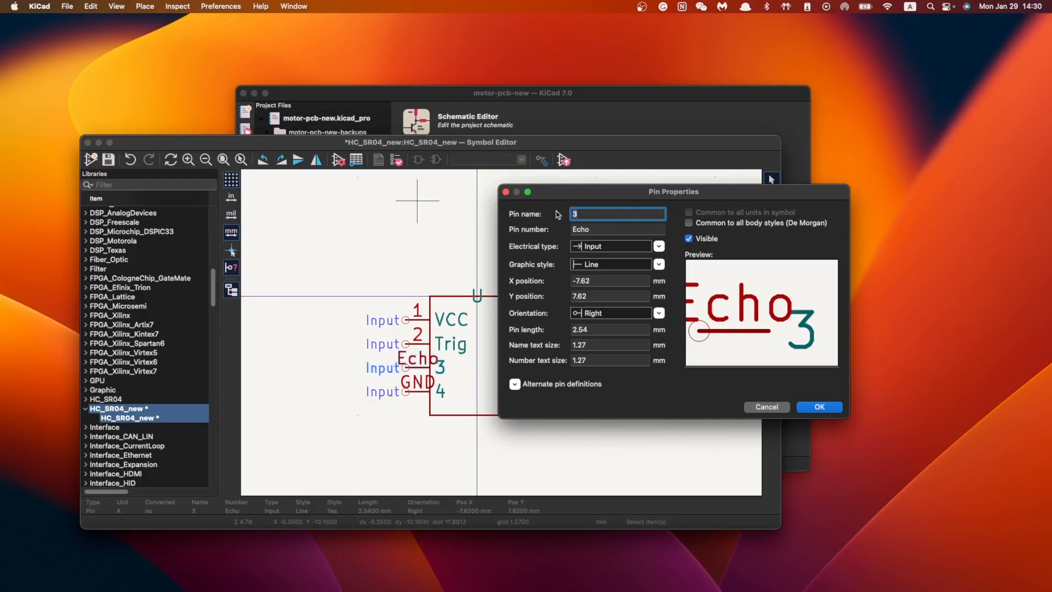
pyautogui.moveTo(576, 196); pyautogui.dragTo(535, 193)
pyautogui.write('Echo')
pyautogui.press('Tab')
pyautogui.write('3')
pyautogui.press('Return')
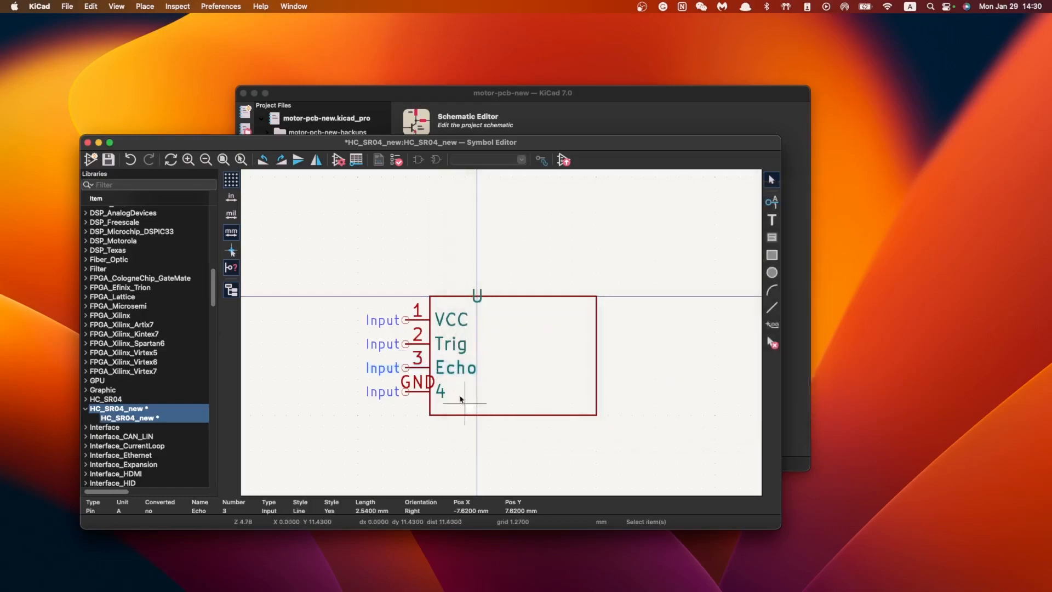
# Edit the bottom pin so its pin name is GND and its pin number is 4
pyautogui.doubleClick(430, 383)
pyautogui.write('GND')
pyautogui.press('Tab')
pyautogui.write('4')
pyautogui.press('Return')
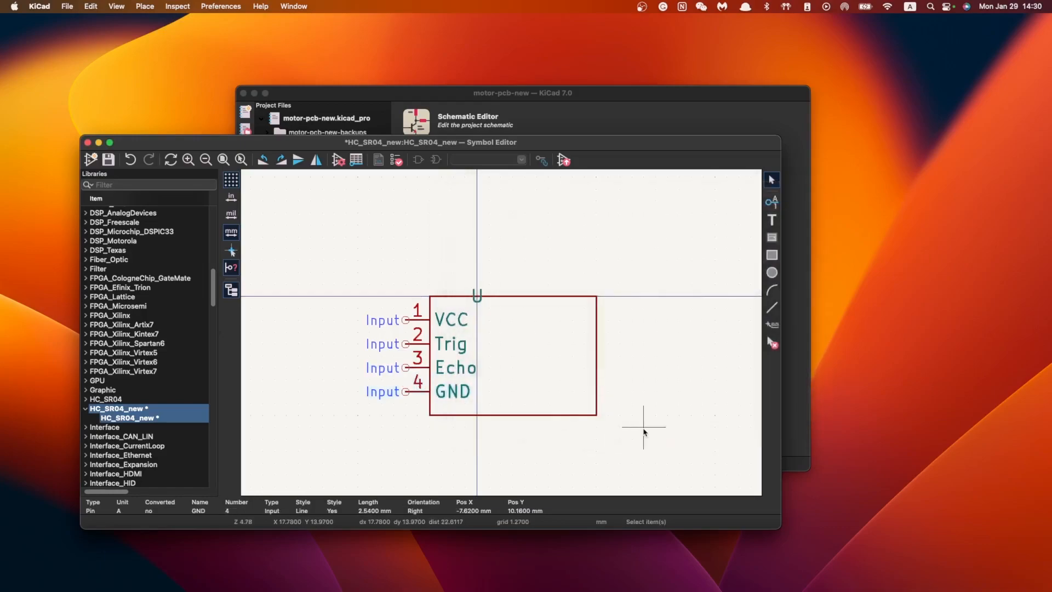
pyautogui.click(644, 431)
# Move the reference designator U just above the body's upper edge, centred horizontally
pyautogui.scroll(-4, 644, 432)
pyautogui.scroll(3, 399, 294)
pyautogui.click(524, 311)
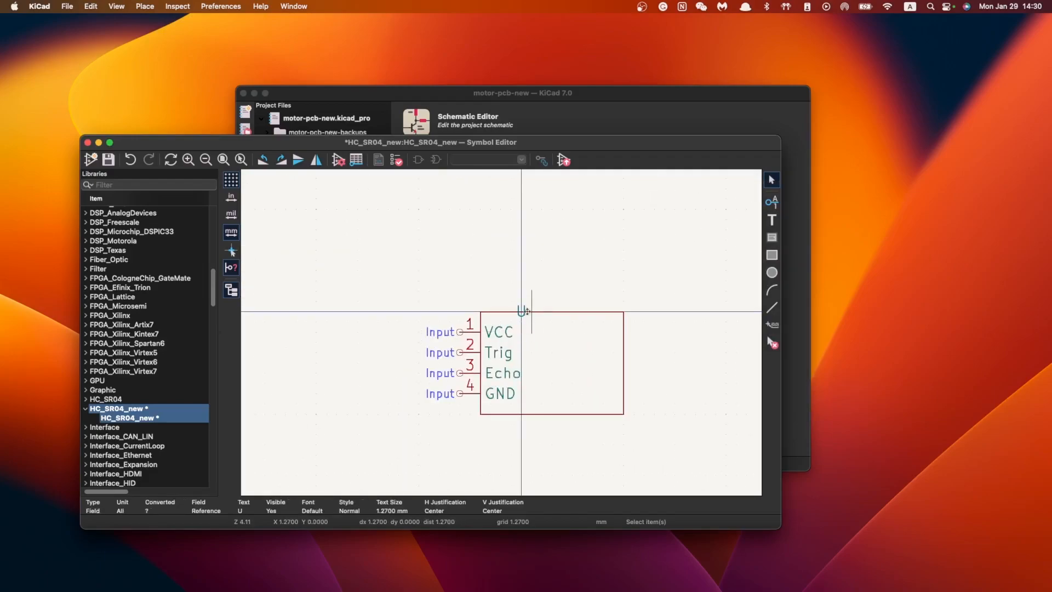
pyautogui.moveTo(522, 311); pyautogui.dragTo(552, 302)
# Move the whole symbol, including body, pins and designator, about 1.27 mm up and 1.27 mm to the right
pyautogui.moveTo(372, 265); pyautogui.dragTo(700, 486)
pyautogui.press('m')
pyautogui.click(470, 383)
pyautogui.click(355, 365)
pyautogui.scroll(-3, 355, 365)
pyautogui.scroll(2, 503, 334)
pyautogui.hscroll(2, 499, 337)
pyautogui.moveTo(476, 336); pyautogui.dragTo(564, 308, button='right')
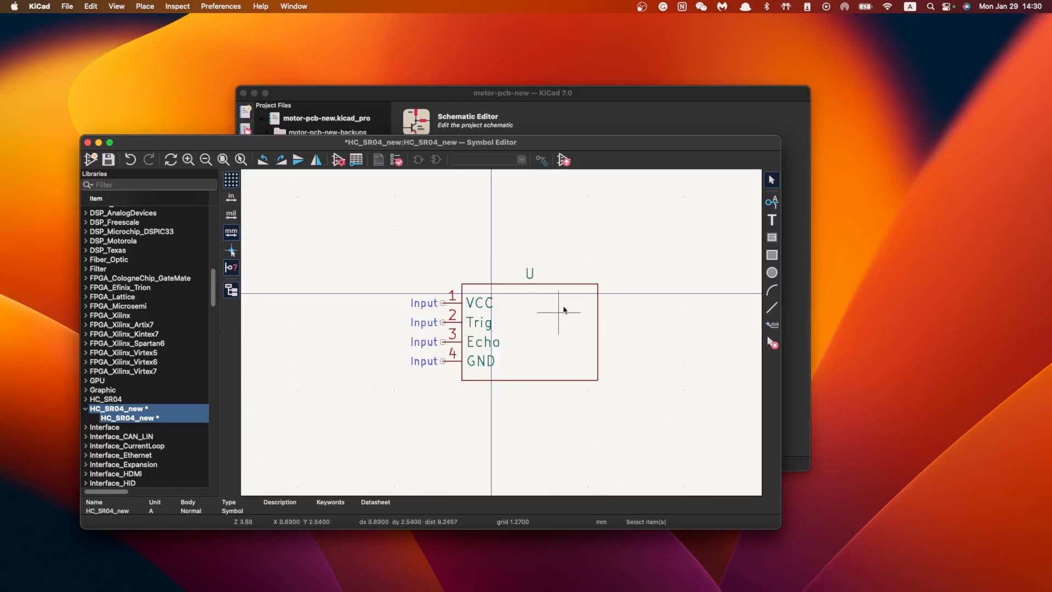
# Add the text HC-SR04 centred just below the body's lower edge, at X 5.08, Y 12.7 mm
pyautogui.click(773, 221)
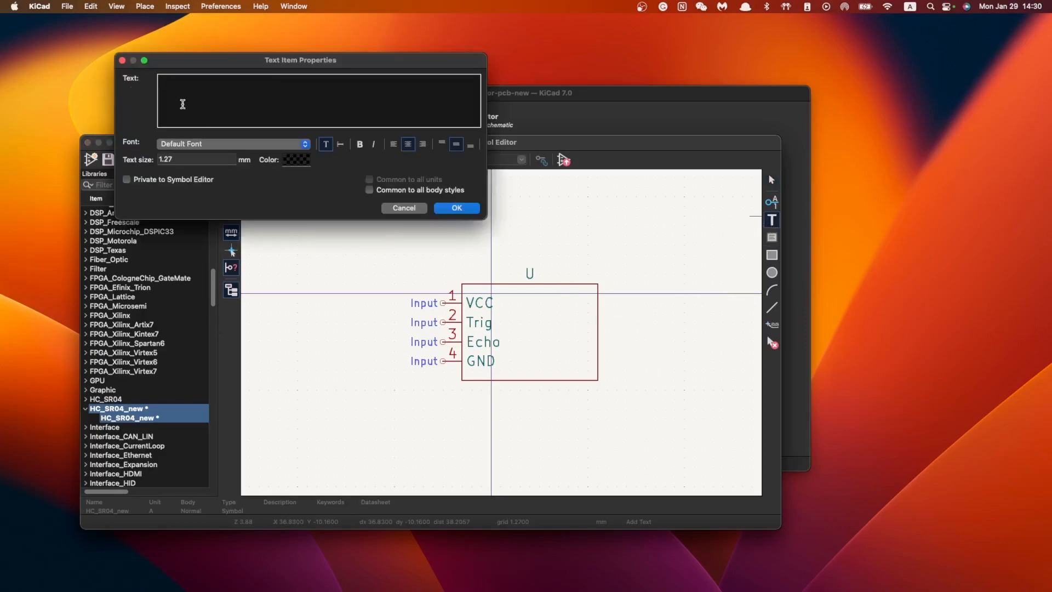
pyautogui.moveTo(186, 55); pyautogui.dragTo(300, 169)
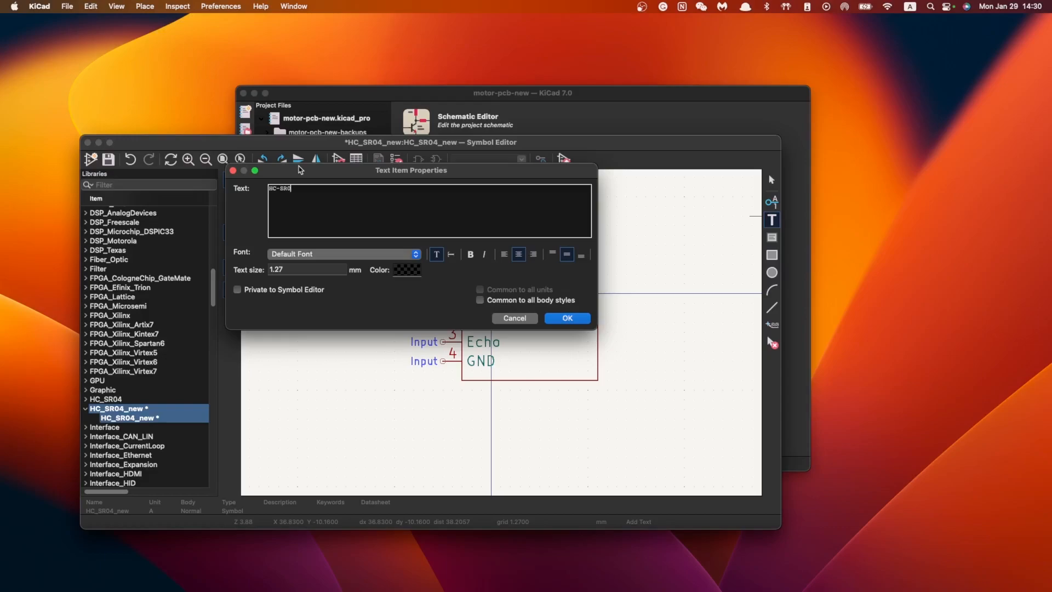
pyautogui.click(568, 319)
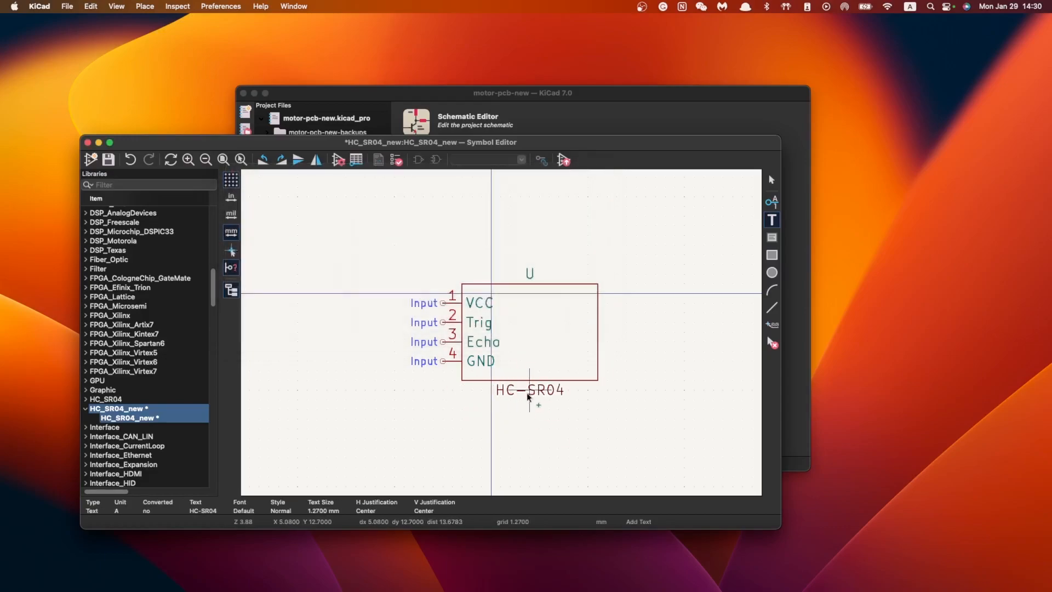
pyautogui.click(530, 397)
pyautogui.scroll(-2, 481, 313)
pyautogui.press('Escape')
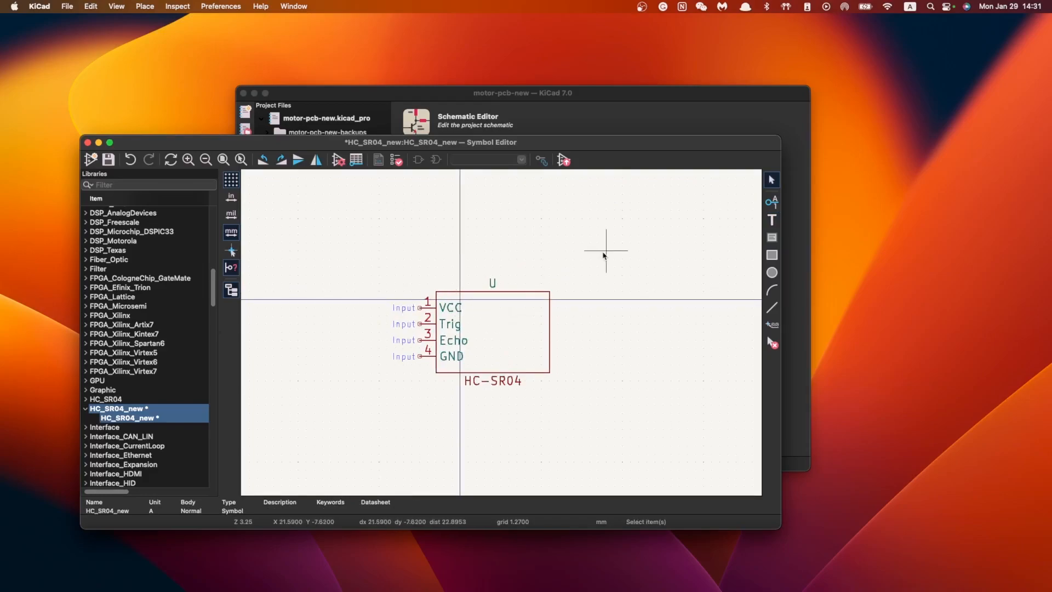
# Move the symbol anchor to the centre of the rectangular body, at X 5.08, Y 5.08 mm
pyautogui.scroll(3, 509, 324)
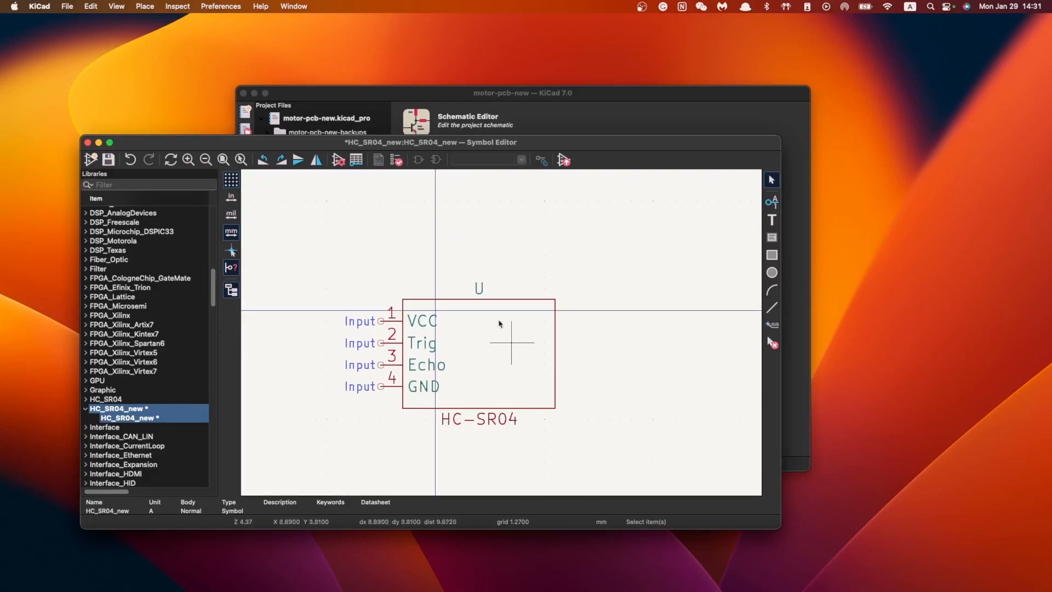
pyautogui.scroll(8, 471, 293)
pyautogui.scroll(-5, 503, 336)
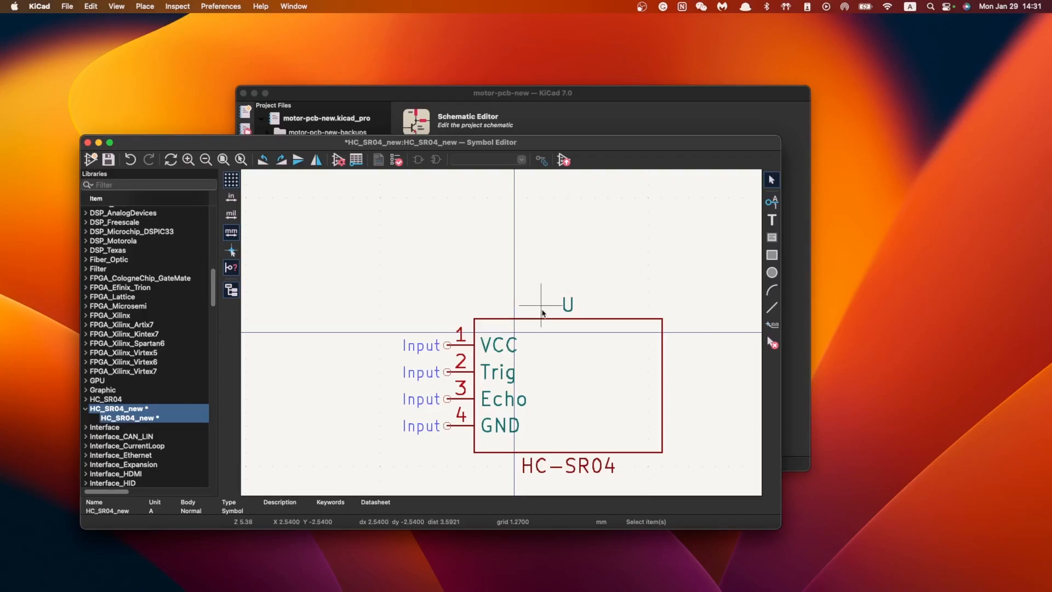
pyautogui.scroll(-2, 515, 317)
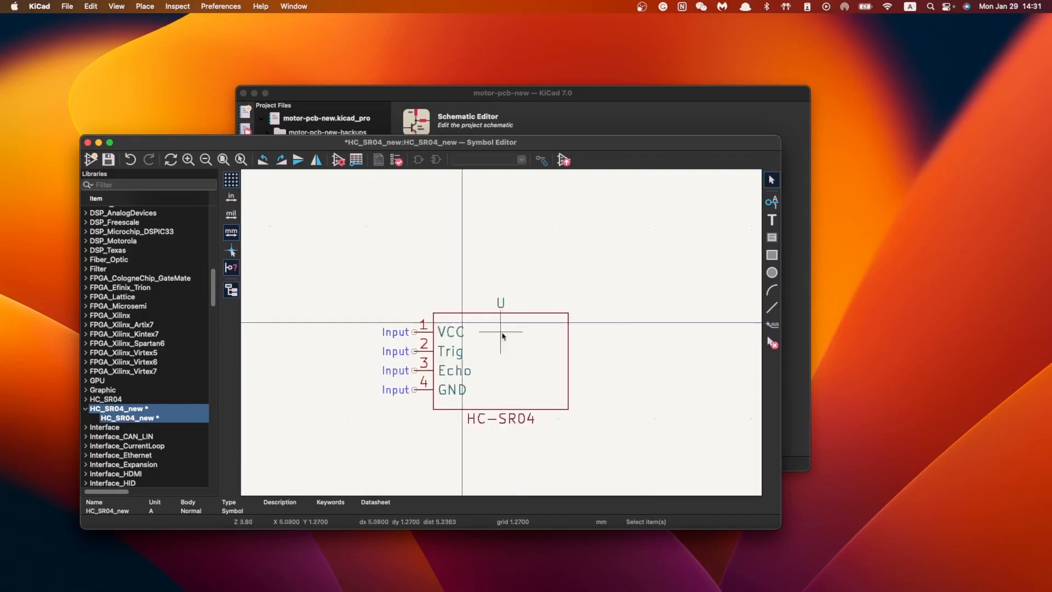
pyautogui.scroll(3, 503, 334)
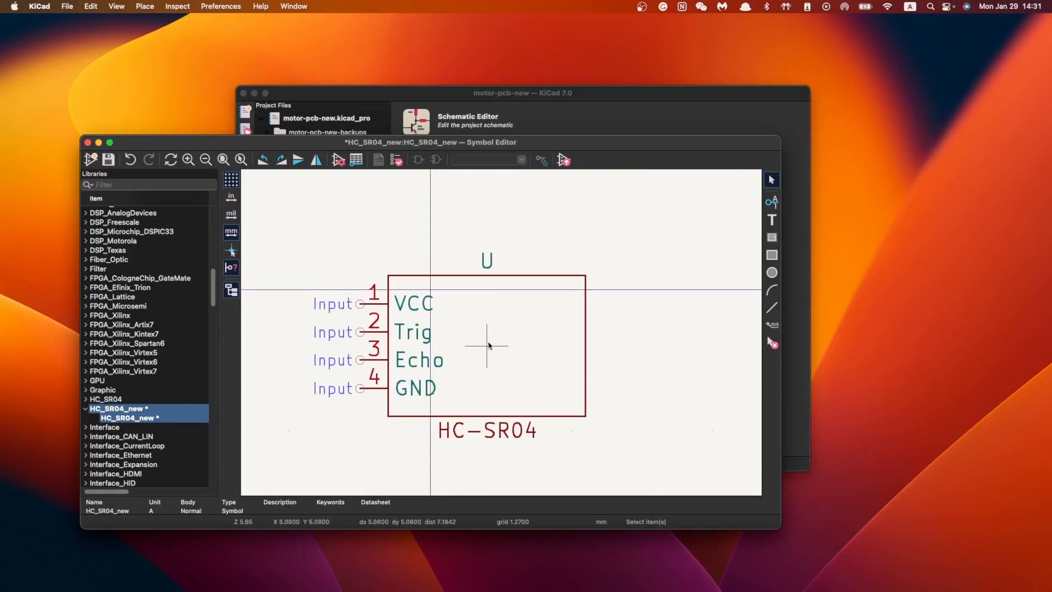
pyautogui.scroll(-1, 496, 335)
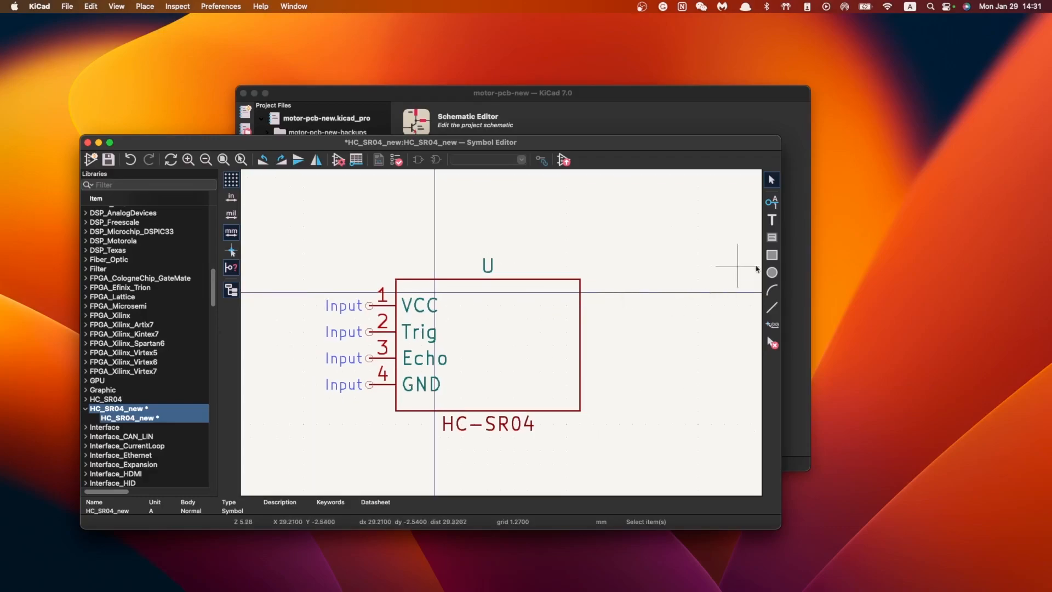
pyautogui.click(774, 326)
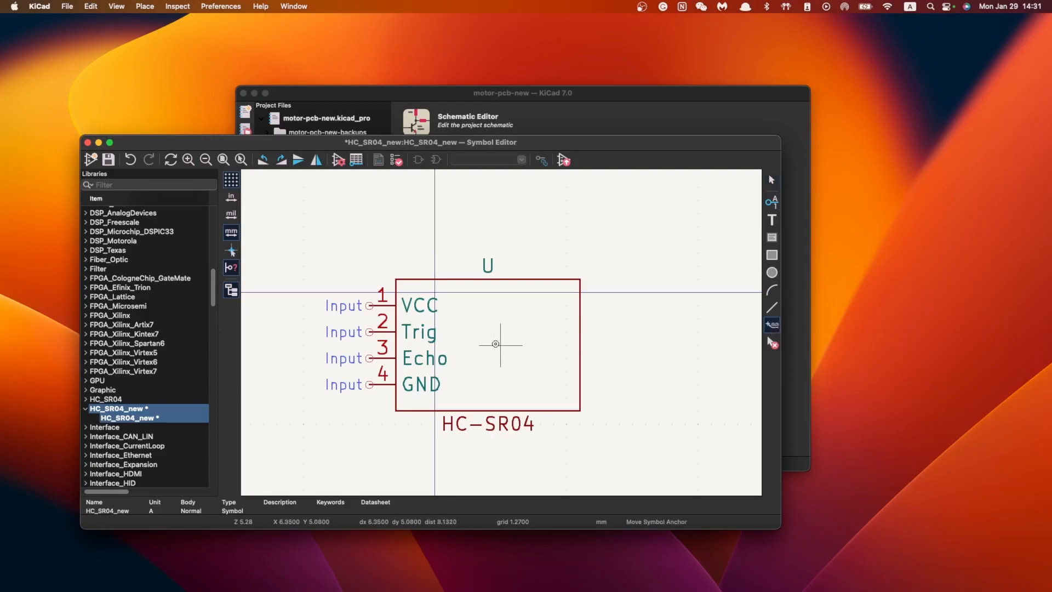
pyautogui.click(490, 345)
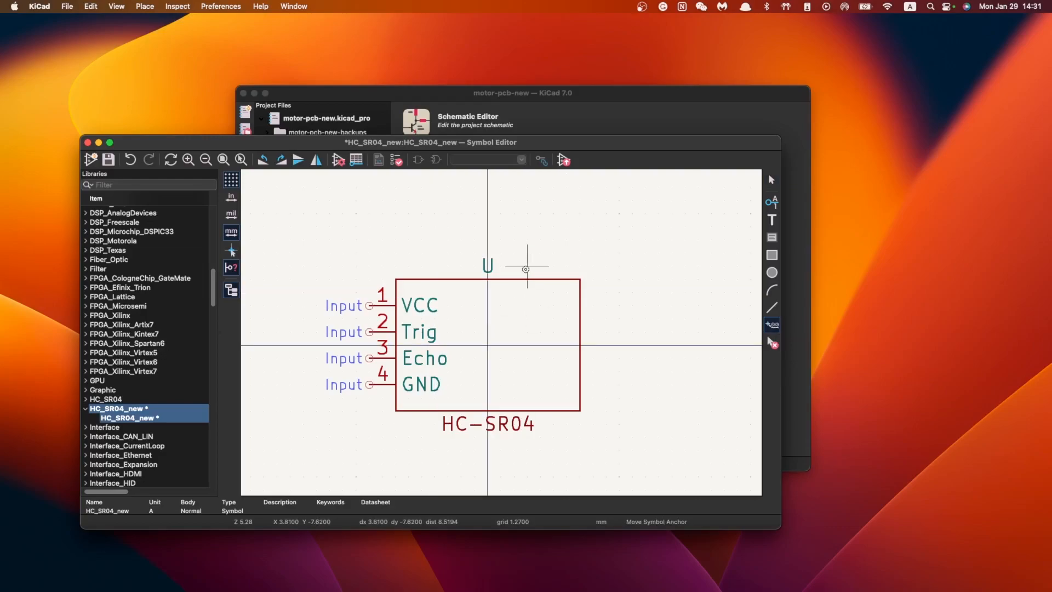
pyautogui.press('Escape')
pyautogui.scroll(-2, 500, 331)
pyautogui.scroll(2, 500, 333)
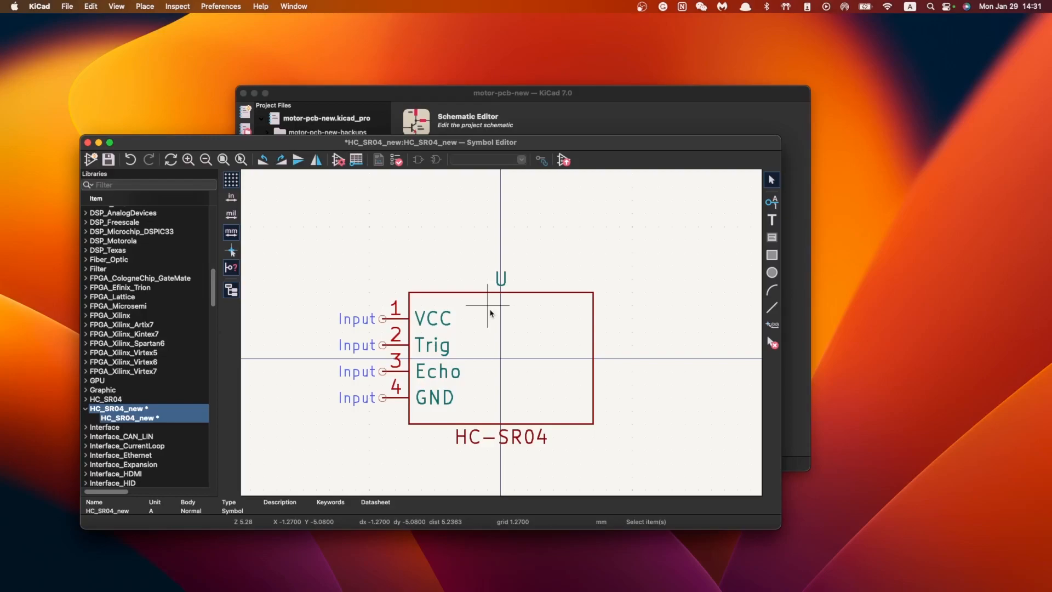
# Save the HC_SR04_new symbol and close the Symbol Editor
pyautogui.press('super+s')
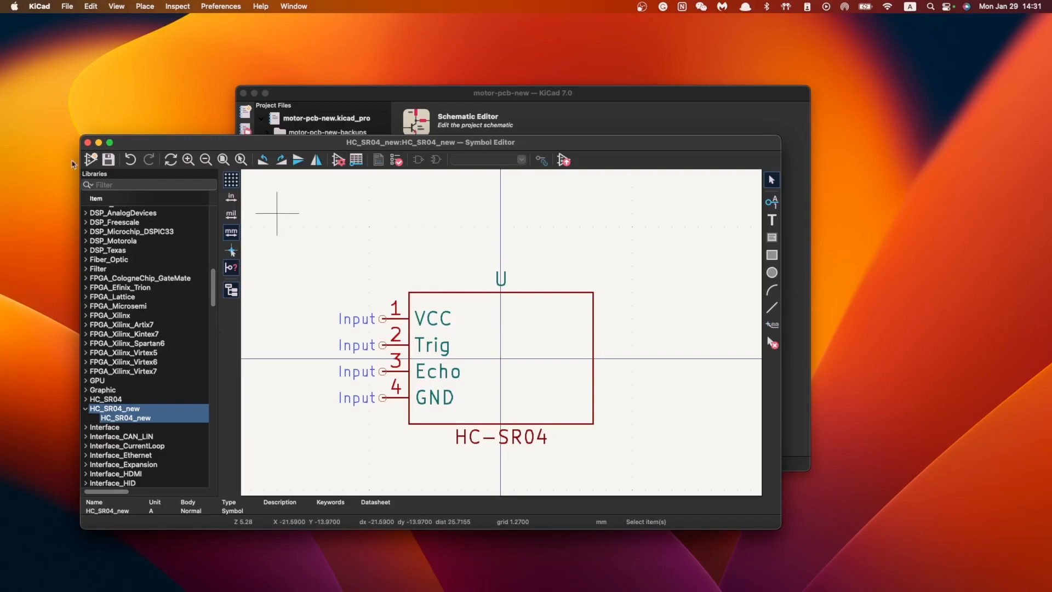
pyautogui.click(87, 143)
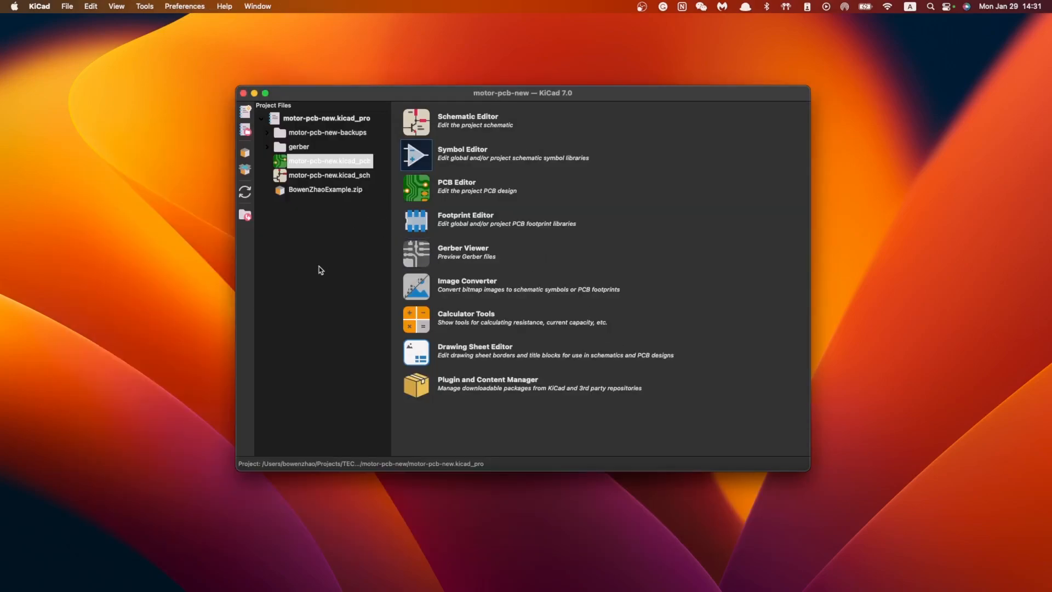
# Open the project schematic motor-pcb-new.kicad_sch and bring the whole sheet into view
pyautogui.click(323, 177)
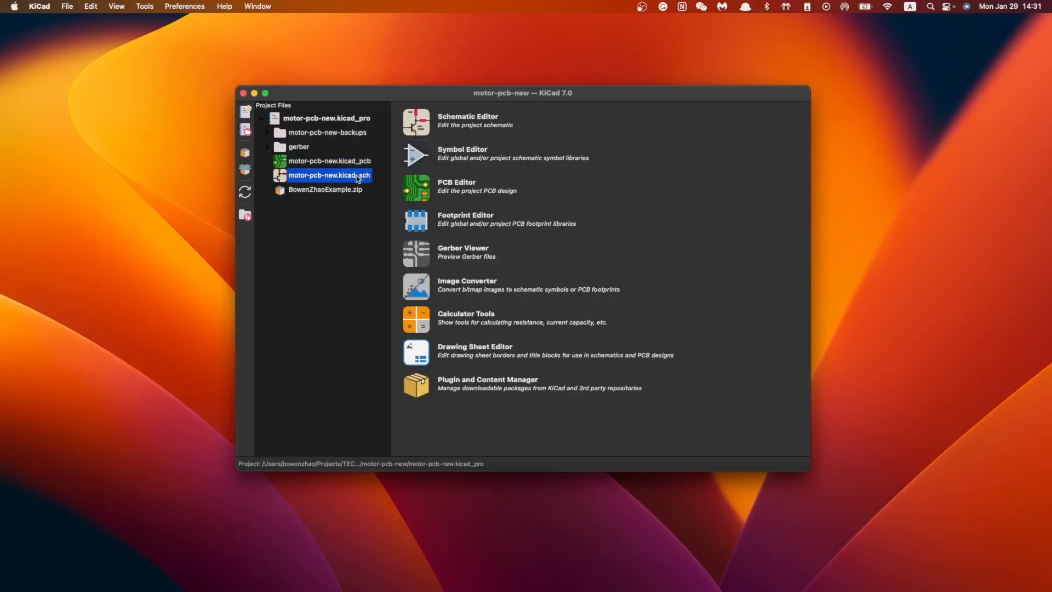
pyautogui.doubleClick(314, 179)
pyautogui.scroll(-5, 606, 298)
pyautogui.scroll(6, 500, 309)
pyautogui.scroll(-2, 500, 308)
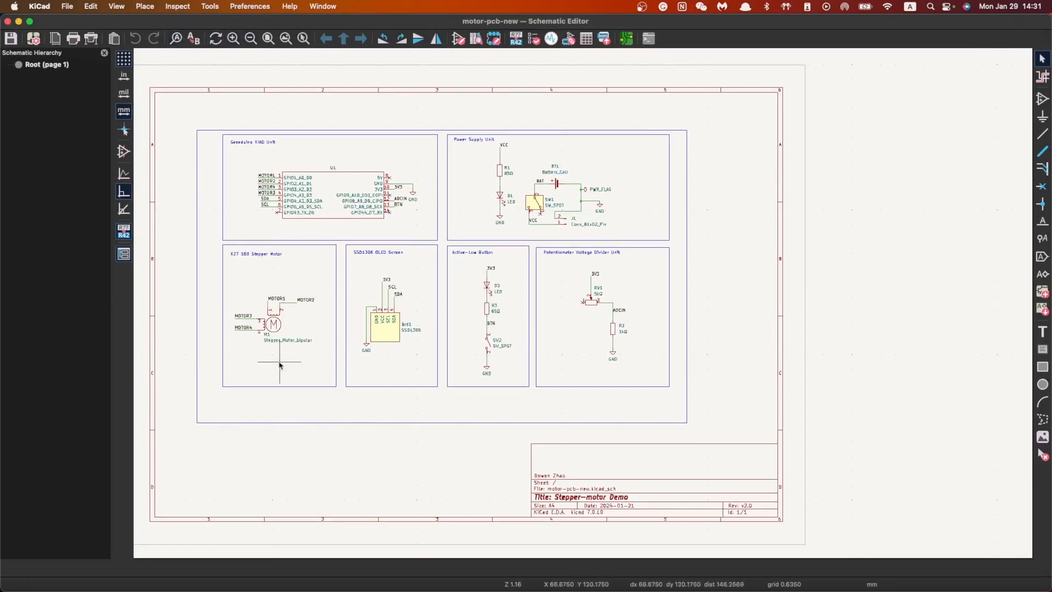
# Start adding a symbol to the schematic and select HC_SR04_new from the HC_SR04_new library
pyautogui.press('a')
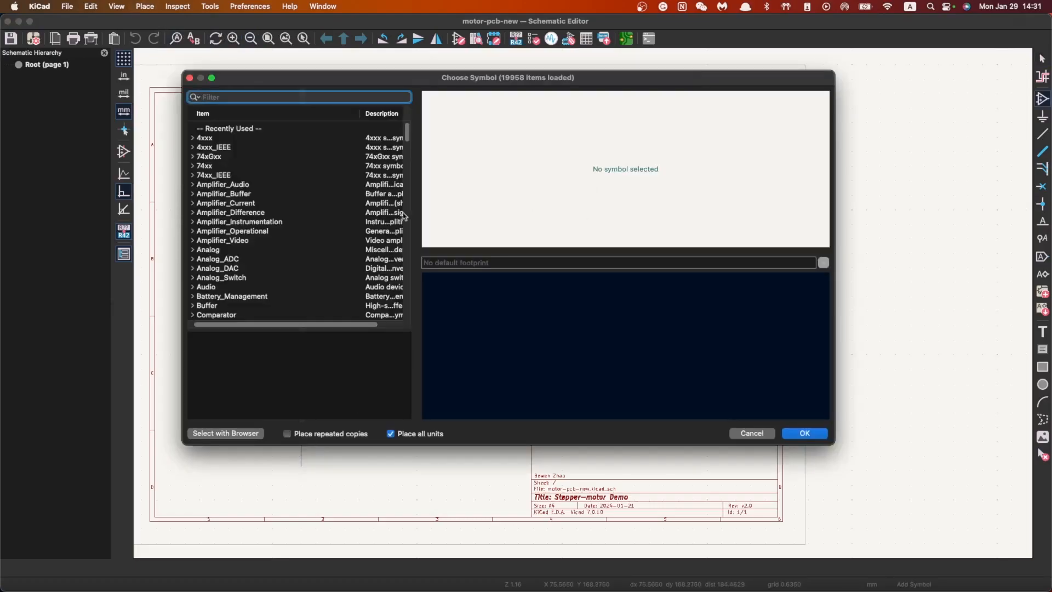
pyautogui.scroll(-20, 249, 236)
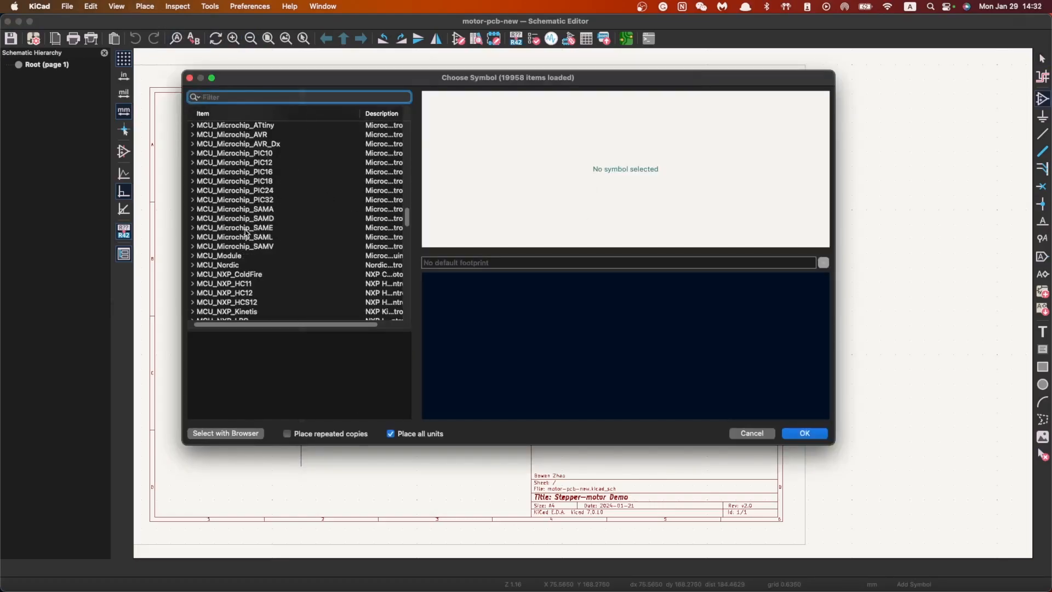
pyautogui.scroll(20, 250, 235)
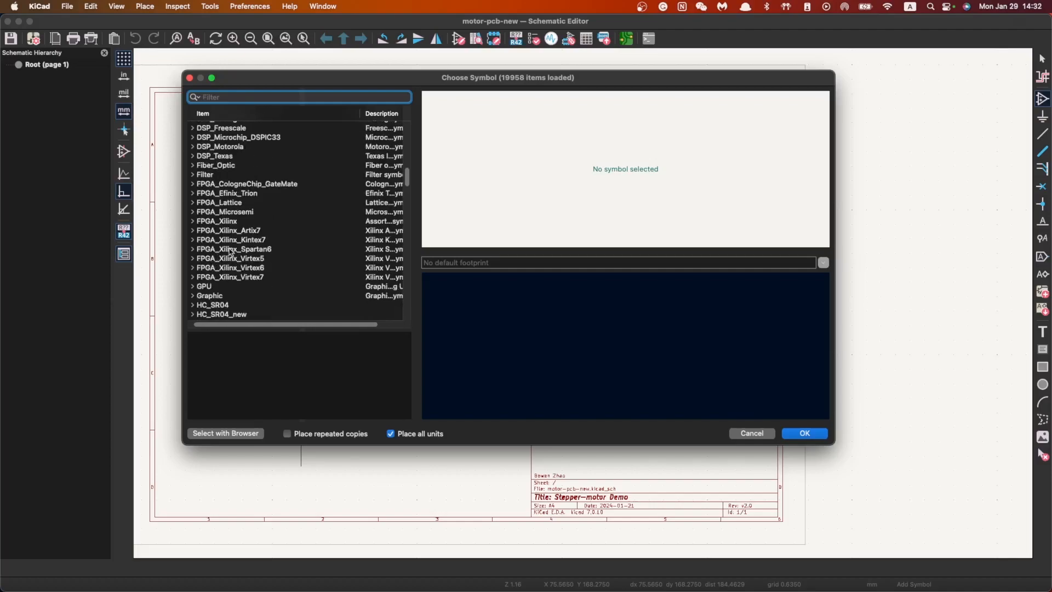
pyautogui.scroll(15, 230, 253)
pyautogui.scroll(-15, 242, 258)
pyautogui.scroll(-10, 242, 257)
pyautogui.scroll(4, 236, 259)
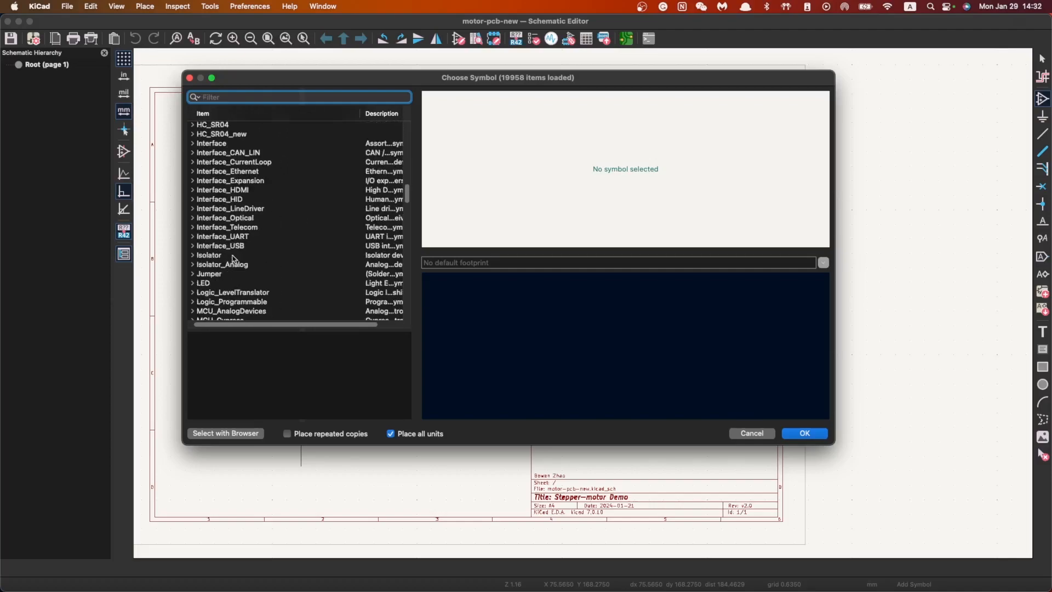
pyautogui.scroll(5, 224, 234)
pyautogui.click(193, 188)
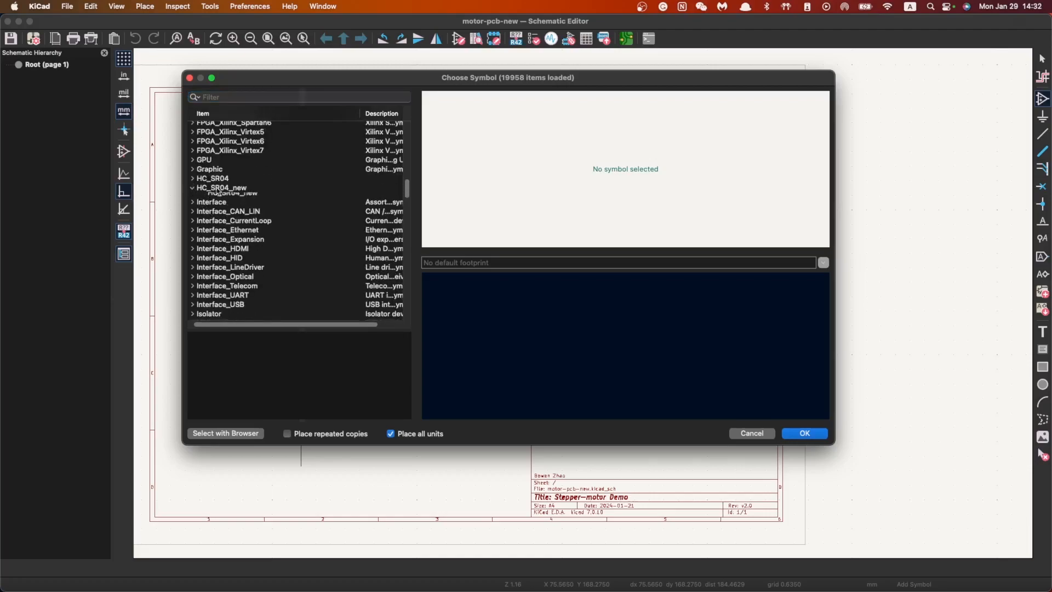
pyautogui.click(235, 198)
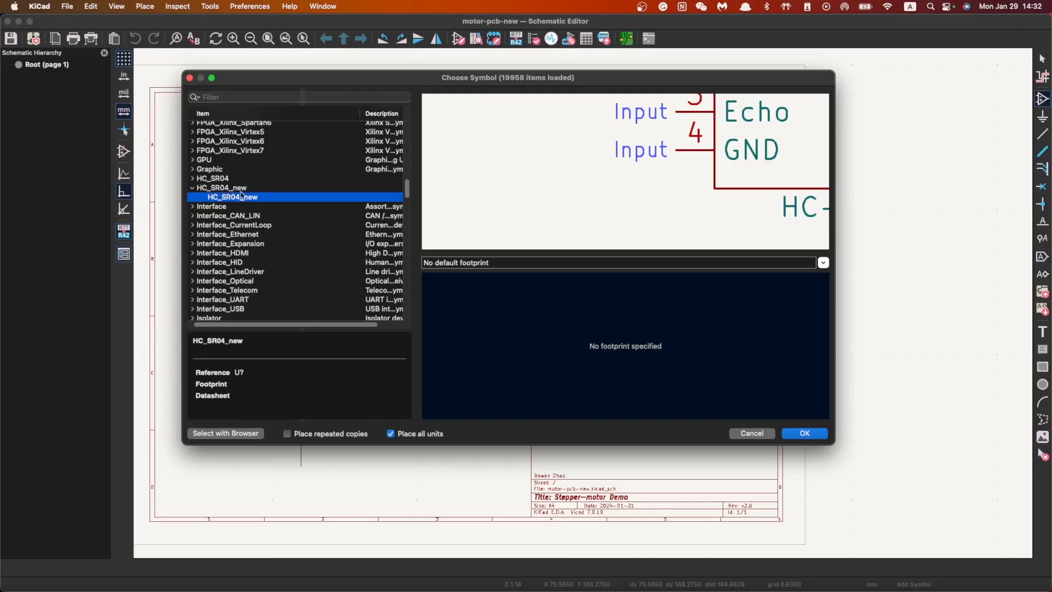
# Preview the HC_SR04_new symbol and place it in the empty area below the framed circuit blocks, under the stepper motor section
pyautogui.scroll(-5, 630, 171)
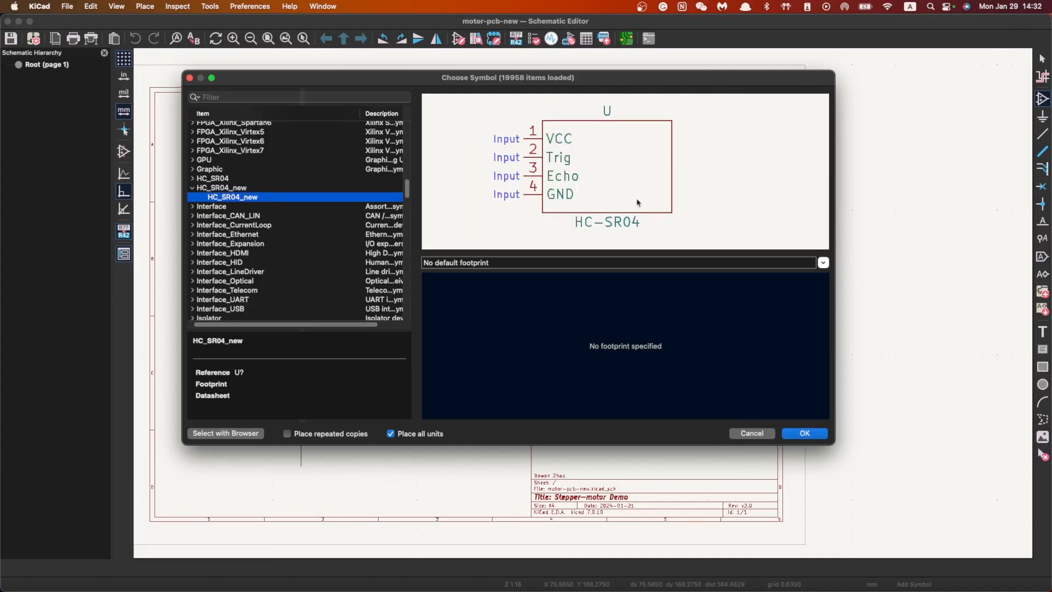
pyautogui.click(804, 433)
pyautogui.click(302, 469)
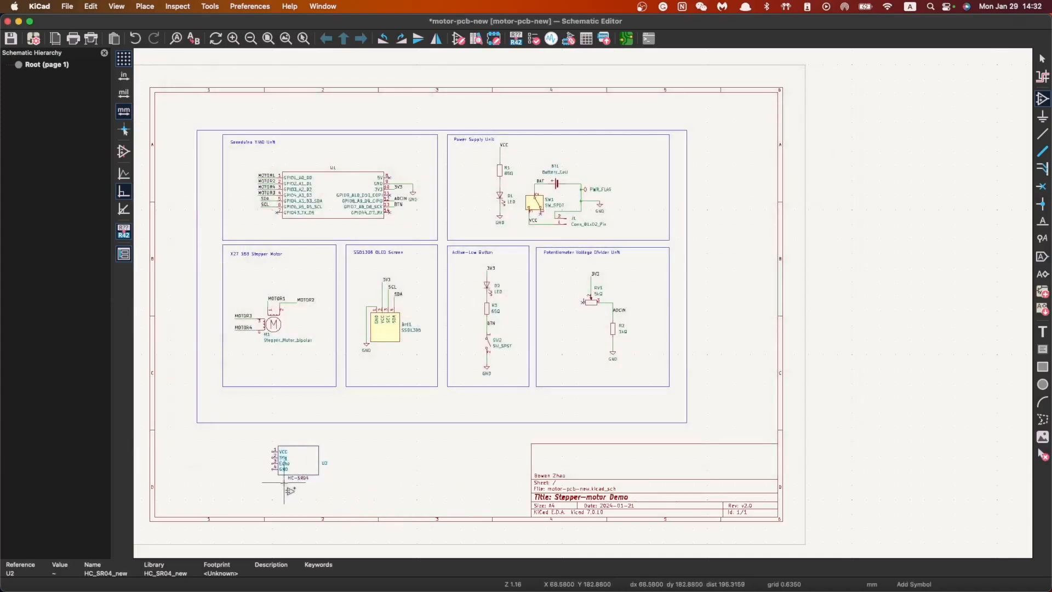
pyautogui.scroll(5, 303, 469)
pyautogui.press('Escape')
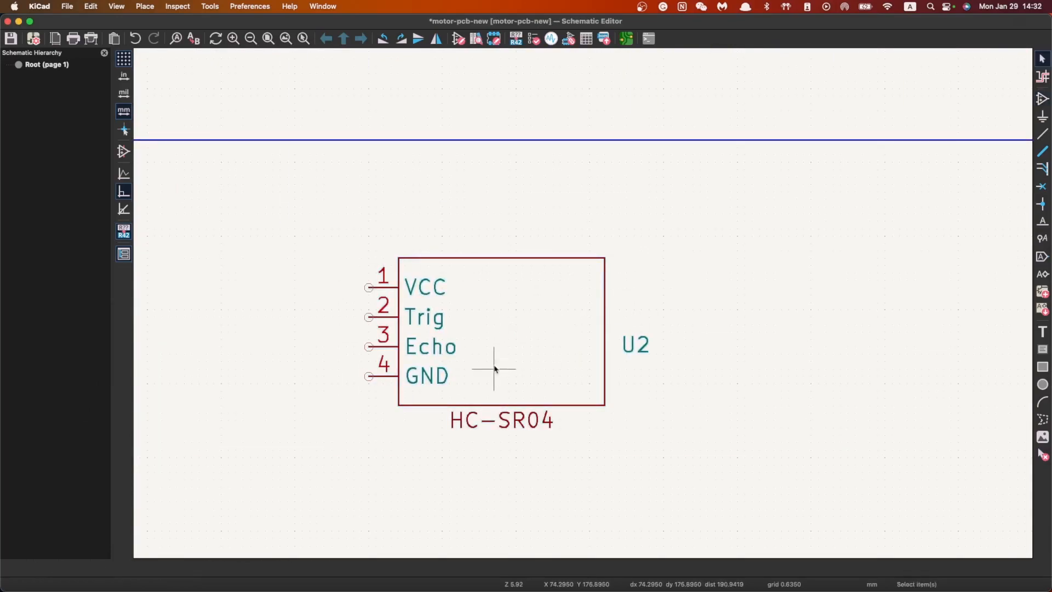
# Inspect the HC-SR04 symbol placed below the circuit blocks and delete it from the schematic
pyautogui.scroll(-4, 582, 302)
pyautogui.scroll(3, 583, 303)
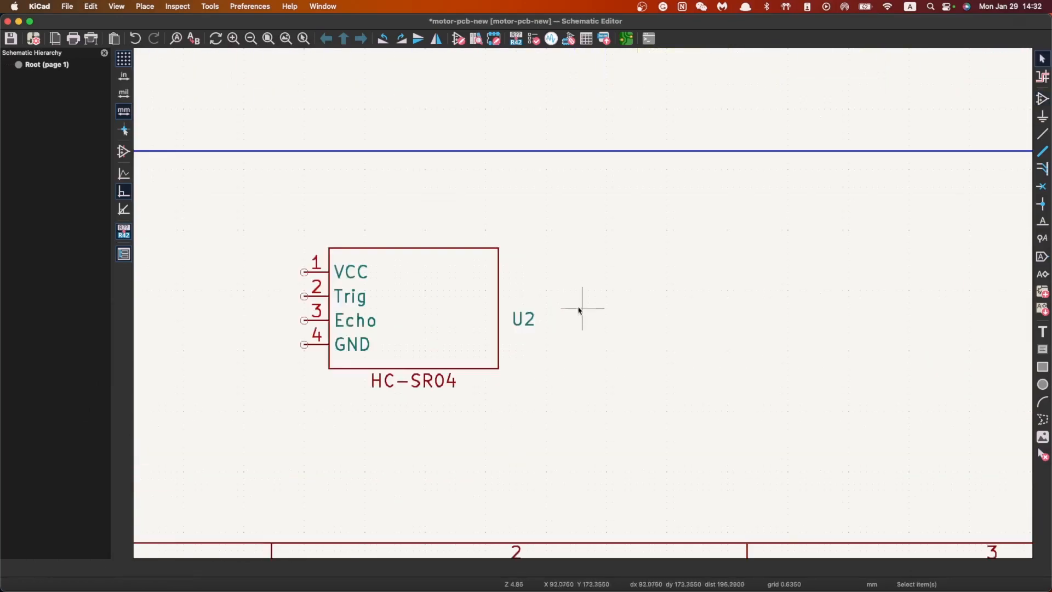
pyautogui.scroll(-4, 576, 193)
pyautogui.moveTo(577, 193); pyautogui.dragTo(571, 308, button='middle')
pyautogui.moveTo(532, 353); pyautogui.dragTo(483, 329, button='middle')
pyautogui.scroll(3, 483, 329)
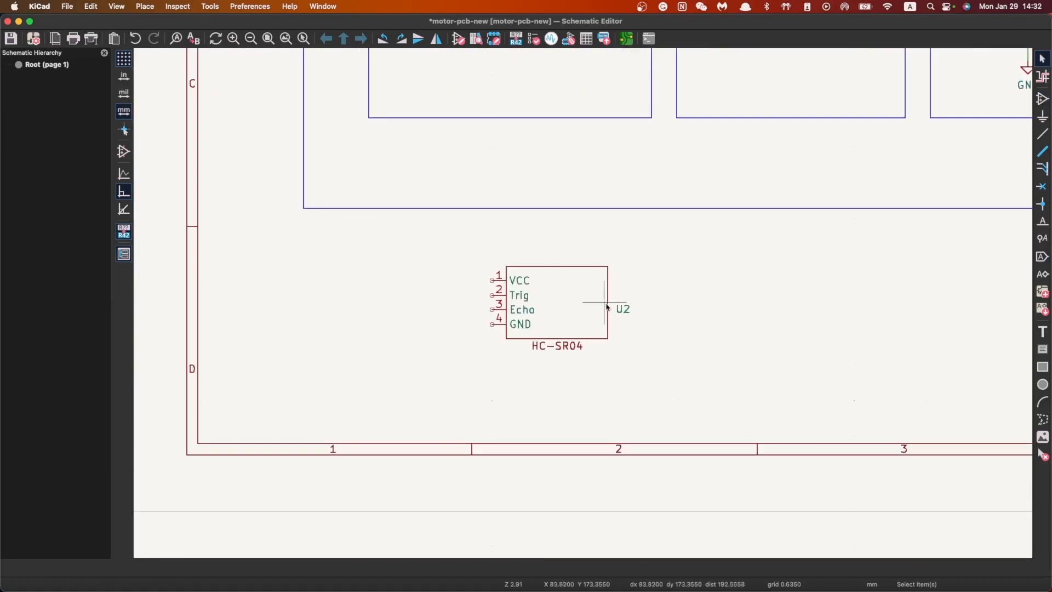
pyautogui.scroll(1, 717, 241)
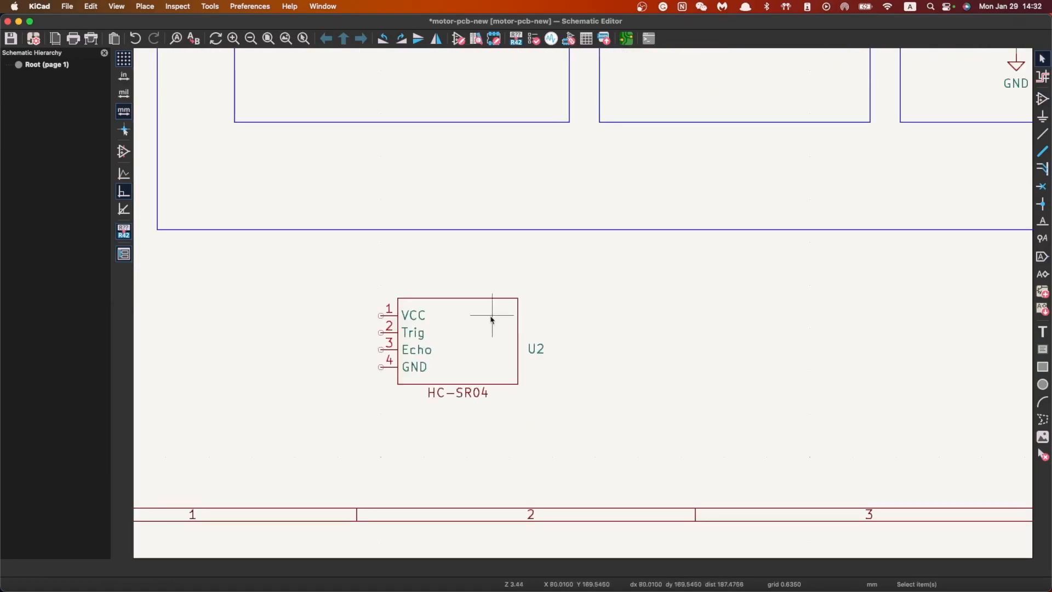
pyautogui.click(468, 346)
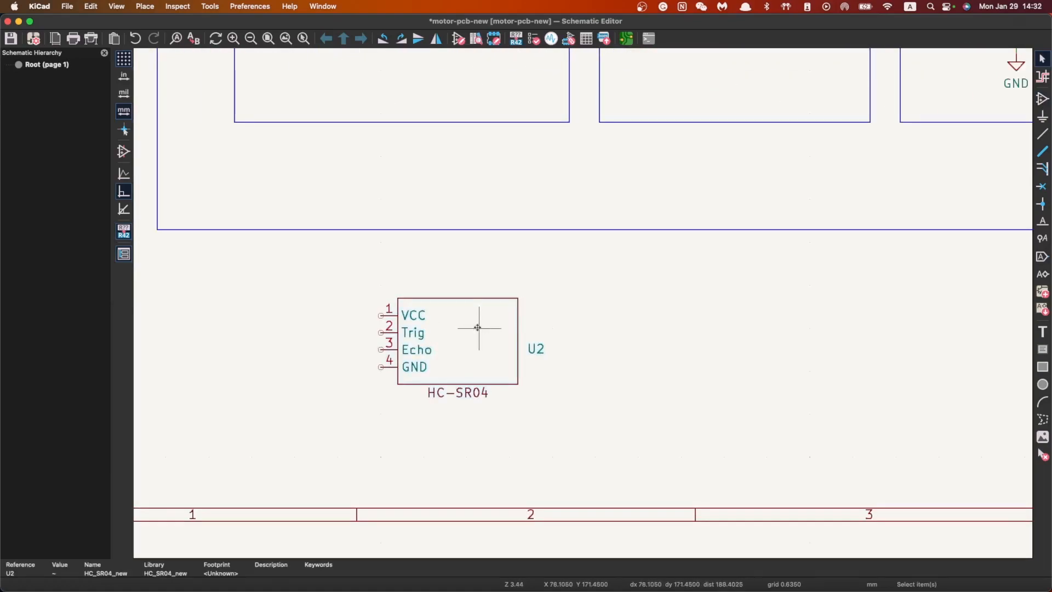
pyautogui.press('Delete')
# Close the Schematic Editor, discarding the changes to motor-pcb-new.kicad_sch
pyautogui.scroll(-5, 592, 301)
pyautogui.scroll(3, 739, 272)
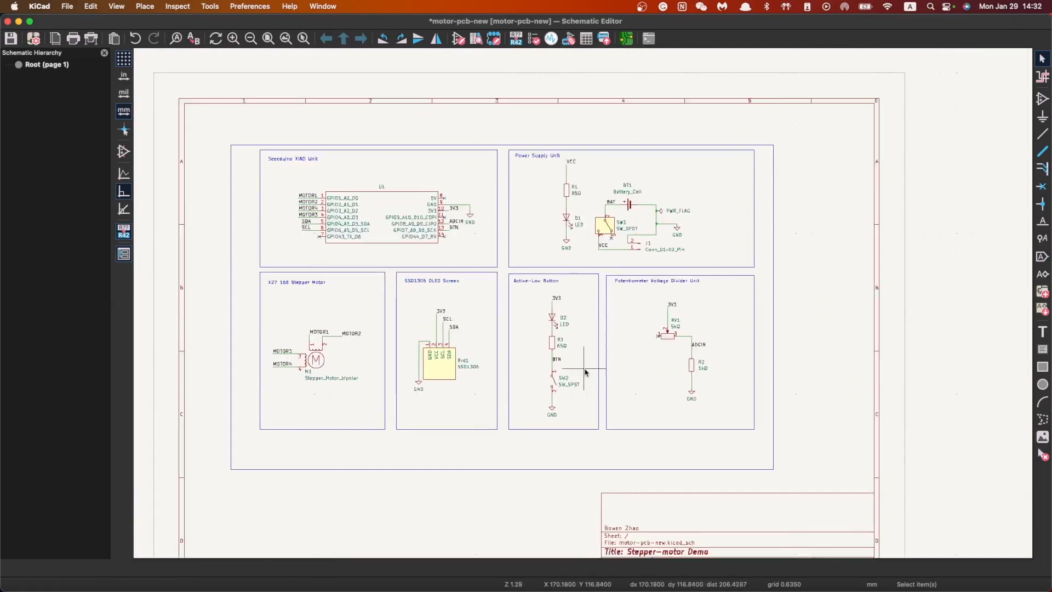
pyautogui.scroll(-1, 566, 404)
pyautogui.scroll(2, 576, 310)
pyautogui.scroll(-1, 583, 329)
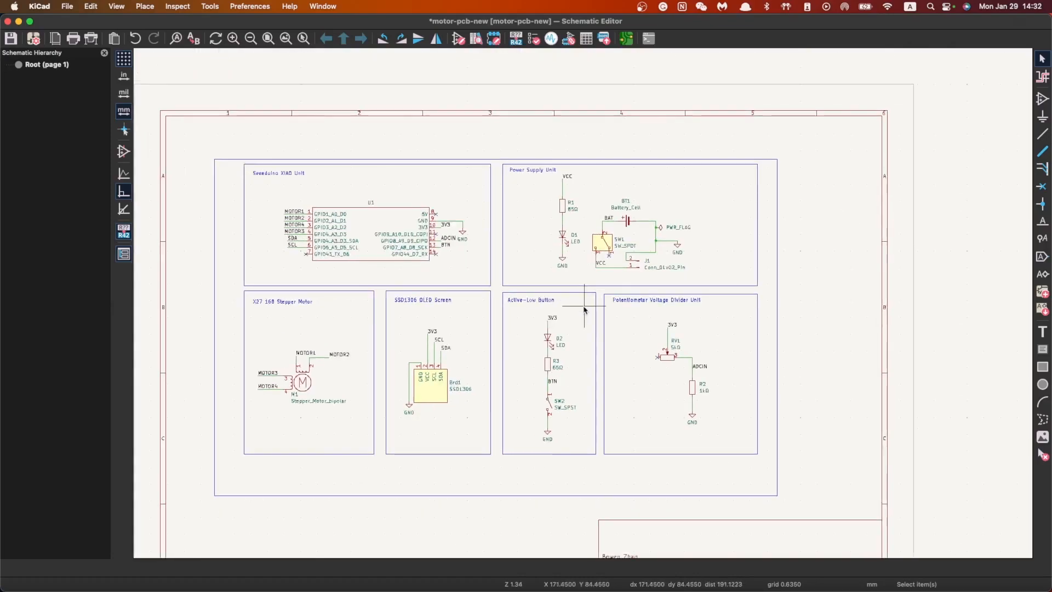
pyautogui.scroll(-3, 584, 309)
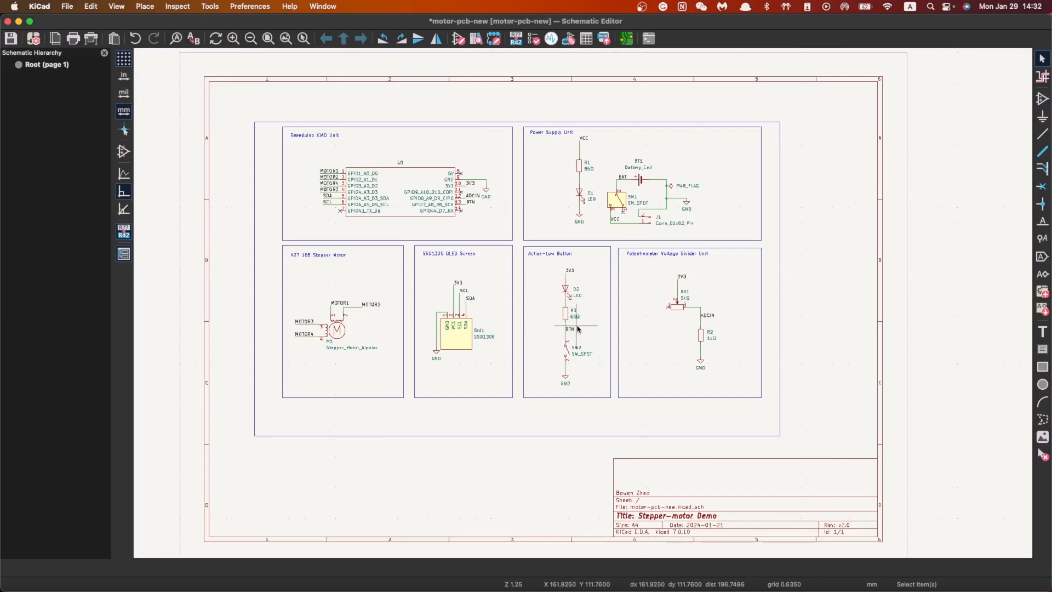
pyautogui.click(8, 21)
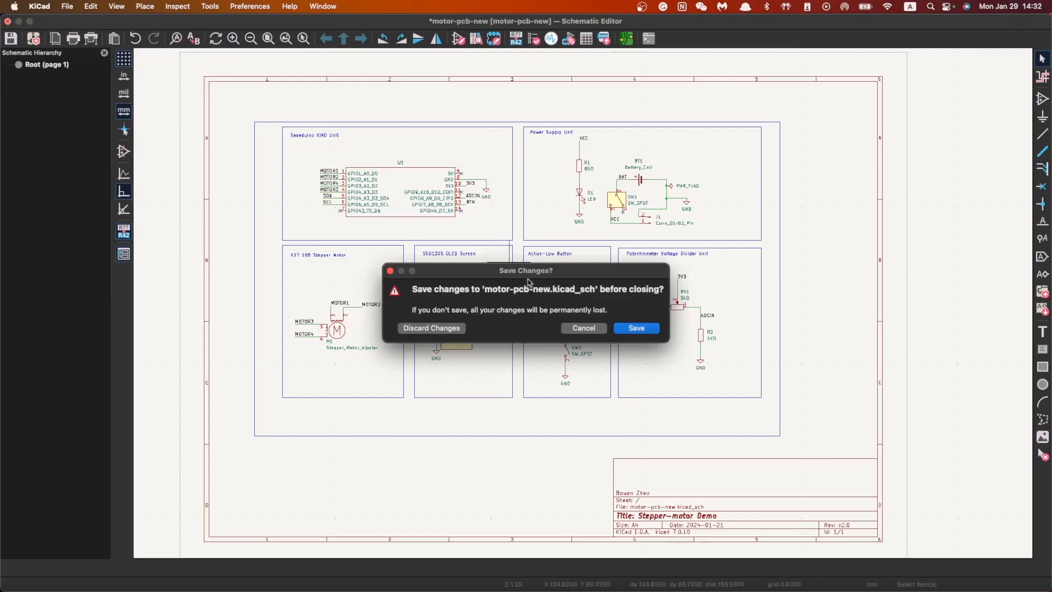
pyautogui.click(454, 332)
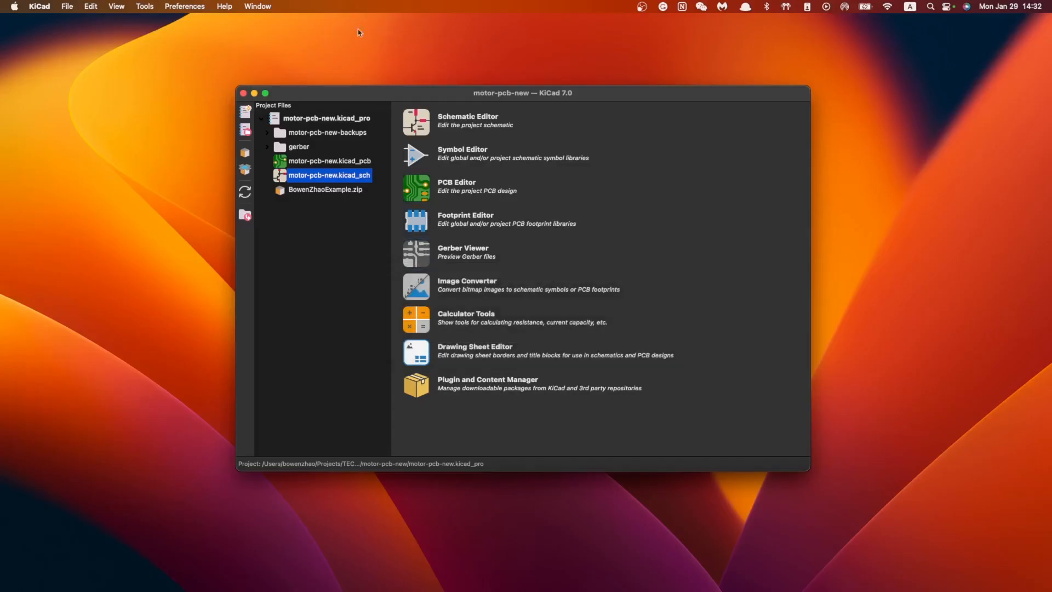
# Open the Footprint Editor from the project manager
pyautogui.click(418, 222)
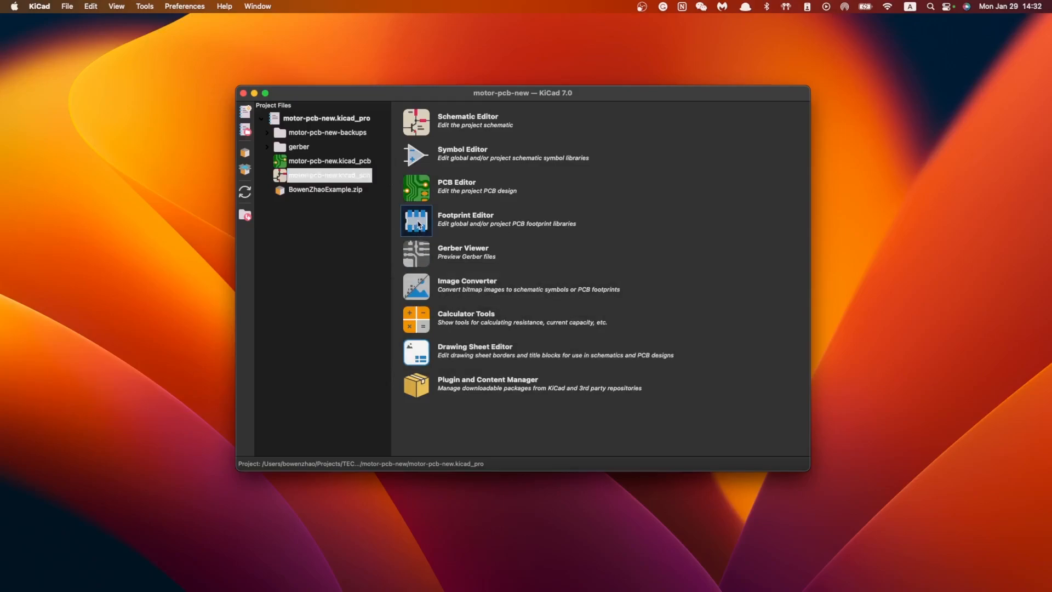
pyautogui.scroll(-1, 508, 324)
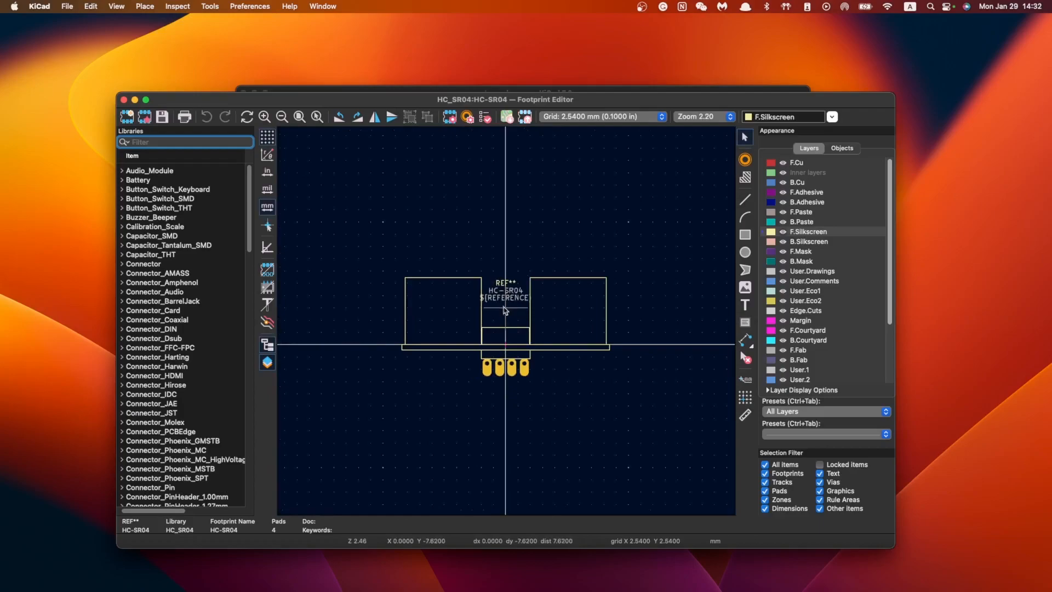
pyautogui.scroll(1, 507, 314)
pyautogui.scroll(-14, 206, 365)
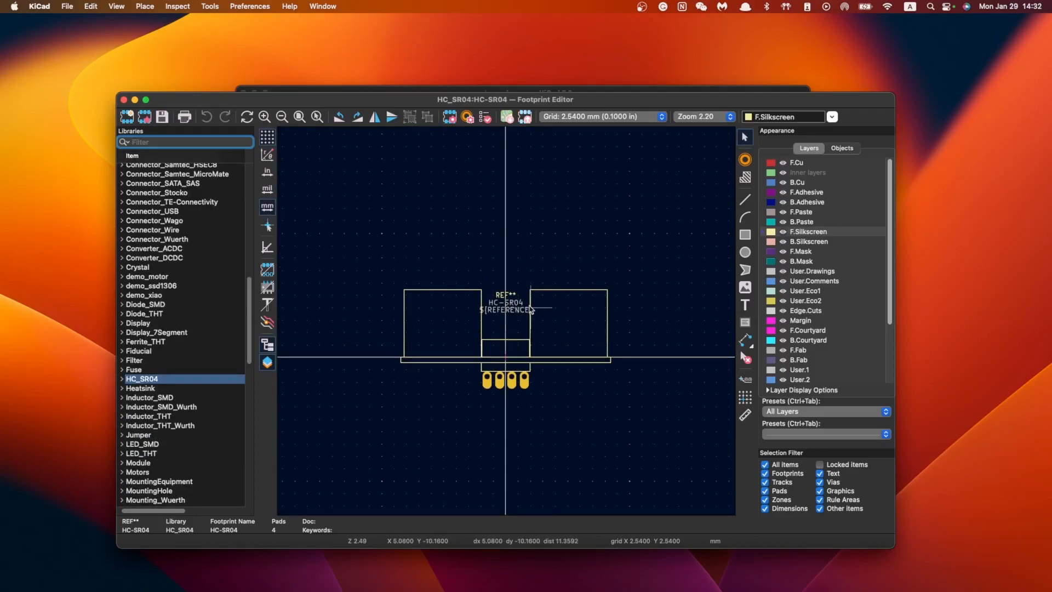
# Create a new global footprint library named HC_SR04_new.pretty inside the HC_SR04_new folder
pyautogui.click(67, 6)
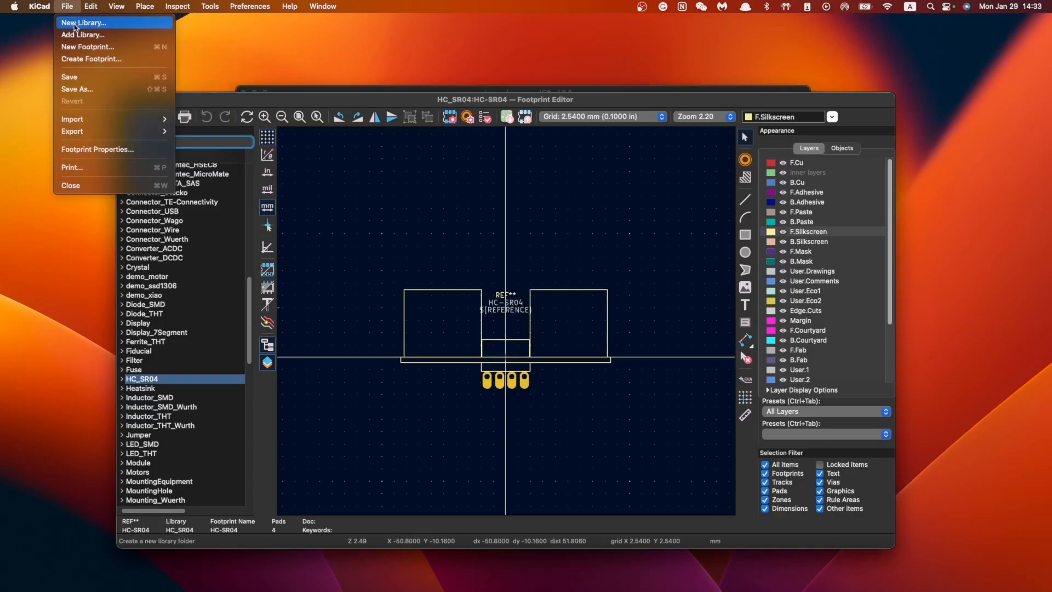
pyautogui.click(75, 24)
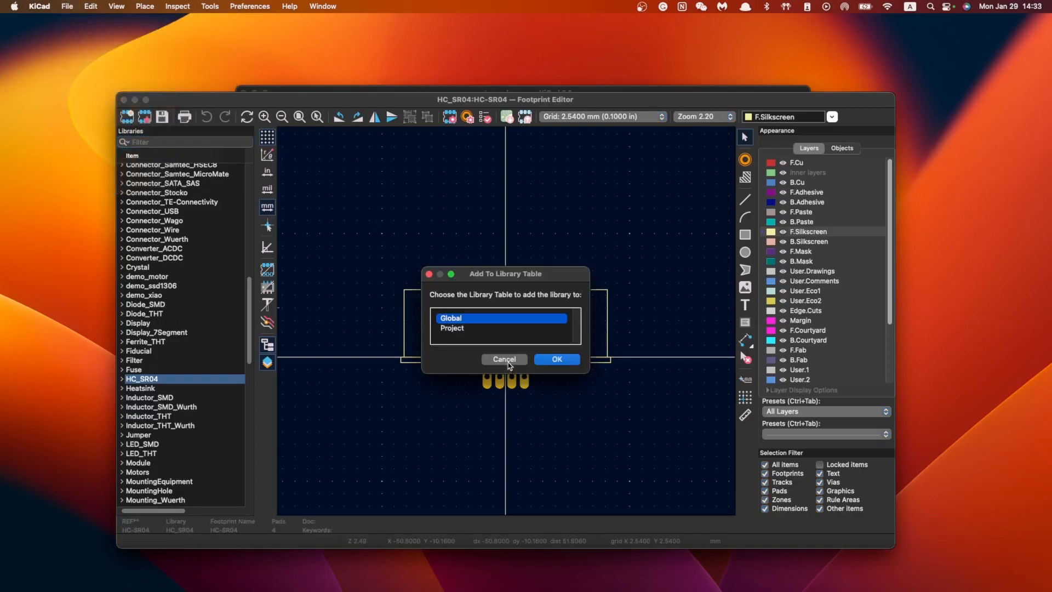
pyautogui.click(558, 360)
pyautogui.moveTo(462, 103); pyautogui.dragTo(395, 228)
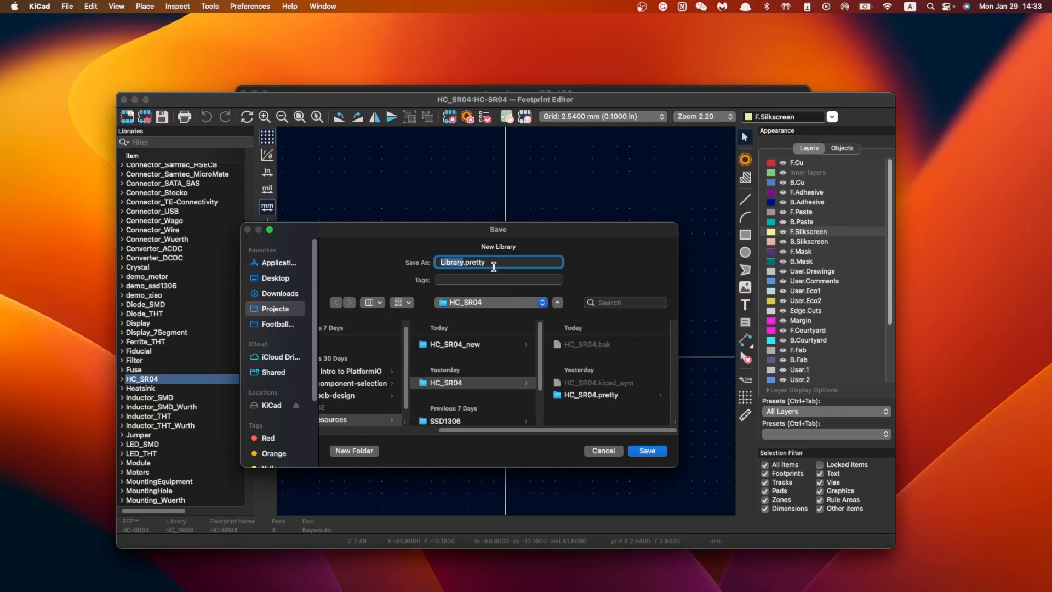
pyautogui.scroll(-1, 482, 356)
pyautogui.scroll(1, 482, 357)
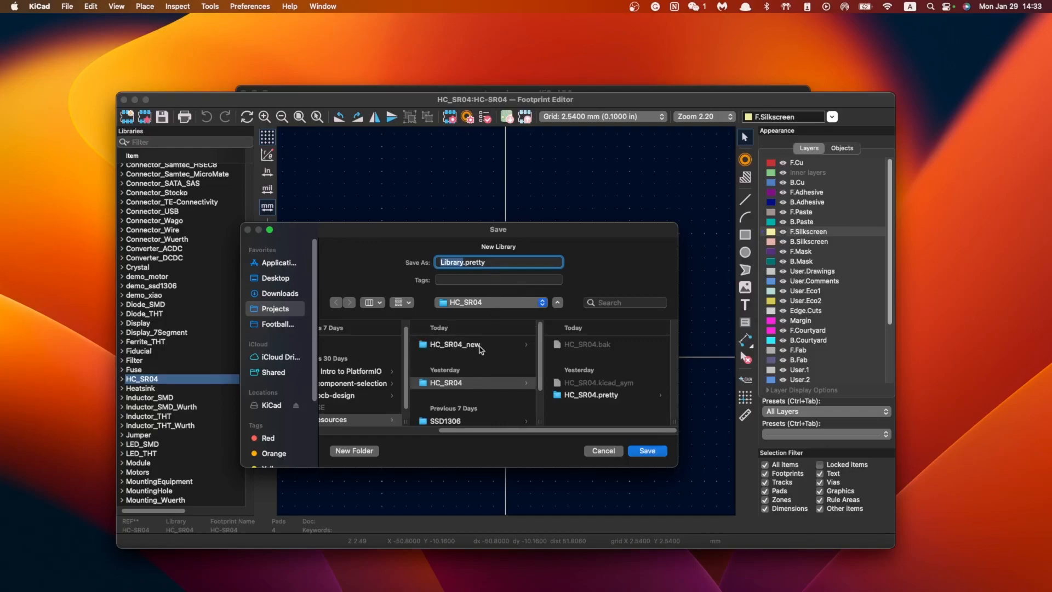
pyautogui.click(480, 347)
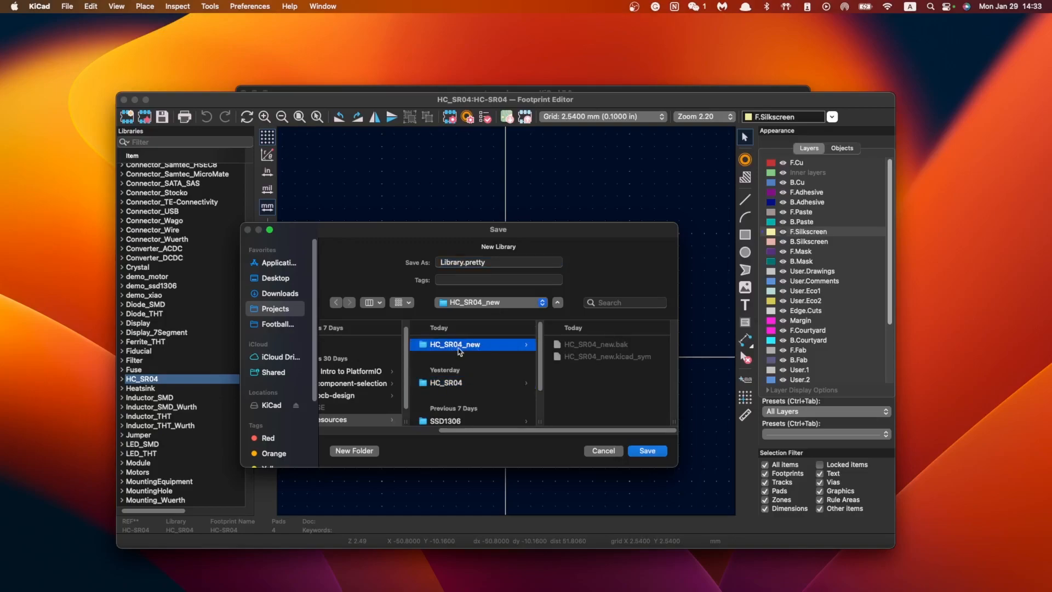
pyautogui.click(480, 263)
pyautogui.write('HC_SR')
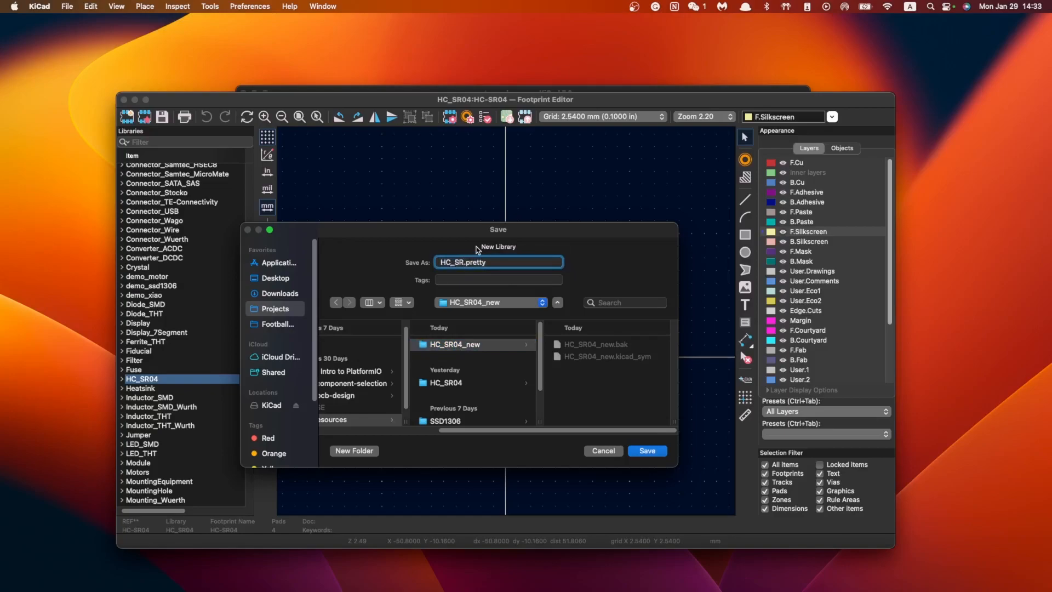
pyautogui.write('04_new')
pyautogui.click(647, 451)
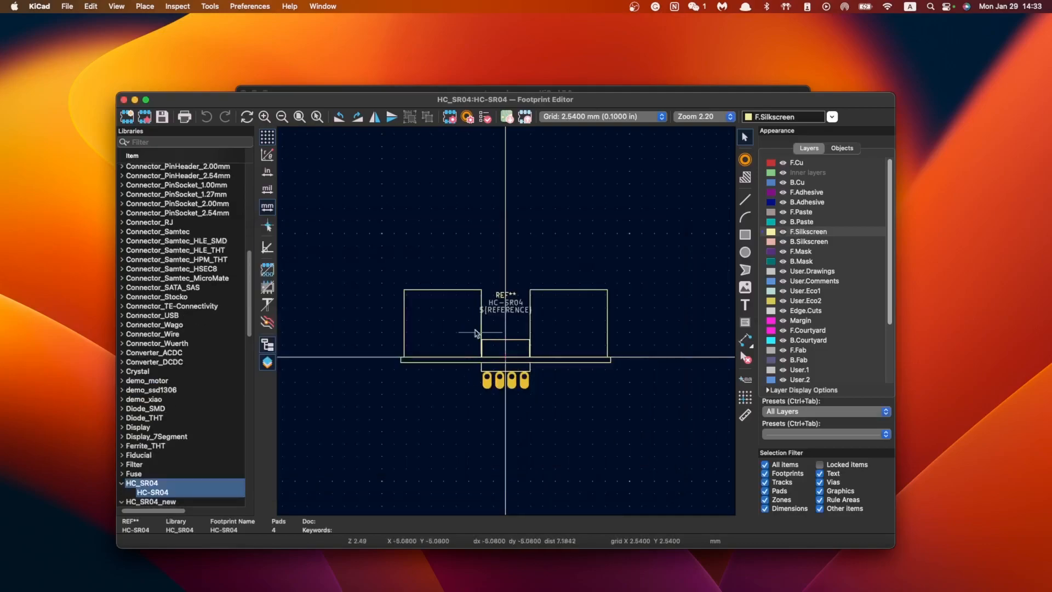
# Start a new through-hole footprint named HC_SR04_new in the HC_SR04_new library
pyautogui.scroll(-2, 162, 480)
pyautogui.click(166, 420)
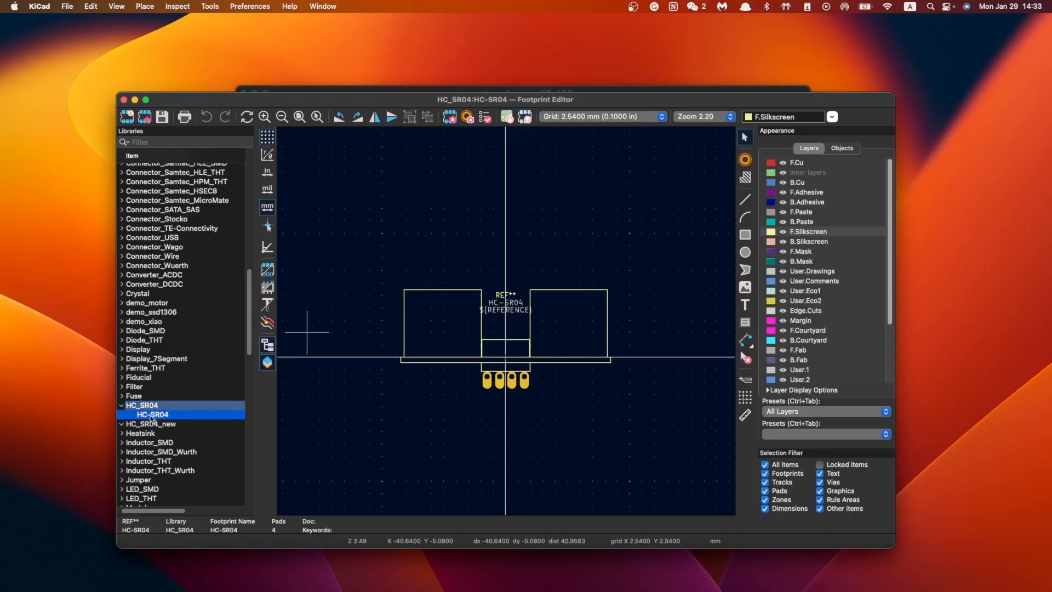
pyautogui.click(138, 424)
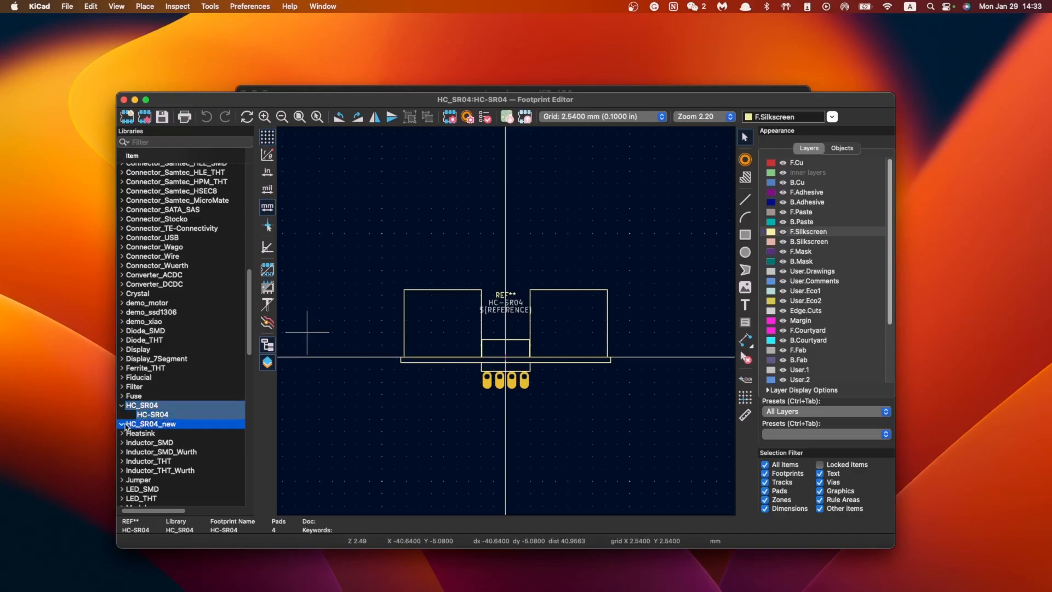
pyautogui.rightClick(152, 427)
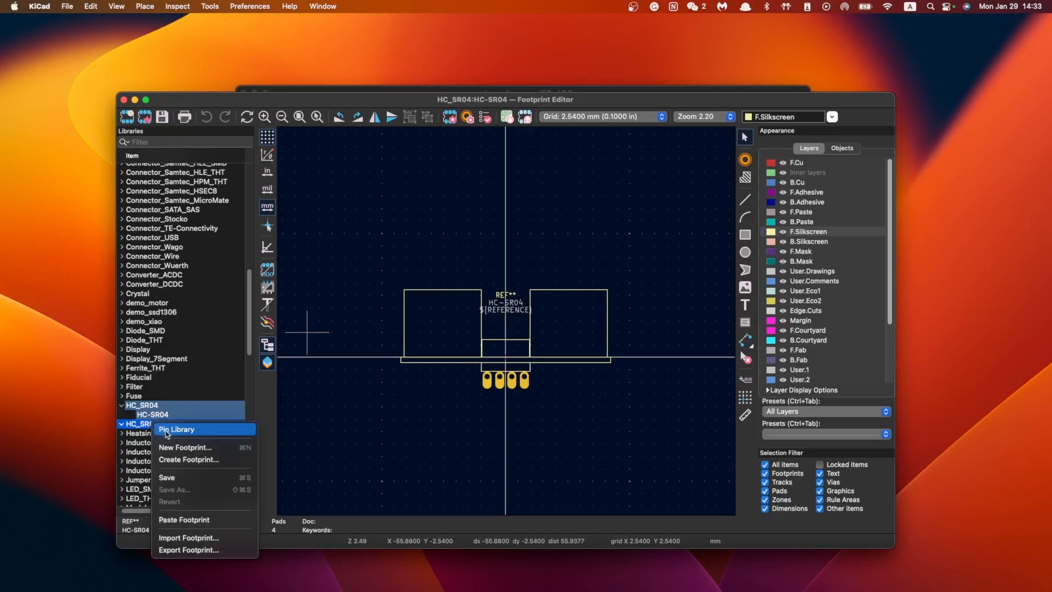
pyautogui.click(174, 450)
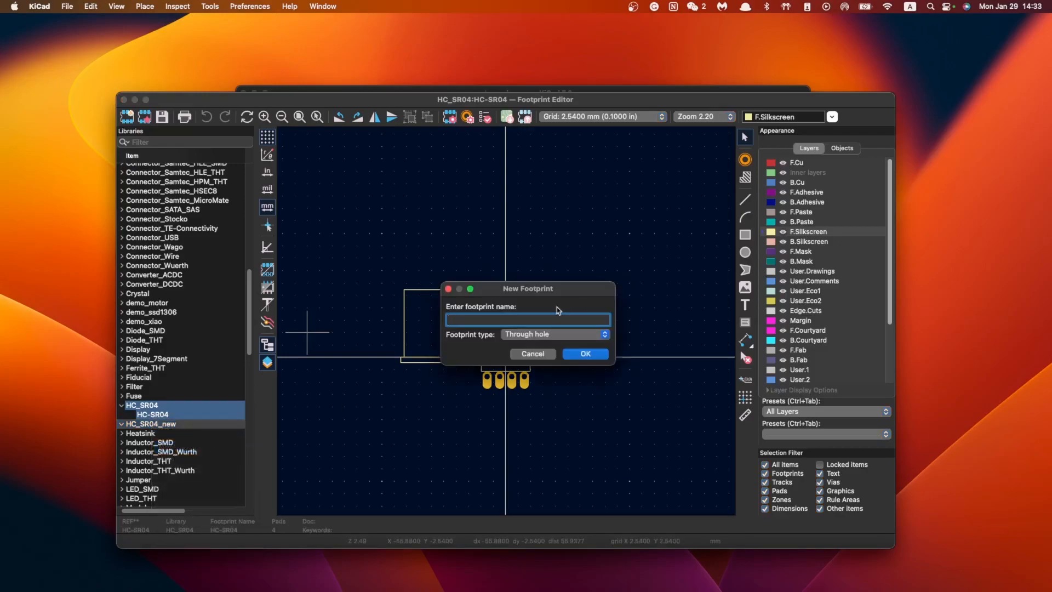
pyautogui.write('HC_SR04_new')
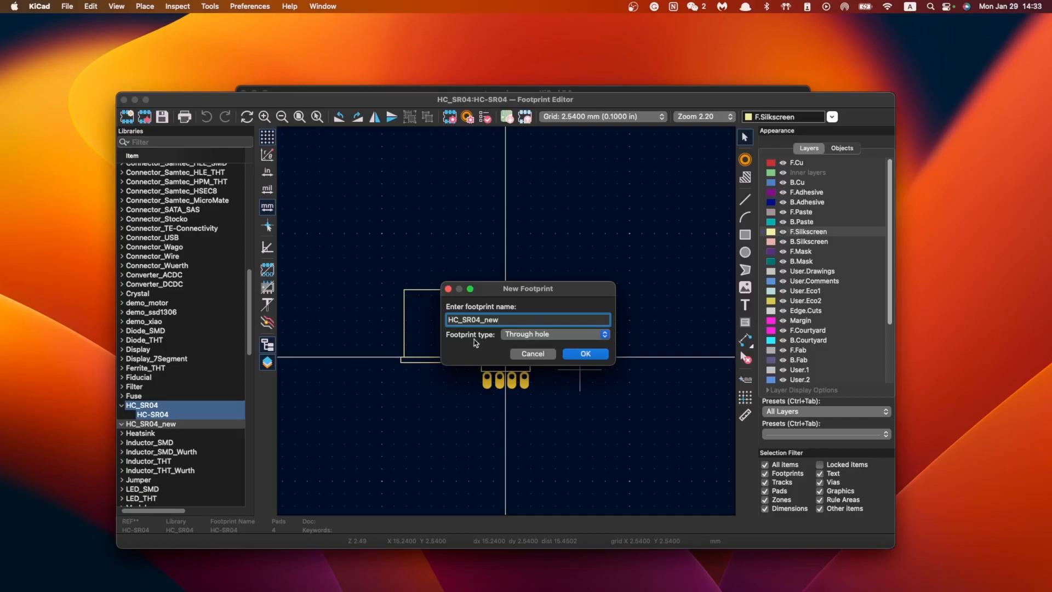
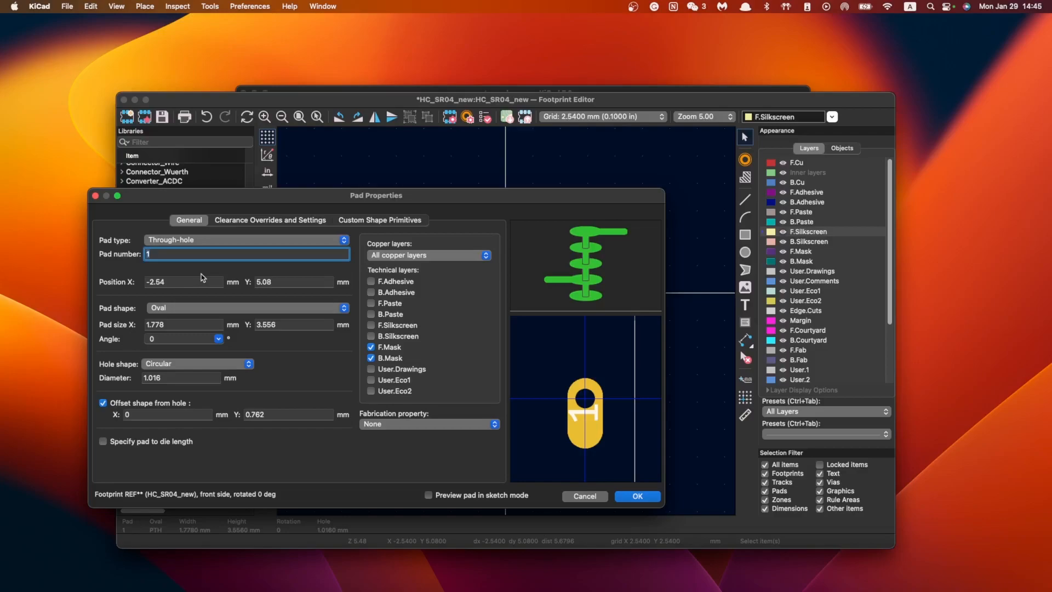
# Set the pad's number to 2 and its position to X -1.27 mm, Y 5 mm
pyautogui.write('2')
pyautogui.click(185, 273)
pyautogui.click(184, 282)
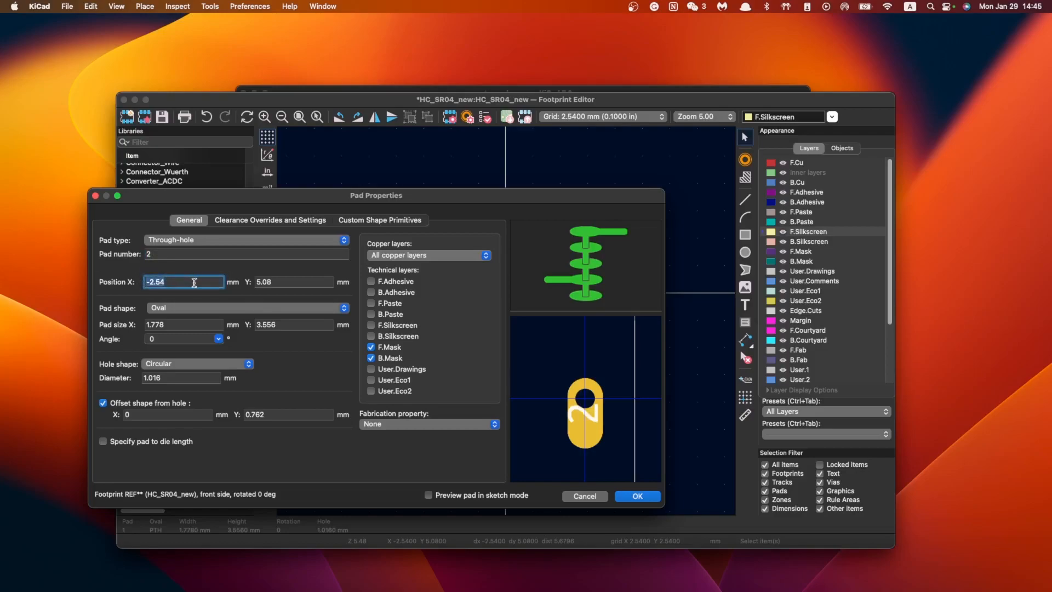
pyautogui.write('-1.27')
pyautogui.click(286, 282)
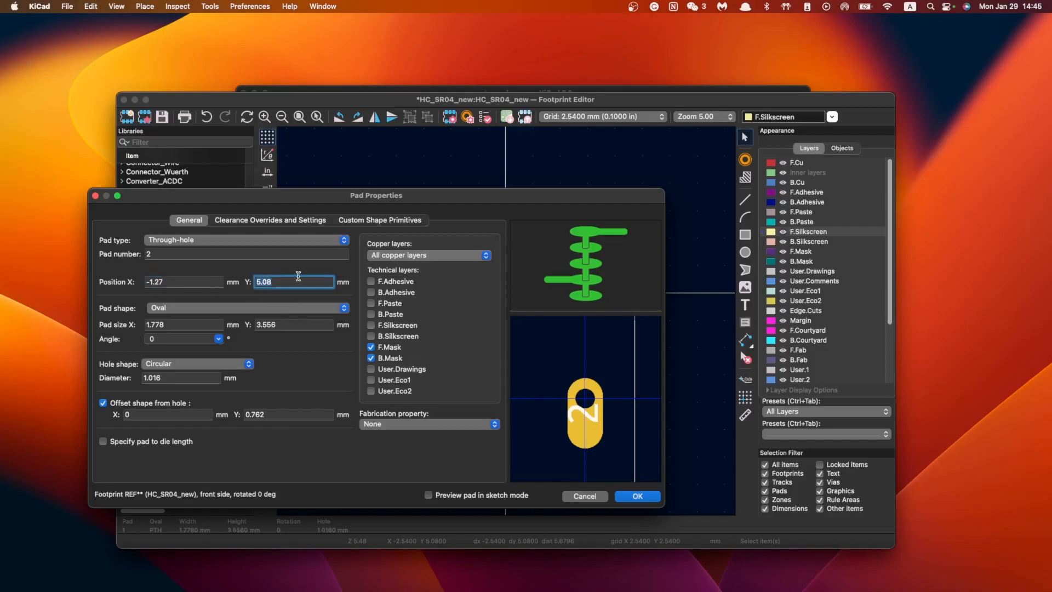
pyautogui.write('5')
pyautogui.click(249, 296)
pyautogui.moveTo(165, 198); pyautogui.dragTo(197, 233)
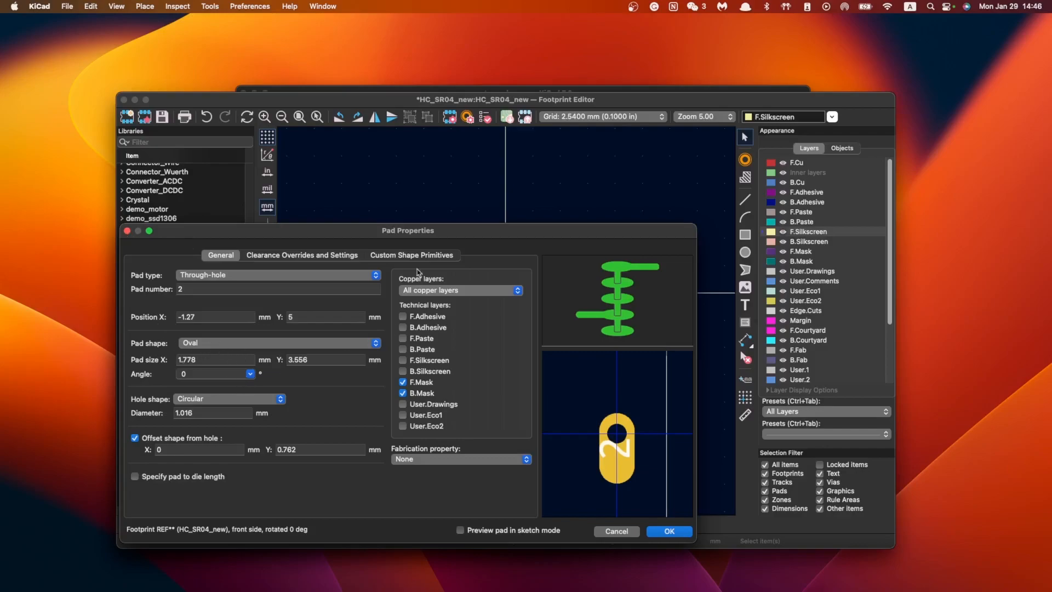
pyautogui.moveTo(305, 232); pyautogui.dragTo(335, 225)
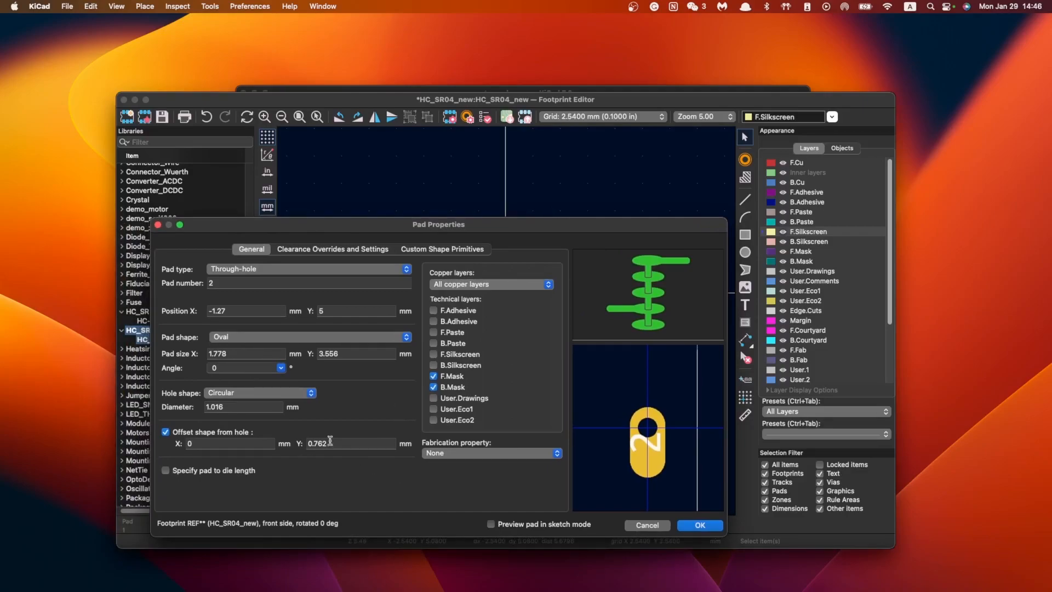
pyautogui.click(713, 526)
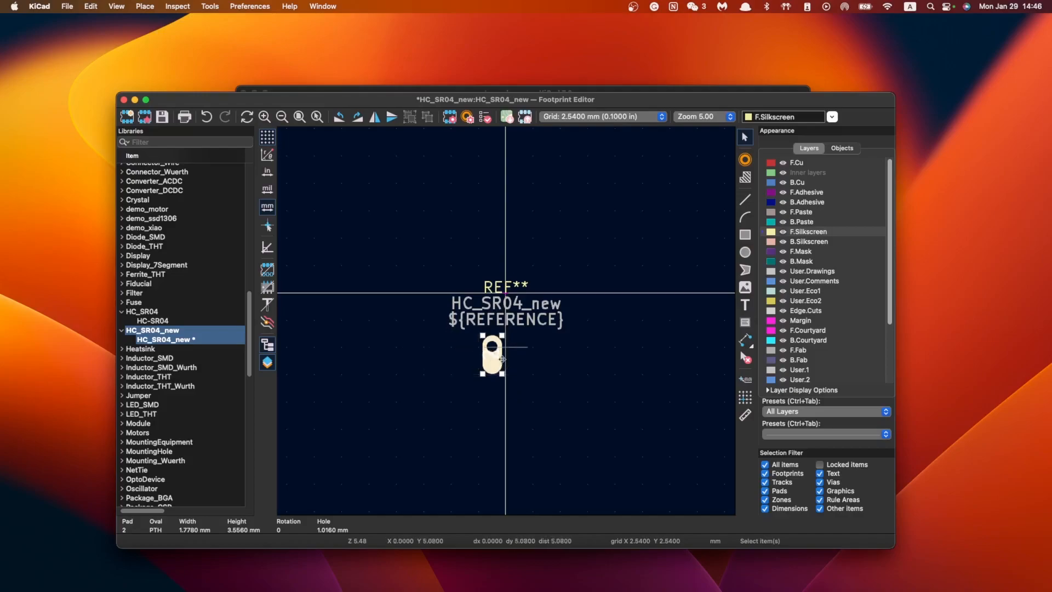
# Copy pad 2 and place the duplicate beside it, across the vertical axis, at X 2.54 mm, Y 5.08 mm
pyautogui.scroll(-2, 529, 342)
pyautogui.scroll(2, 504, 293)
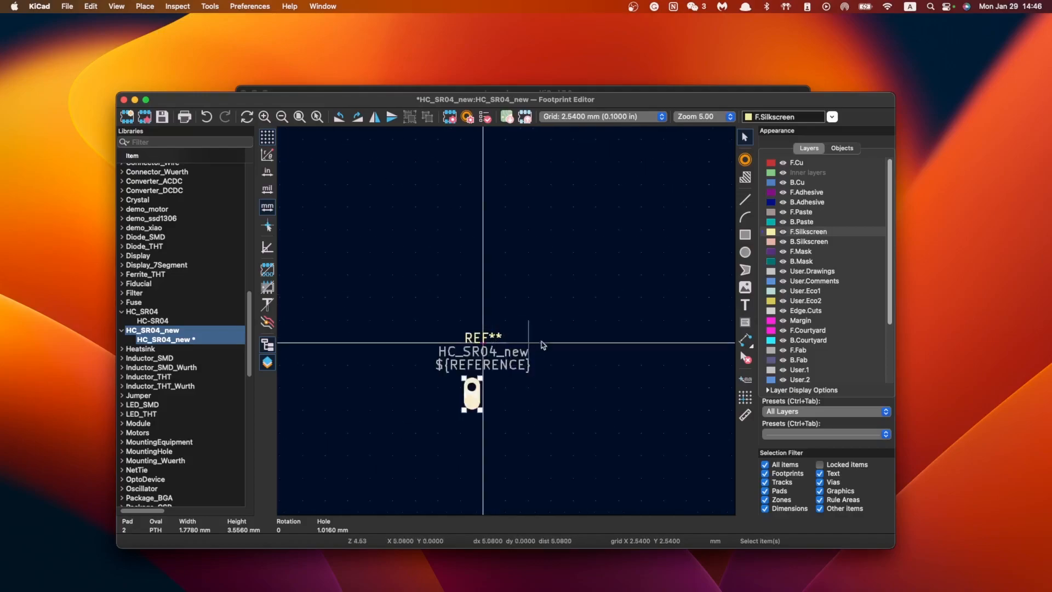
pyautogui.scroll(-1, 545, 329)
pyautogui.scroll(1, 439, 335)
pyautogui.scroll(1, 530, 334)
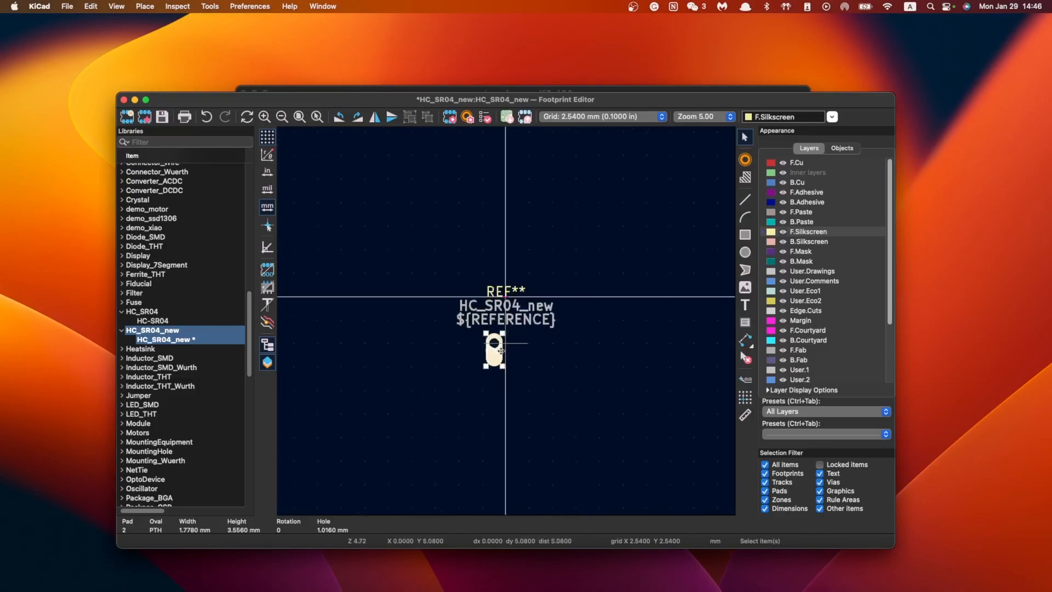
pyautogui.press('super+c')
pyautogui.press('super+v')
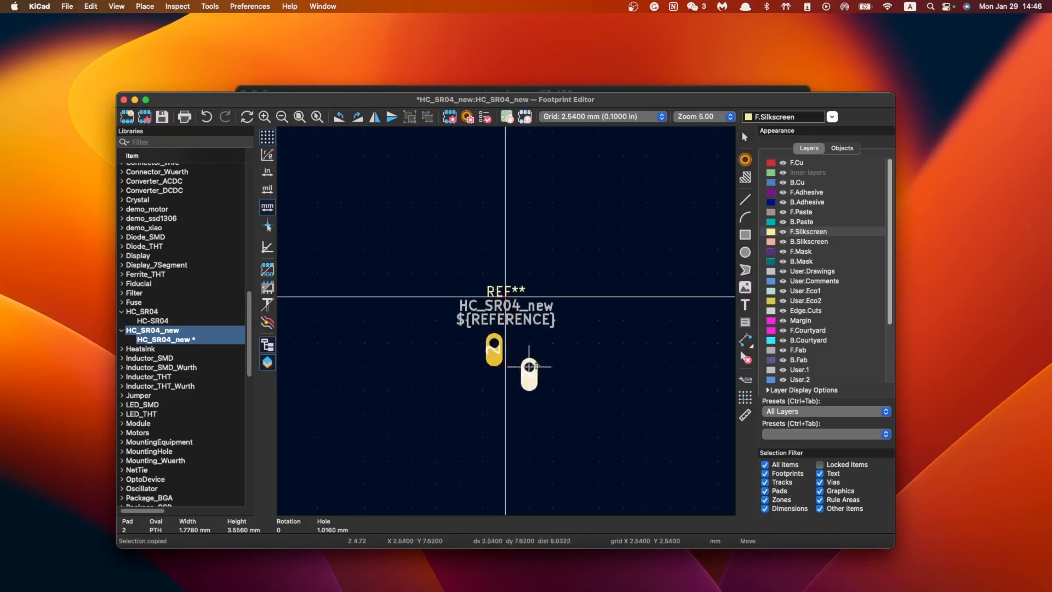
pyautogui.click(526, 354)
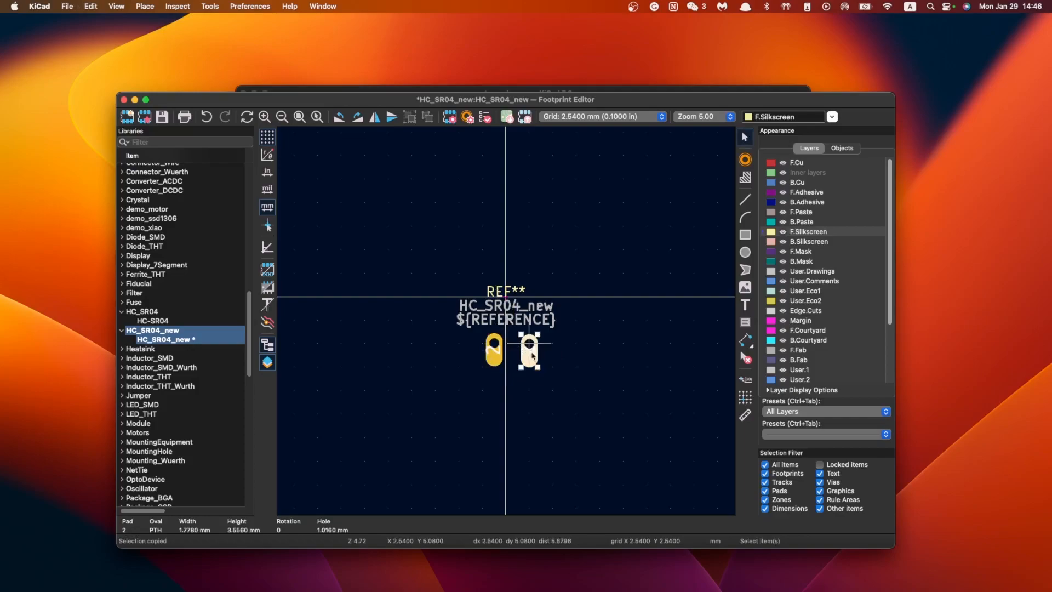
# Renumber the duplicated pad as 1 and set its position to X -3.81 mm, Y 5 mm
pyautogui.doubleClick(526, 353)
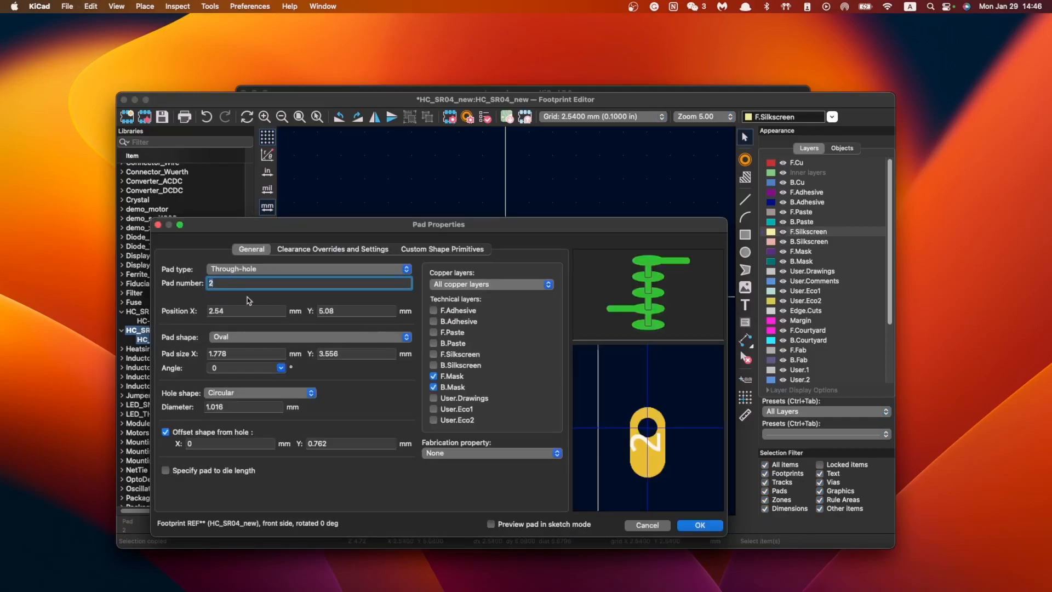
pyautogui.write('1')
pyautogui.click(354, 310)
pyautogui.write('5')
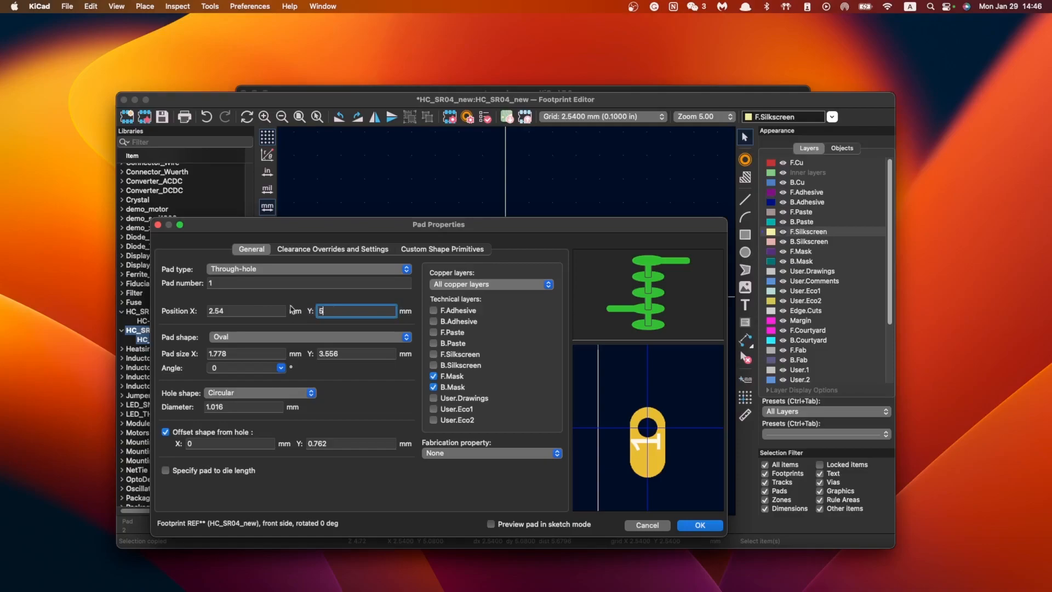
pyautogui.click(277, 312)
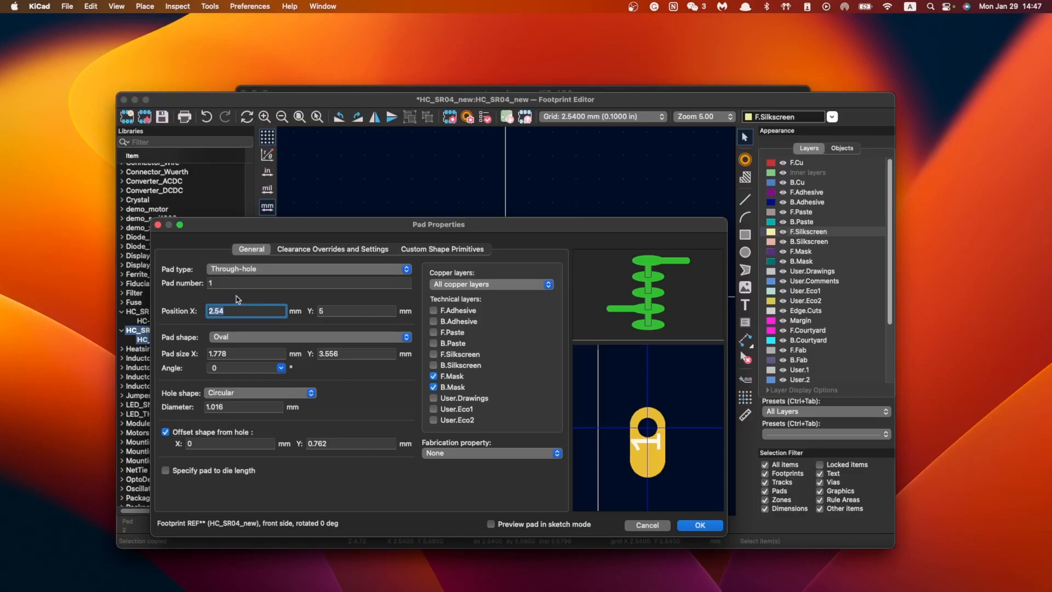
pyautogui.write('-3.81')
pyautogui.click(284, 305)
pyautogui.click(700, 525)
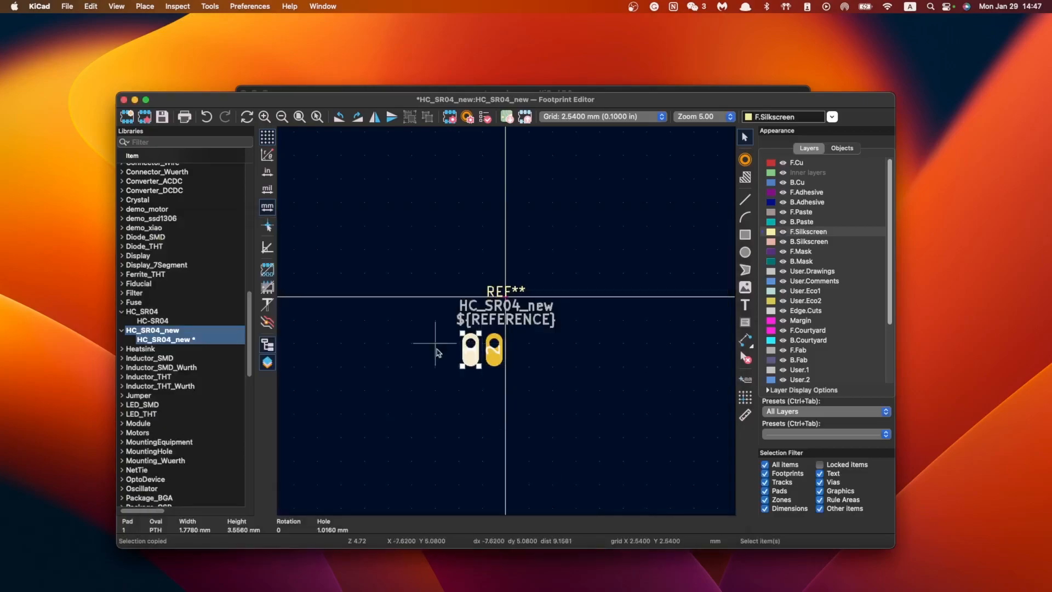
# Try renumbering pad 2 as 3 with its X position at 1.27 mm, and undo the change
pyautogui.click(503, 360)
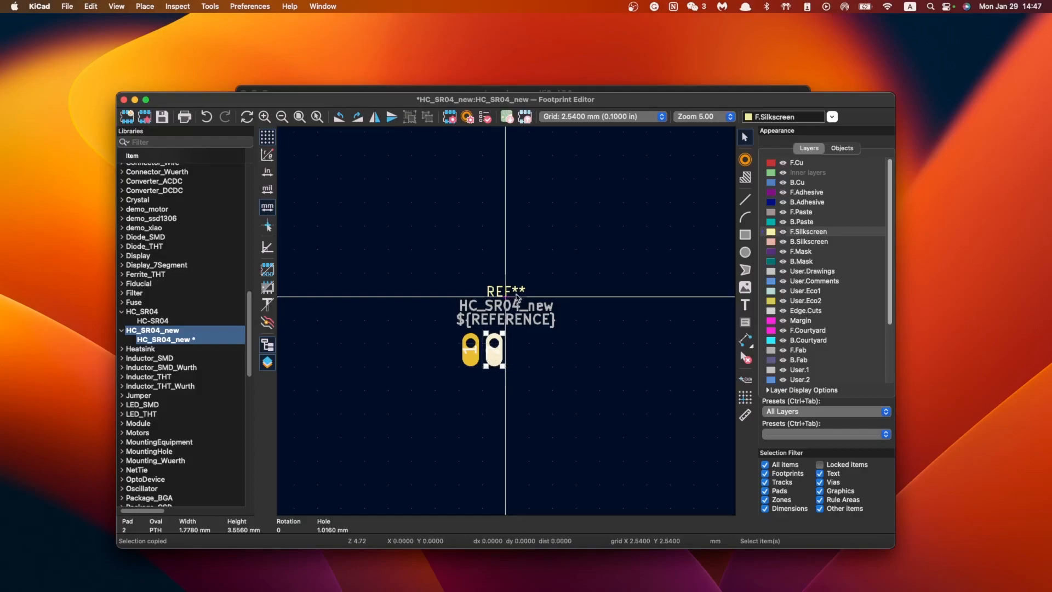
pyautogui.scroll(-4, 494, 358)
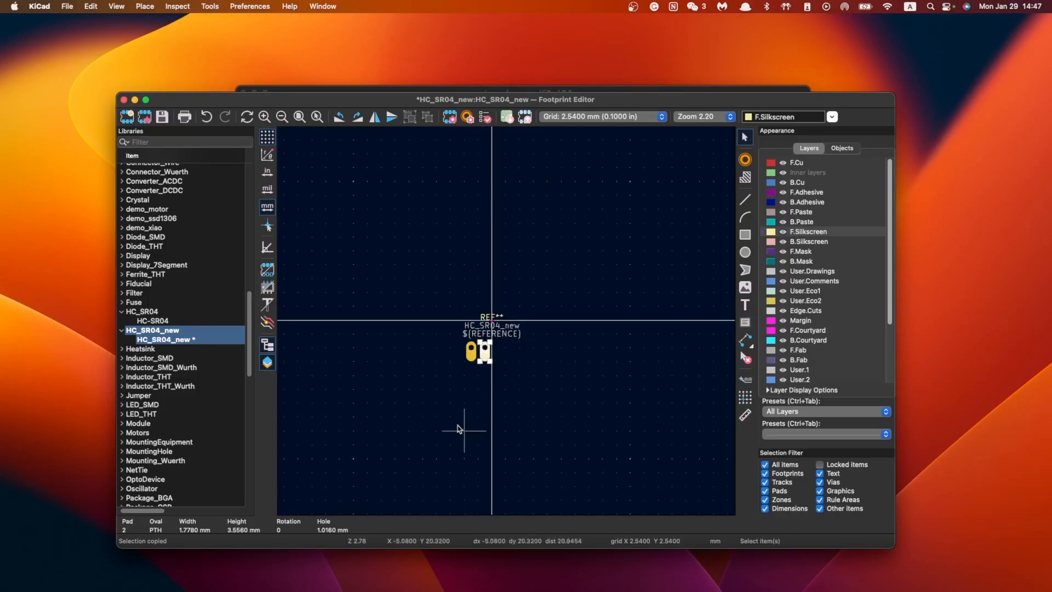
pyautogui.scroll(4, 507, 323)
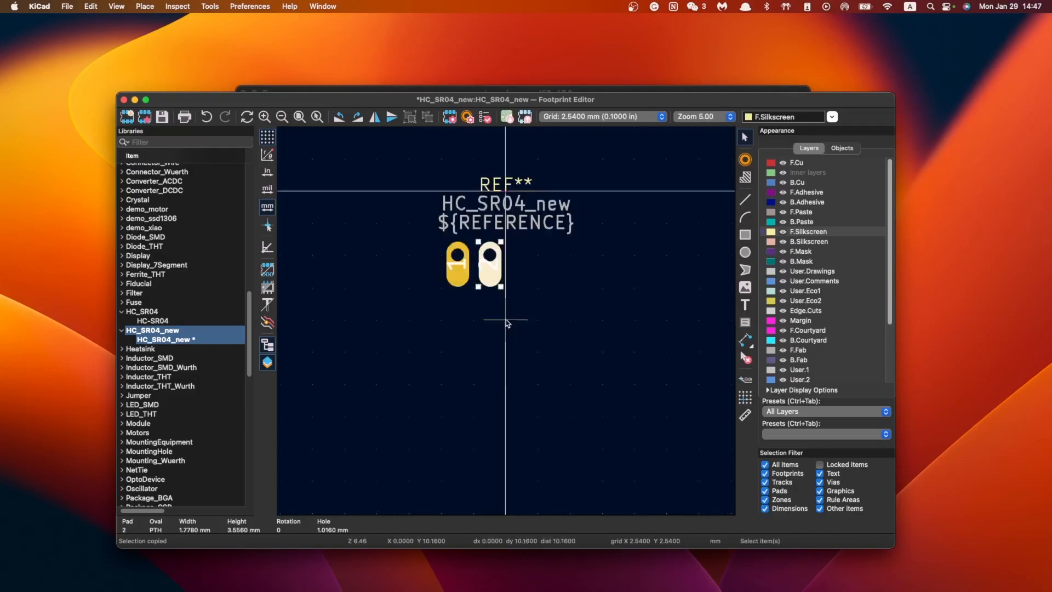
pyautogui.doubleClick(497, 274)
pyautogui.click(216, 311)
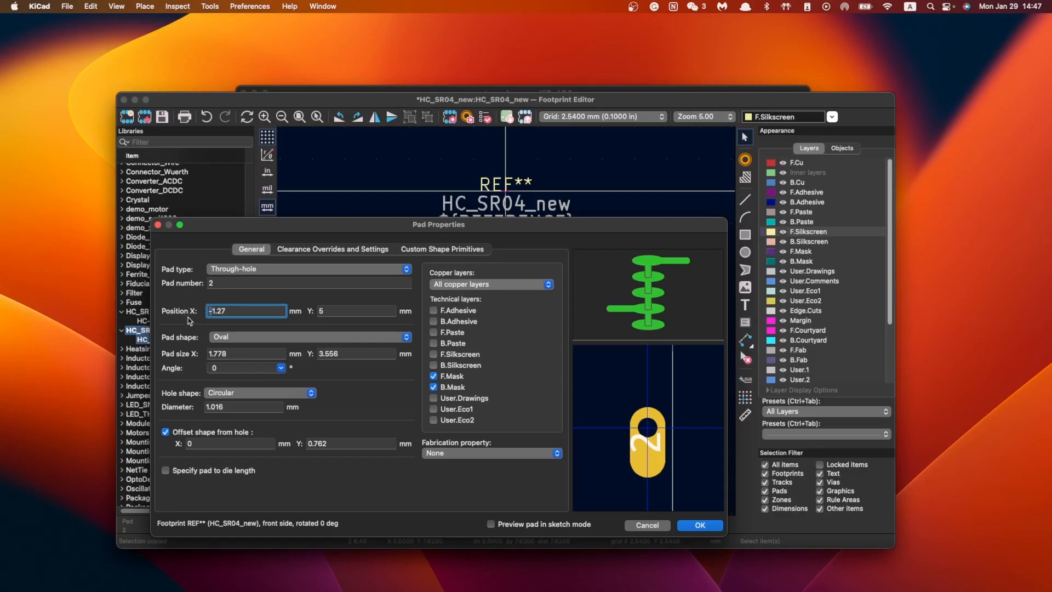
pyautogui.press('Delete')
pyautogui.moveTo(227, 284); pyautogui.dragTo(148, 293)
pyautogui.write('3')
pyautogui.click(701, 525)
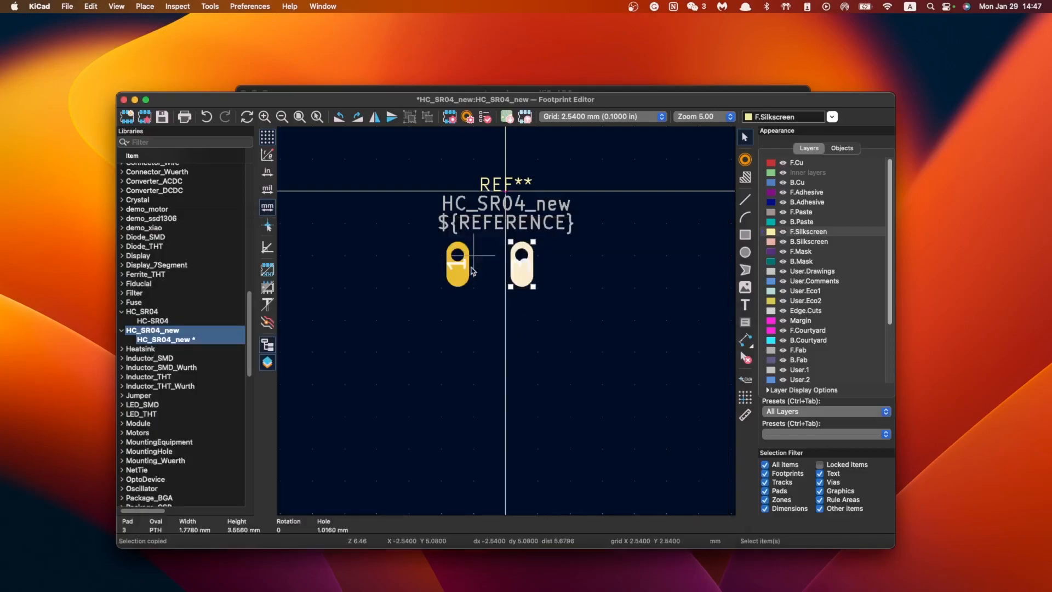
pyautogui.press('super+z')
# Paste another copy of pad 2 over the original and make it pad 3 at X 1.27 mm
pyautogui.press('super+v')
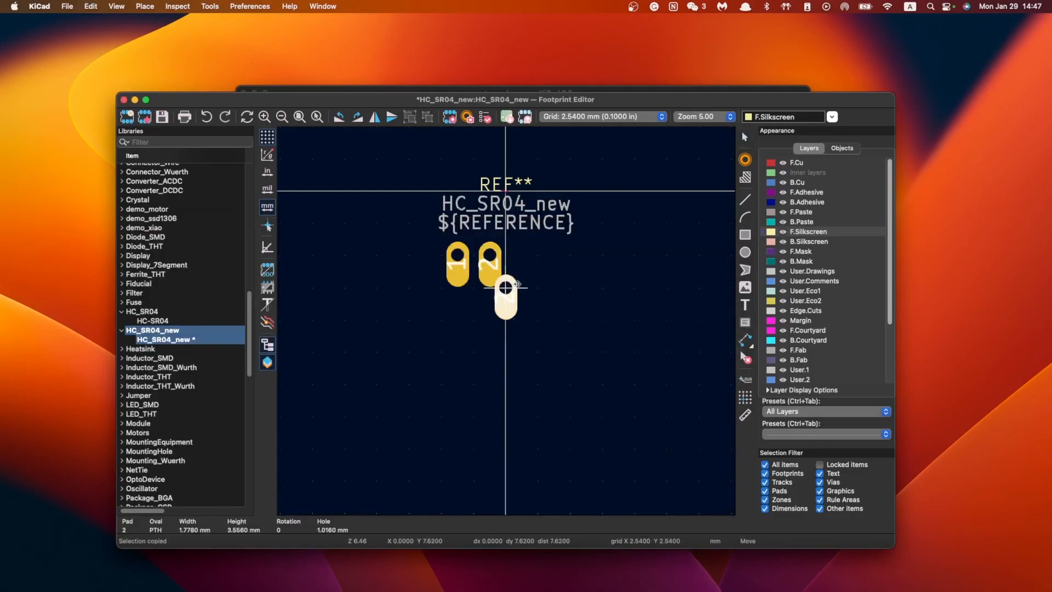
pyautogui.click(490, 255)
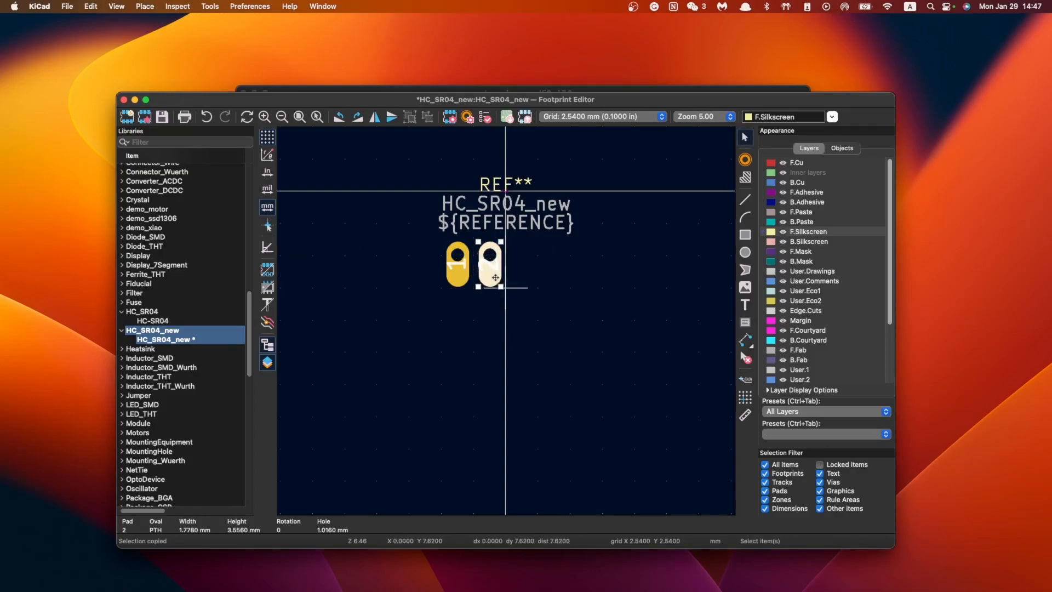
pyautogui.doubleClick(490, 276)
pyautogui.click(210, 311)
pyautogui.press('Delete')
pyautogui.click(700, 525)
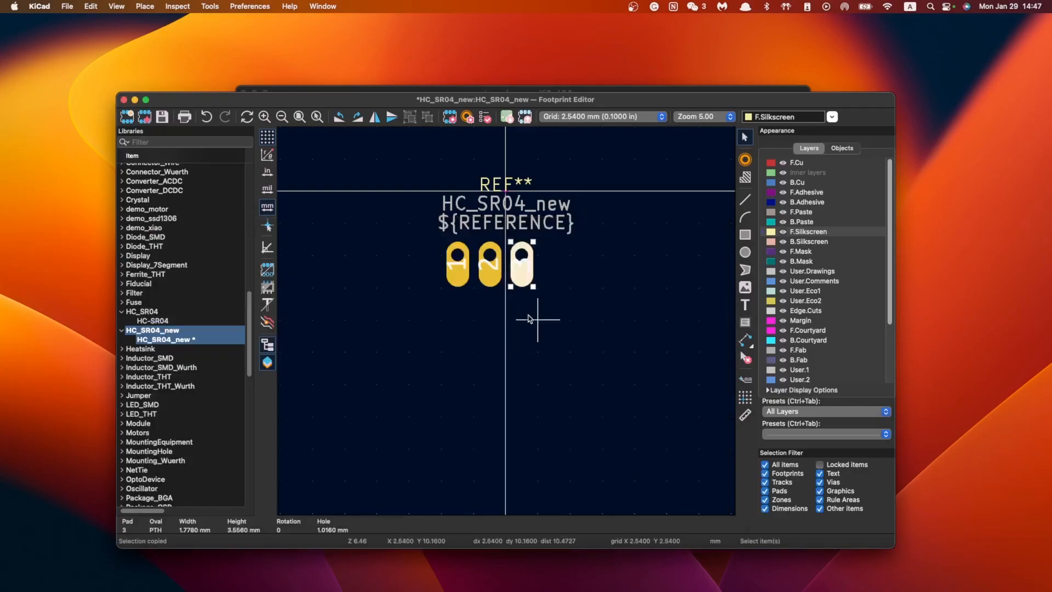
pyautogui.click(526, 312)
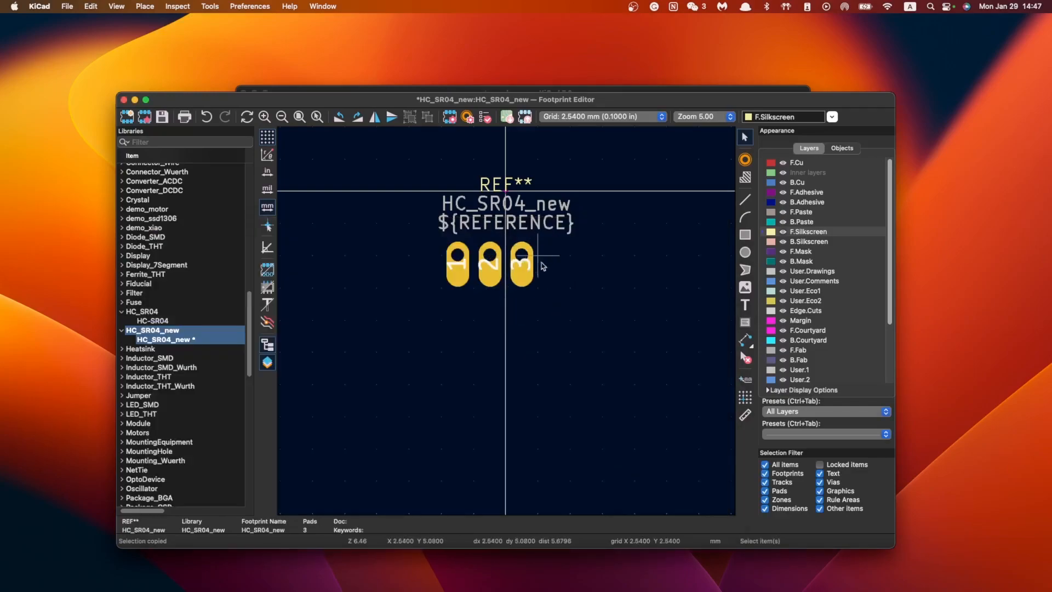
# Duplicate pad 1 with copy and paste, and make the duplicate pad 4 at X 3.81 mm
pyautogui.click(455, 273)
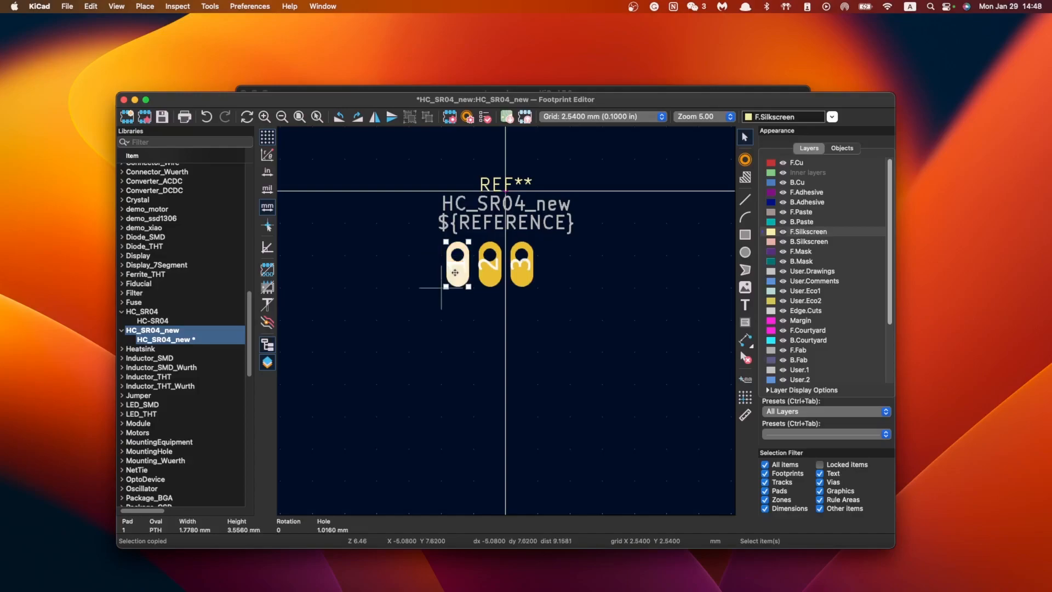
pyautogui.press('super+v')
pyautogui.click(457, 260)
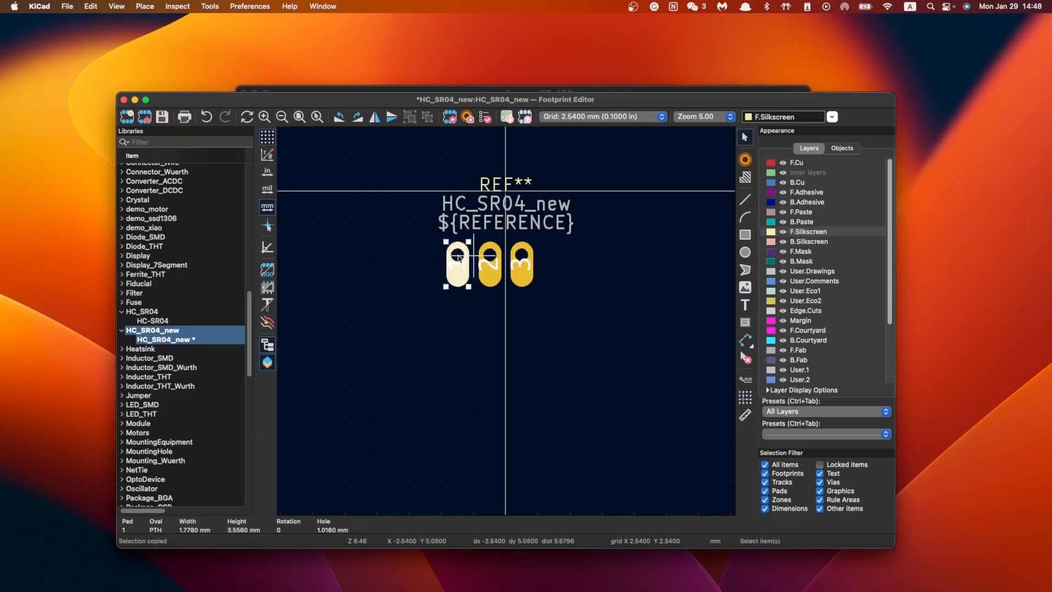
pyautogui.doubleClick(456, 273)
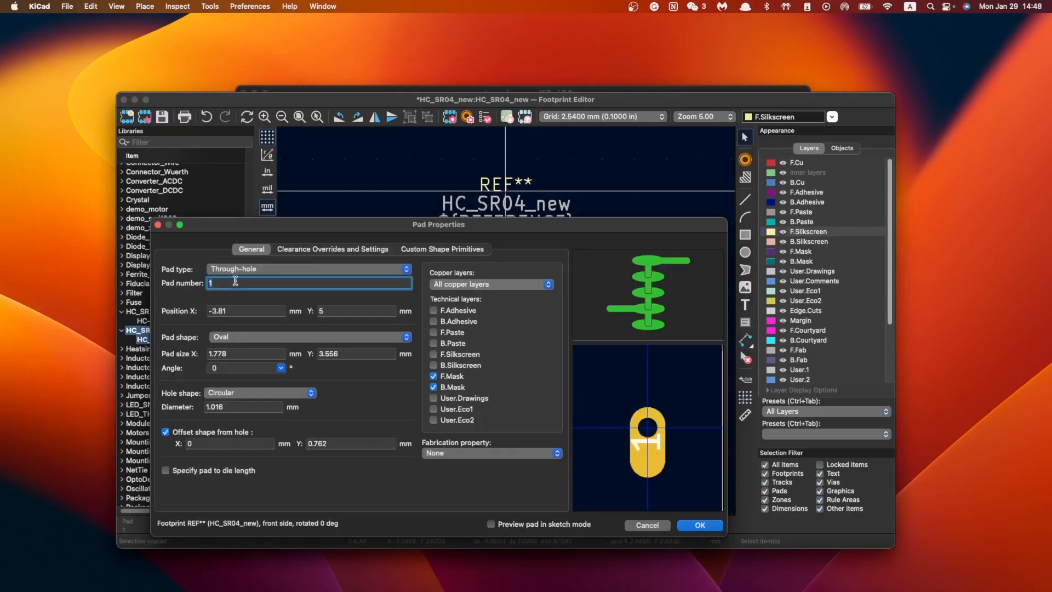
pyautogui.write('4')
pyautogui.click(213, 311)
pyautogui.press('BackSpace')
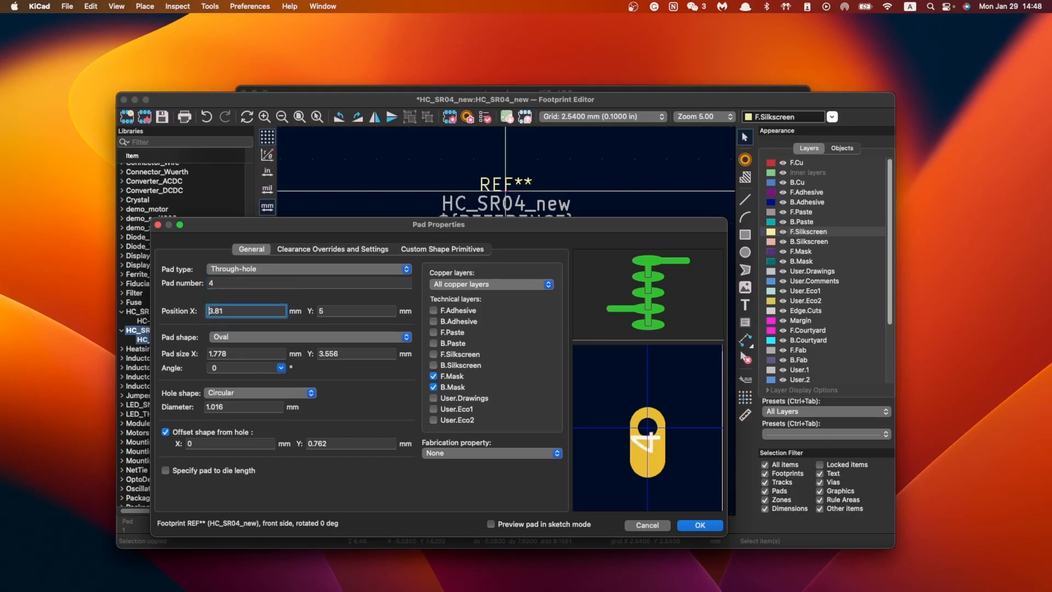
pyautogui.click(700, 525)
pyautogui.click(571, 319)
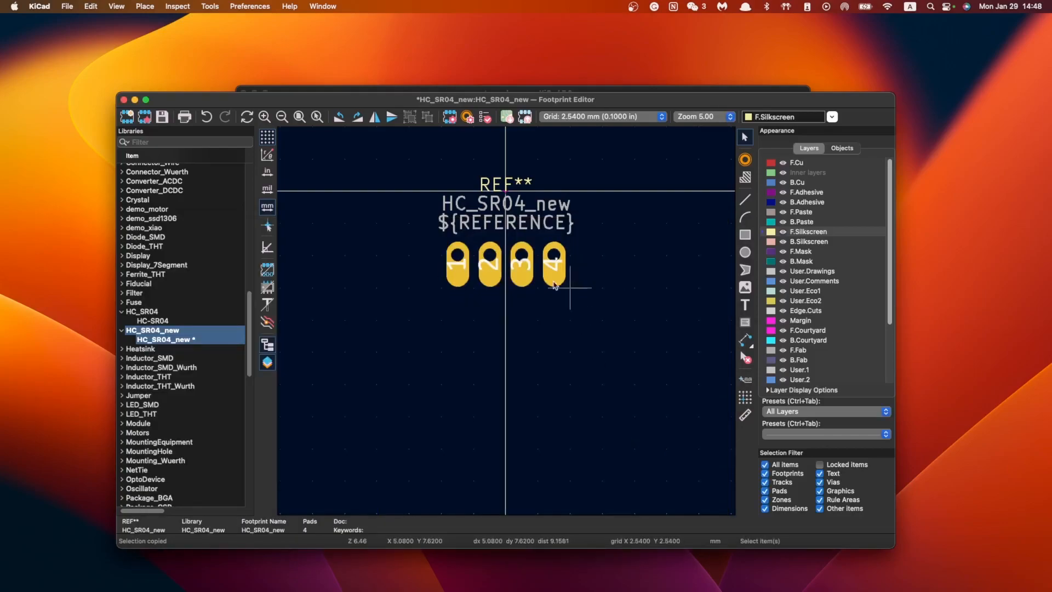
# Examine the layout of the four-pad row around the footprint's origin
pyautogui.scroll(-2, 505, 323)
pyautogui.scroll(-1, 506, 324)
pyautogui.scroll(1, 455, 271)
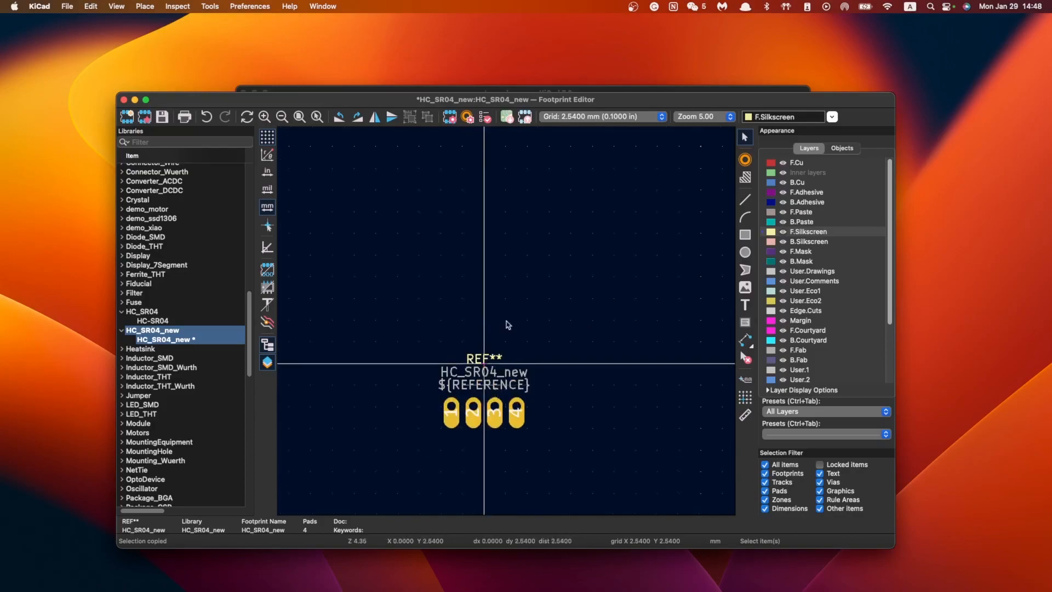
pyautogui.scroll(-1, 484, 386)
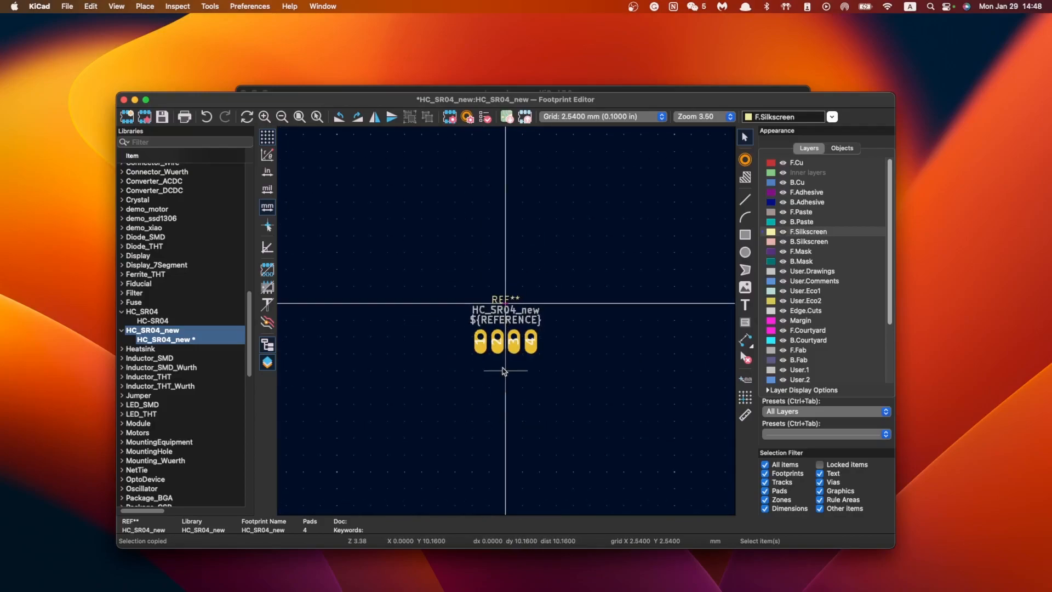
pyautogui.scroll(-2, 589, 168)
pyautogui.scroll(1, 416, 396)
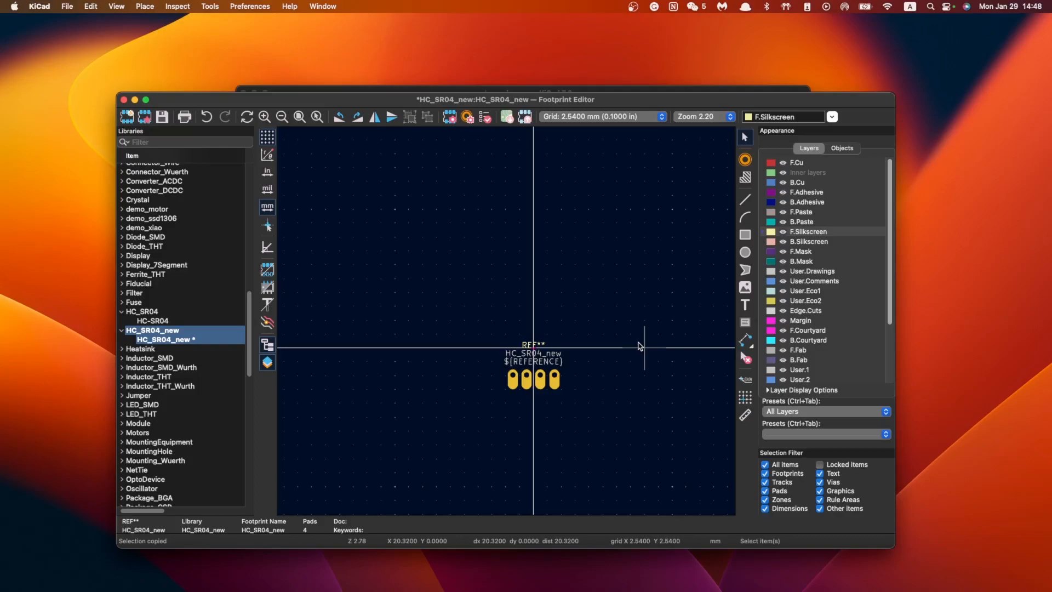
pyautogui.scroll(2, 509, 328)
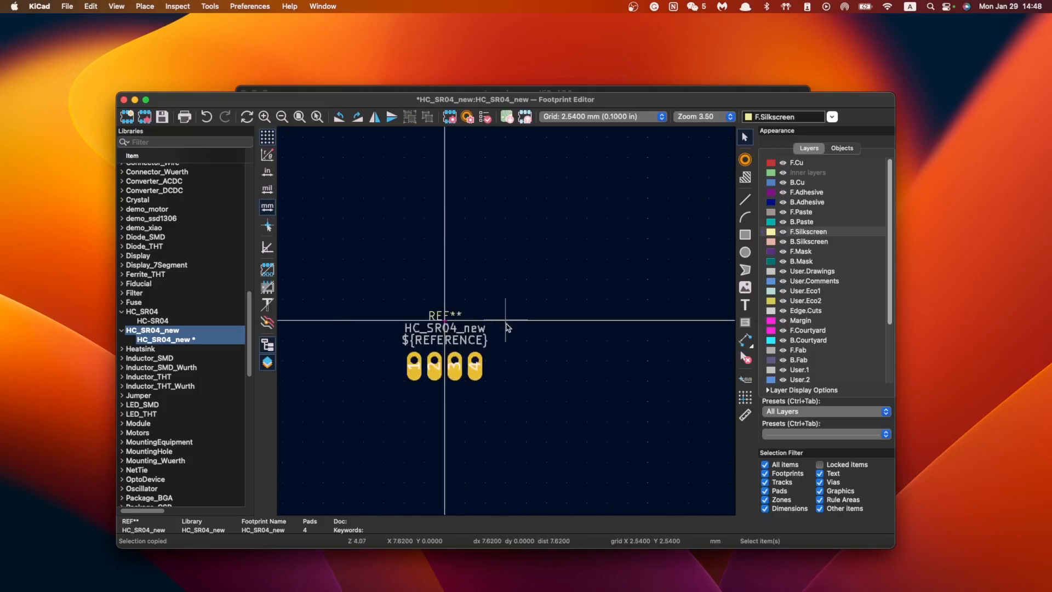
pyautogui.scroll(-2, 508, 328)
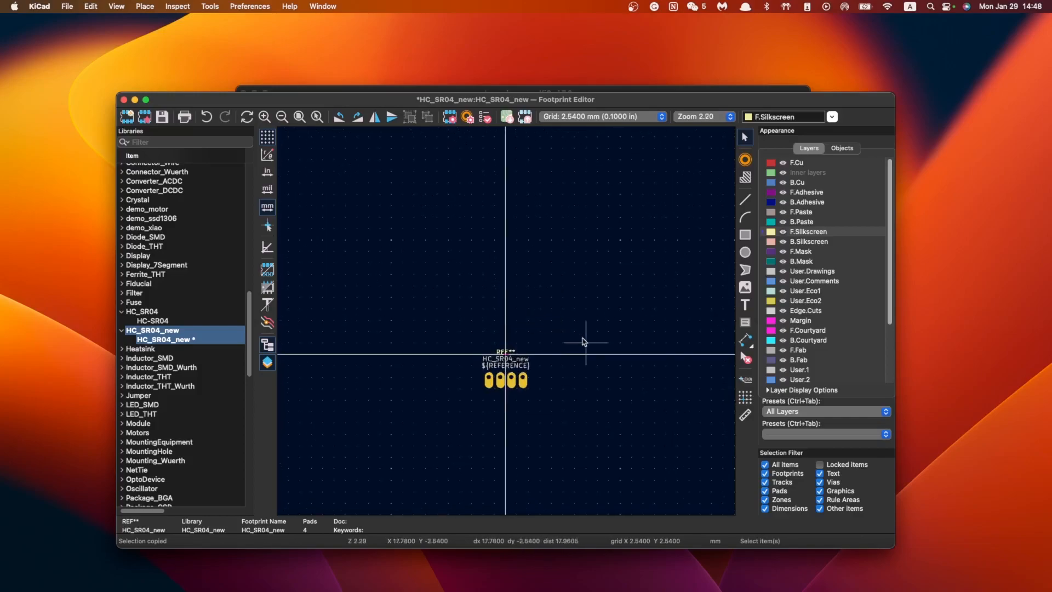
pyautogui.scroll(2, 508, 324)
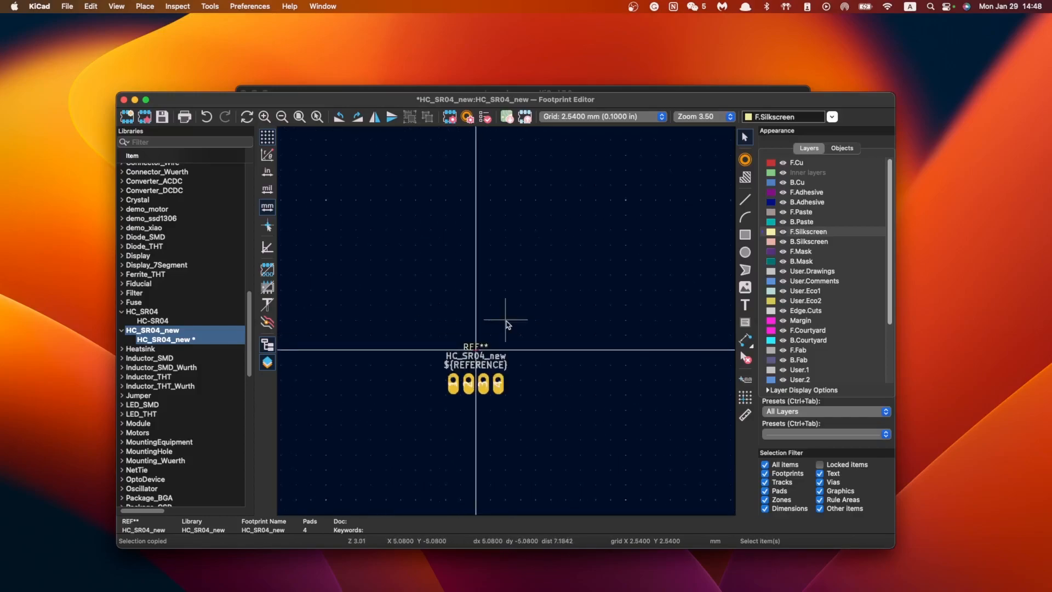
pyautogui.scroll(2, 506, 367)
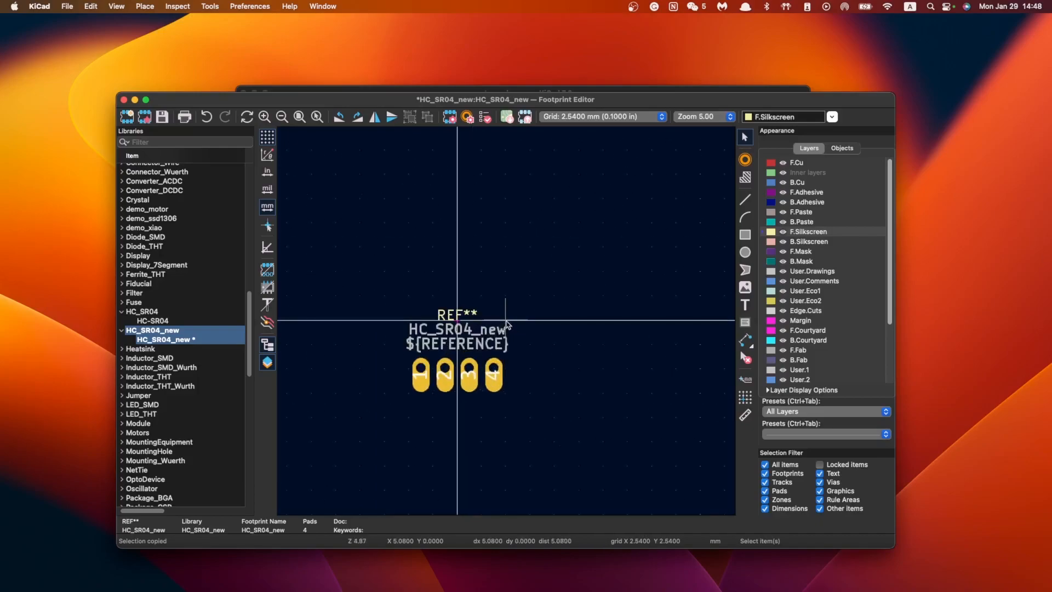
# Save the HC_SR04_new footprint with its four pads and open the Symbol Editor from the project window
pyautogui.click(377, 423)
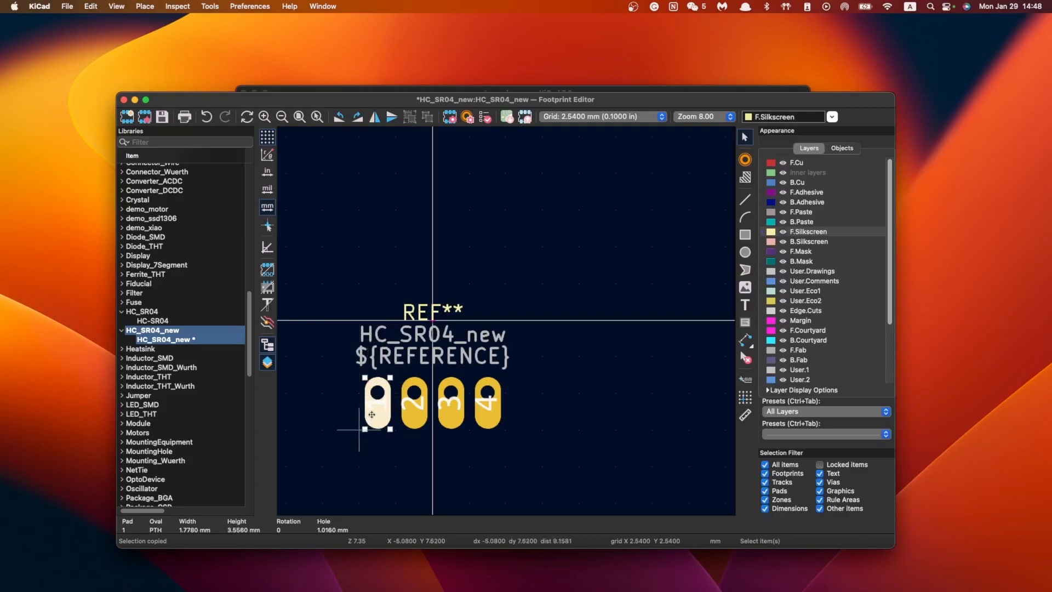
pyautogui.press('super+s')
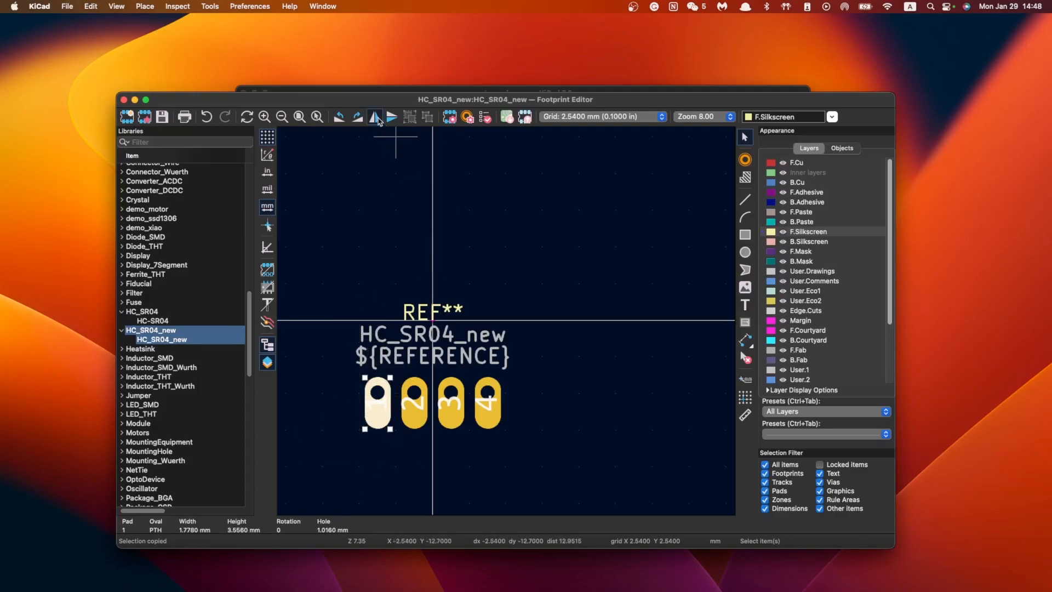
pyautogui.moveTo(376, 92); pyautogui.dragTo(706, 80)
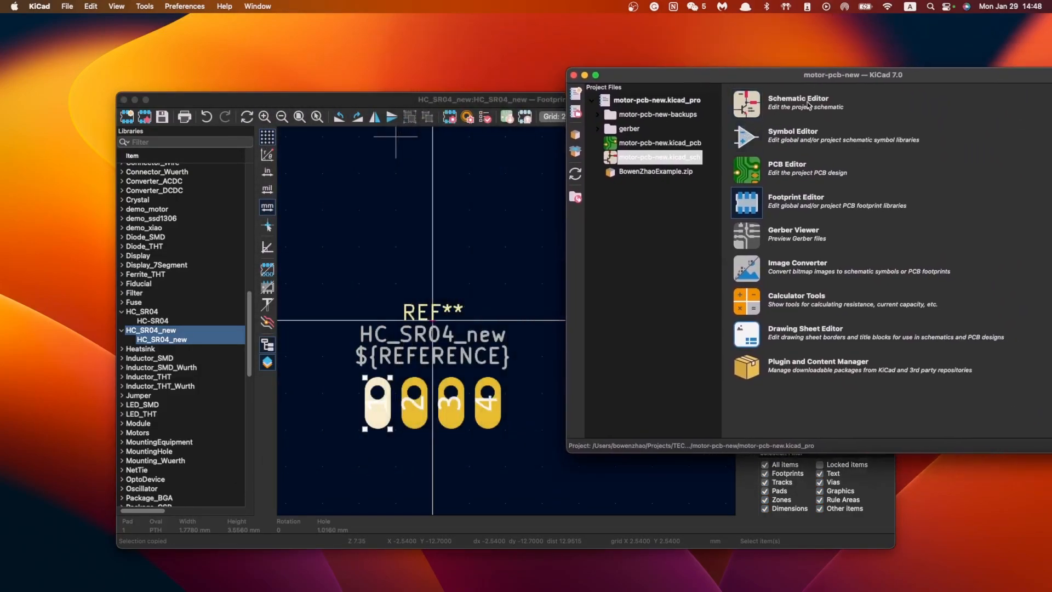
pyautogui.click(745, 113)
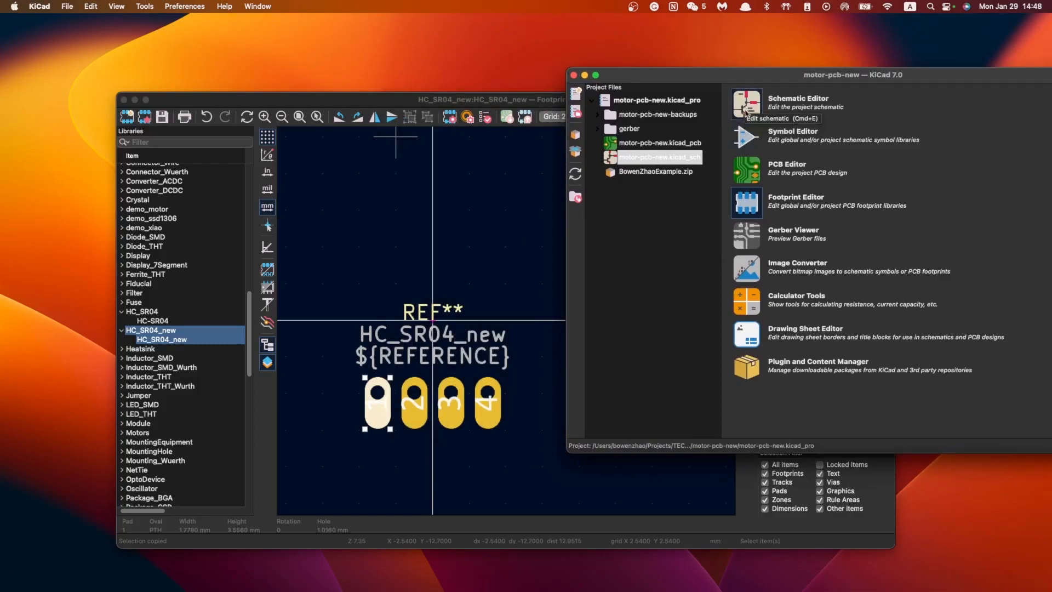
pyautogui.click(747, 137)
# Find the HC_SR04_new symbol library and open its HC_SR04_new symbol to check the pin numbers
pyautogui.scroll(-15, 163, 395)
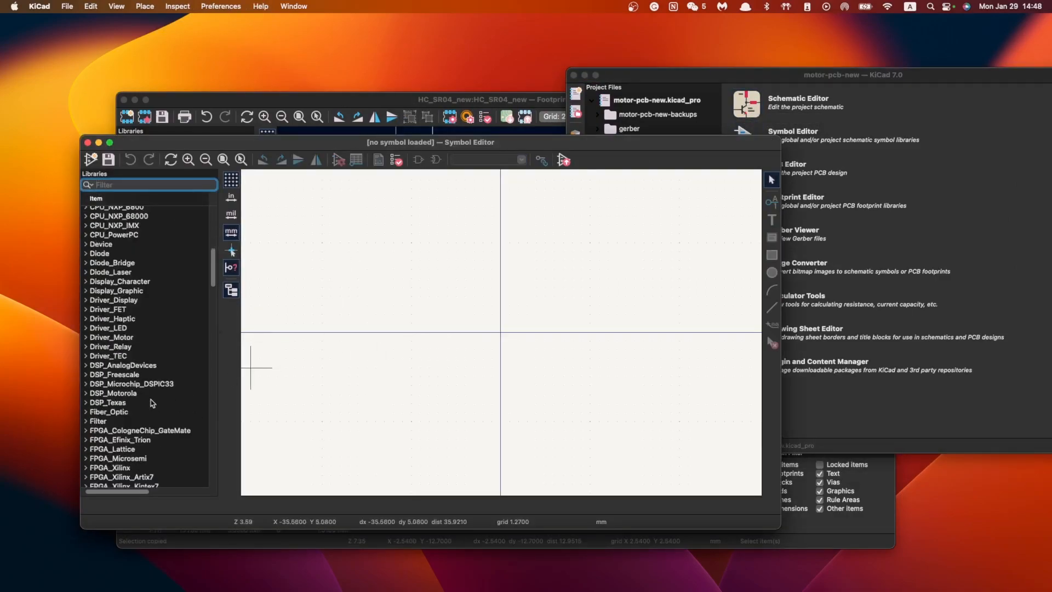
pyautogui.scroll(-15, 163, 395)
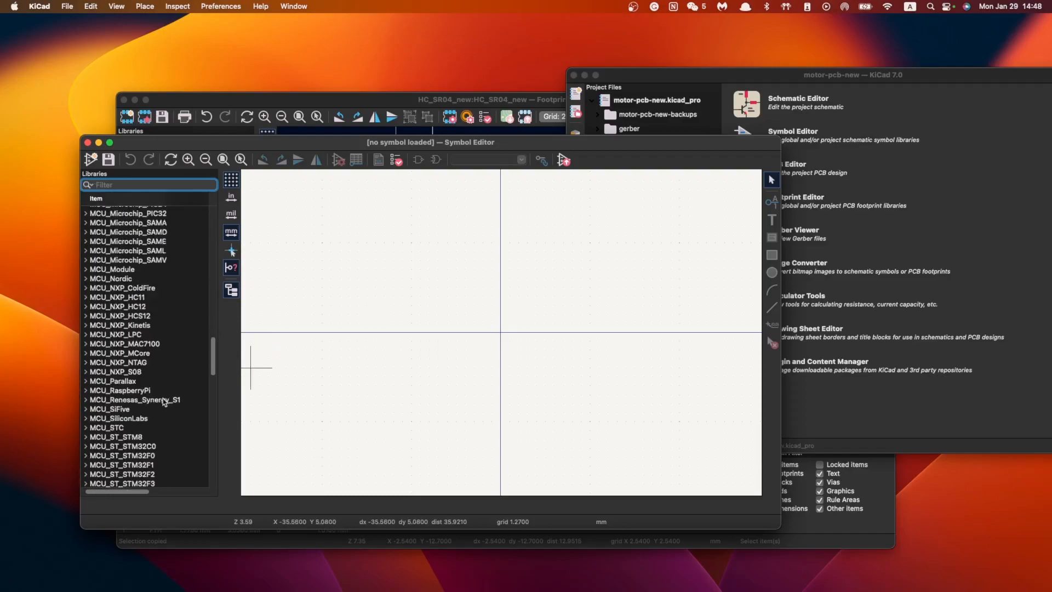
pyautogui.scroll(-10, 148, 412)
pyautogui.scroll(20, 144, 411)
pyautogui.scroll(20, 141, 409)
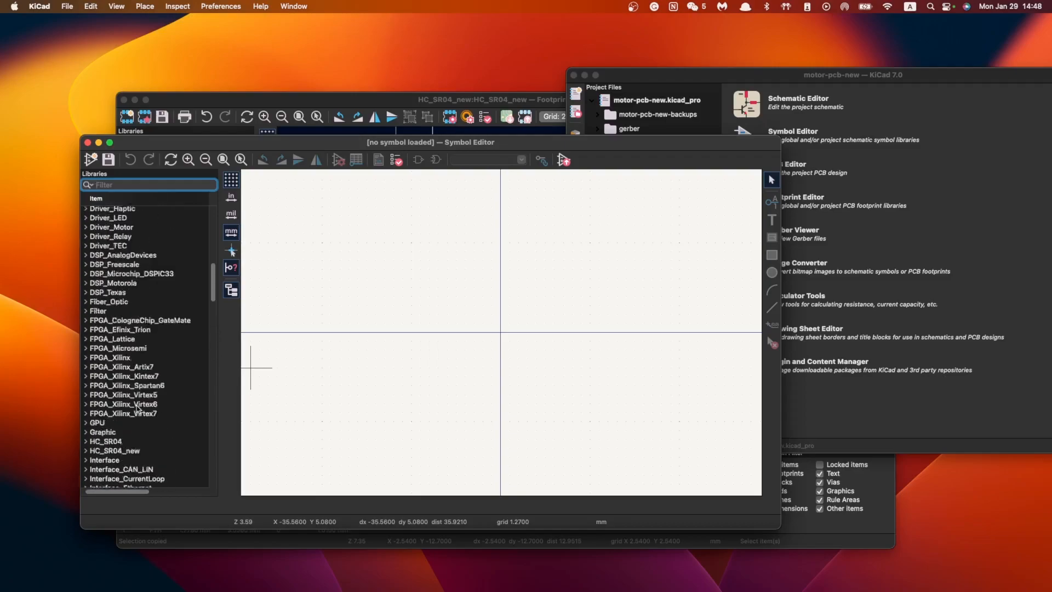
pyautogui.scroll(-4, 115, 406)
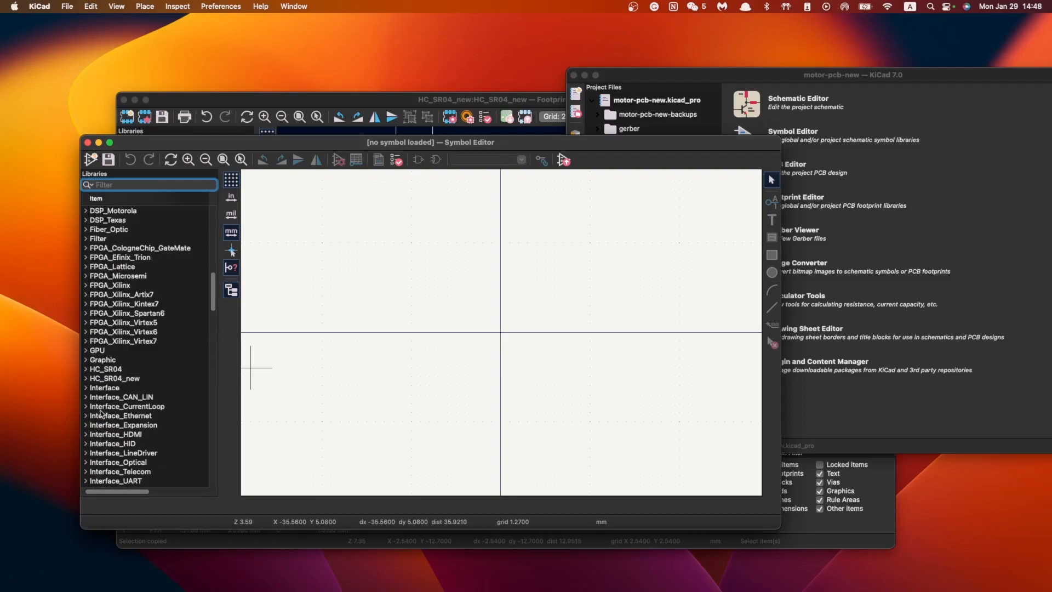
pyautogui.click(85, 378)
pyautogui.doubleClick(125, 387)
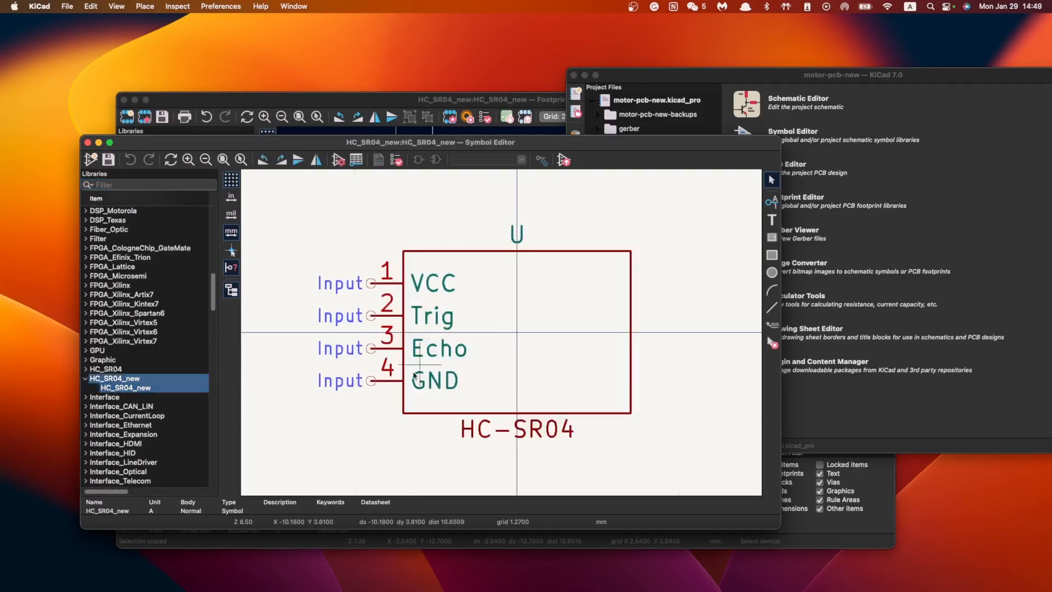
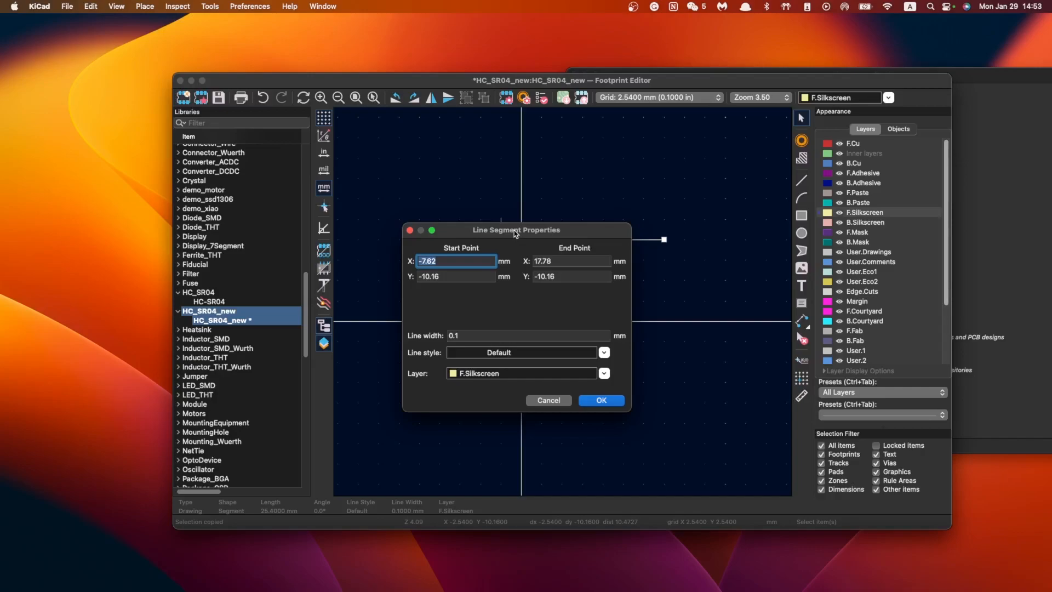
# Set the horizontal silkscreen line's start point to X -21.5, Y 0 mm and its end point to X 21.5, Y 0 mm
pyautogui.write('-21.5')
pyautogui.click(446, 276)
pyautogui.write('0')
pyautogui.press('Tab')
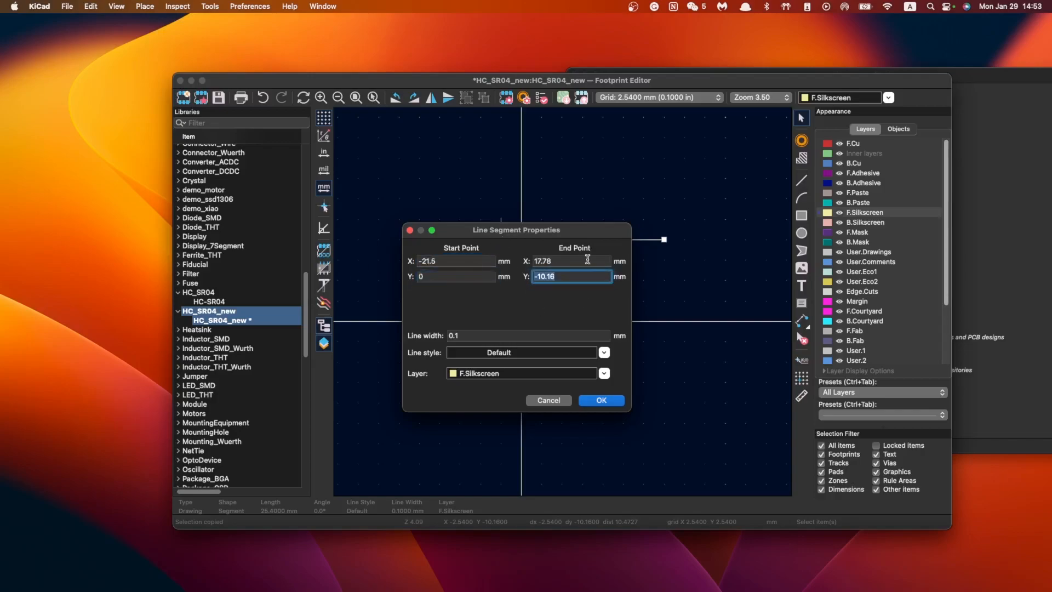
pyautogui.write('0')
pyautogui.doubleClick(452, 260)
pyautogui.press('super+c')
pyautogui.press('Tab')
pyautogui.press('super+v')
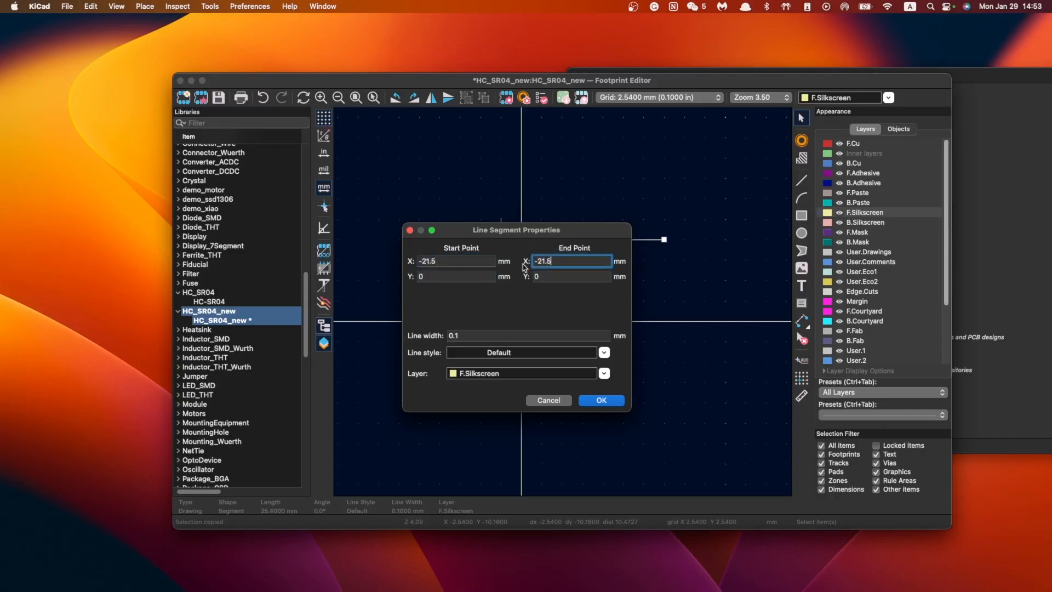
pyautogui.press('Left')
pyautogui.press('Left')
pyautogui.press('Left')
pyautogui.press('Left')
pyautogui.press('BackSpace')
pyautogui.click(608, 400)
# Examine the full extent of the horizontal silkscreen line relative to the pads
pyautogui.scroll(-2, 573, 309)
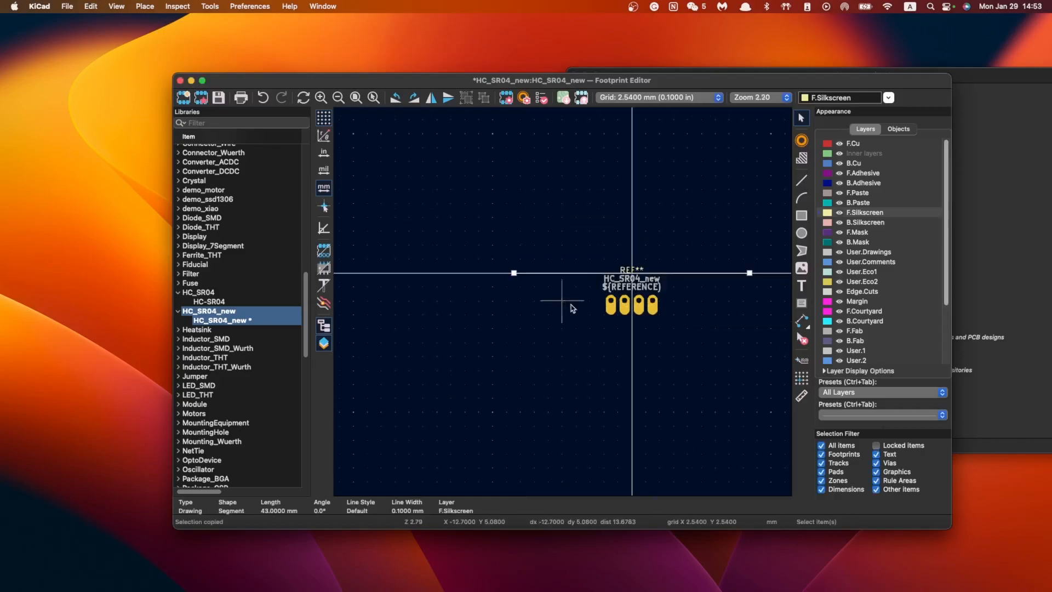
pyautogui.scroll(2, 660, 274)
pyautogui.click(582, 382)
pyautogui.scroll(-1, 383, 302)
pyautogui.scroll(-1, 712, 288)
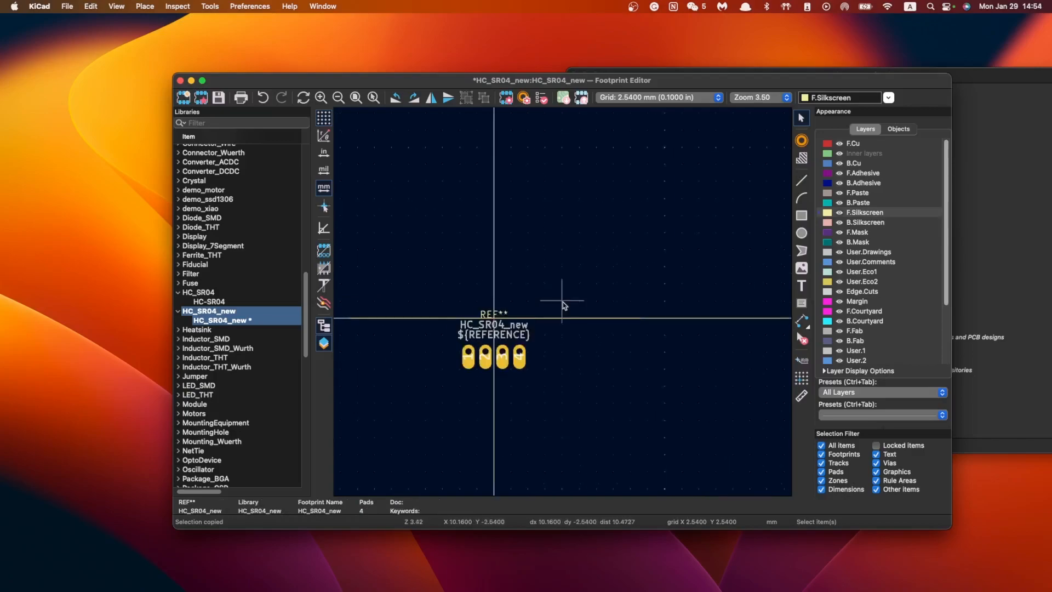
pyautogui.scroll(1, 408, 317)
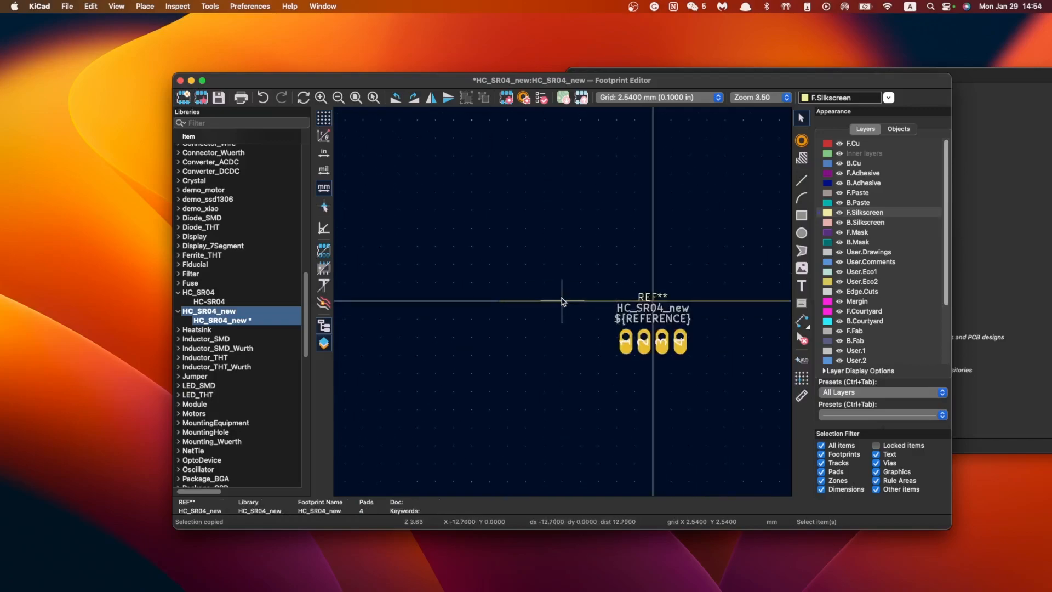
pyautogui.click(580, 302)
pyautogui.scroll(-1, 733, 325)
pyautogui.scroll(2, 525, 259)
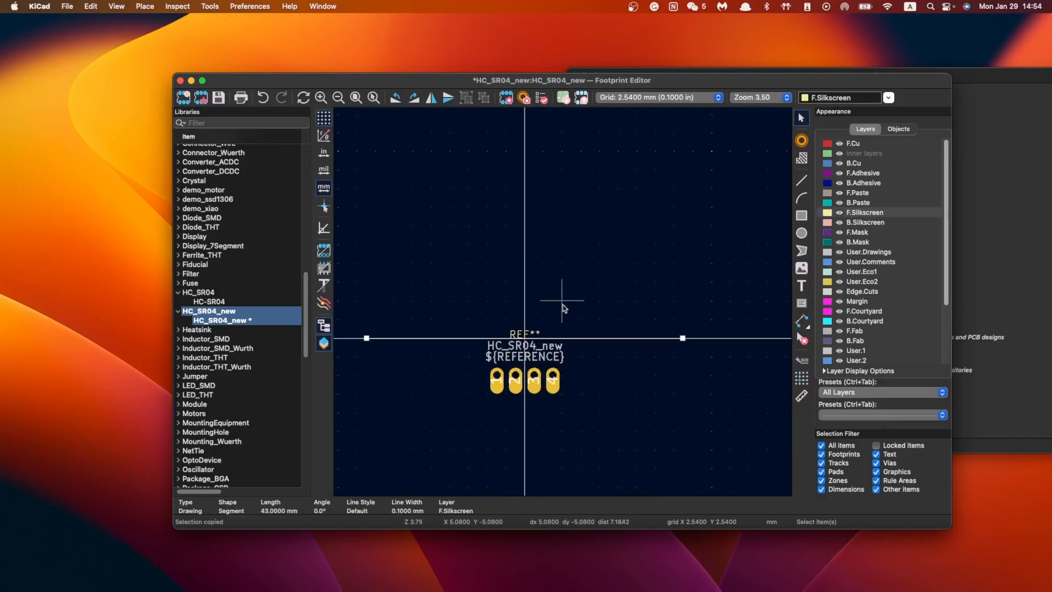
pyautogui.scroll(-1, 563, 307)
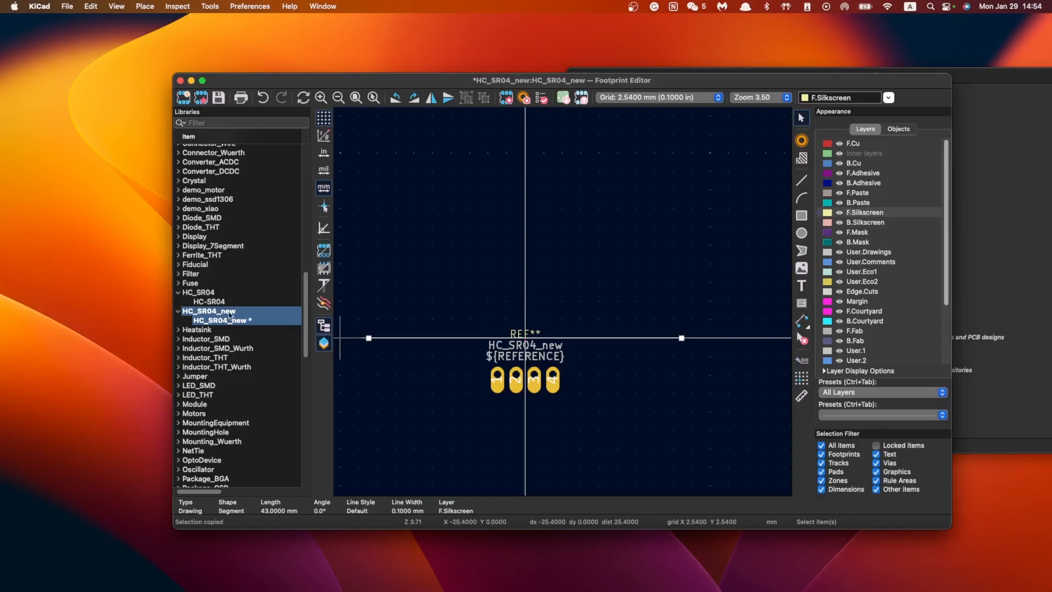
# Delete the HC-SR04 footprint from the HC_SR04 library
pyautogui.rightClick(229, 314)
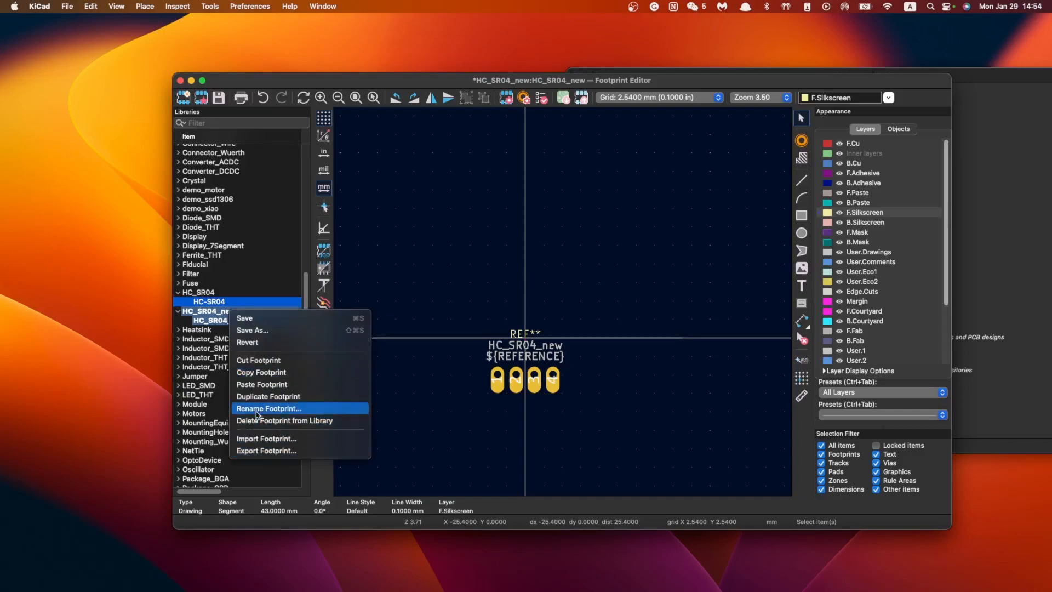
pyautogui.click(282, 421)
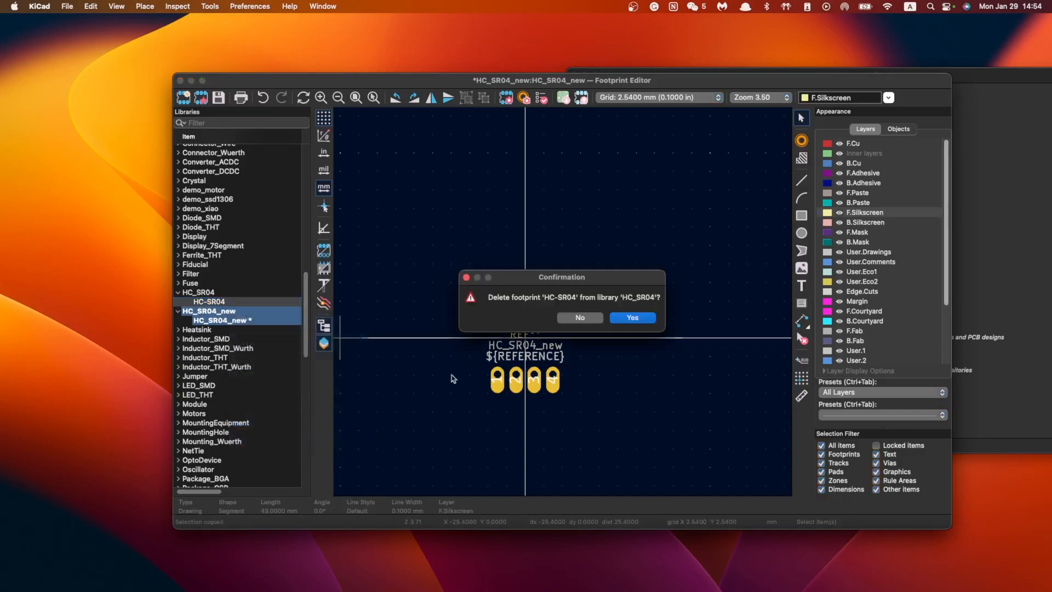
pyautogui.click(613, 321)
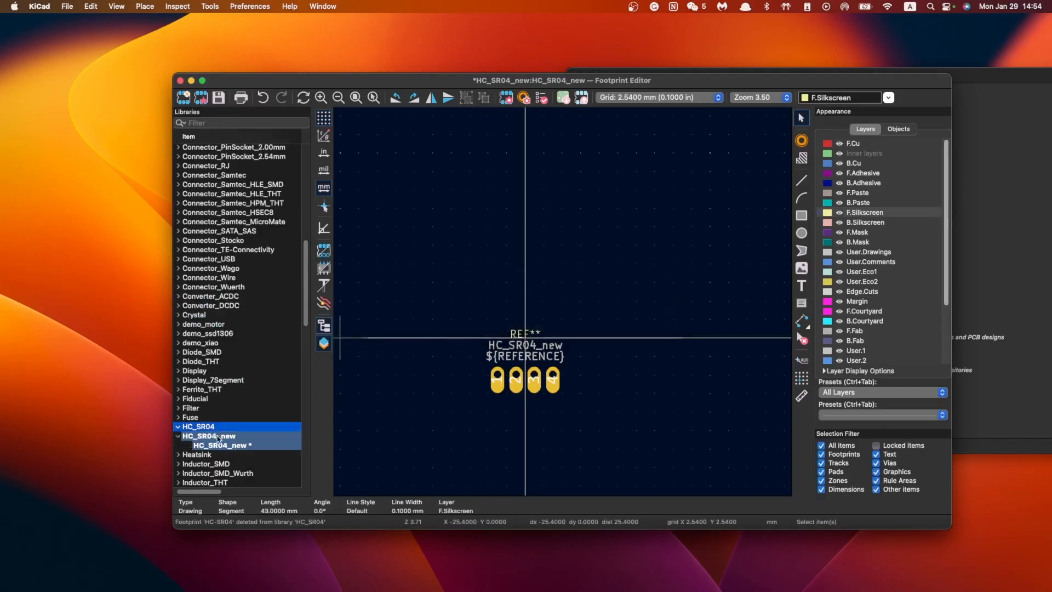
# Revert the HC_SR04_new footprint to its last saved version, discarding the current changes
pyautogui.rightClick(215, 435)
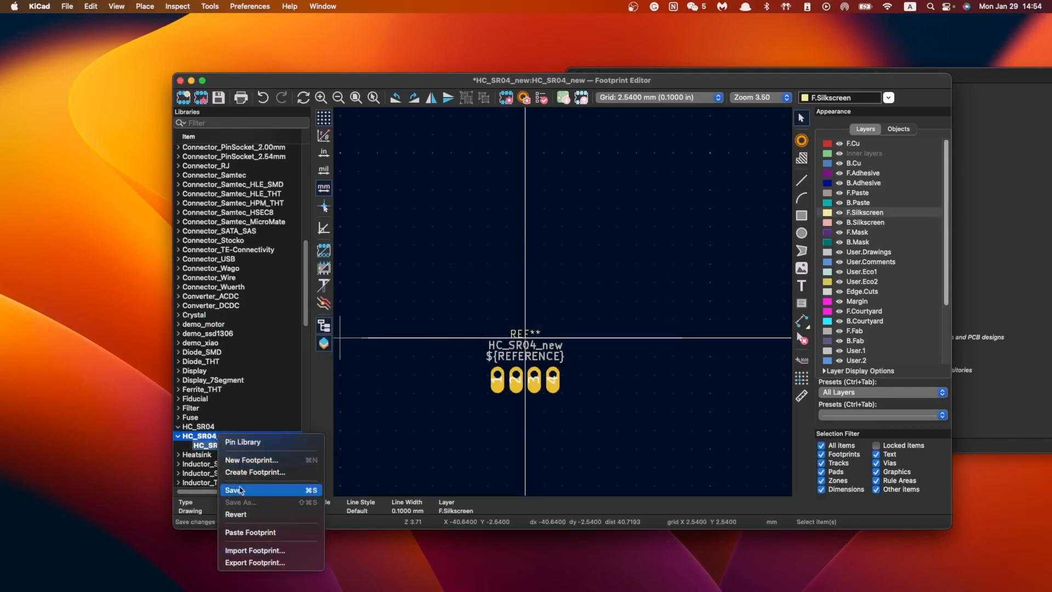
pyautogui.click(213, 449)
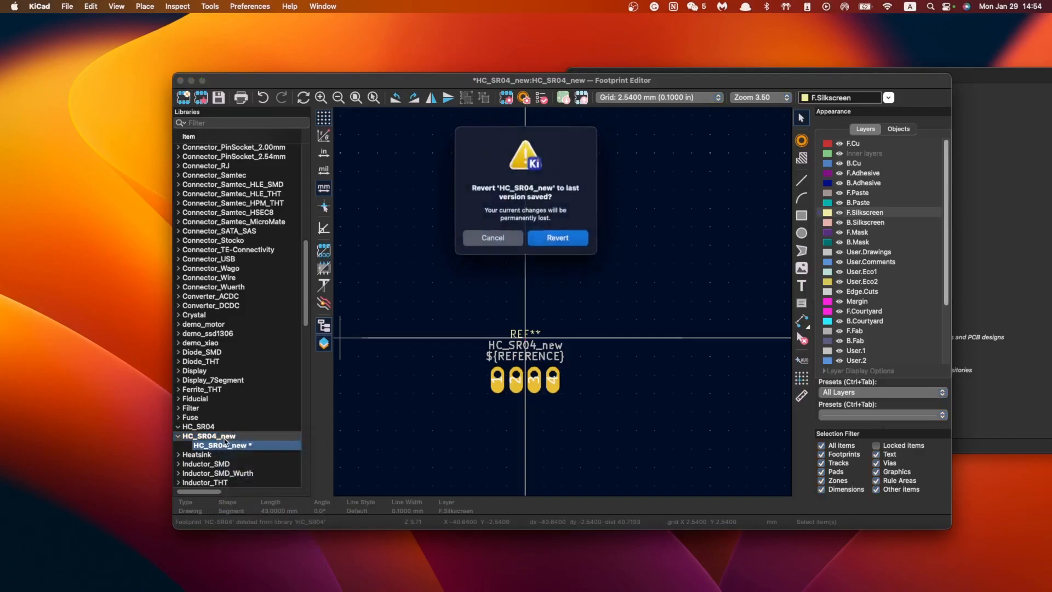
pyautogui.press('Return')
pyautogui.rightClick(225, 442)
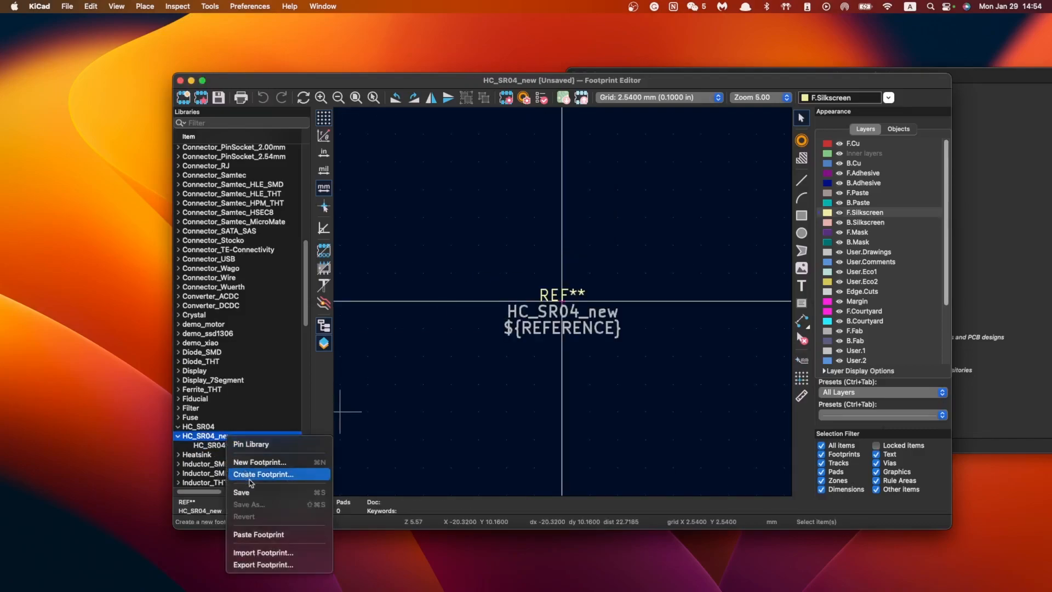
pyautogui.click(176, 428)
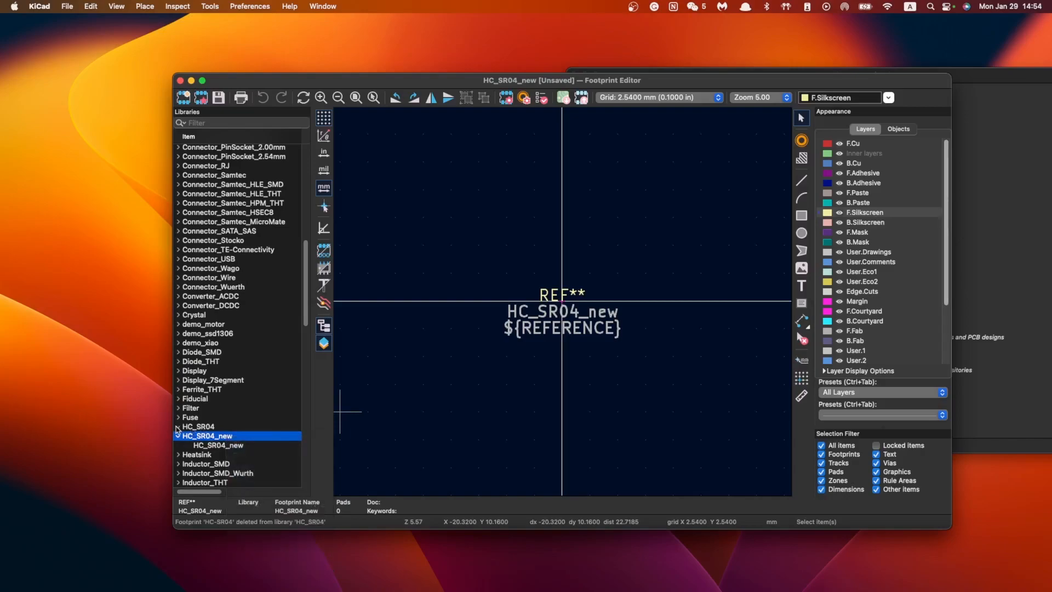
pyautogui.rightClick(195, 428)
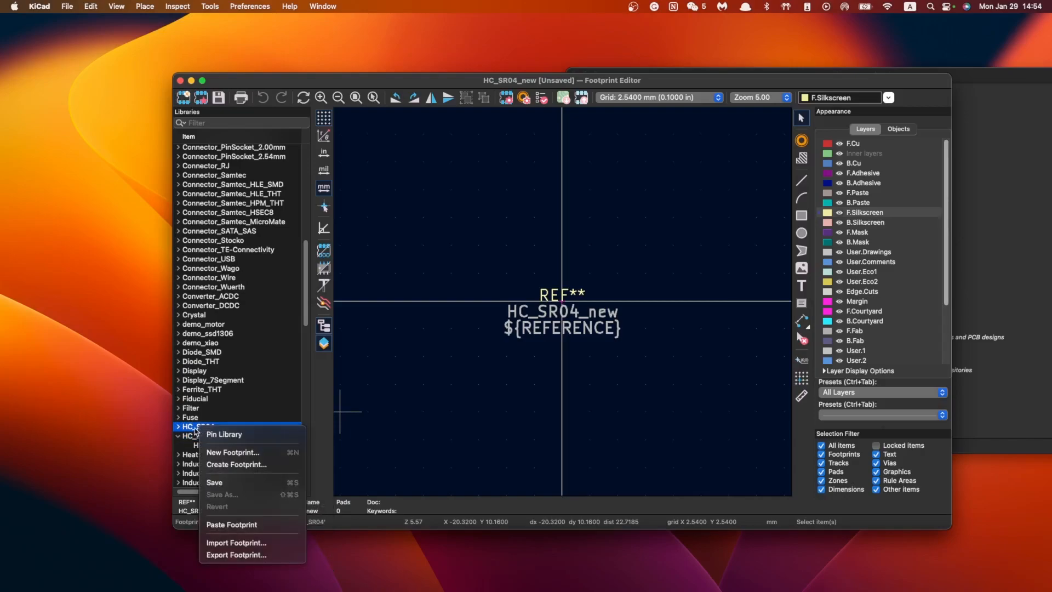
pyautogui.click(195, 430)
pyautogui.rightClick(203, 437)
pyautogui.click(195, 437)
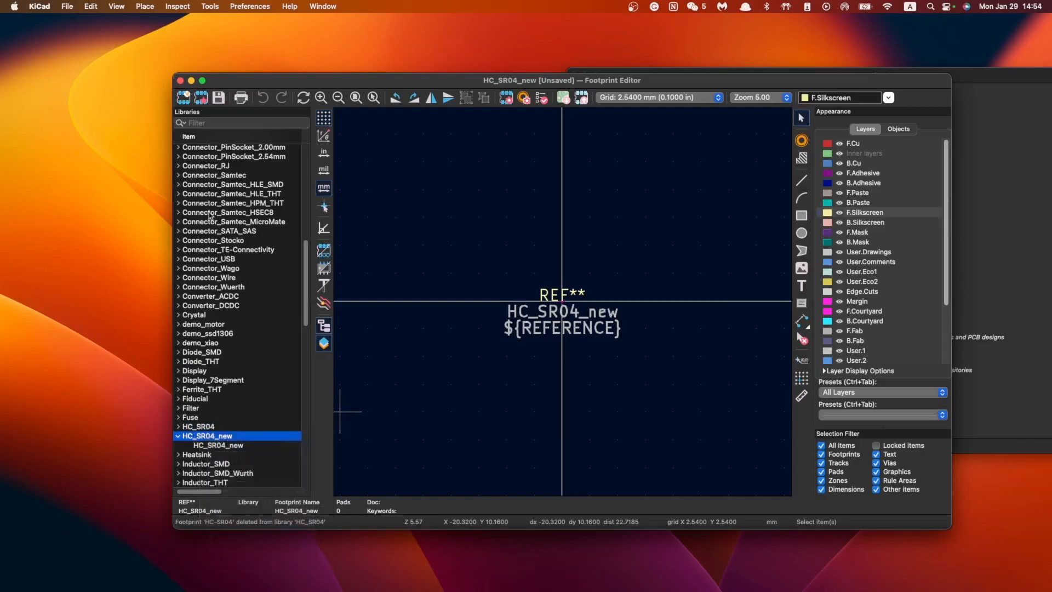
# Close the Footprint Editor, view the motor-pcb-new board in the PCB Editor, and close that editor again
pyautogui.click(181, 81)
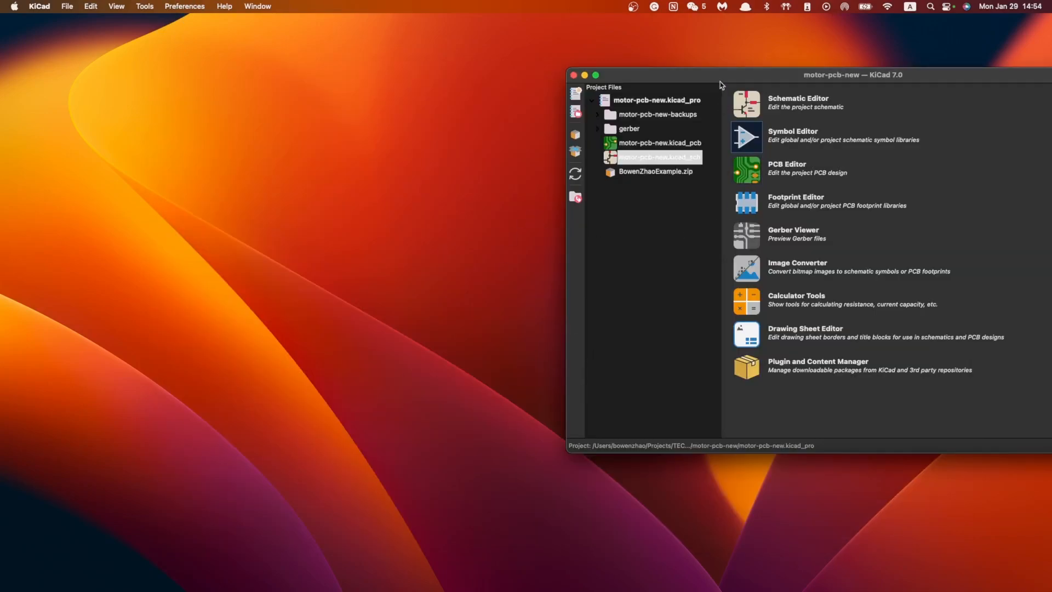
pyautogui.moveTo(720, 81); pyautogui.dragTo(438, 79)
pyautogui.click(474, 174)
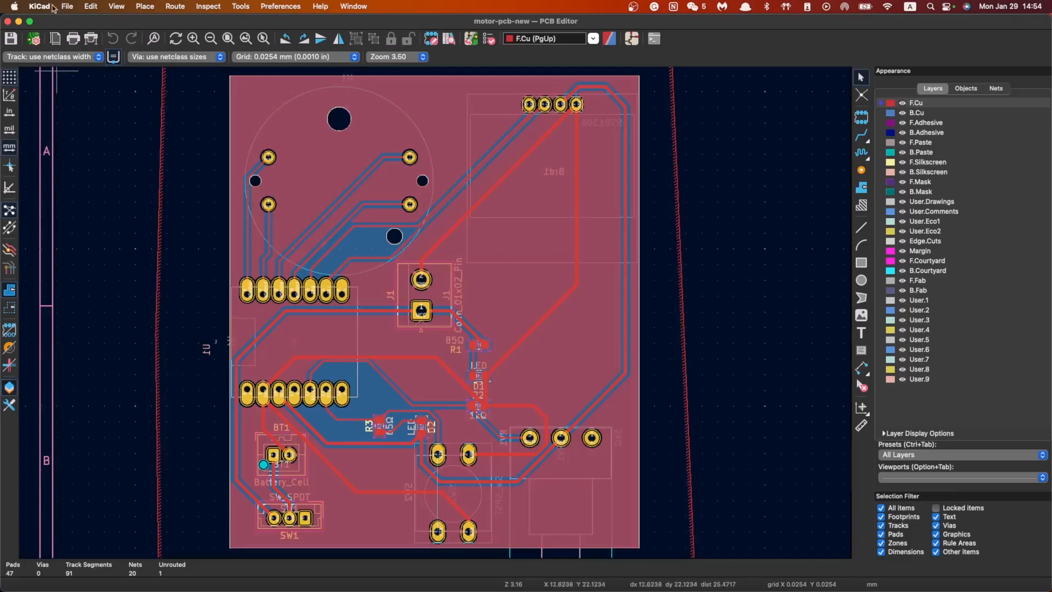
pyautogui.click(7, 21)
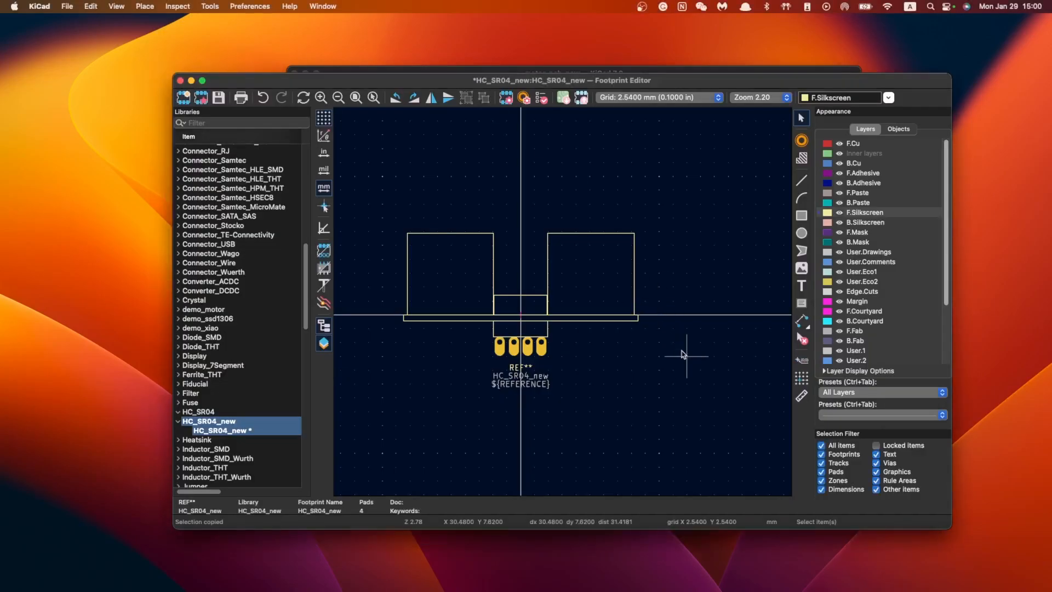
# Save the HC_SR04_new footprint with its finished silkscreen outline
pyautogui.press('super+s')
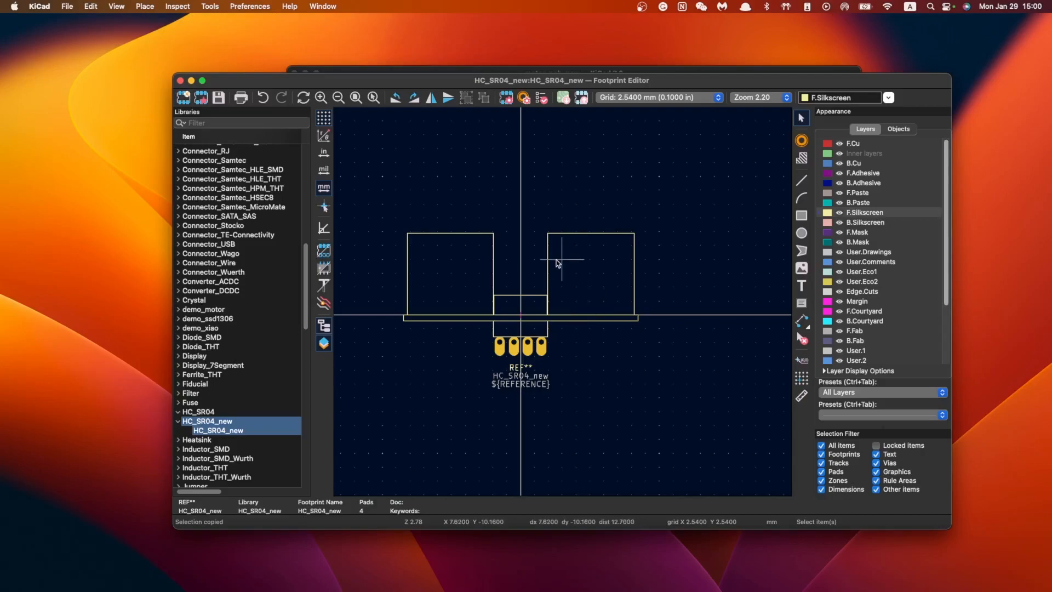
pyautogui.scroll(2, 563, 305)
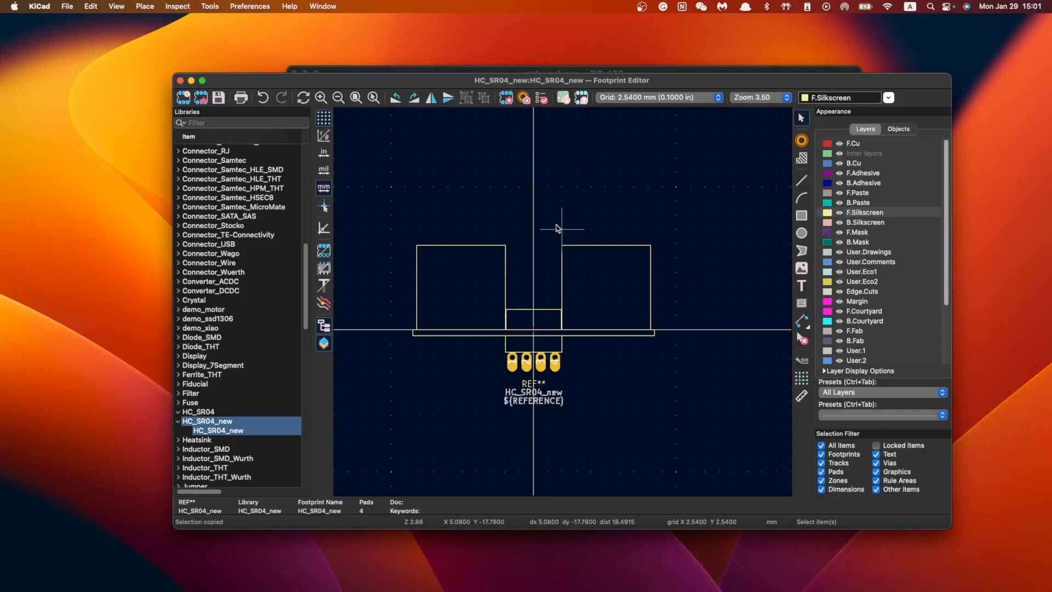
pyautogui.scroll(-3, 561, 296)
# Review the footprint's print options at 1:1 scale, include the B.Silkscreen layer, and leave without printing
pyautogui.click(65, 6)
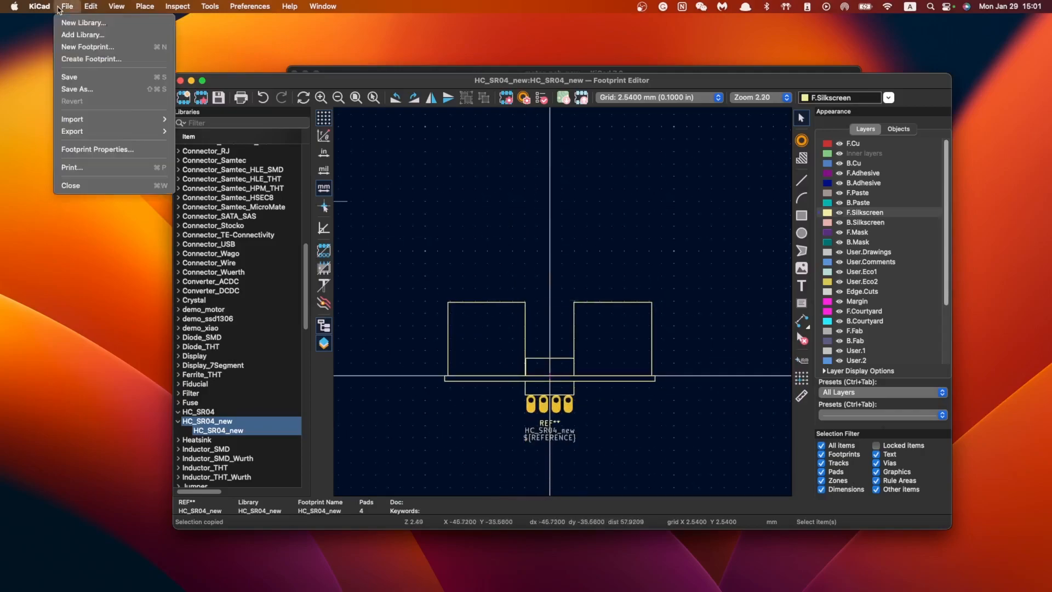
pyautogui.click(112, 168)
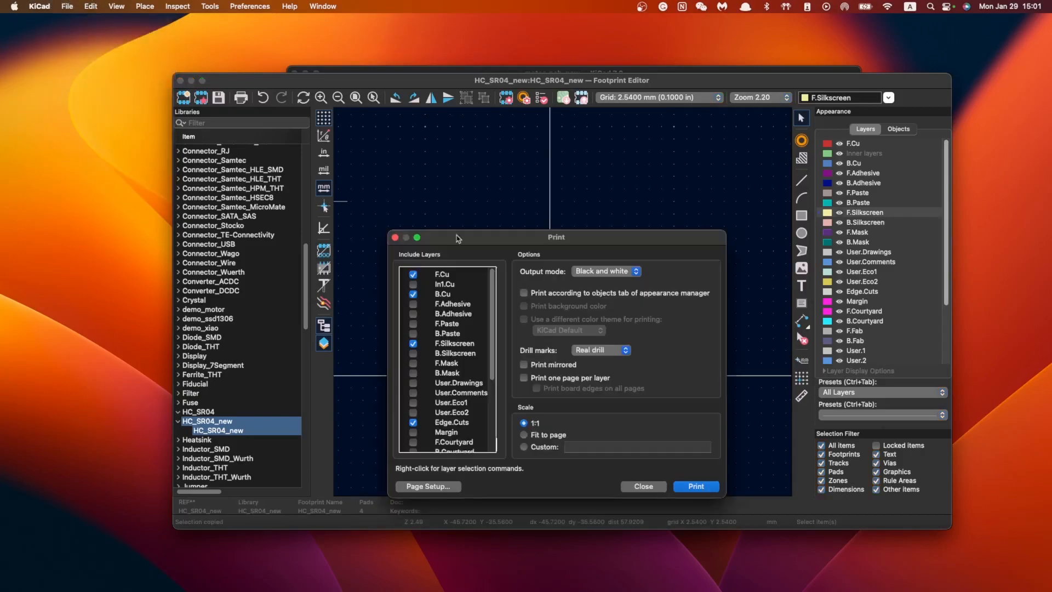
pyautogui.moveTo(555, 243); pyautogui.dragTo(538, 208)
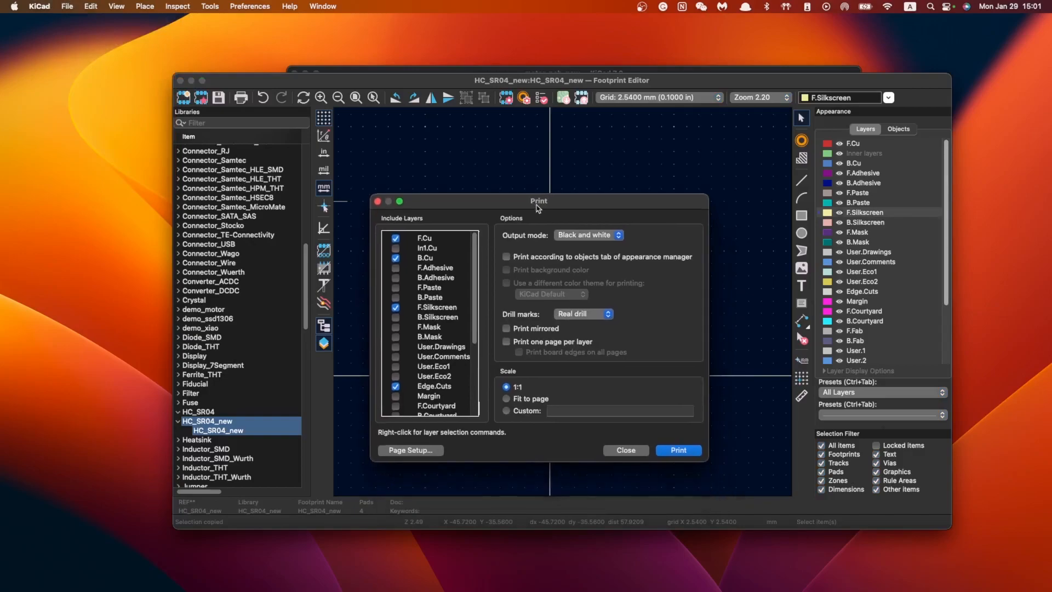
pyautogui.scroll(-5, 430, 301)
pyautogui.scroll(5, 431, 301)
pyautogui.moveTo(459, 206); pyautogui.dragTo(460, 191)
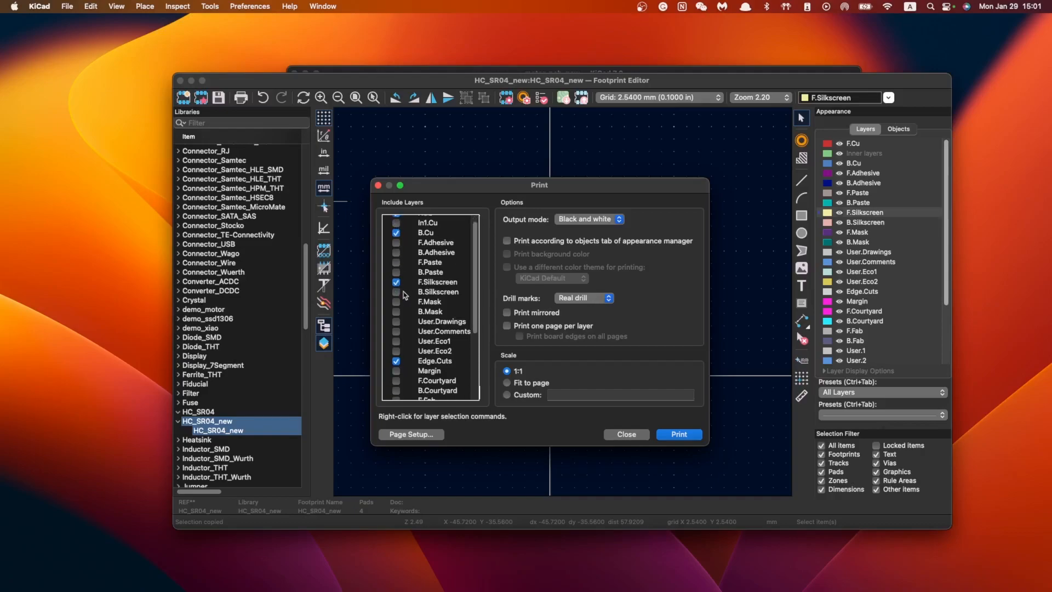
pyautogui.scroll(-3, 396, 252)
pyautogui.click(395, 259)
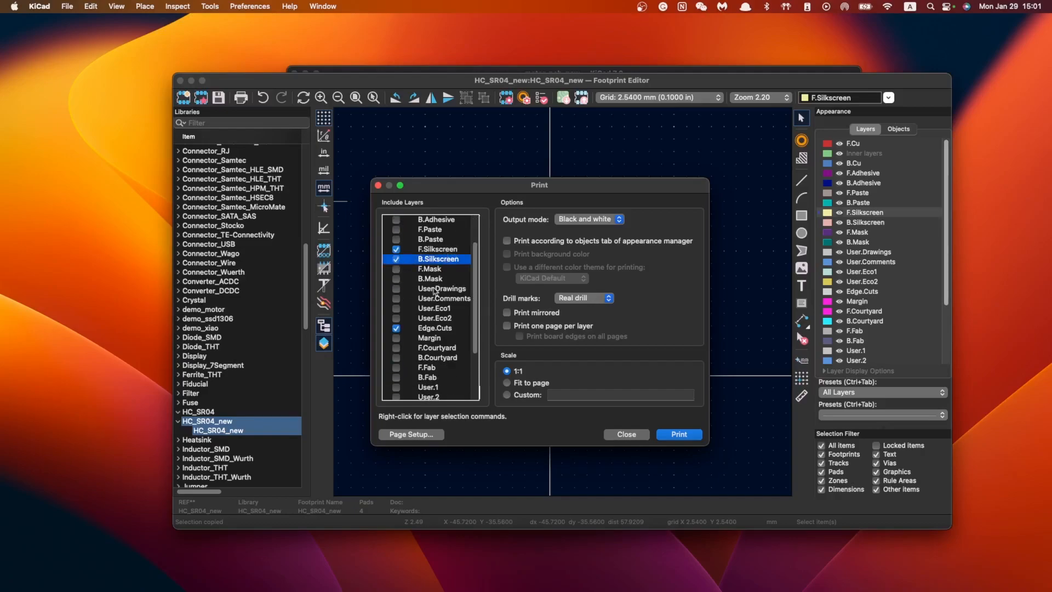
pyautogui.scroll(-4, 426, 345)
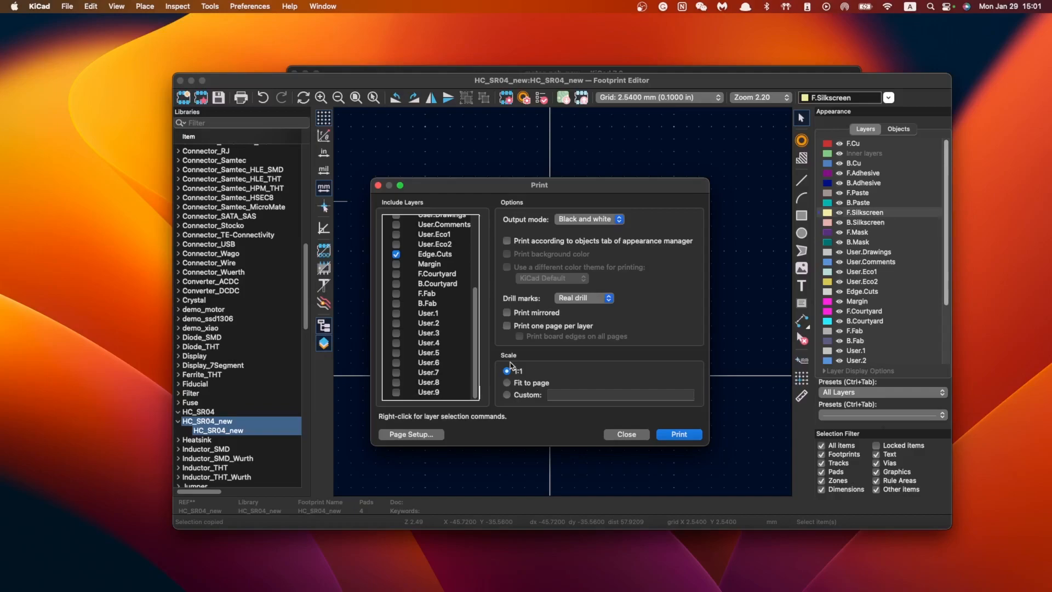
pyautogui.click(627, 434)
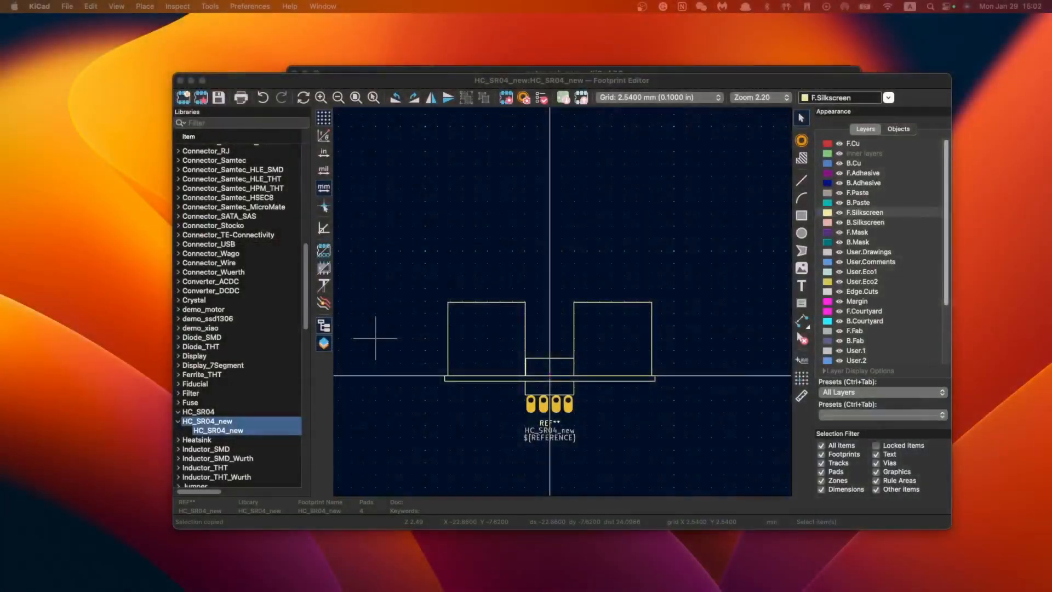
# Close the Footprint Editor and return to the project manager
pyautogui.click(546, 246)
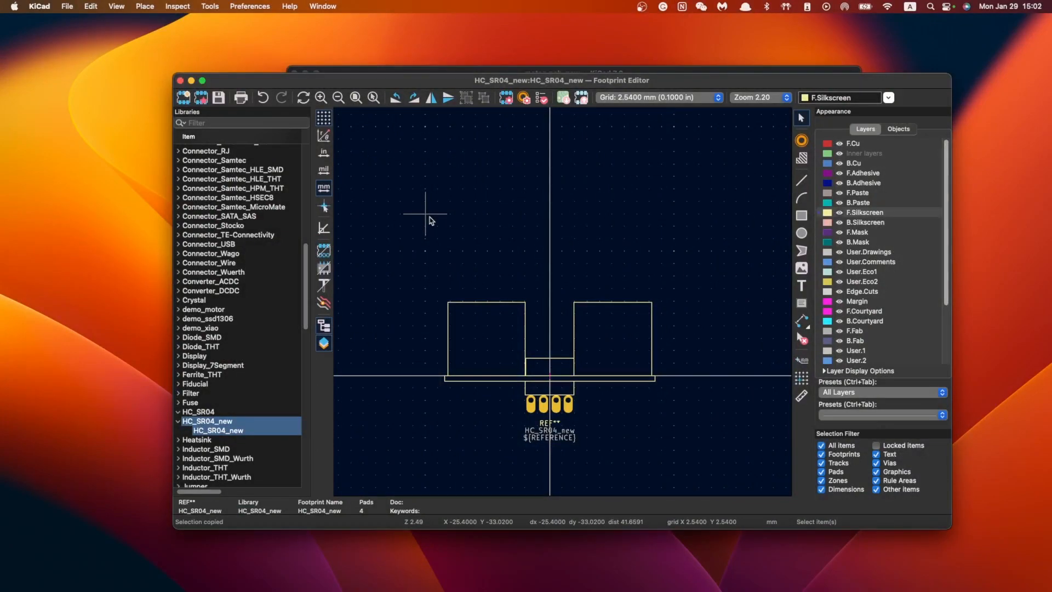
pyautogui.click(181, 82)
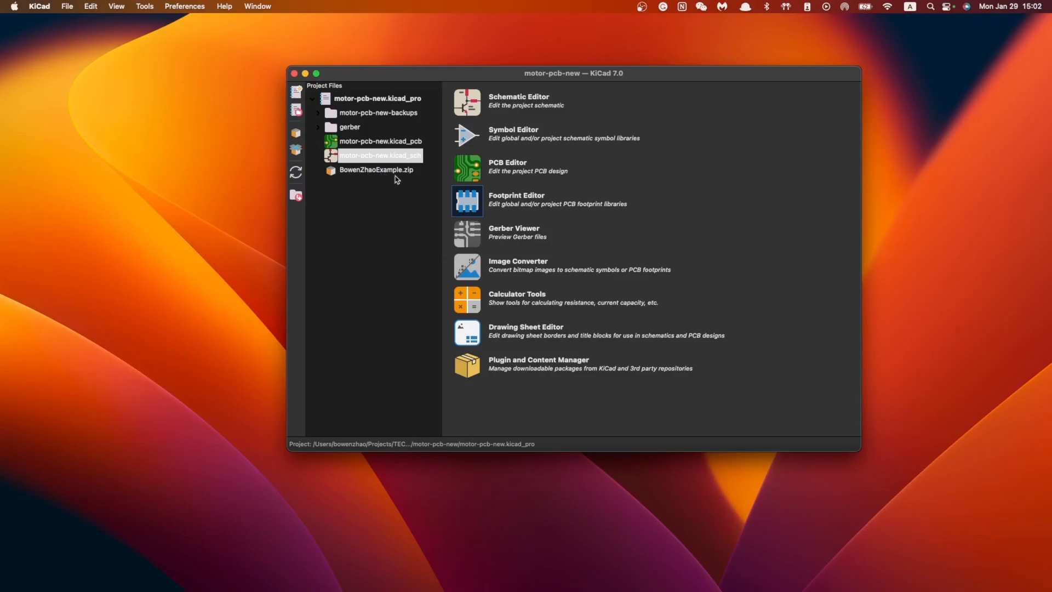
pyautogui.click(339, 227)
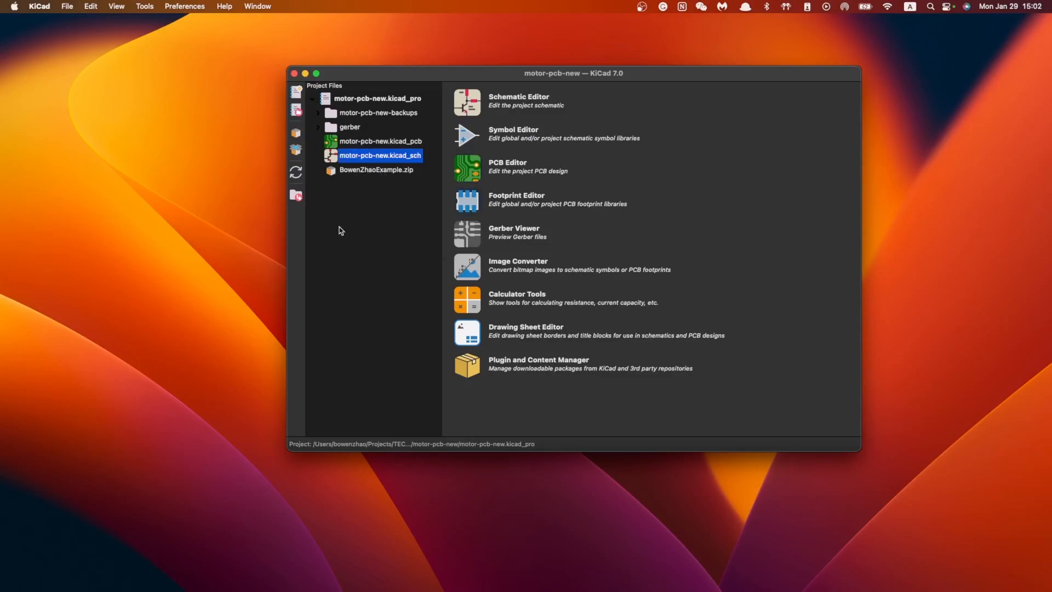
# Start a new project and set its save location to the Lab3_pcb-design folder
pyautogui.click(68, 6)
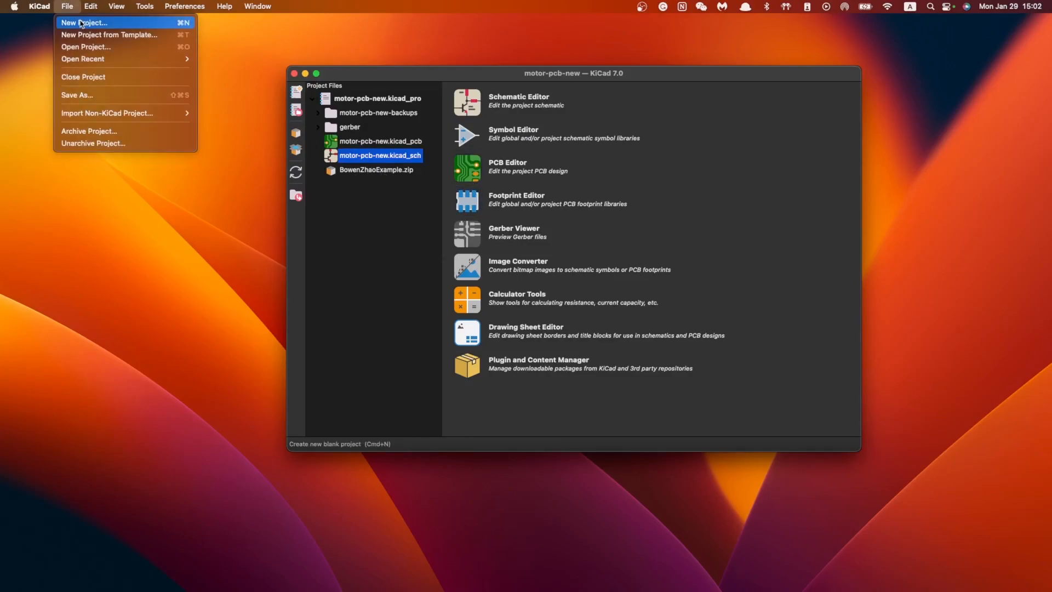
pyautogui.click(81, 24)
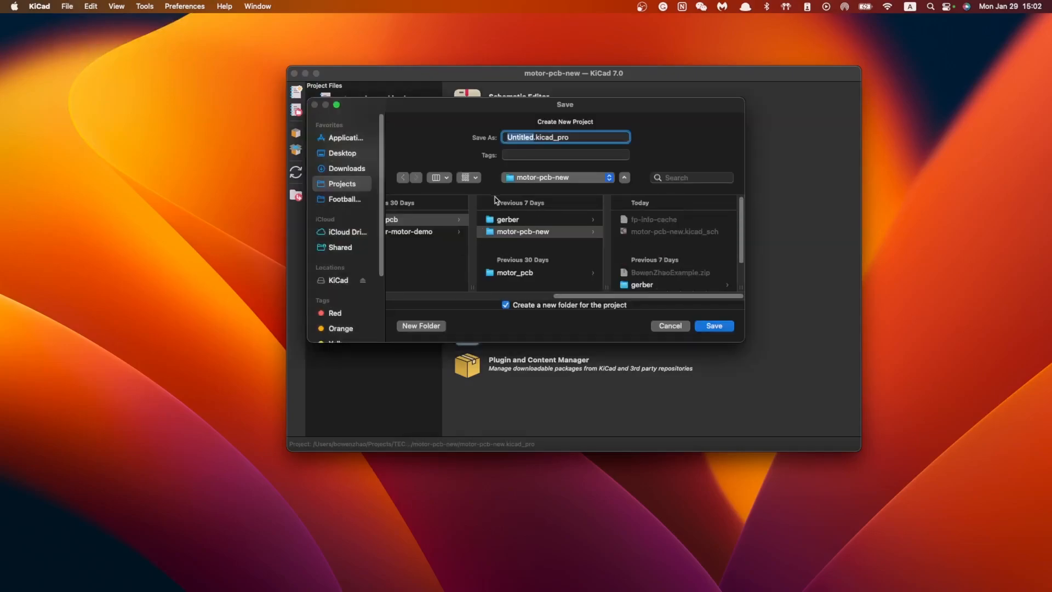
pyautogui.hscroll(-5, 570, 242)
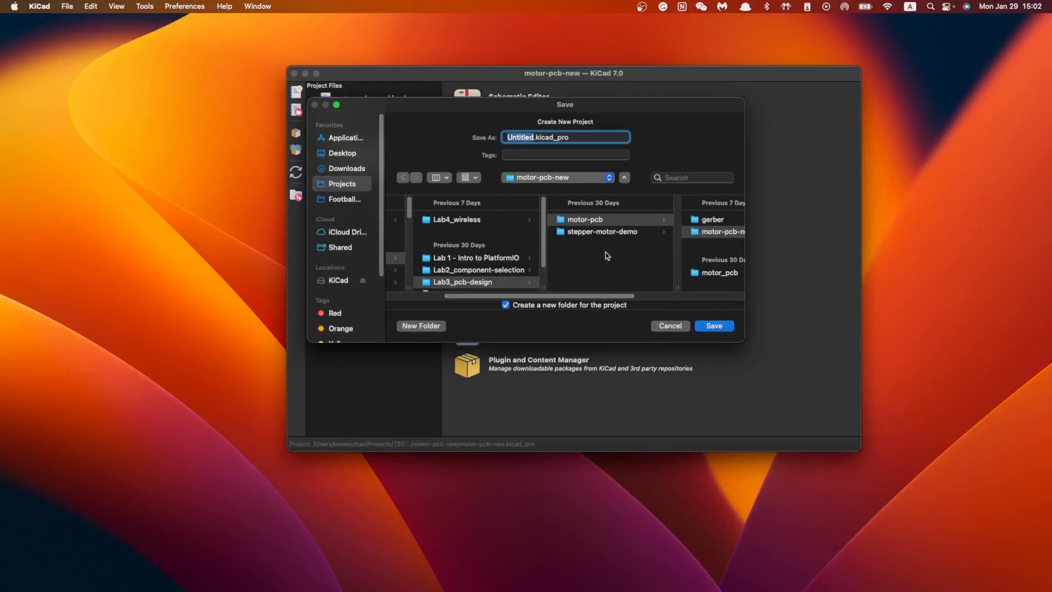
pyautogui.click(533, 180)
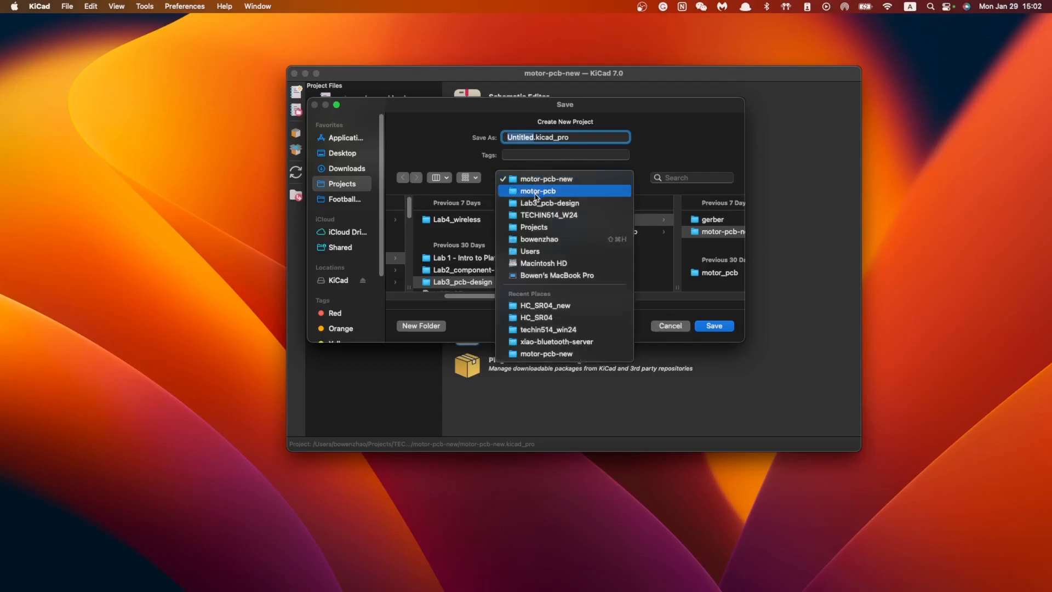
pyautogui.click(537, 191)
pyautogui.click(548, 179)
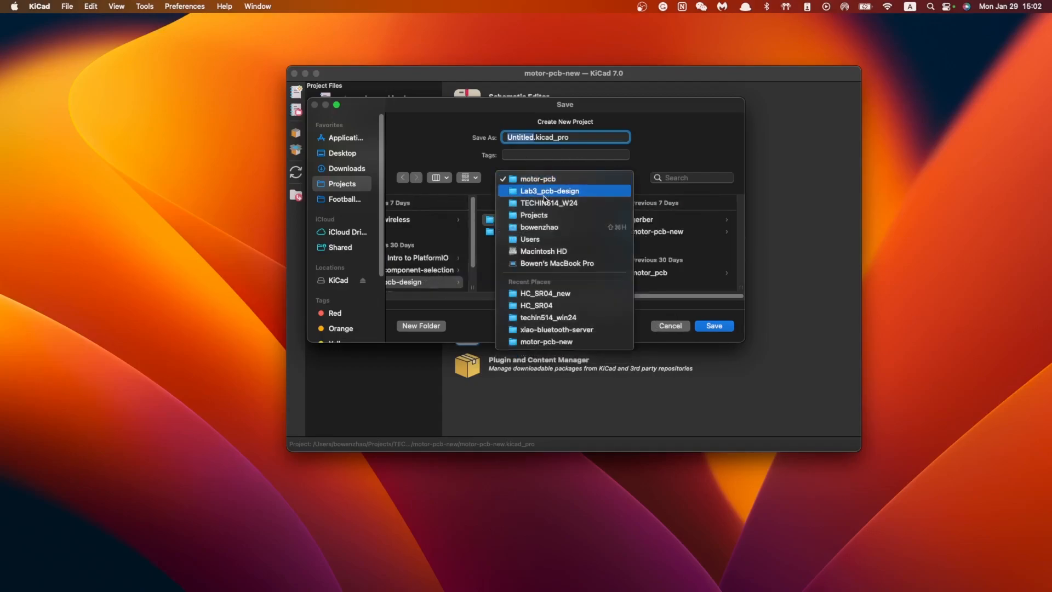
pyautogui.click(545, 192)
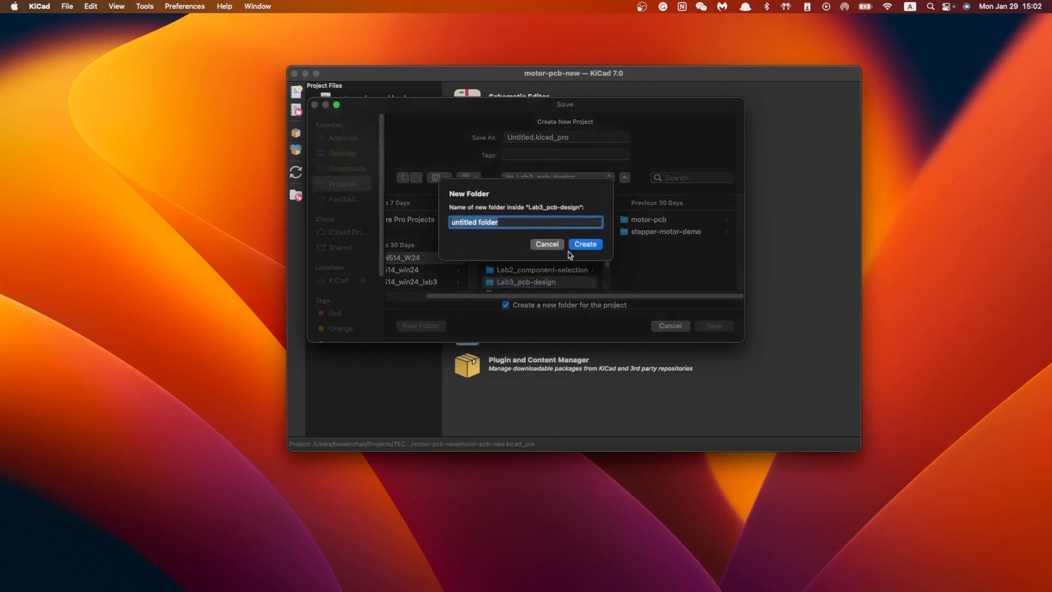
# Create a folder named hc_sr04_demo and save the new project in it as Untitled.kicad_pro
pyautogui.write('hc_sr04_demo')
pyautogui.click(584, 244)
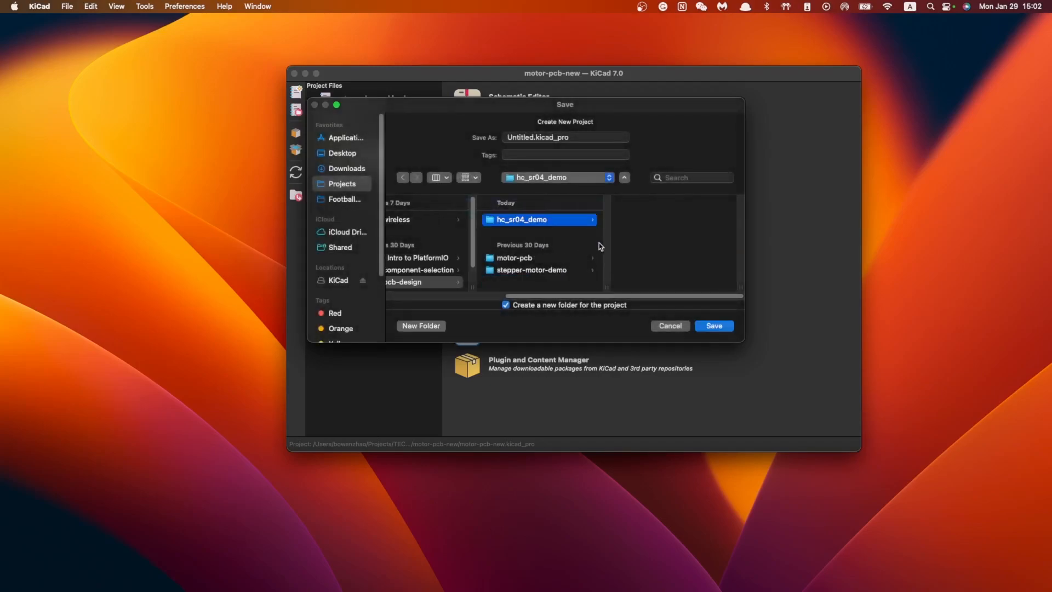
pyautogui.click(714, 325)
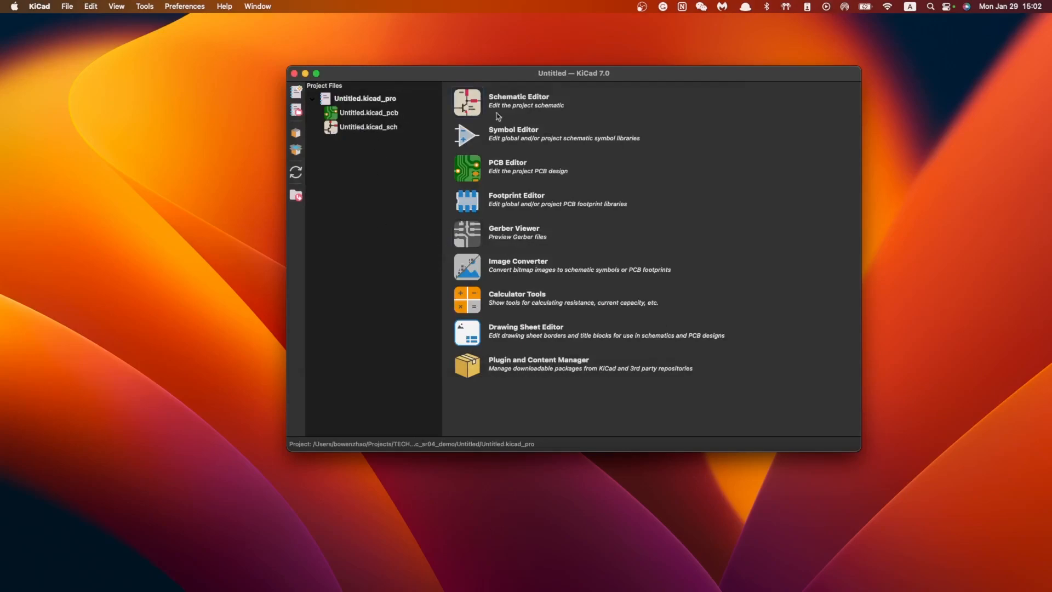
# Open the Schematic Editor and place the HC_SR04_new symbol from the HC_SR04_new library in the upper half of the sheet, left of centre
pyautogui.click(470, 107)
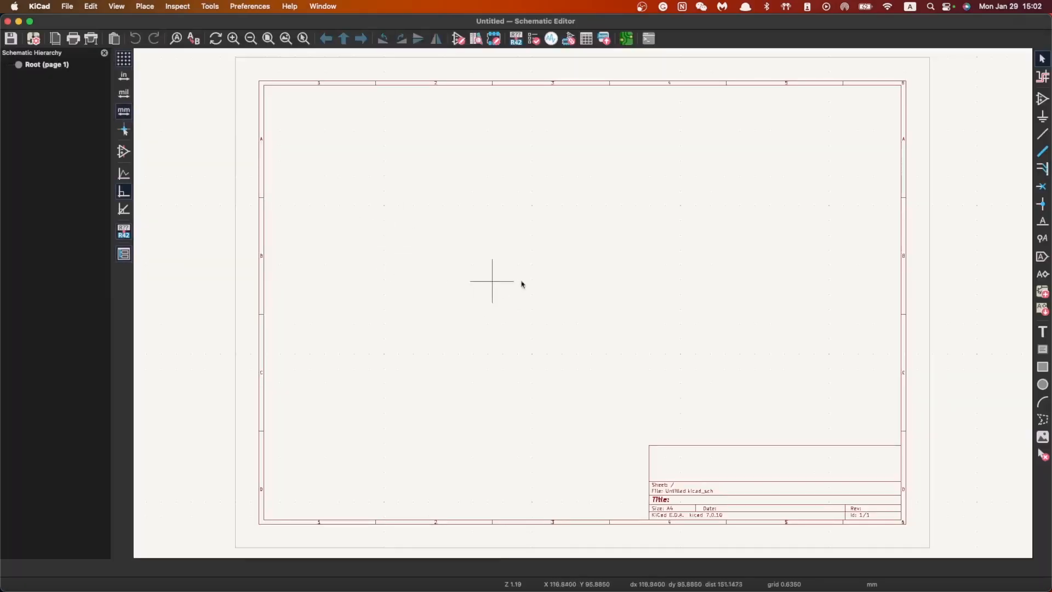
pyautogui.press('a')
pyautogui.scroll(-20, 459, 155)
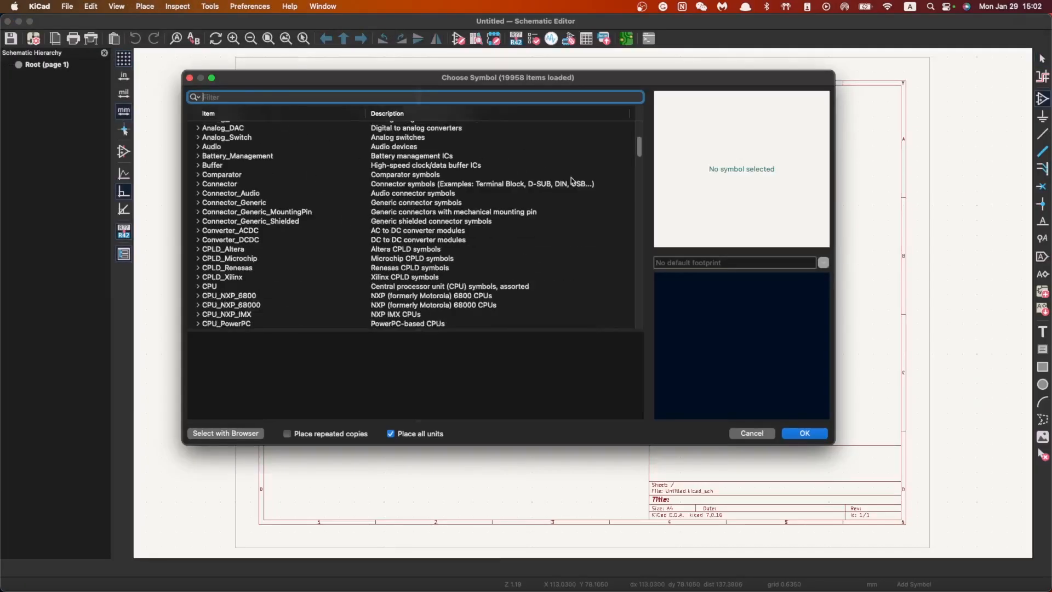
pyautogui.scroll(4, 235, 242)
pyautogui.scroll(-1, 235, 241)
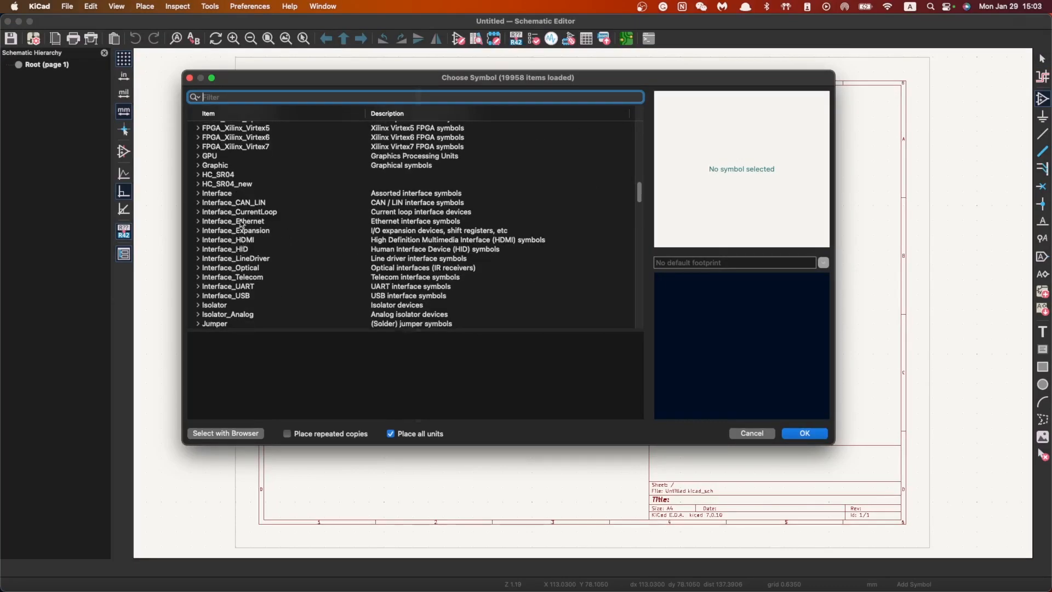
pyautogui.click(198, 184)
pyautogui.click(231, 193)
pyautogui.click(804, 433)
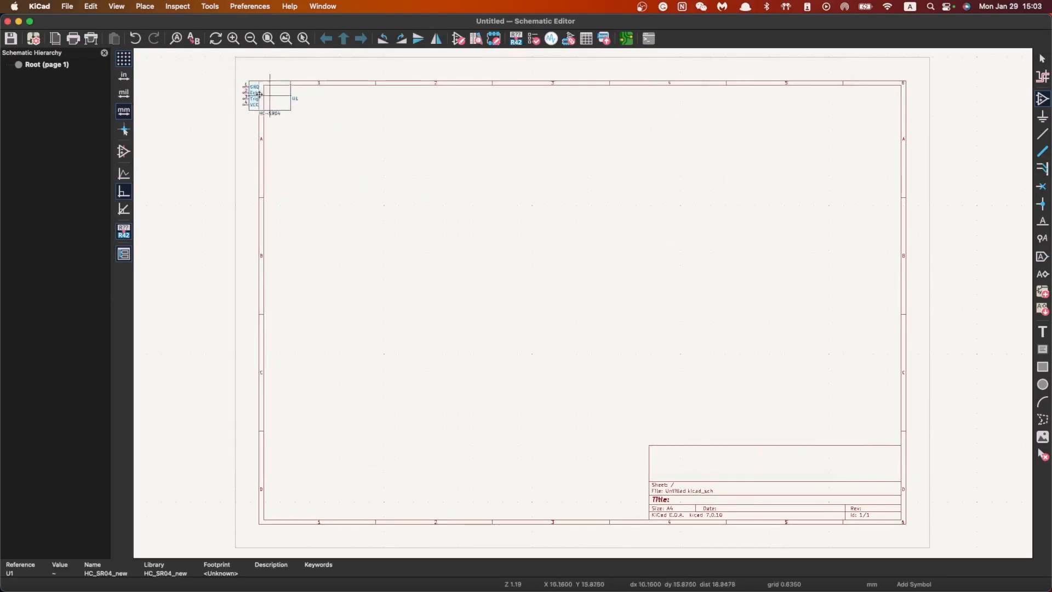
pyautogui.click(463, 236)
pyautogui.press('Escape')
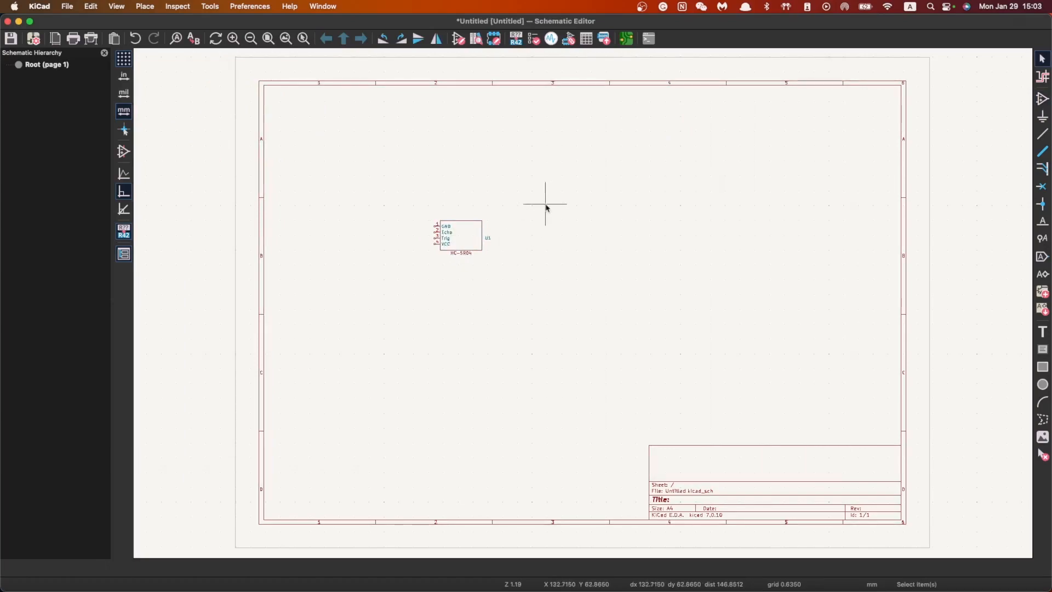
# Place the XIAO_ESP32_SENSE symbol from the xiao_demo library just below the HC-SR04 symbol on the sheet
pyautogui.press('a')
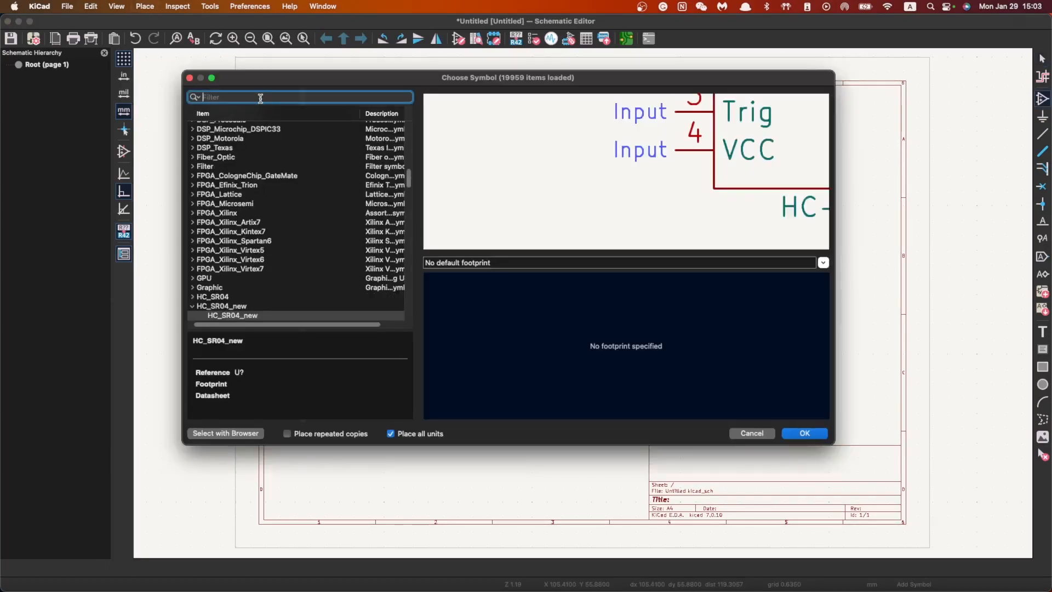
pyautogui.write('see')
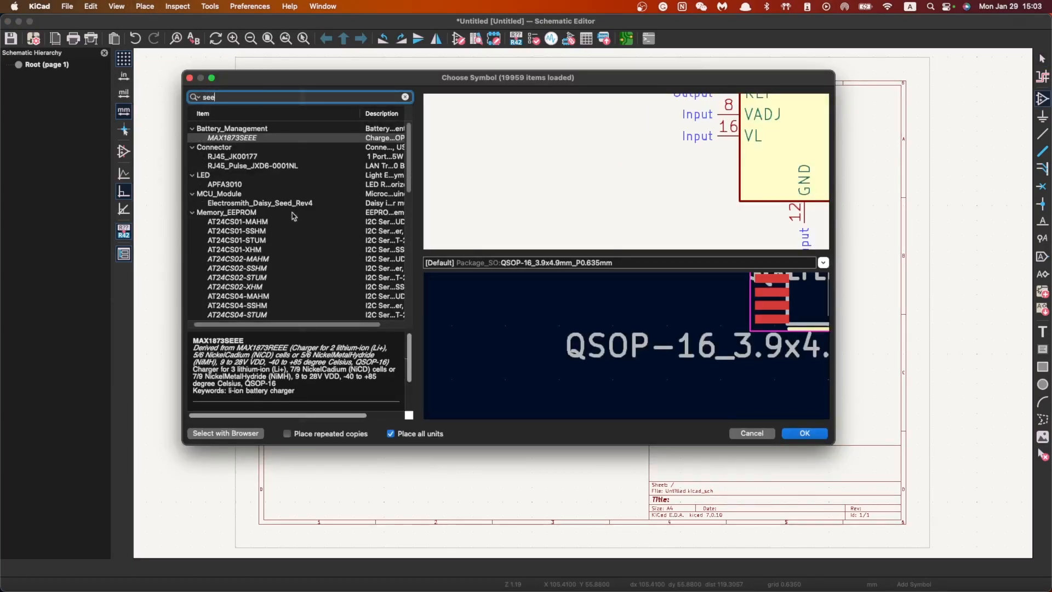
pyautogui.scroll(-10, 294, 213)
pyautogui.scroll(5, 285, 211)
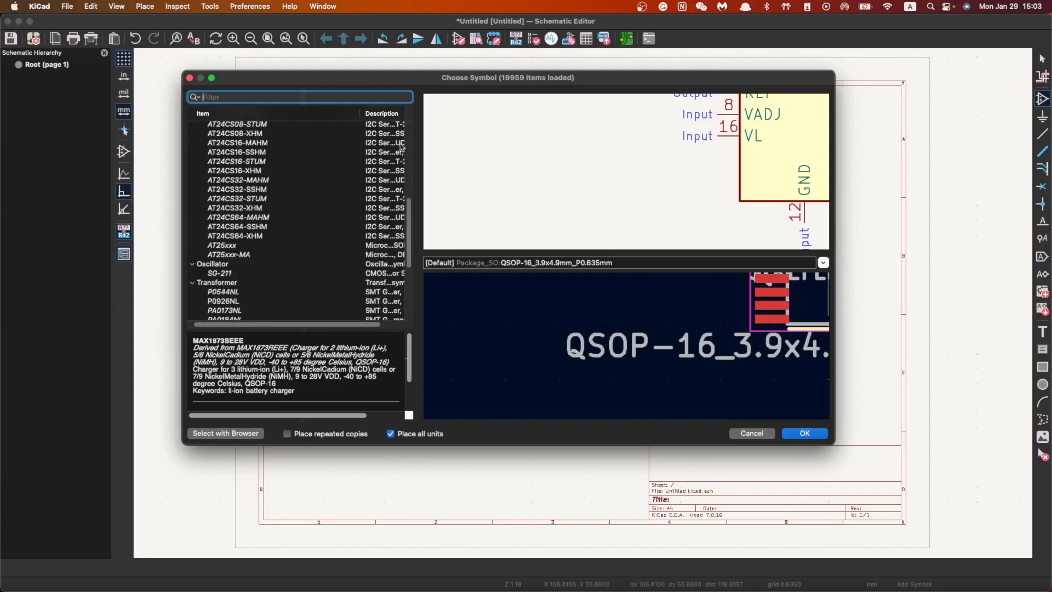
pyautogui.scroll(-15, 409, 178)
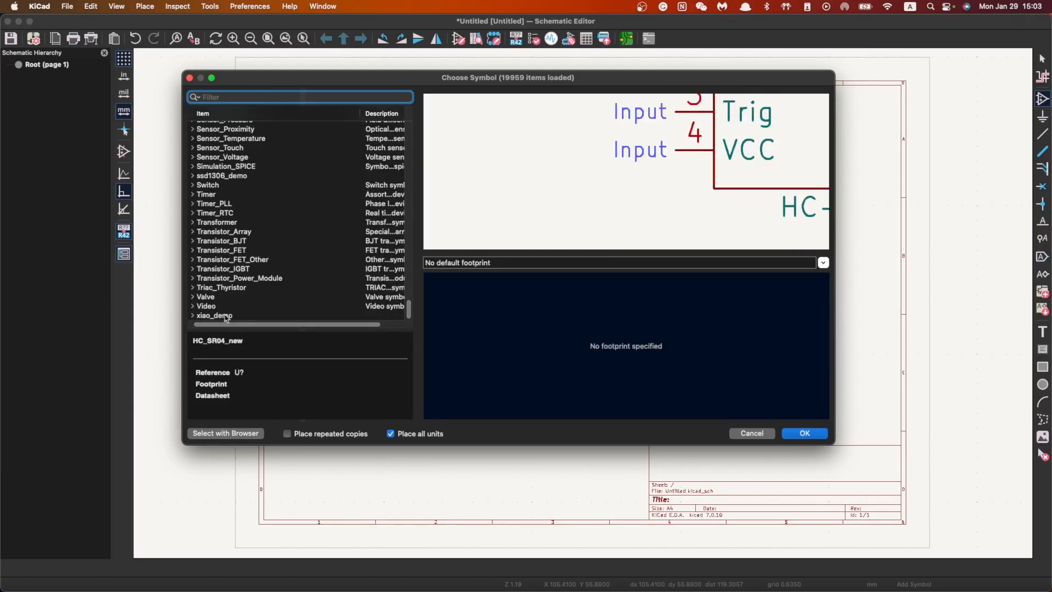
pyautogui.click(193, 315)
pyautogui.click(241, 313)
pyautogui.click(805, 433)
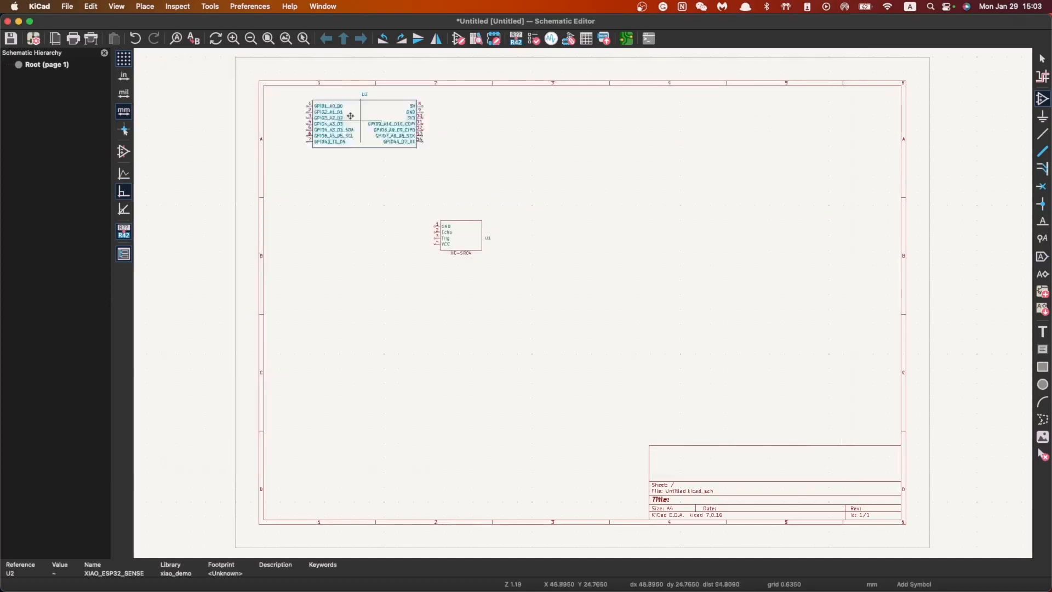
pyautogui.click(485, 288)
pyautogui.scroll(4, 602, 327)
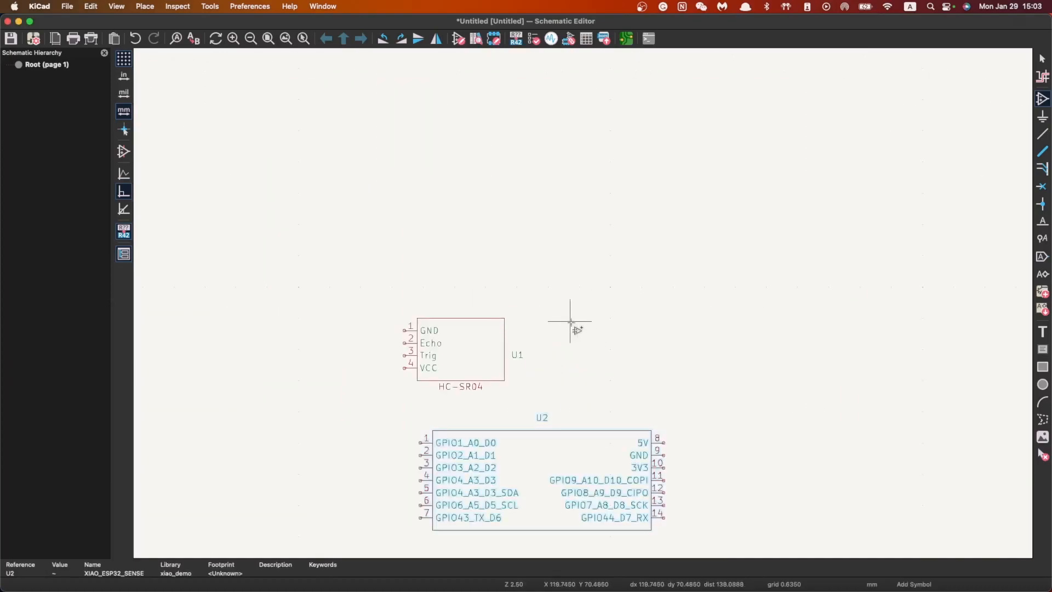
pyautogui.press('Escape')
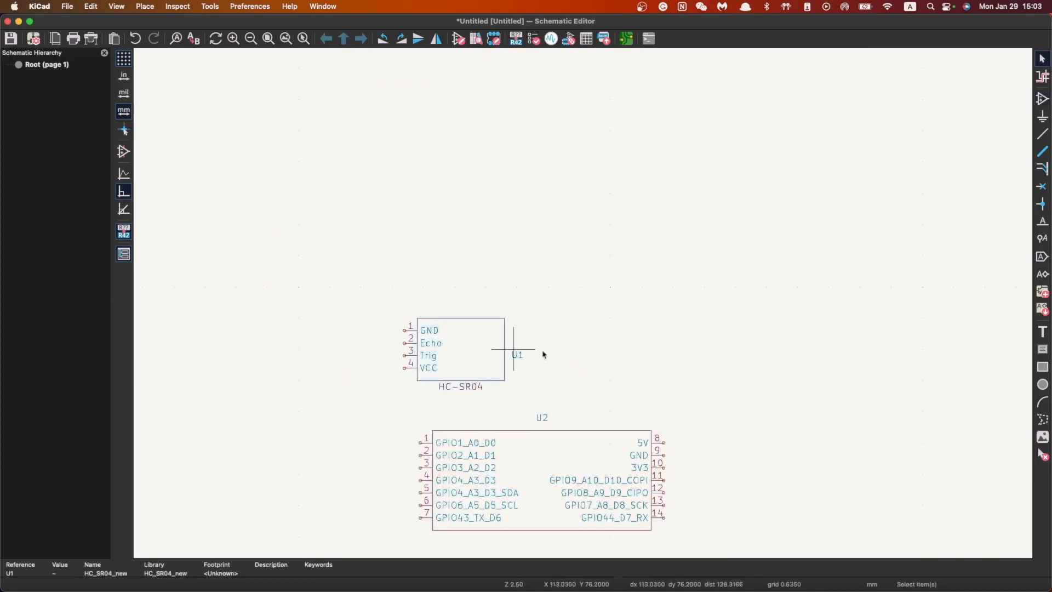
# Wire the HC-SR04's Echo pin to GPIO3_A2_D2 and its Trig pin to GPIO2_A1_D1 on the XIAO symbol, routing around the outside of both symbols
pyautogui.click(1043, 134)
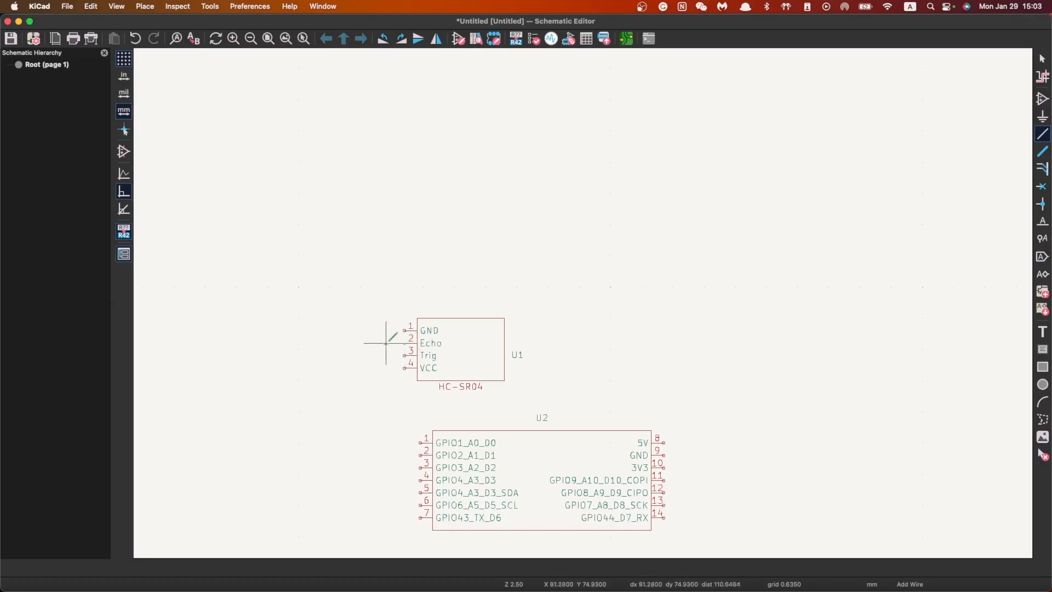
pyautogui.click(361, 344)
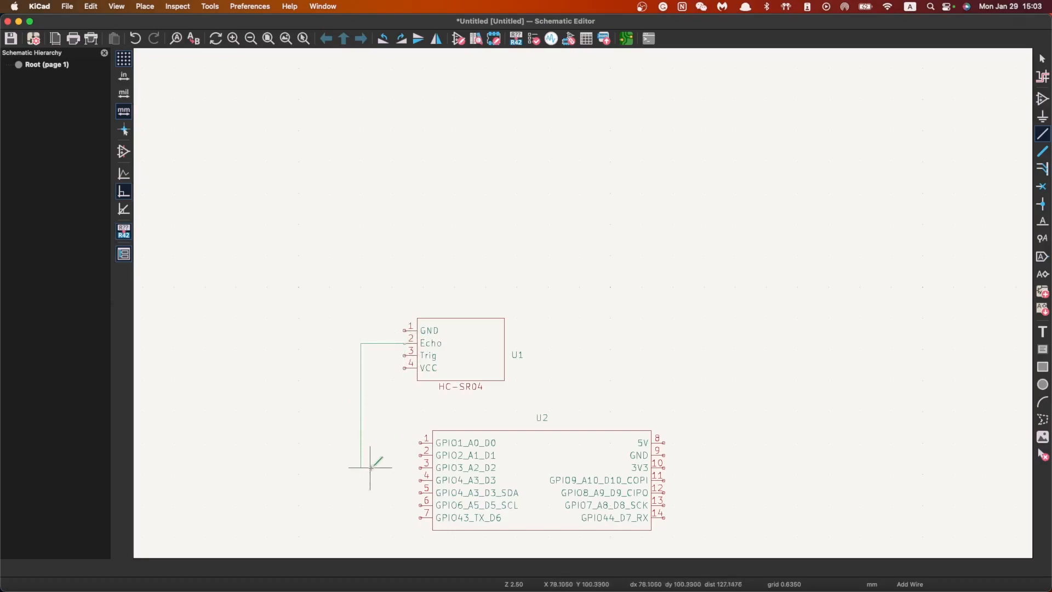
pyautogui.click(425, 467)
pyautogui.click(391, 355)
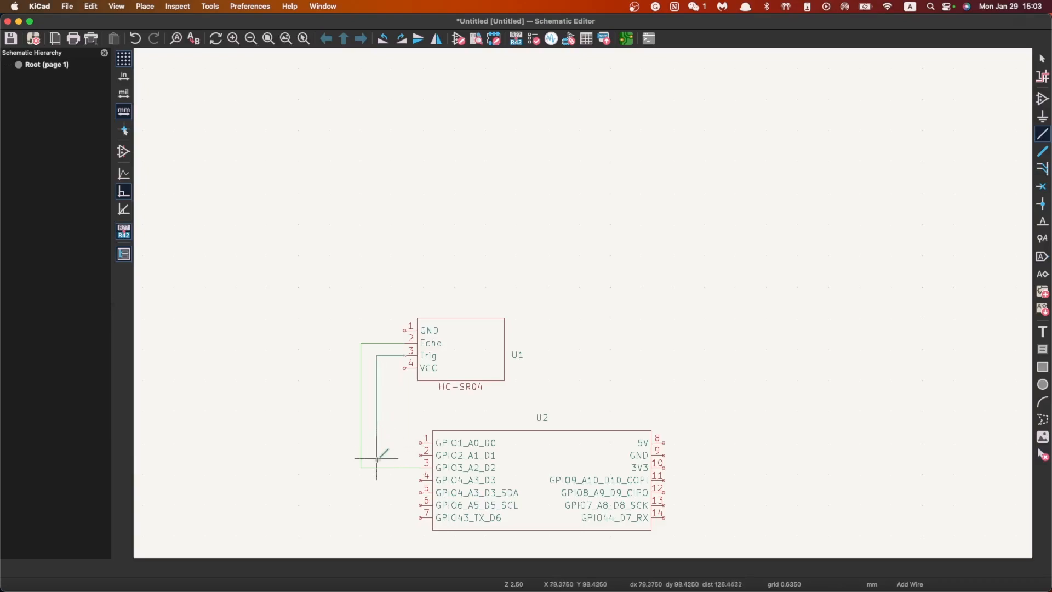
pyautogui.click(425, 455)
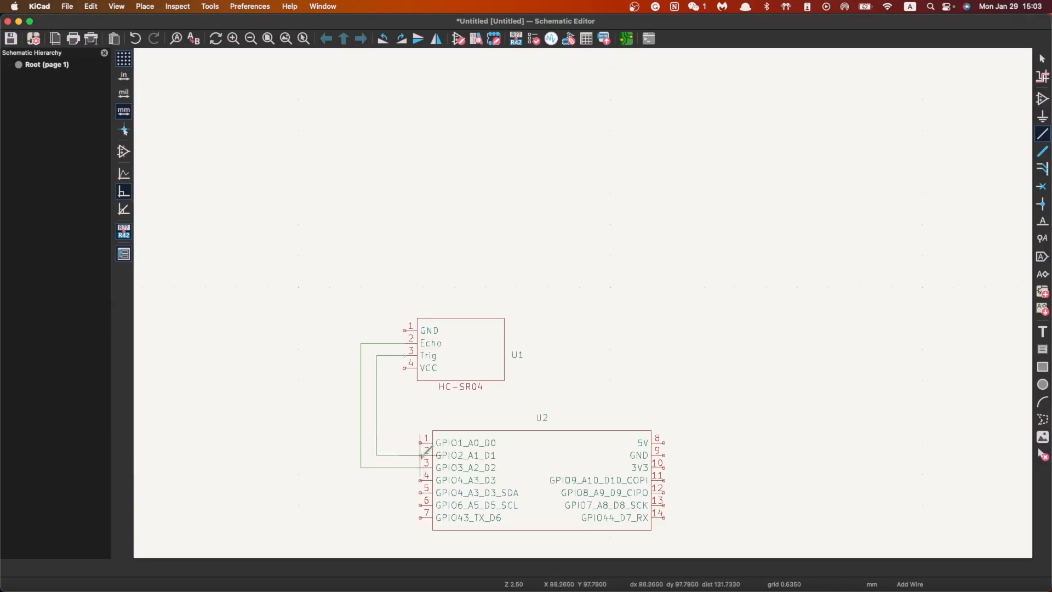
# Start a wire from the HC-SR04's VCC pin, heading down toward the XIAO symbol
pyautogui.click(406, 369)
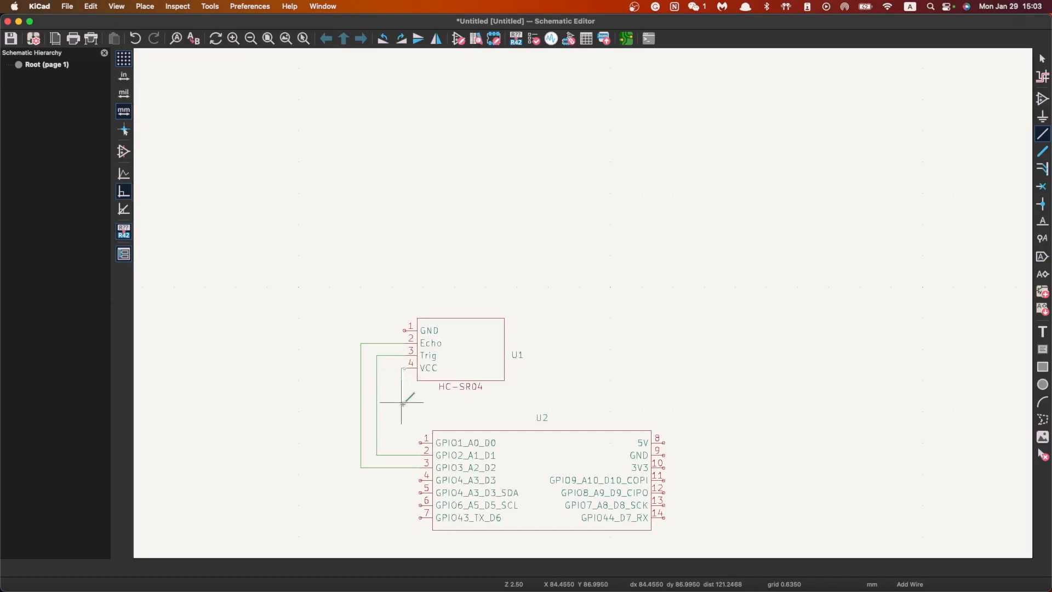
# Draw a wire from U1's VCC pin down, across between U1 and U2, and up to an open end beside U1
pyautogui.click(636, 396)
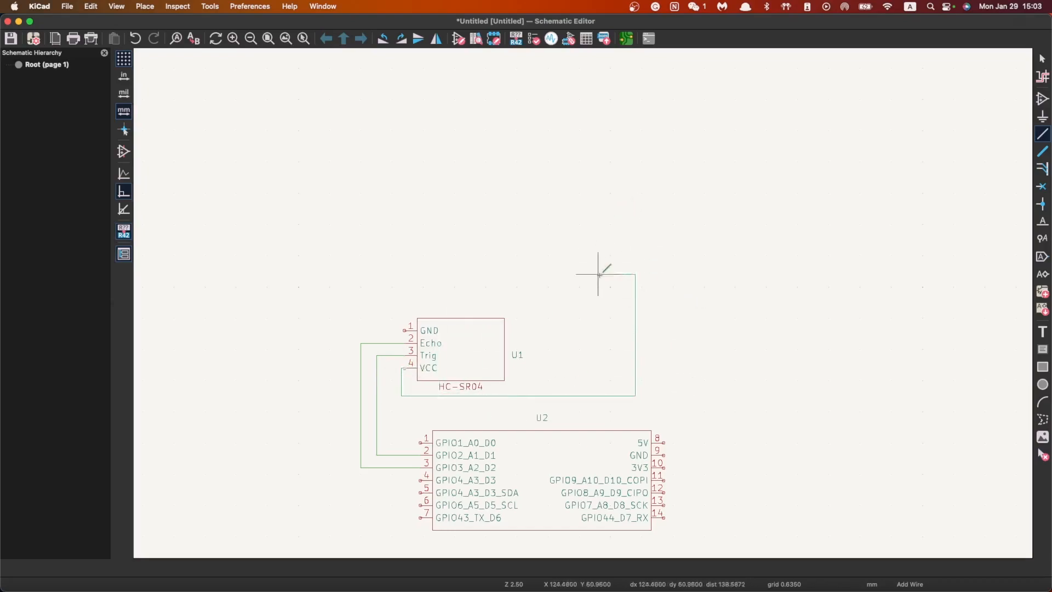
pyautogui.press('Escape')
pyautogui.click(406, 369)
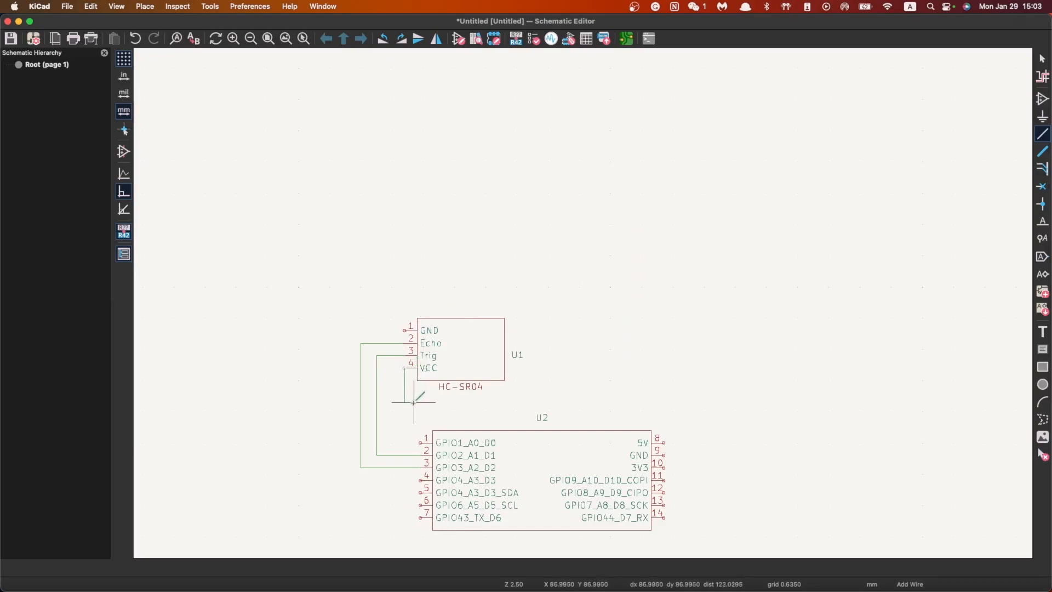
pyautogui.click(664, 402)
pyautogui.doubleClick(666, 321)
pyautogui.press('Escape')
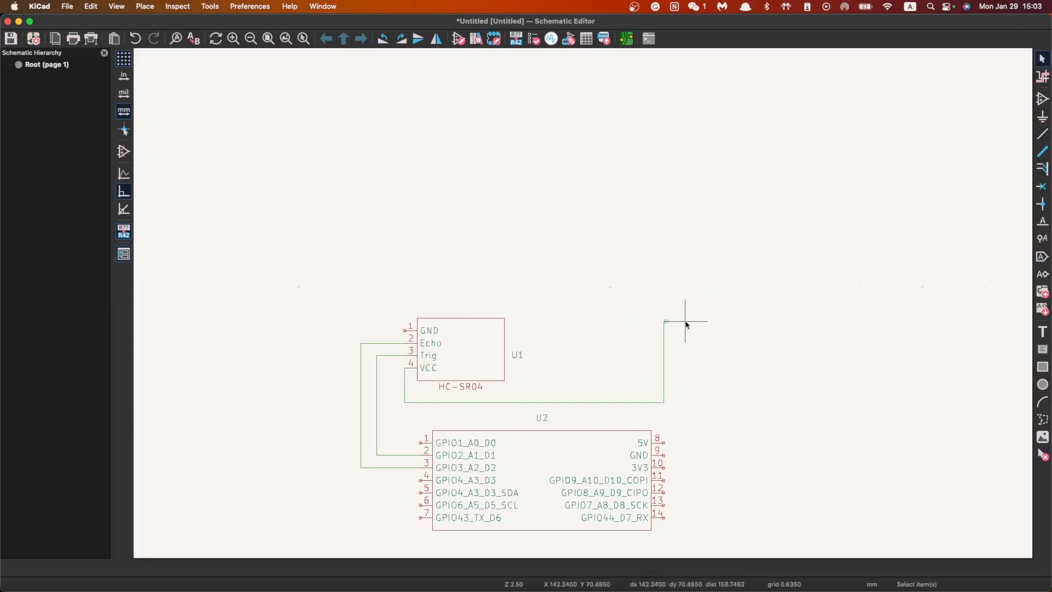
# Place a VCC power symbol from the power library above the open end of the new wire
pyautogui.click(1043, 116)
pyautogui.click(554, 321)
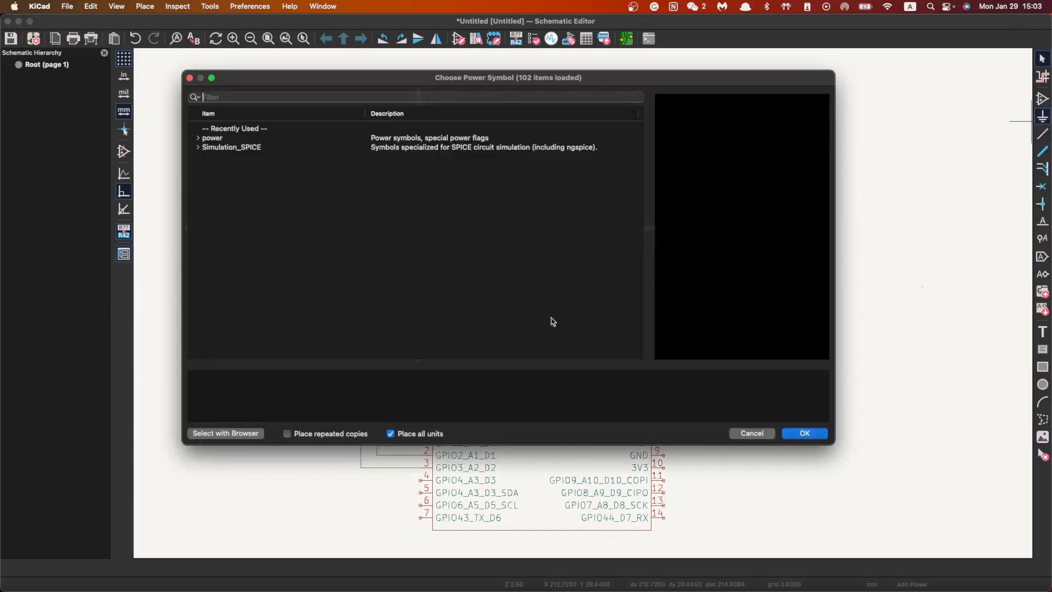
pyautogui.click(199, 138)
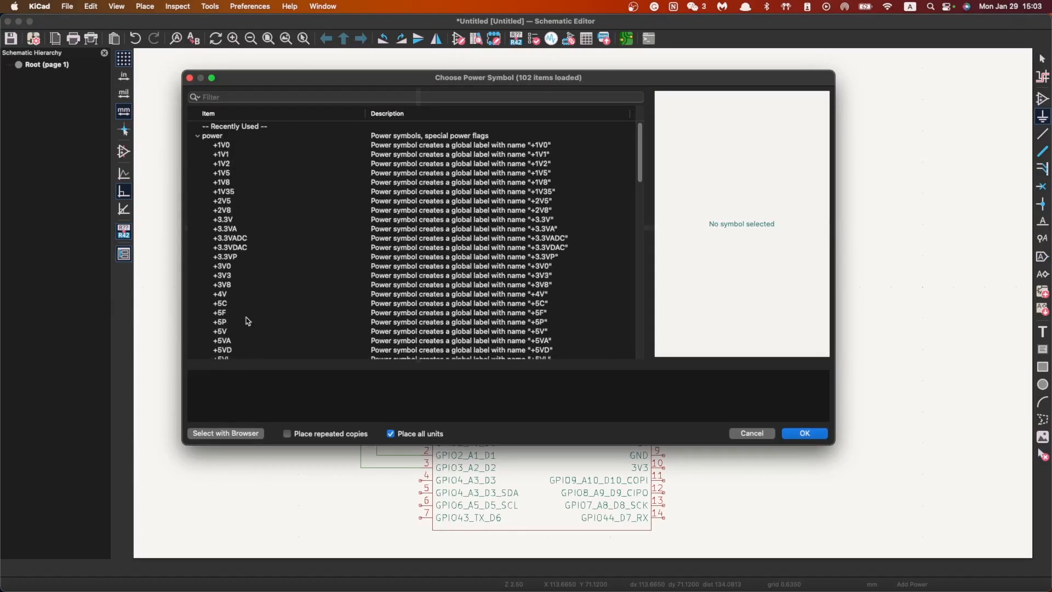
pyautogui.scroll(-10, 245, 321)
pyautogui.scroll(-5, 248, 327)
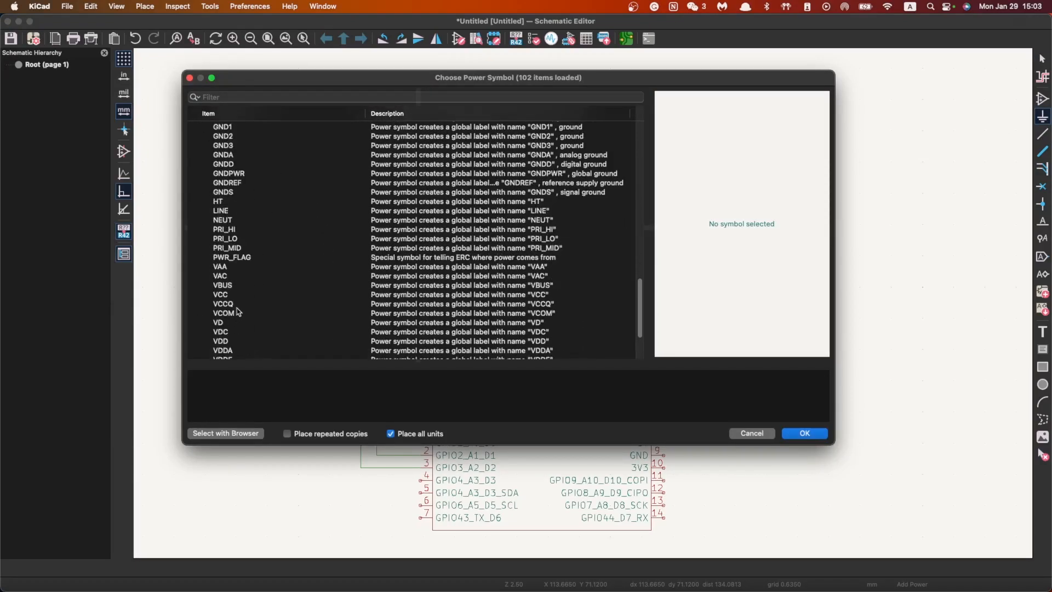
pyautogui.doubleClick(236, 295)
pyautogui.click(660, 243)
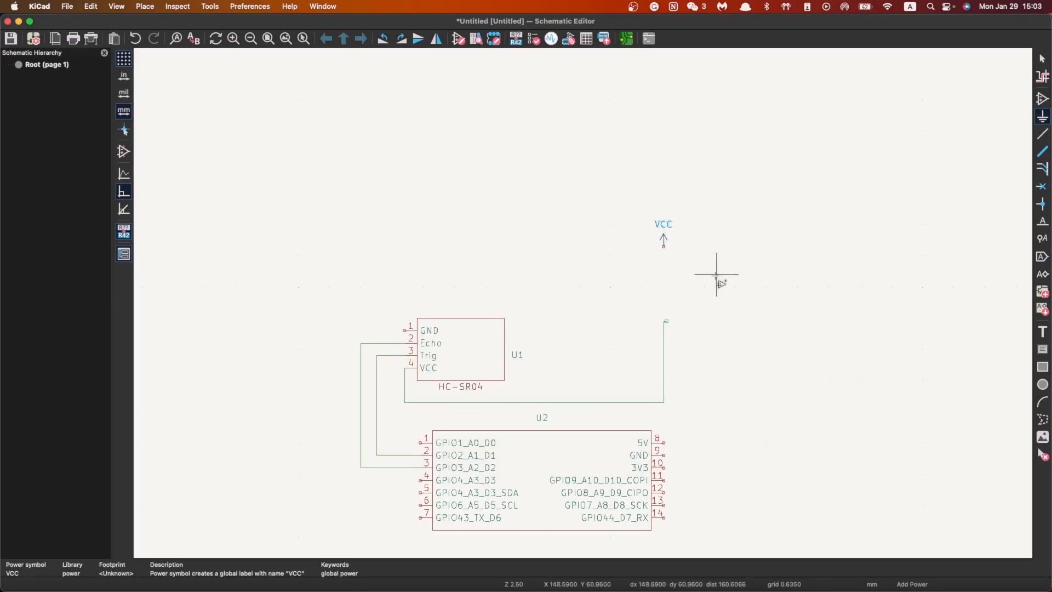
pyautogui.press('Escape')
# Place a GND power symbol from the power library in the free area above and to the right of U2
pyautogui.click(1043, 116)
pyautogui.click(973, 152)
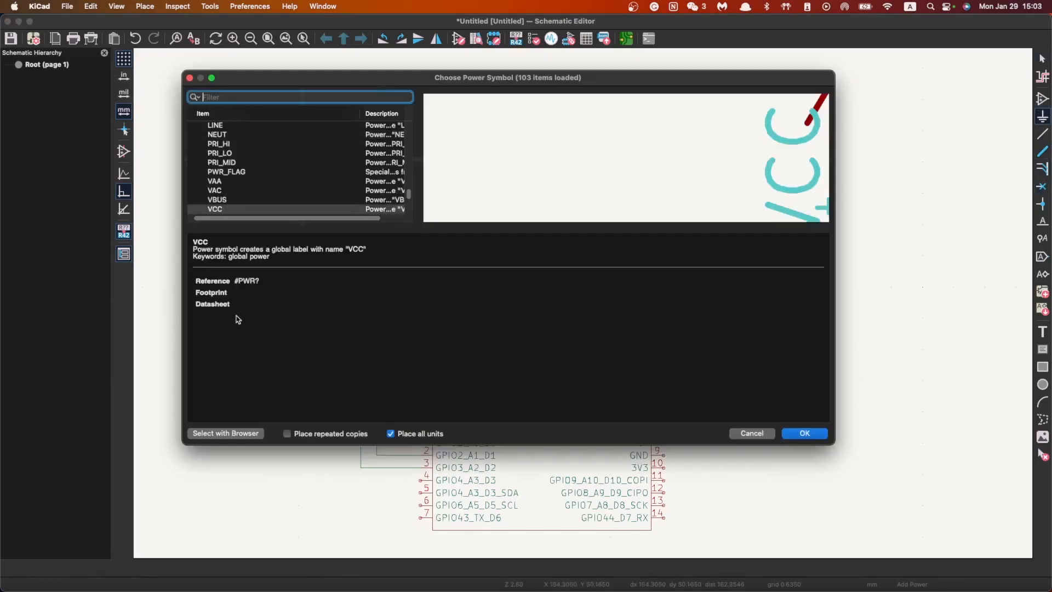
pyautogui.scroll(-3, 263, 184)
pyautogui.scroll(5, 247, 175)
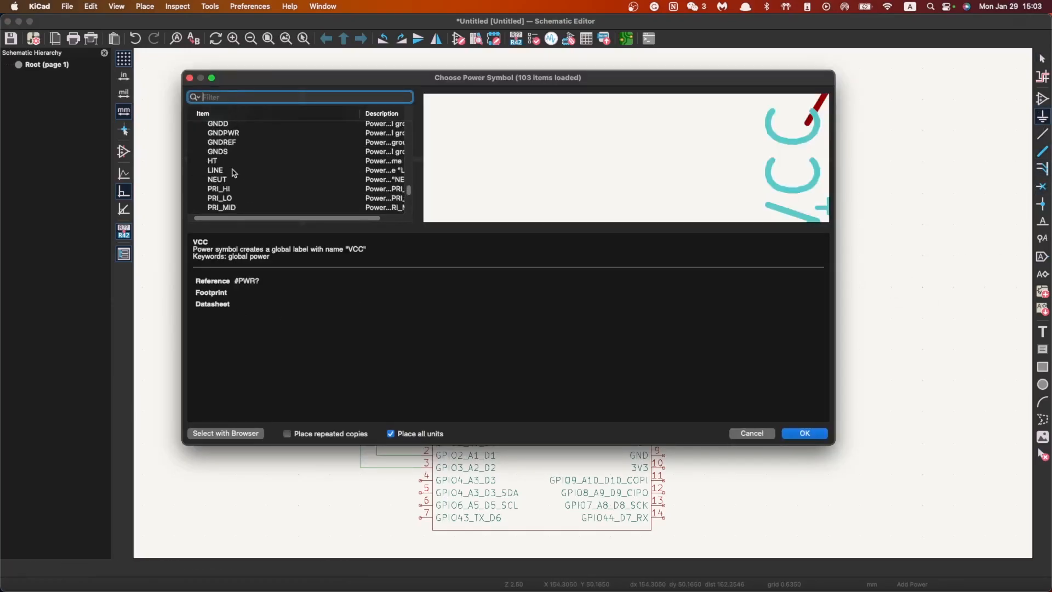
pyautogui.scroll(2, 236, 137)
pyautogui.doubleClick(230, 133)
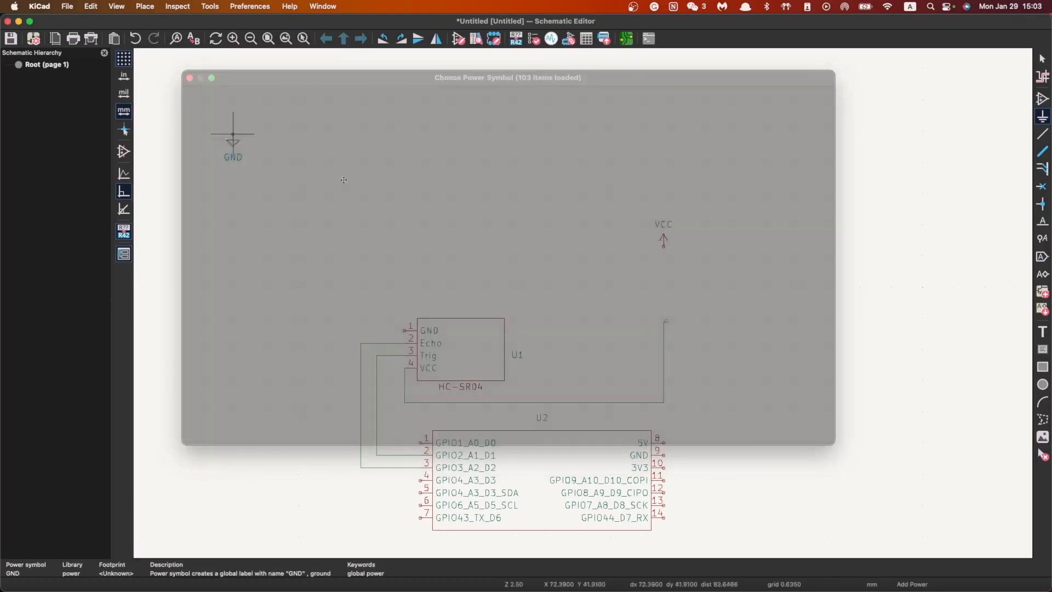
pyautogui.click(738, 393)
pyautogui.press('Escape')
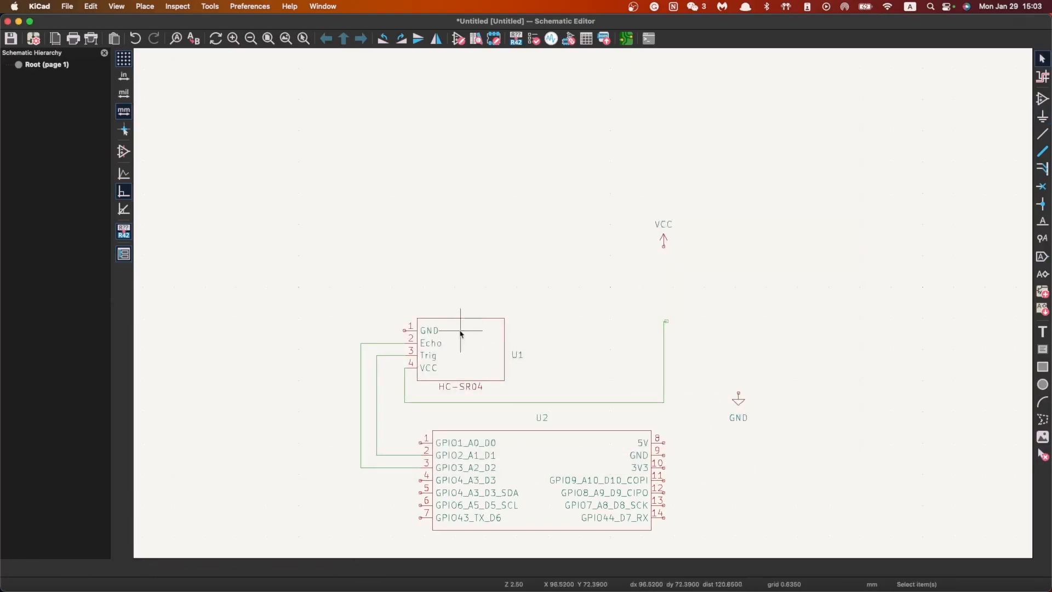
pyautogui.click(1042, 133)
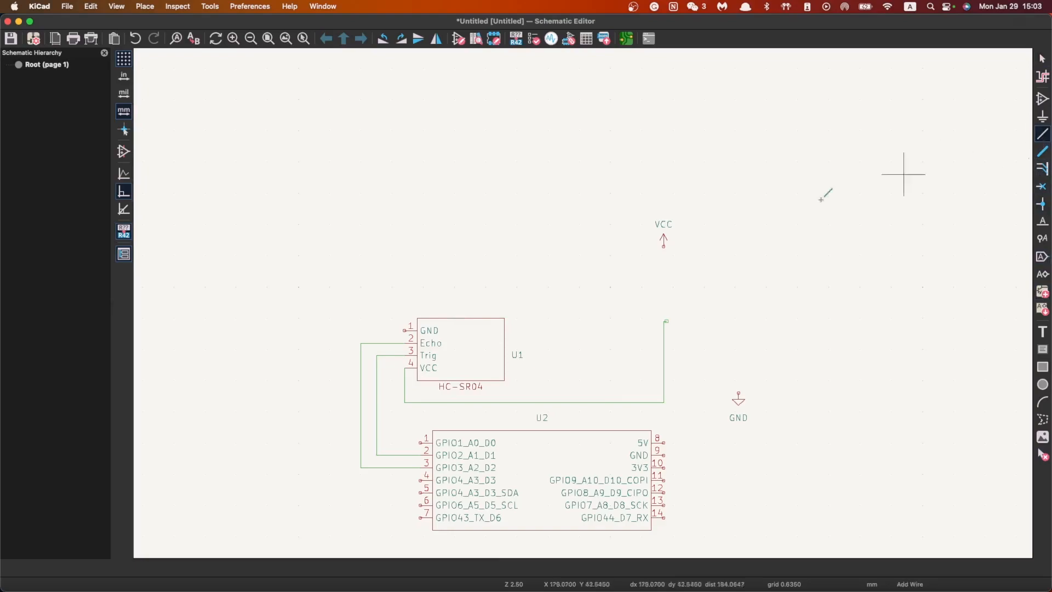
pyautogui.click(405, 330)
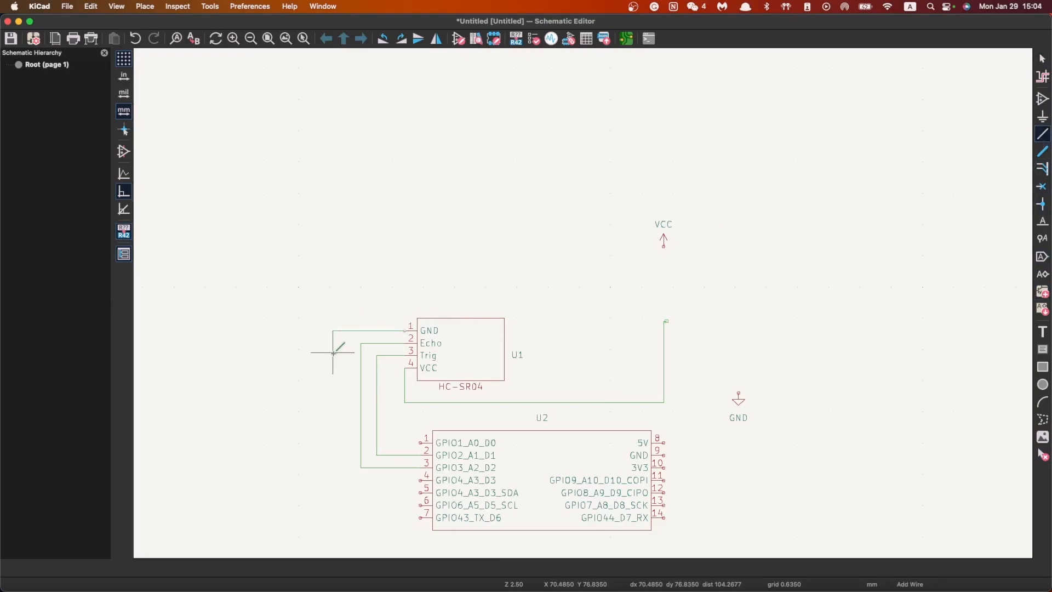
pyautogui.press('Escape')
pyautogui.press('Escape')
# Move the GND symbol to the left of U1 and wire it to U1's GND pin
pyautogui.click(740, 405)
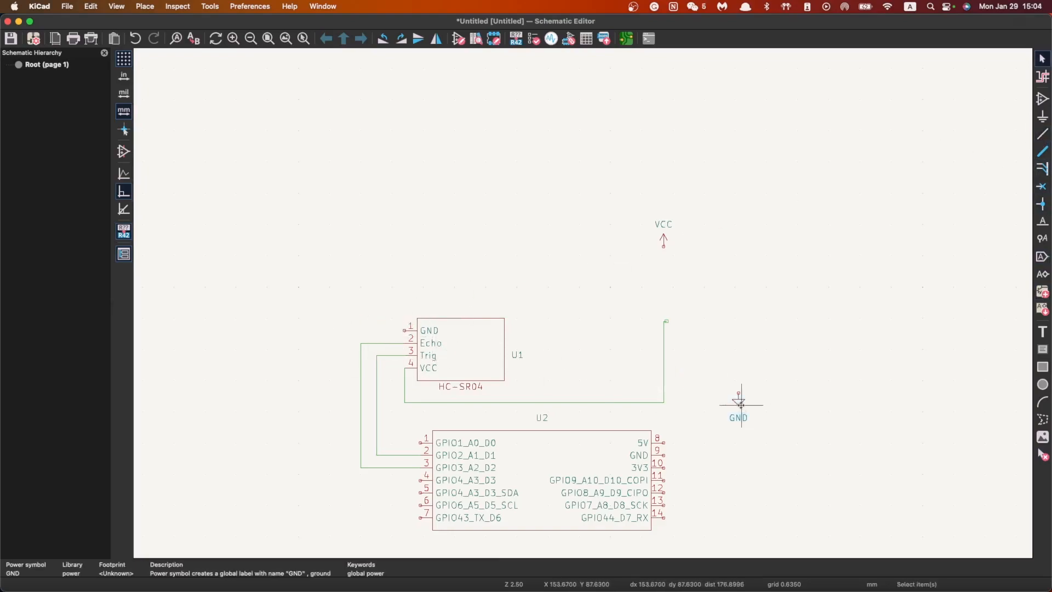
pyautogui.press('m')
pyautogui.click(310, 350)
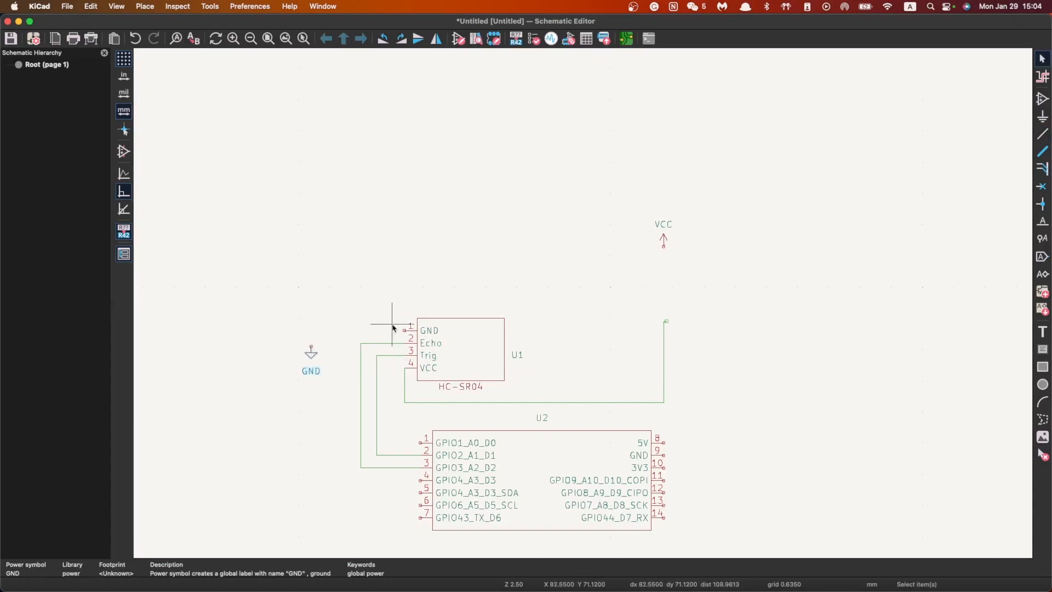
pyautogui.click(1043, 134)
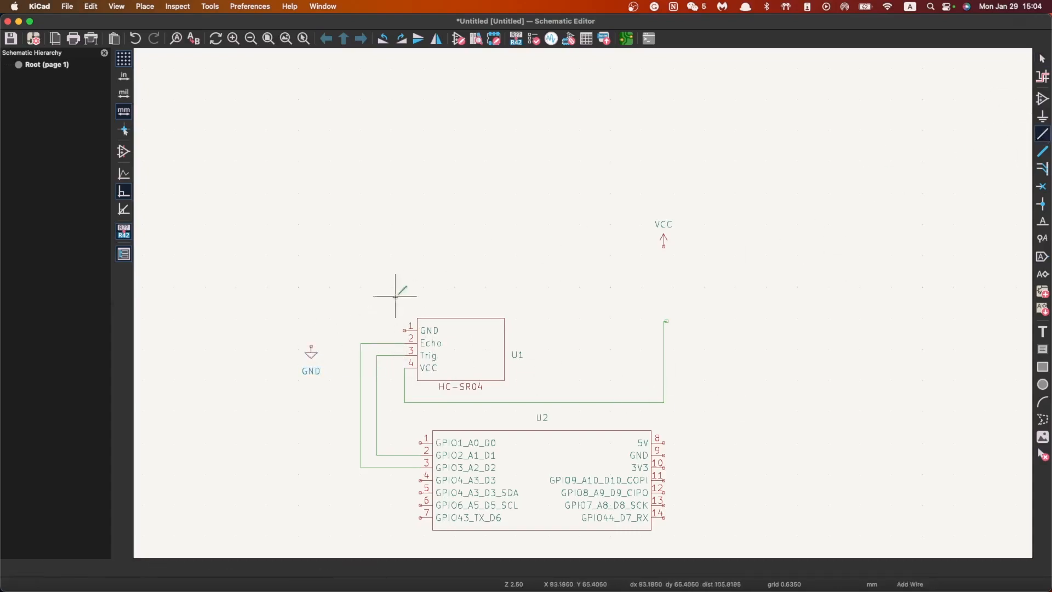
pyautogui.click(405, 330)
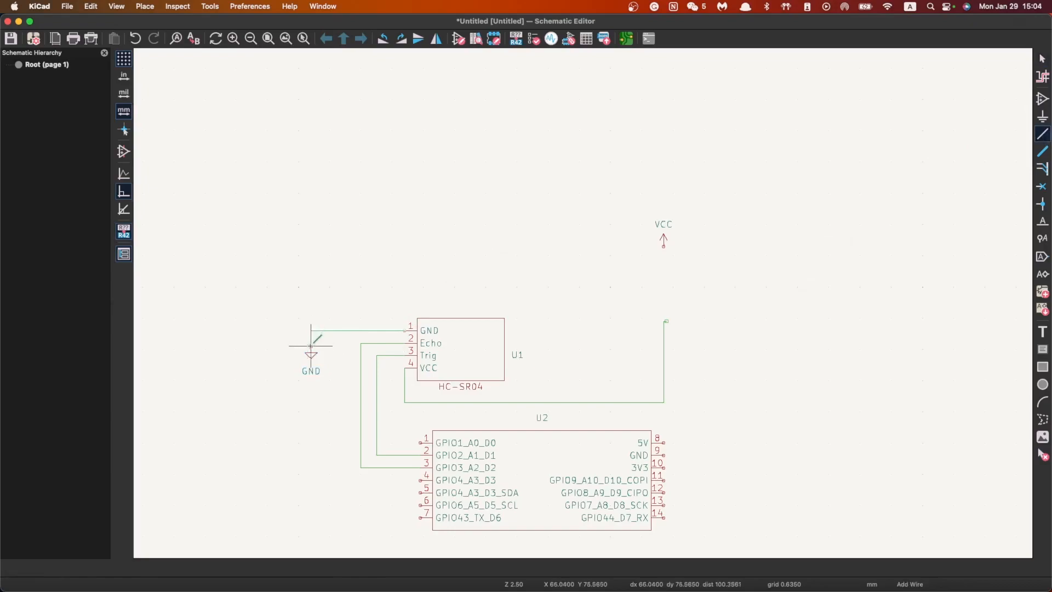
pyautogui.click(310, 345)
pyautogui.press('Escape')
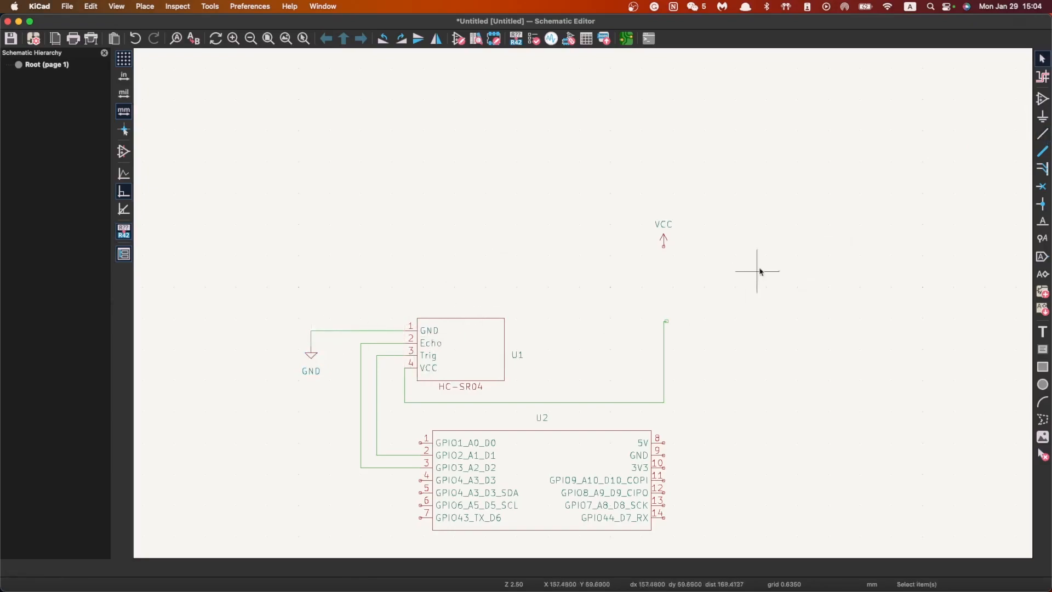
# Delete the long horizontal and far vertical segments of the VCC wire, leaving the short stub below U1's VCC pin
pyautogui.moveTo(648, 297); pyautogui.dragTo(707, 413)
pyautogui.press('Delete')
pyautogui.click(581, 402)
pyautogui.press('Delete')
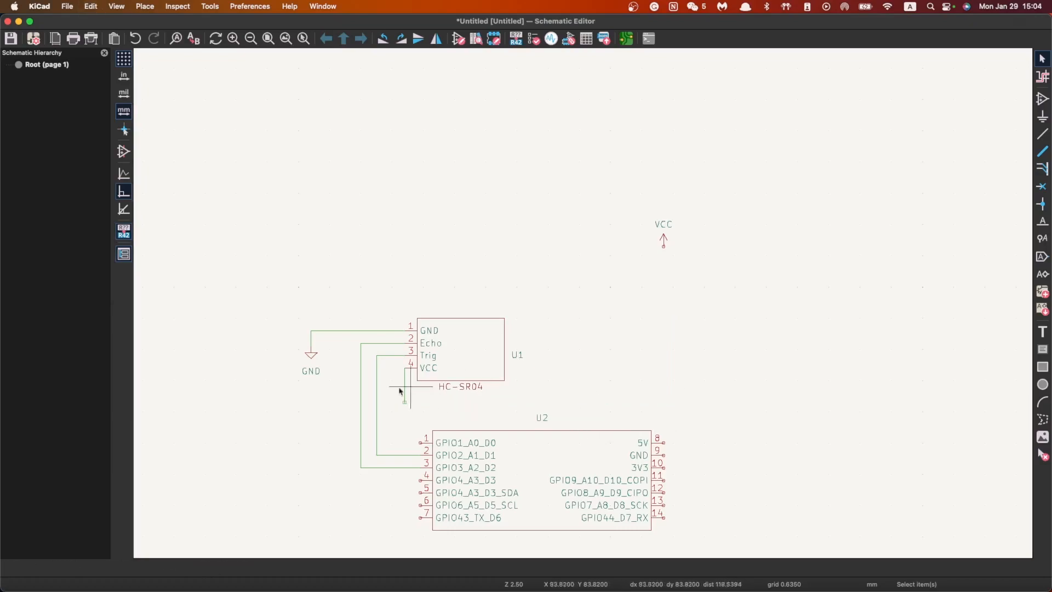
# Rotate the VCC symbol to point right and move it onto the end of the wire stub below U1's VCC pin
pyautogui.click(663, 239)
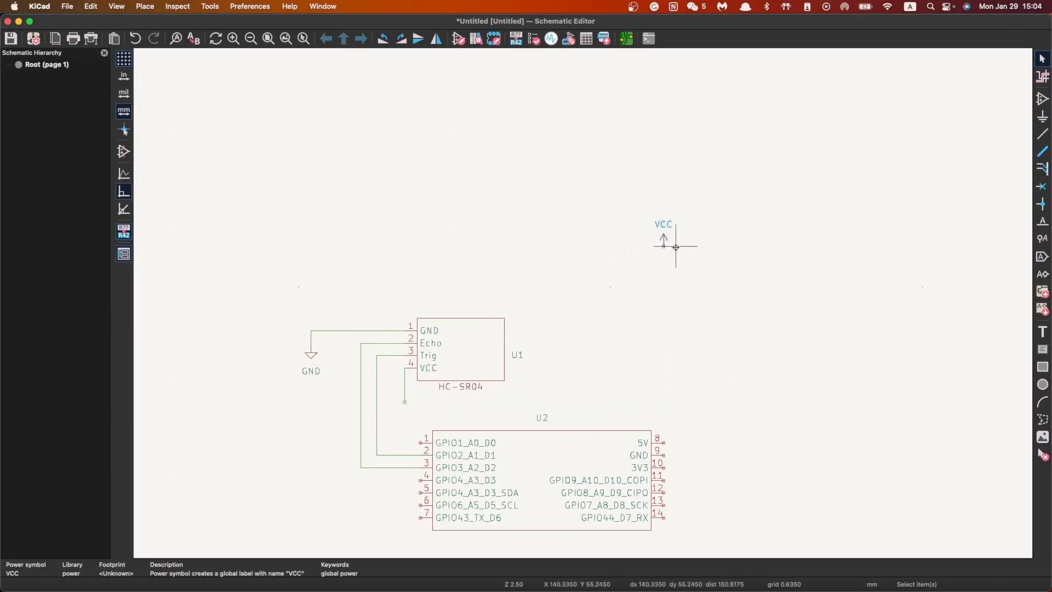
pyautogui.press('r')
pyautogui.press('m')
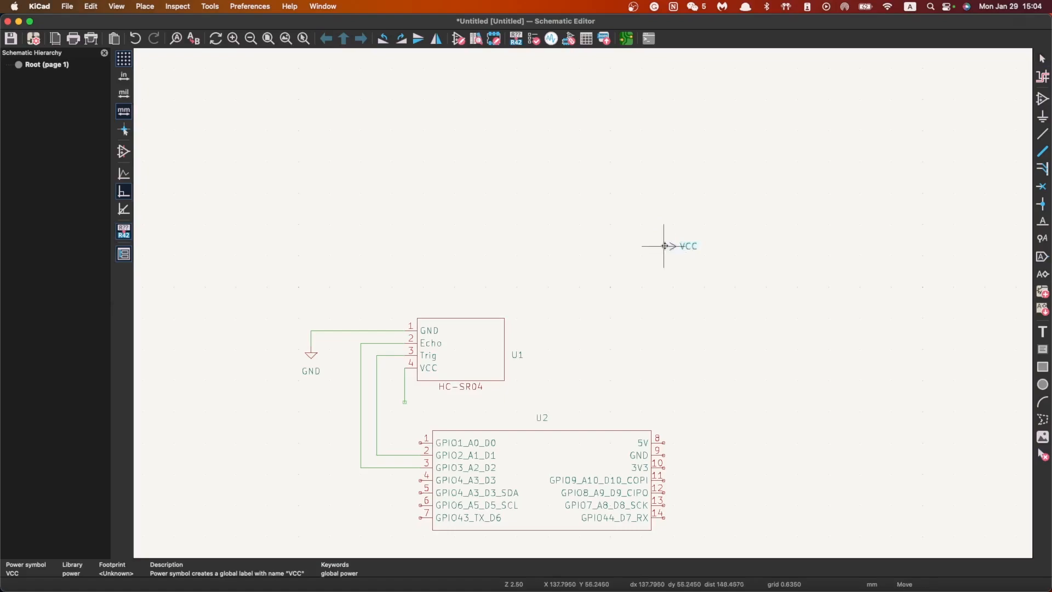
pyautogui.click(406, 403)
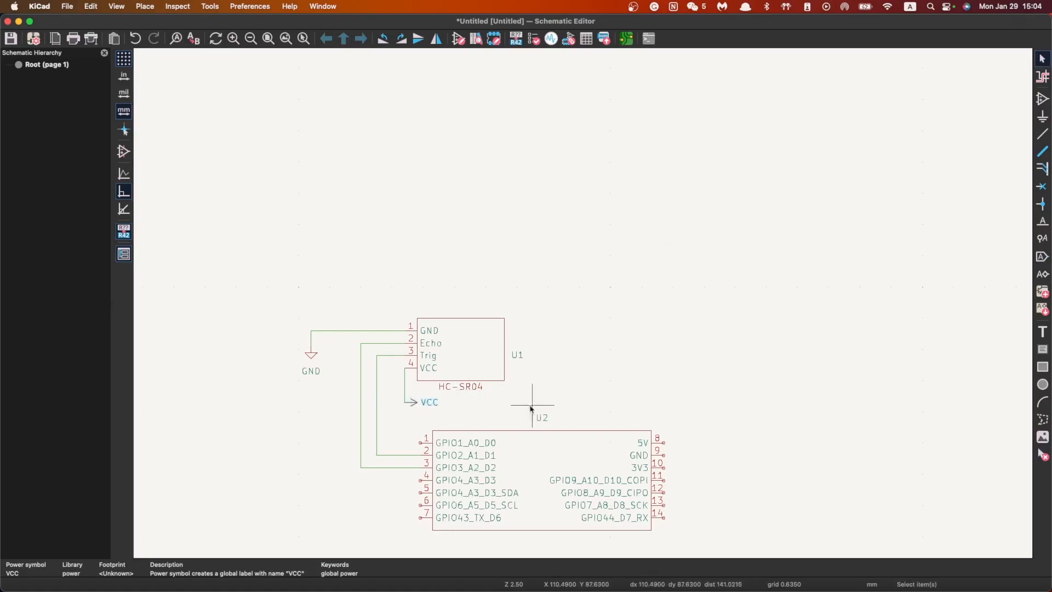
pyautogui.click(426, 403)
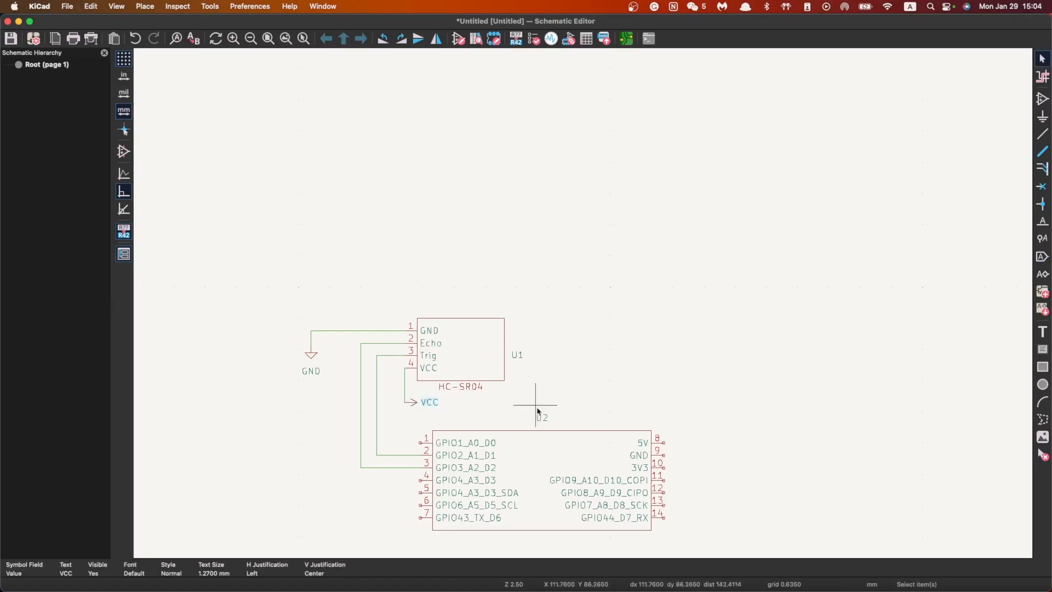
pyautogui.click(423, 412)
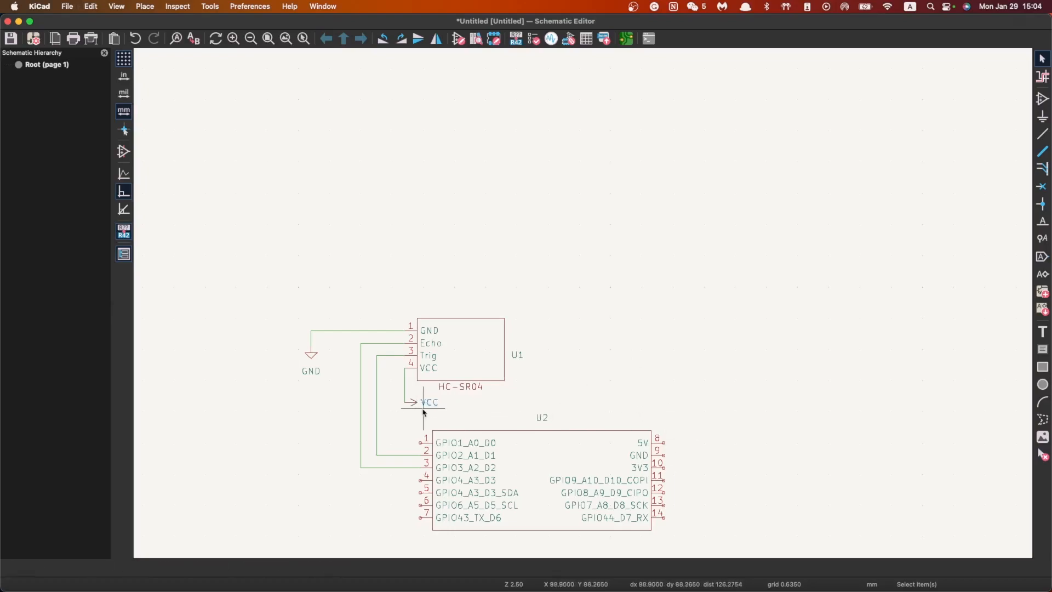
# Duplicate the VCC symbol and place the copy beside U2's 5V pin
pyautogui.click(413, 405)
pyautogui.press('super+d')
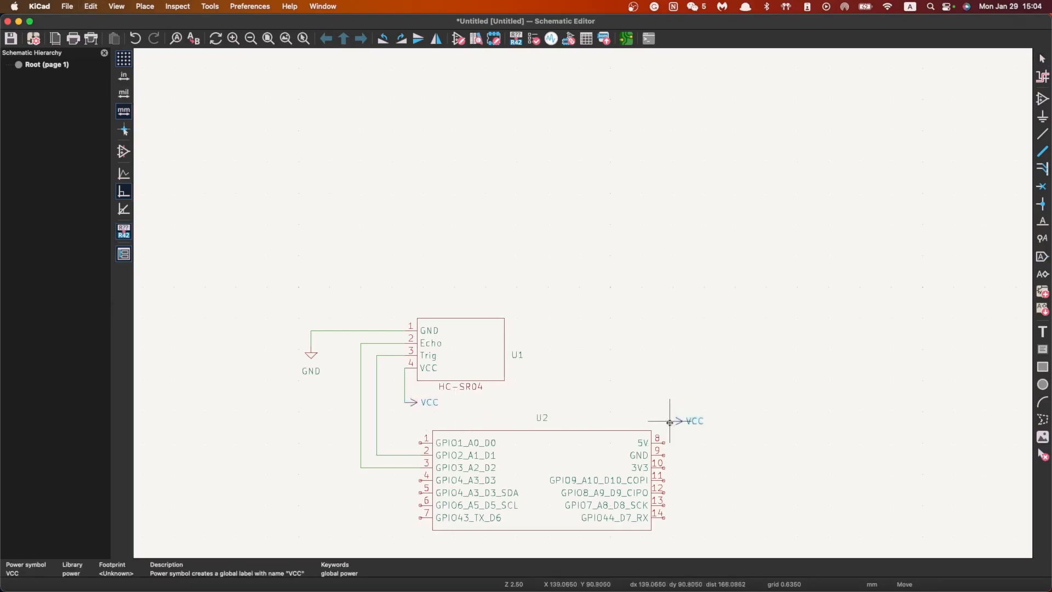
pyautogui.click(666, 443)
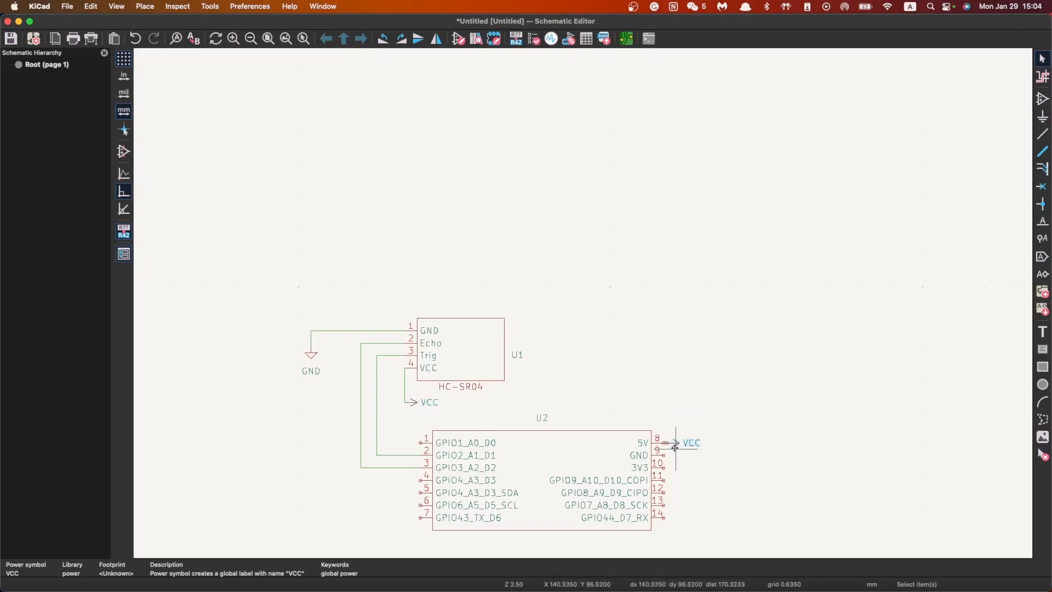
pyautogui.scroll(3, 675, 447)
pyautogui.click(548, 296)
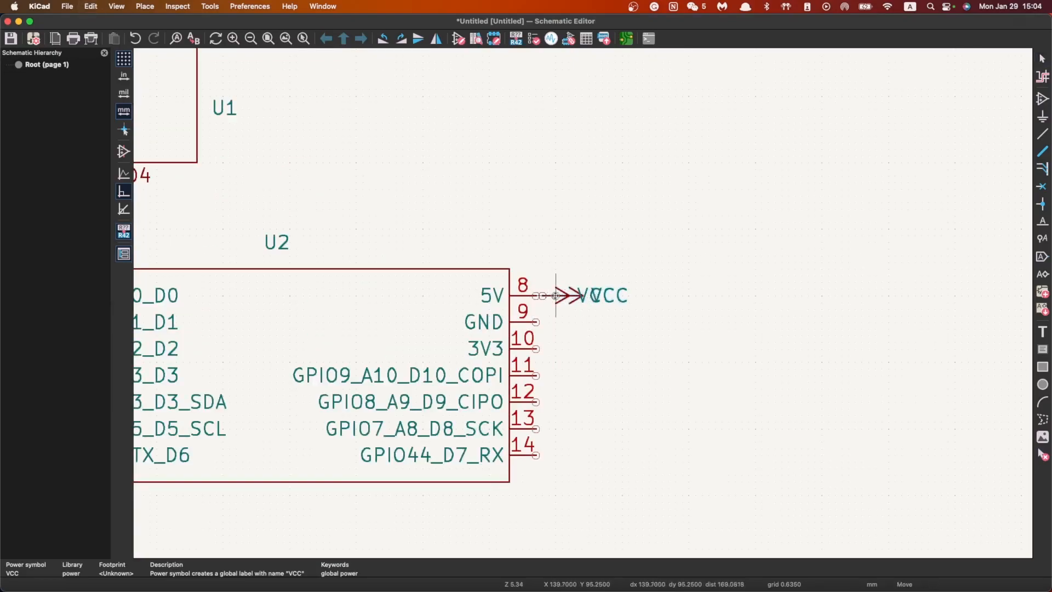
pyautogui.press('super+d')
pyautogui.press('Escape')
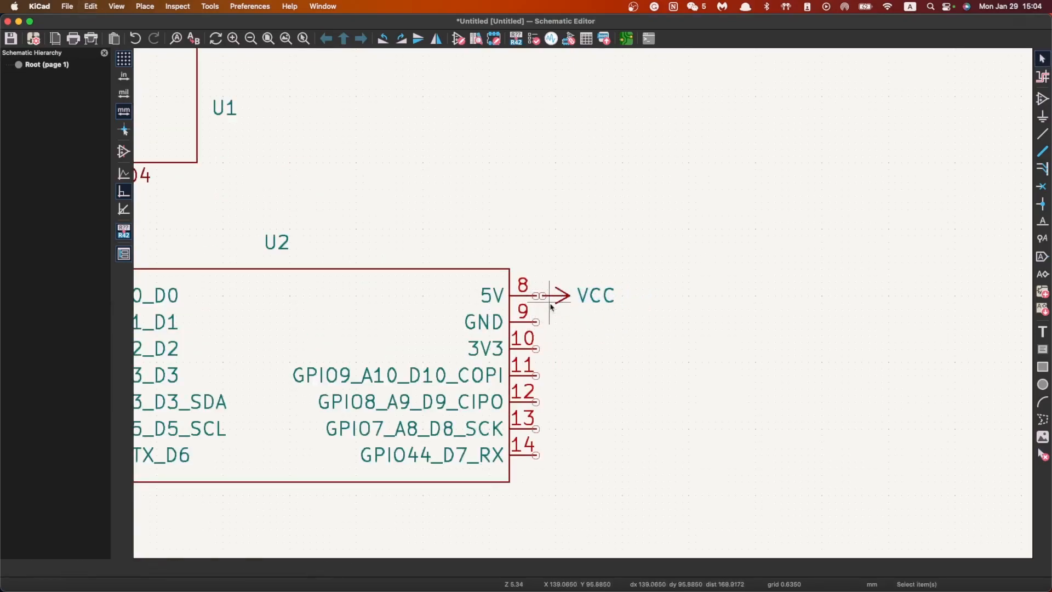
# Move the copied VCC symbol so its connection point sits exactly on U2's 5V pin
pyautogui.click(547, 296)
pyautogui.moveTo(547, 296); pyautogui.dragTo(538, 296)
pyautogui.scroll(-5, 568, 324)
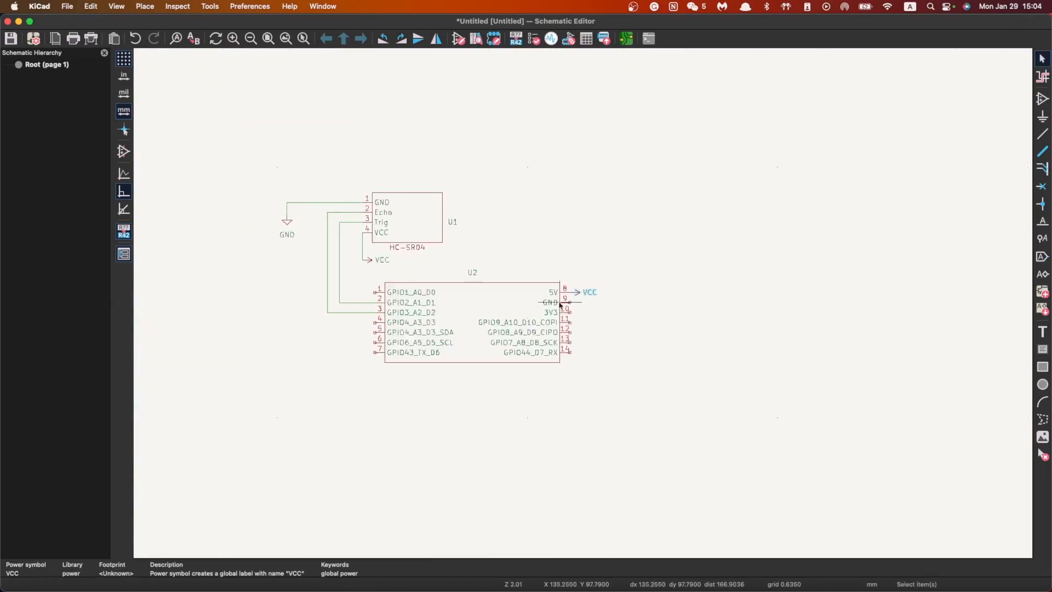
# Duplicate the GND symbol to the right of U2 and wire it to U2's GND pin 9
pyautogui.click(384, 228)
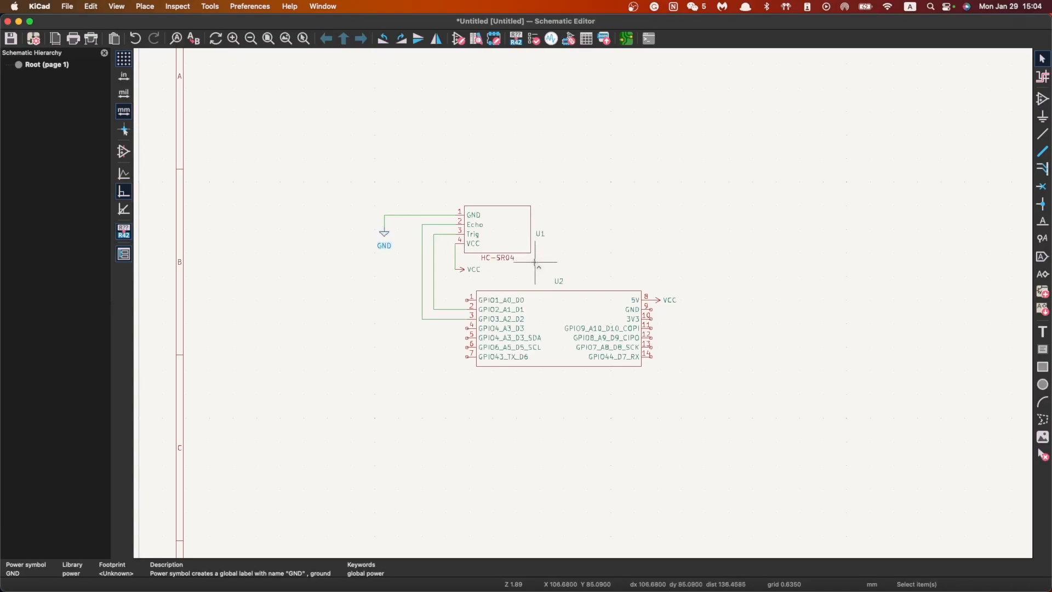
pyautogui.press('super+d')
pyautogui.click(675, 318)
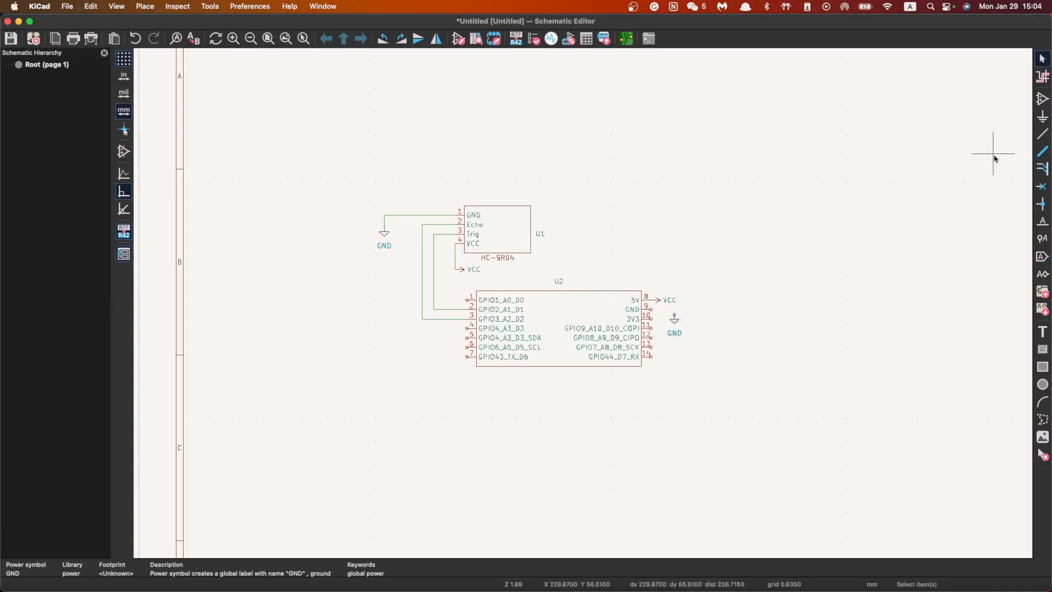
pyautogui.click(1043, 134)
pyautogui.scroll(5, 712, 315)
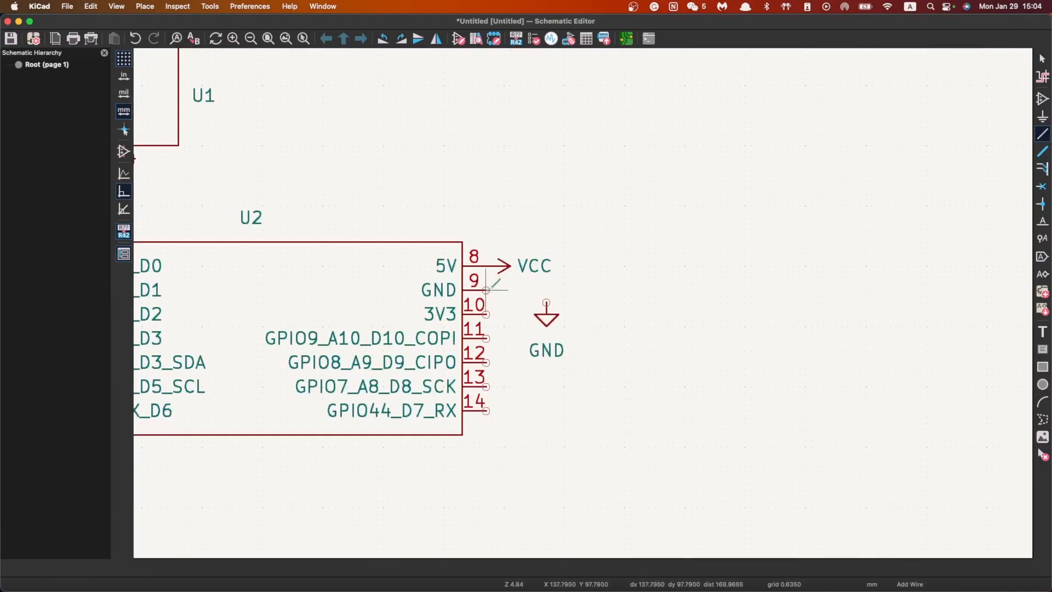
pyautogui.click(486, 290)
pyautogui.click(546, 302)
pyautogui.press('Escape')
pyautogui.scroll(-6, 581, 300)
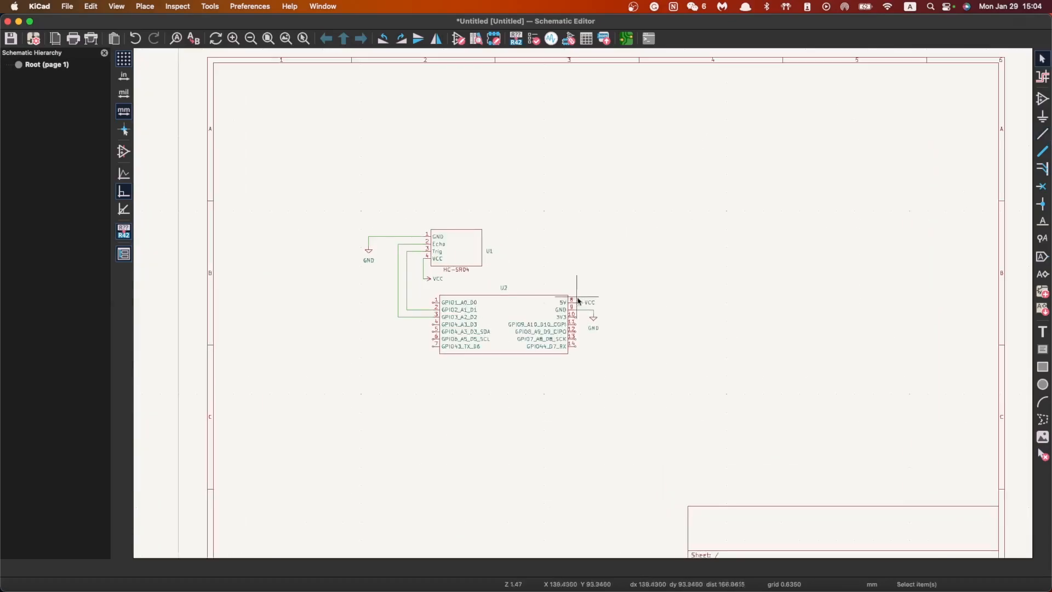
pyautogui.scroll(1, 539, 287)
pyautogui.scroll(-4, 613, 307)
pyautogui.scroll(4, 575, 299)
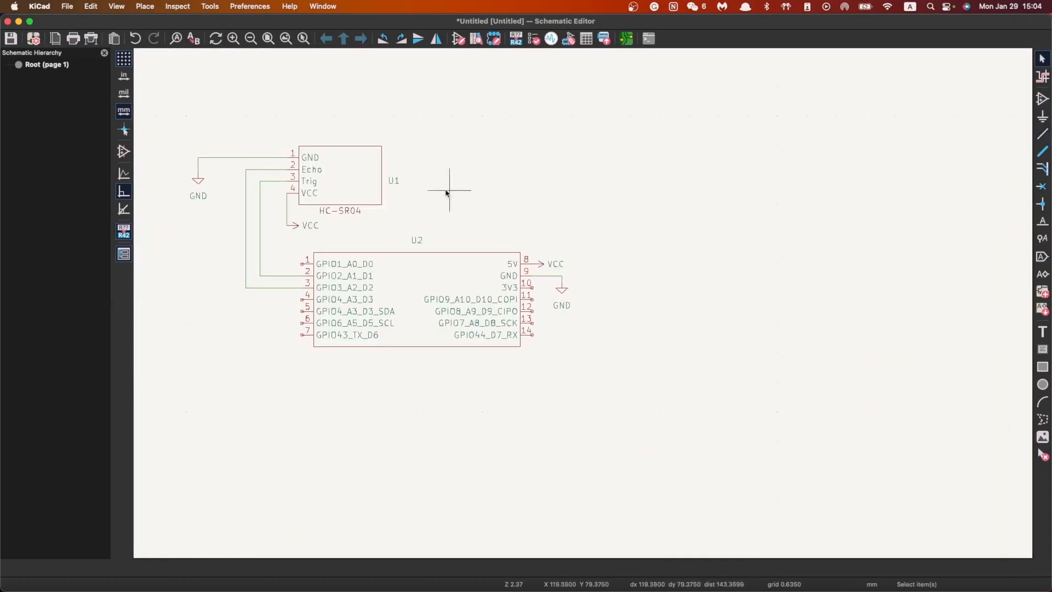
pyautogui.scroll(-3, 447, 193)
pyautogui.scroll(2, 565, 283)
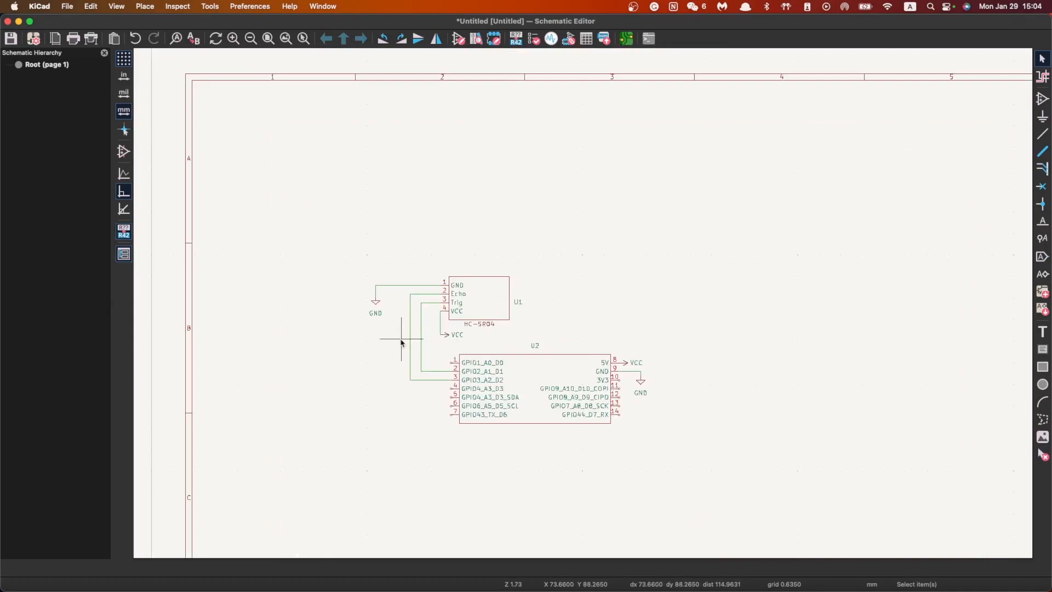
# Open the Assign Footprints tool and move its window aside to check the selected symbol in the schematic
pyautogui.click(211, 7)
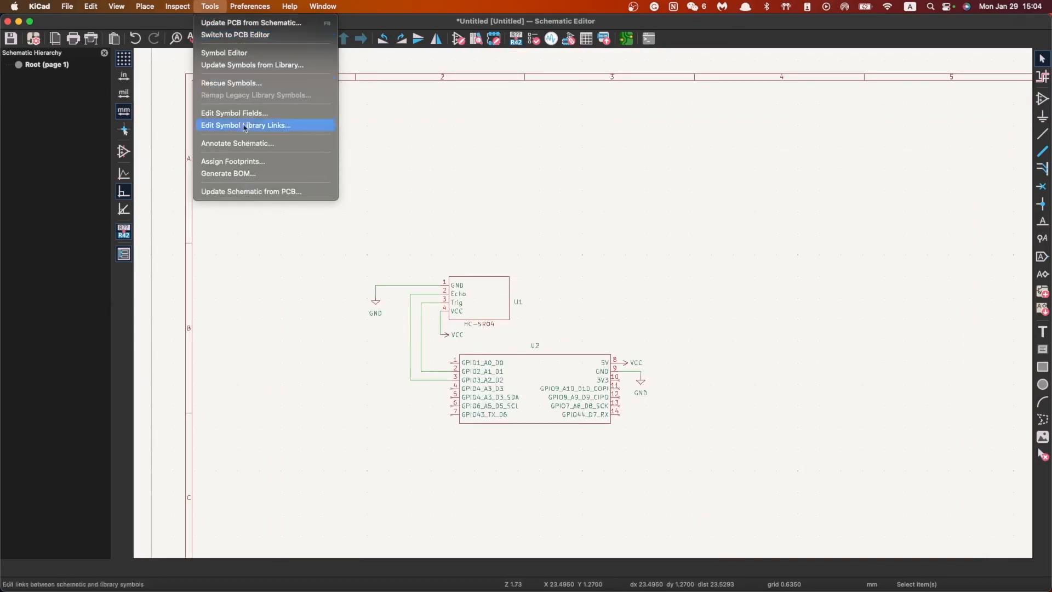
pyautogui.click(251, 161)
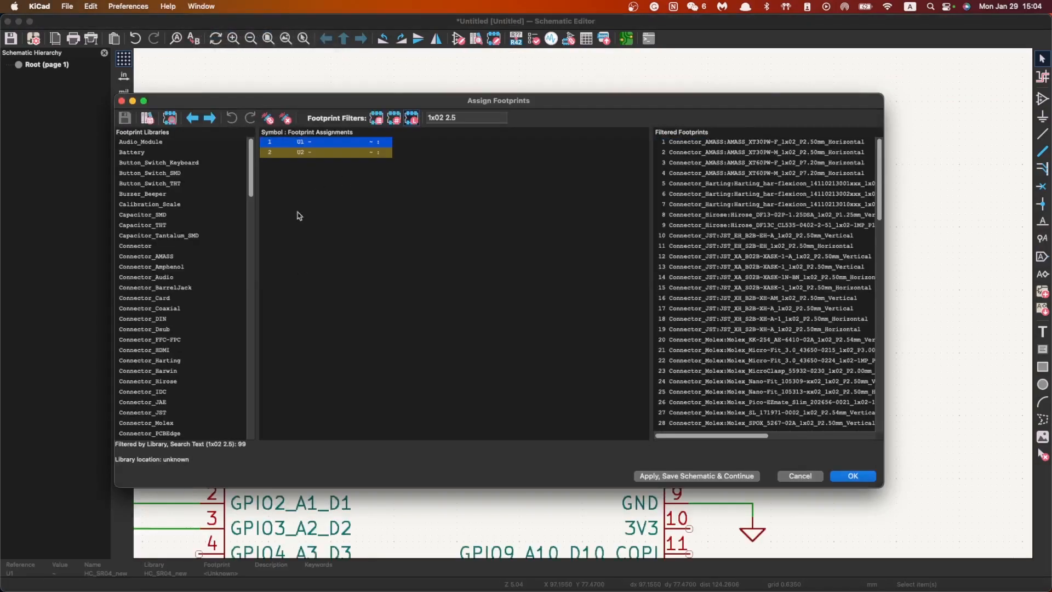
pyautogui.moveTo(411, 105); pyautogui.dragTo(469, 148)
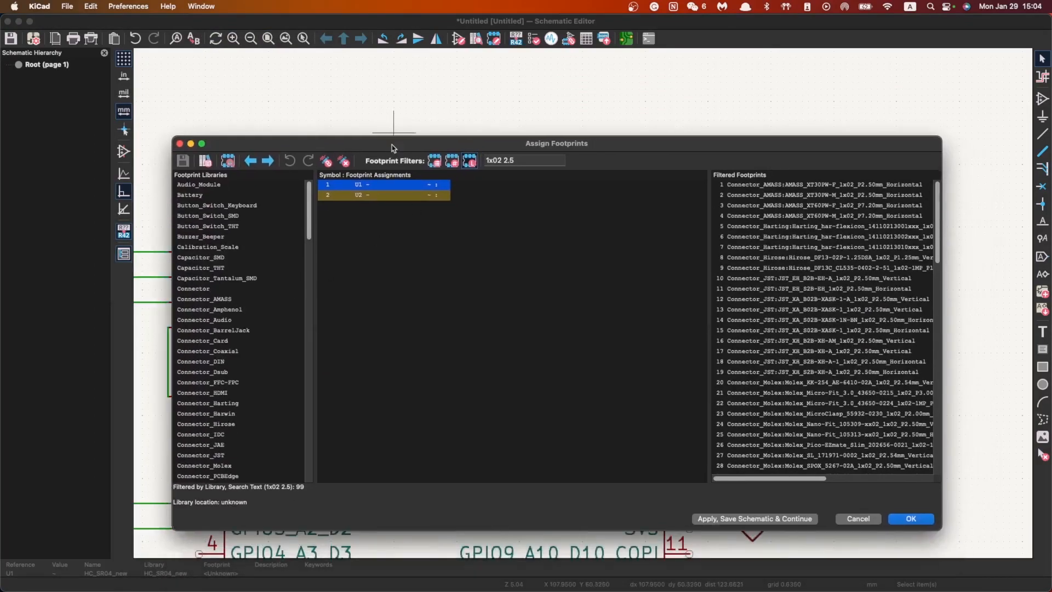
pyautogui.moveTo(395, 144); pyautogui.dragTo(547, 463)
pyautogui.scroll(-5, 394, 365)
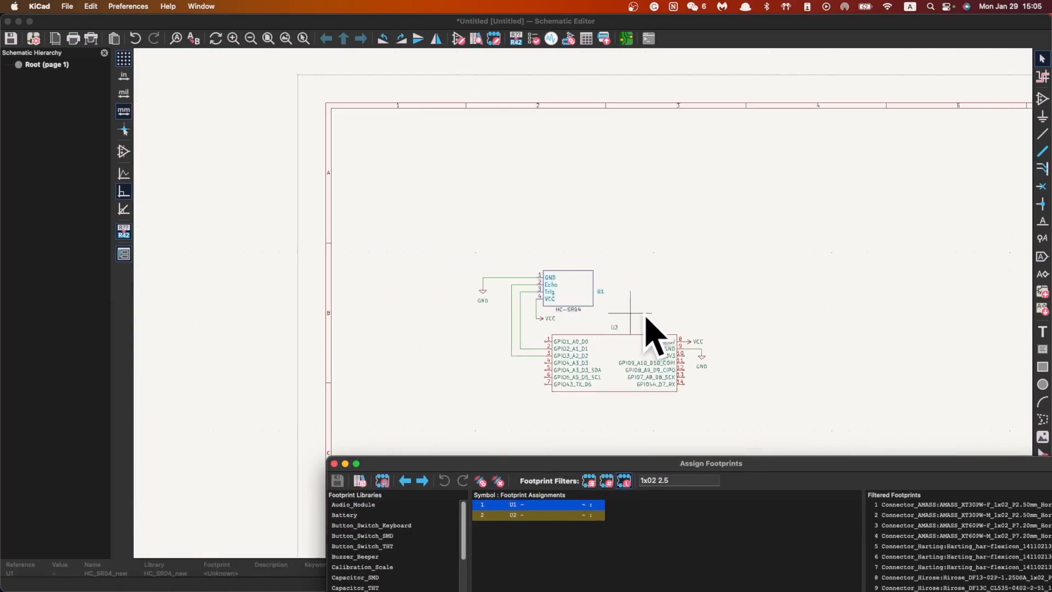
pyautogui.moveTo(476, 464); pyautogui.dragTo(333, 136)
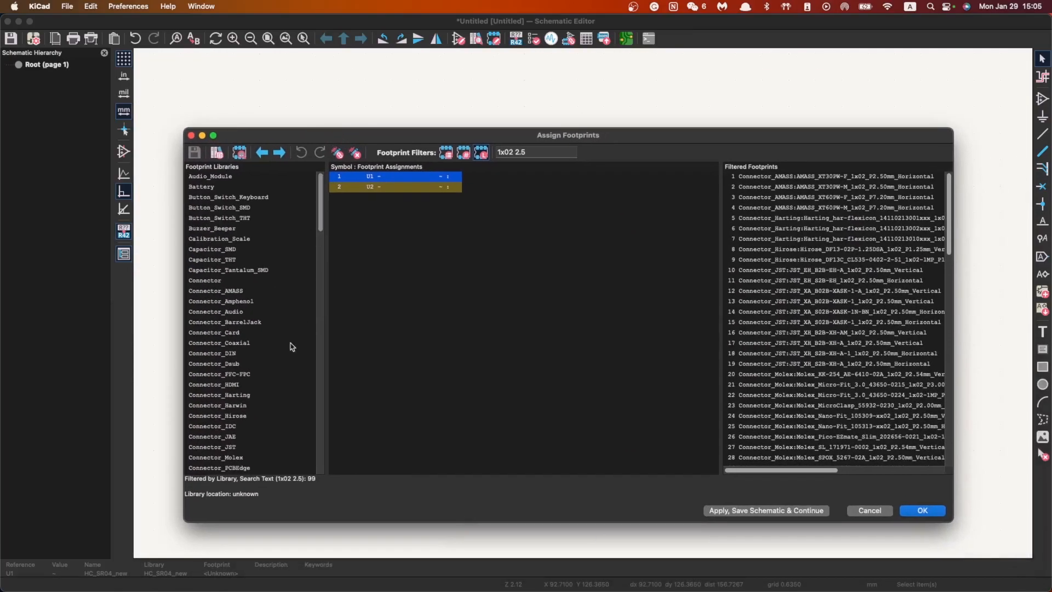
# Assign footprint HC_SR04_new:HC_SR04_new to U1 from the HC_SR04_new library, clearing the 1x02 2.5 text filter
pyautogui.scroll(-10, 283, 344)
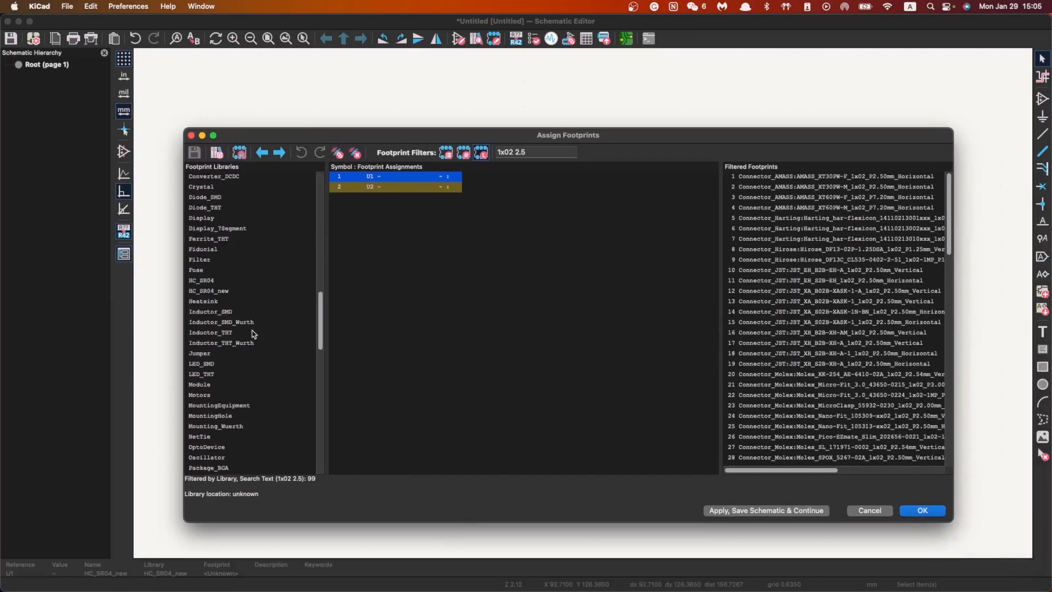
pyautogui.click(222, 291)
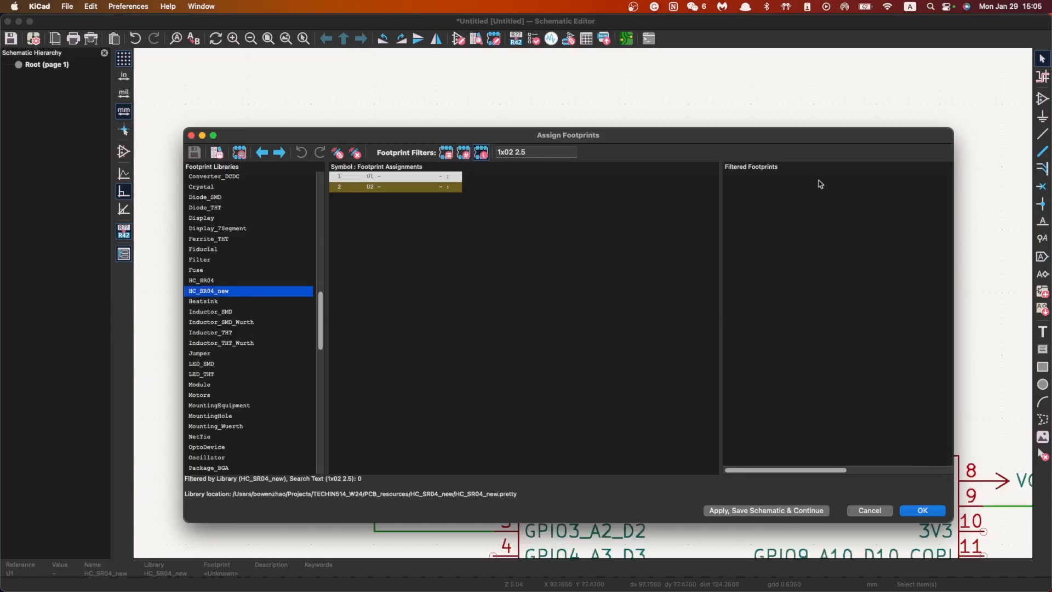
pyautogui.click(394, 178)
pyautogui.moveTo(536, 154); pyautogui.dragTo(399, 142)
pyautogui.press('BackSpace')
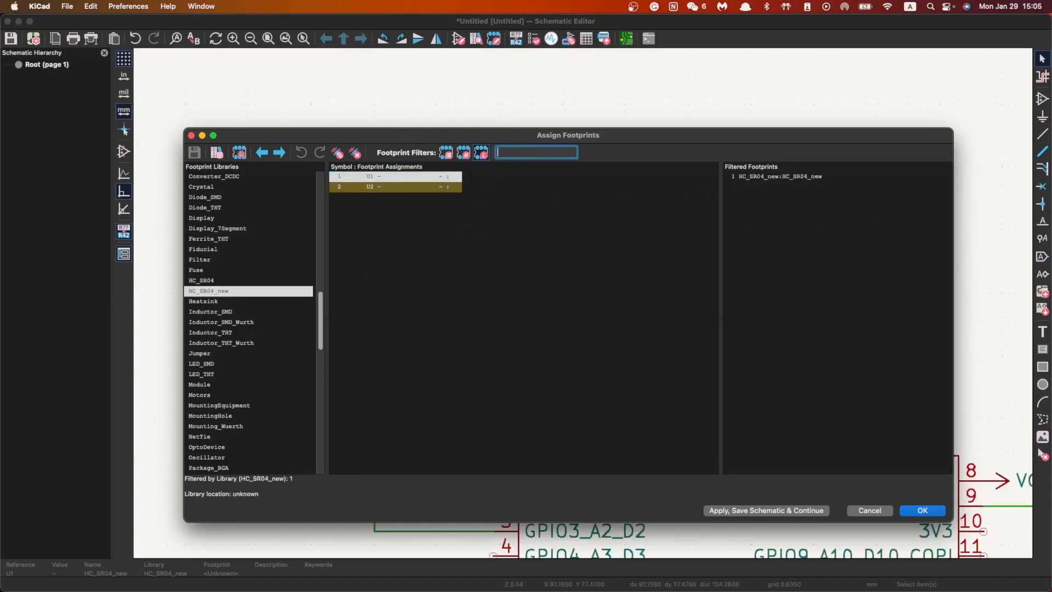
pyautogui.doubleClick(780, 176)
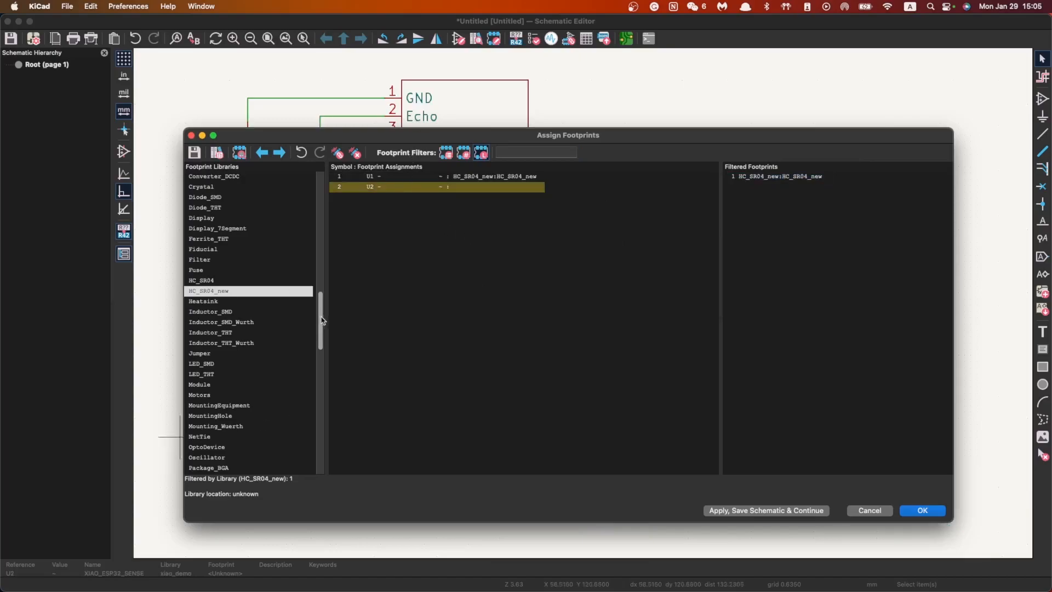
# Assign footprint demo_xiao:XIAO_ESP32_SENSE to U2 from the demo_xiao library and accept the footprint assignments
pyautogui.moveTo(323, 321); pyautogui.dragTo(315, 450)
pyautogui.click(235, 468)
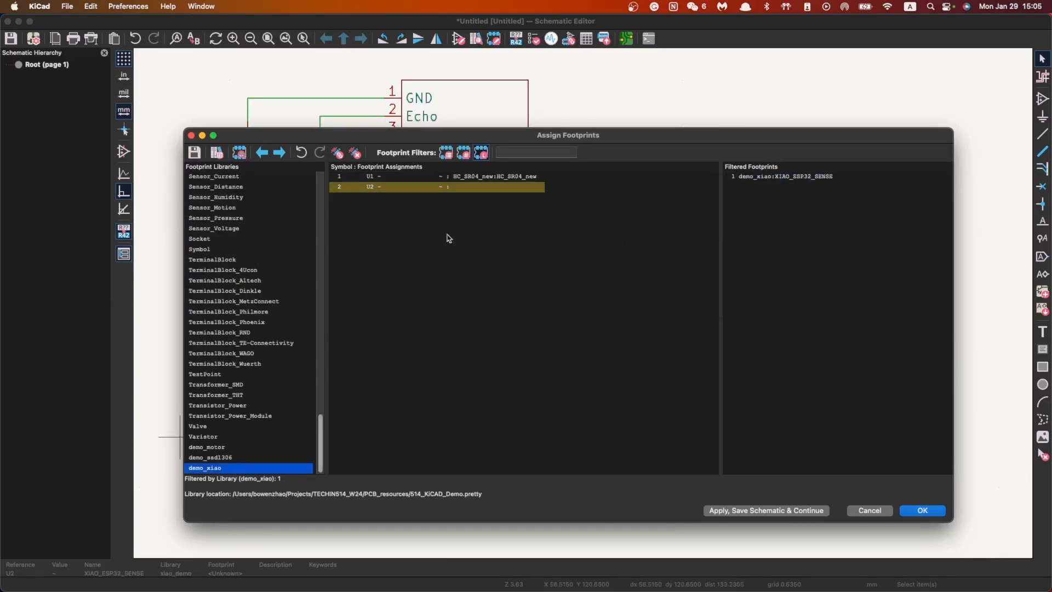
pyautogui.click(798, 177)
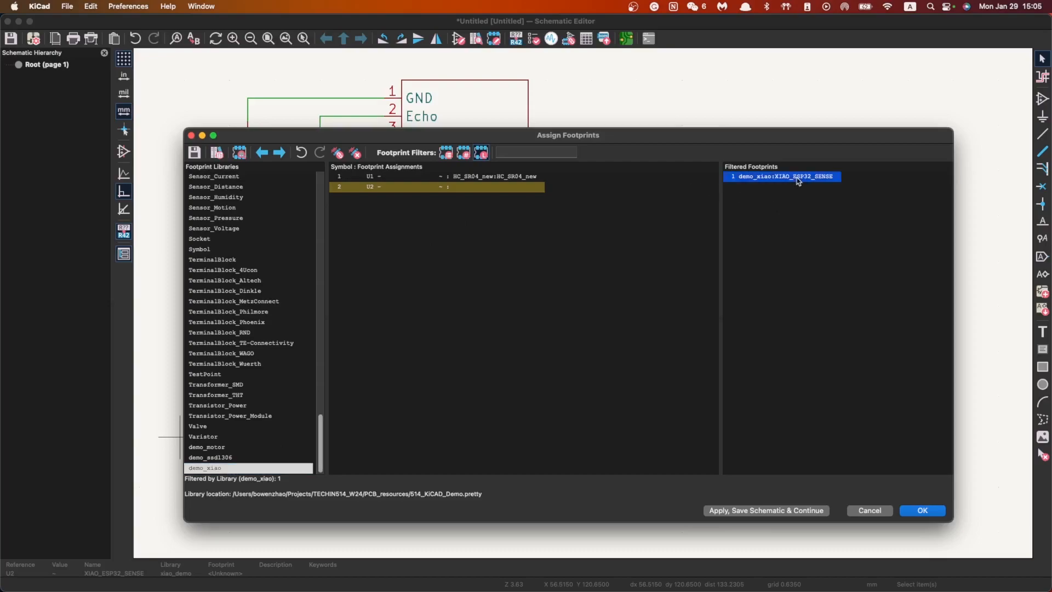
pyautogui.click(476, 187)
pyautogui.doubleClick(791, 177)
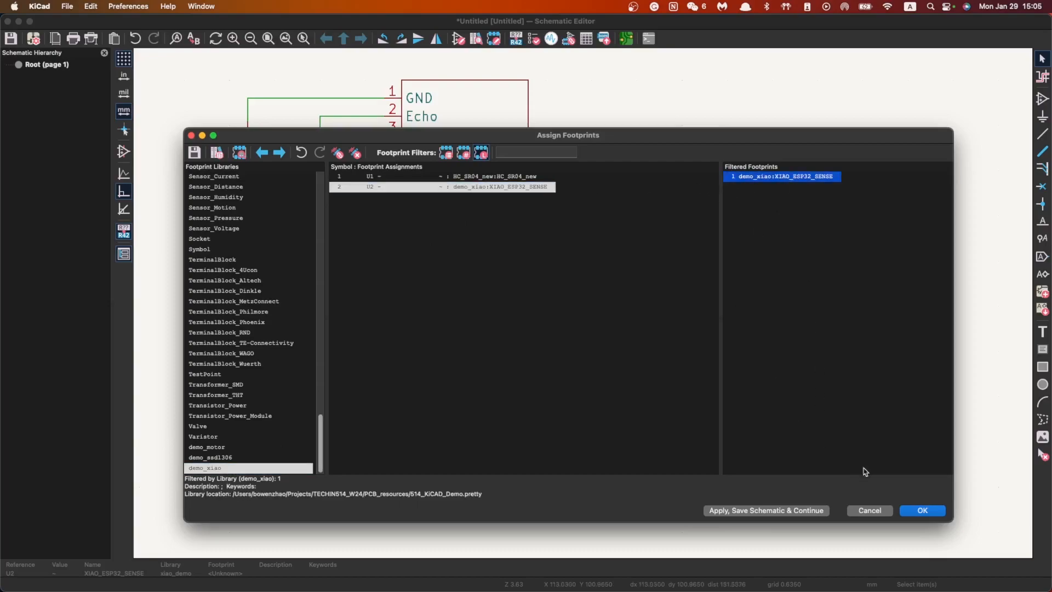
pyautogui.click(922, 510)
# In the PCB editor, update the board from the schematic and place the imported U1 and U2 footprints inside the sheet frame
pyautogui.scroll(-2, 558, 94)
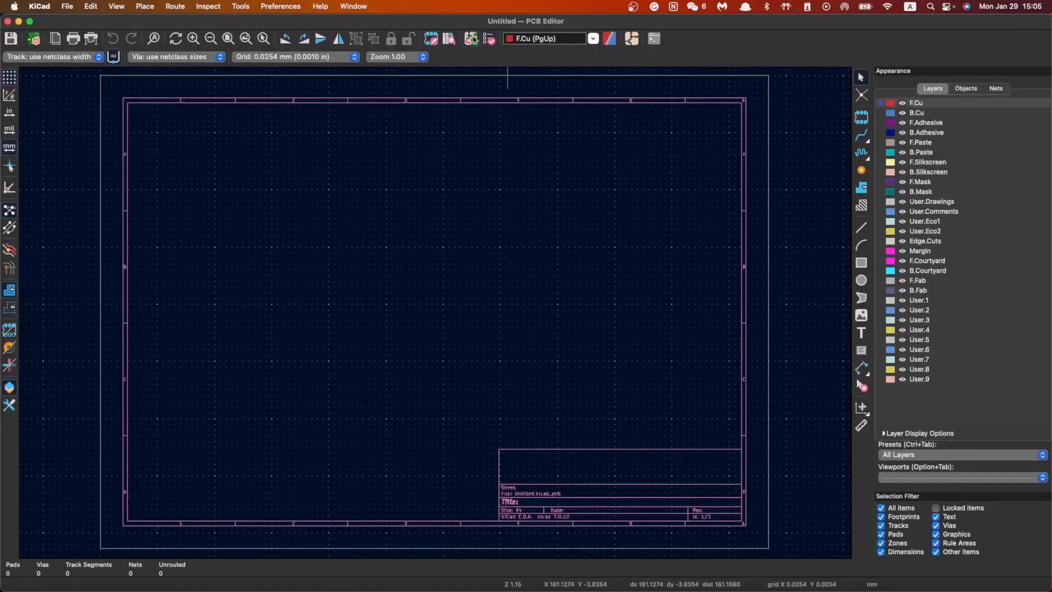
pyautogui.click(471, 38)
pyautogui.click(679, 413)
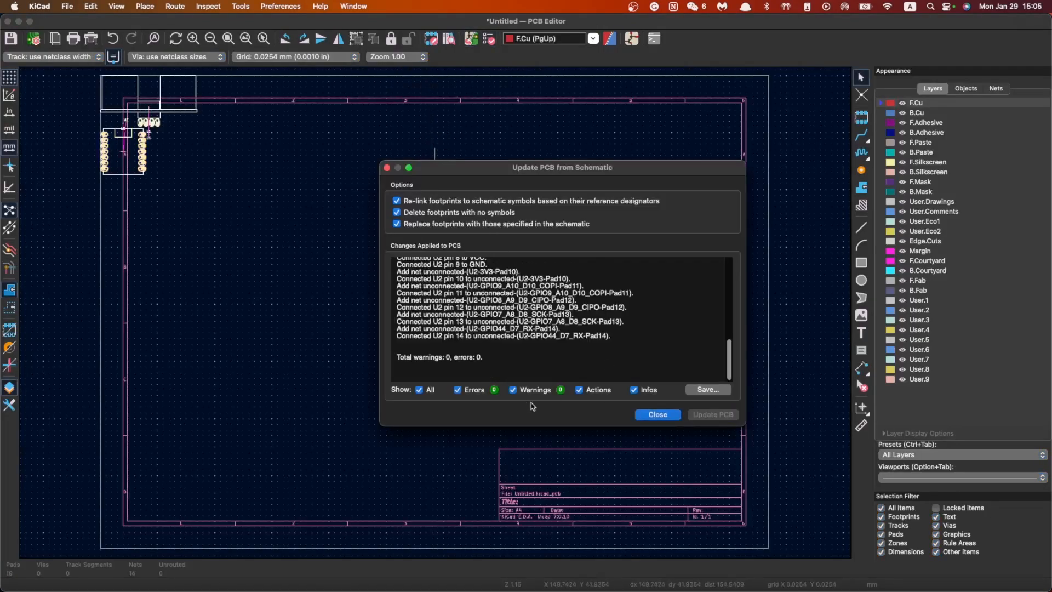
pyautogui.click(669, 416)
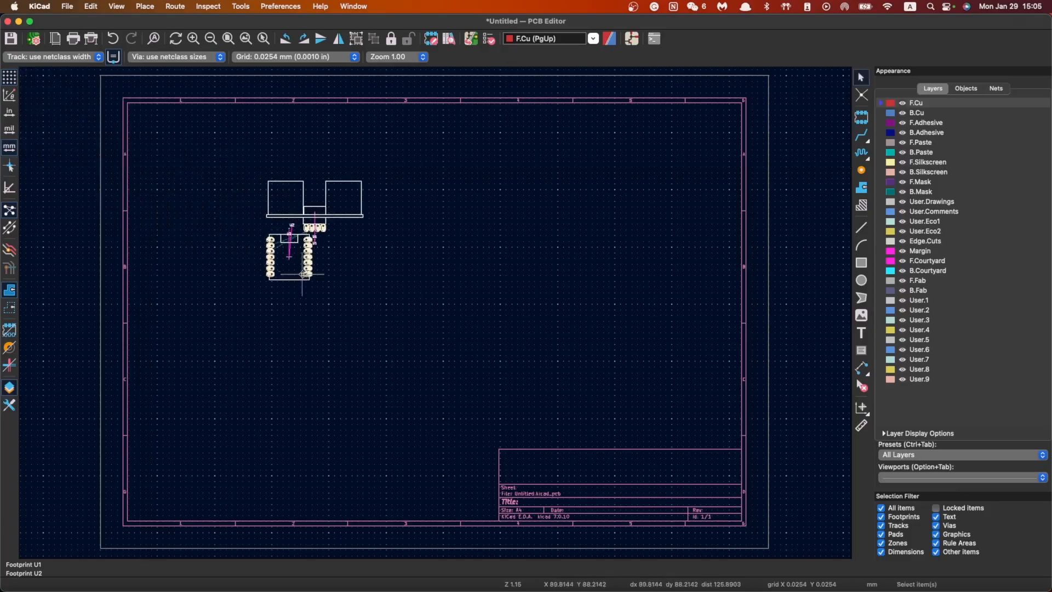
# Examine the net names on U2's pads and the ratsnest lines to U1, and clear the footprint selection
pyautogui.scroll(5, 436, 312)
pyautogui.scroll(1, 421, 210)
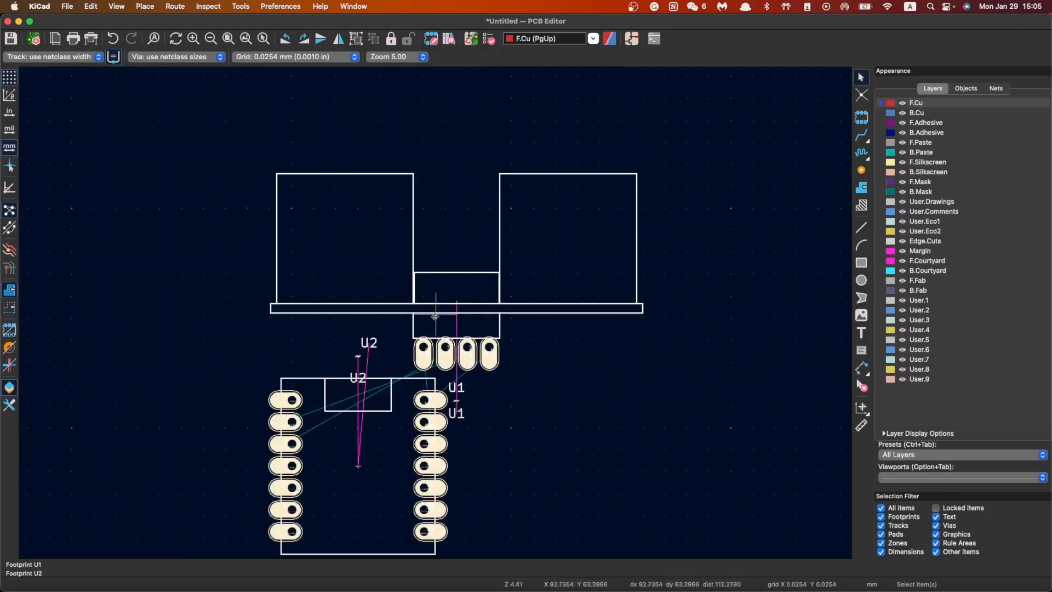
pyautogui.scroll(-1, 433, 407)
pyautogui.scroll(4, 379, 307)
pyautogui.scroll(1, 428, 307)
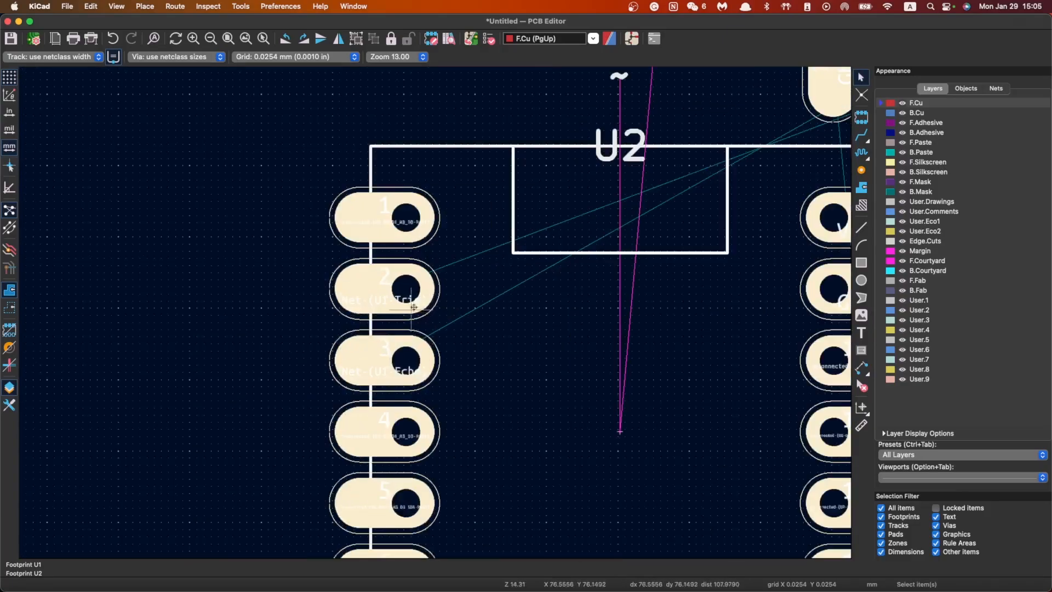
pyautogui.scroll(-2, 411, 298)
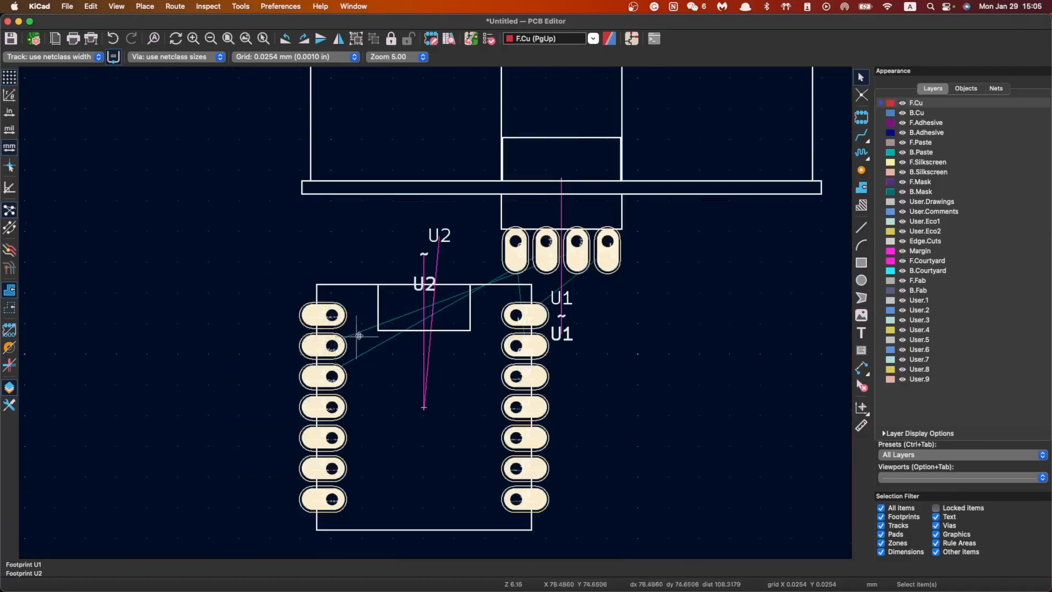
pyautogui.scroll(-3, 375, 317)
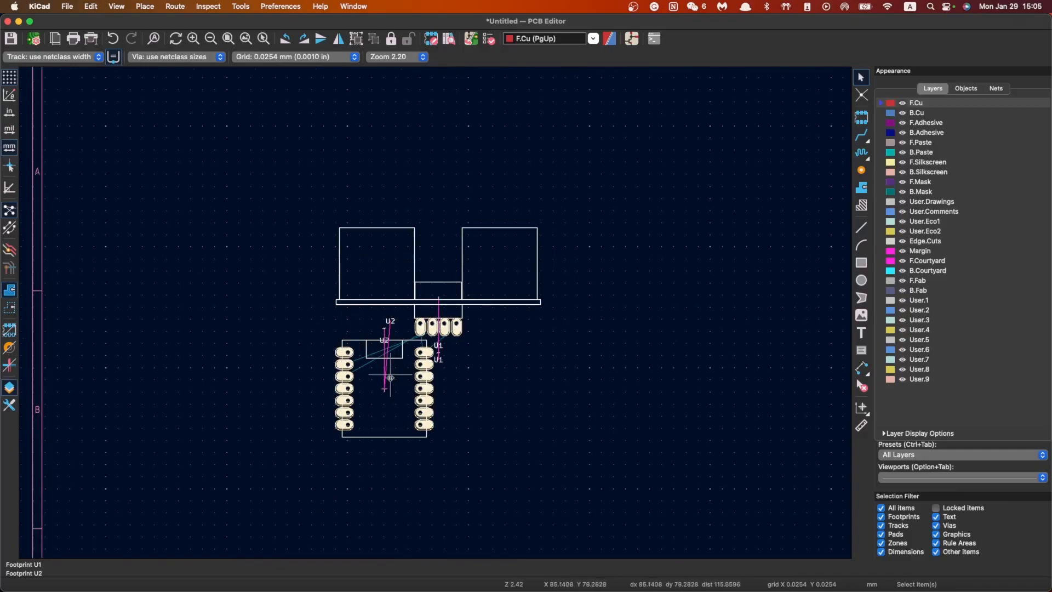
pyautogui.click(390, 396)
pyautogui.click(533, 416)
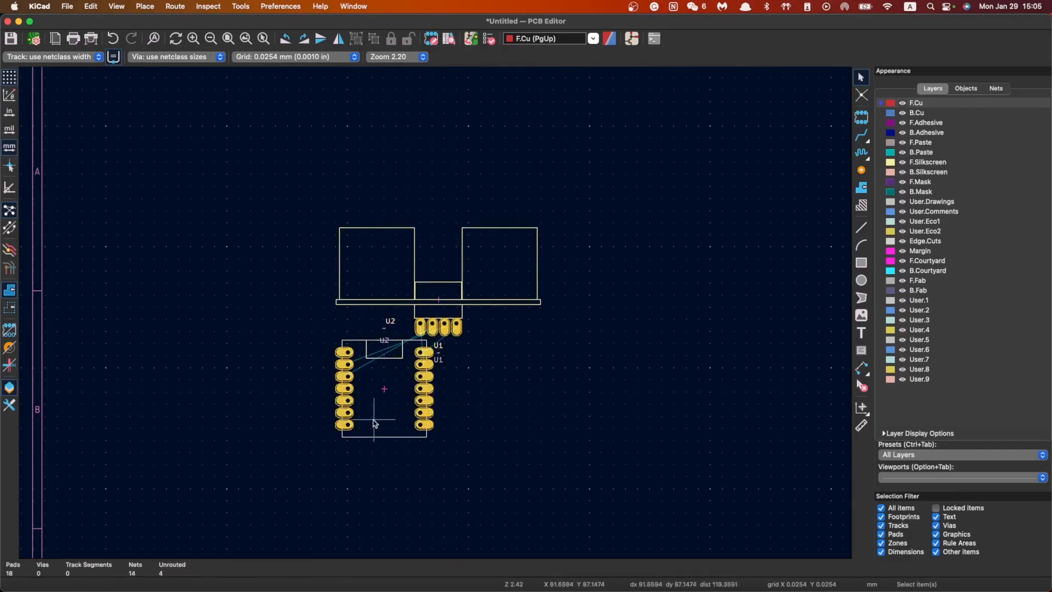
# Rotate the U2 footprint by 180 degrees and move it centrally below U1's pin header
pyautogui.click(374, 416)
pyautogui.press('r')
pyautogui.press('r')
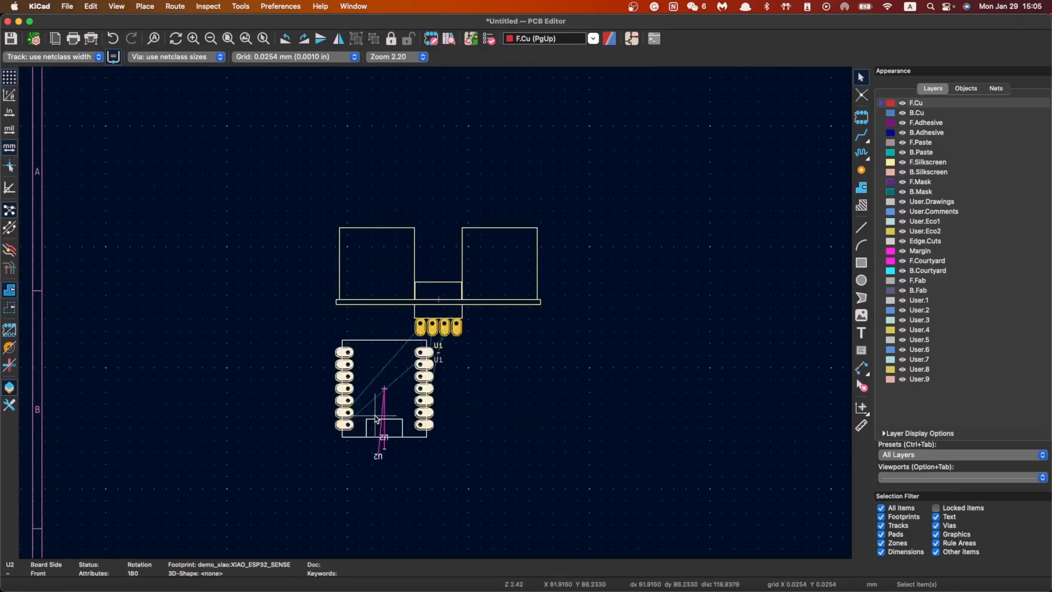
pyautogui.press('m')
pyautogui.click(480, 380)
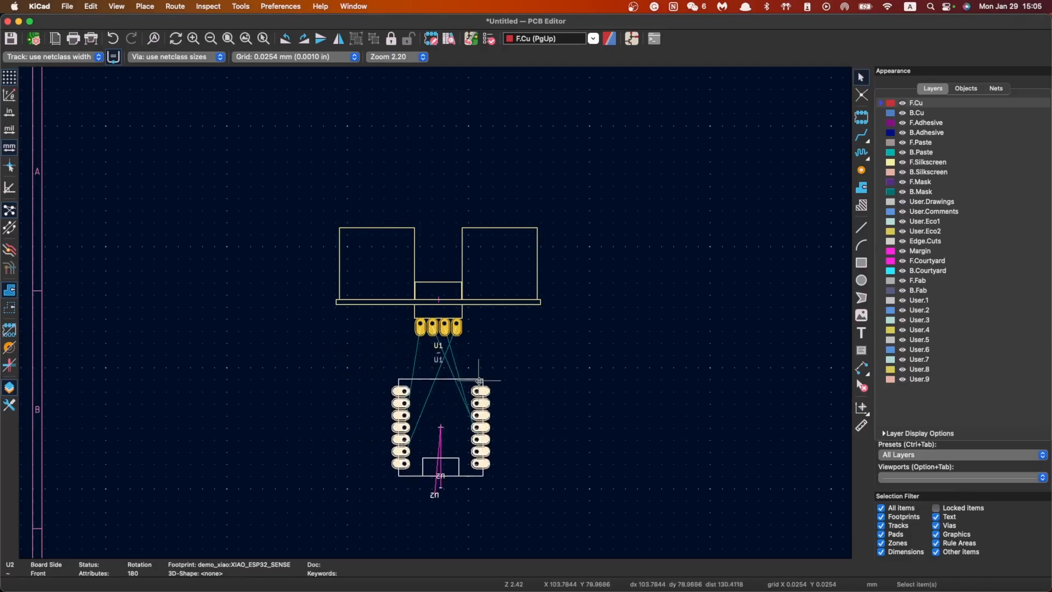
pyautogui.press('Escape')
# Save and close both the board layout and the schematic
pyautogui.scroll(2, 480, 380)
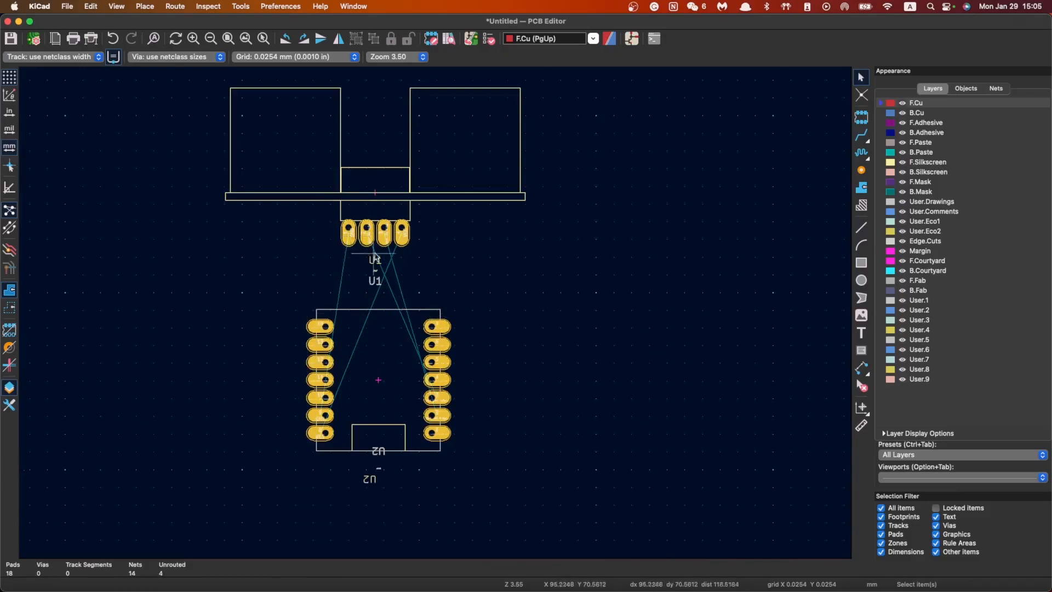
pyautogui.scroll(-1, 422, 320)
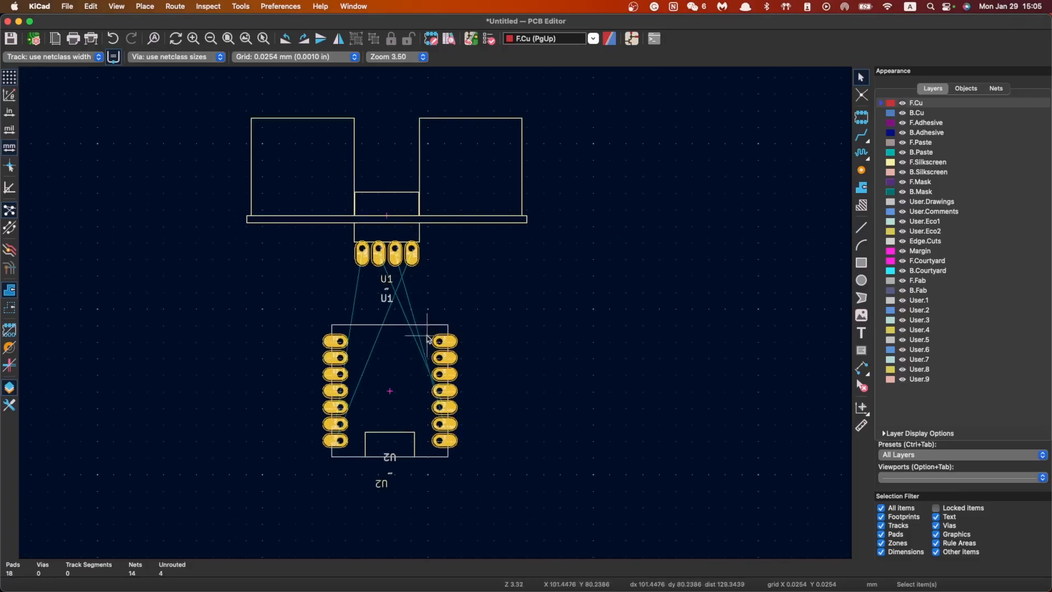
pyautogui.scroll(-3, 441, 308)
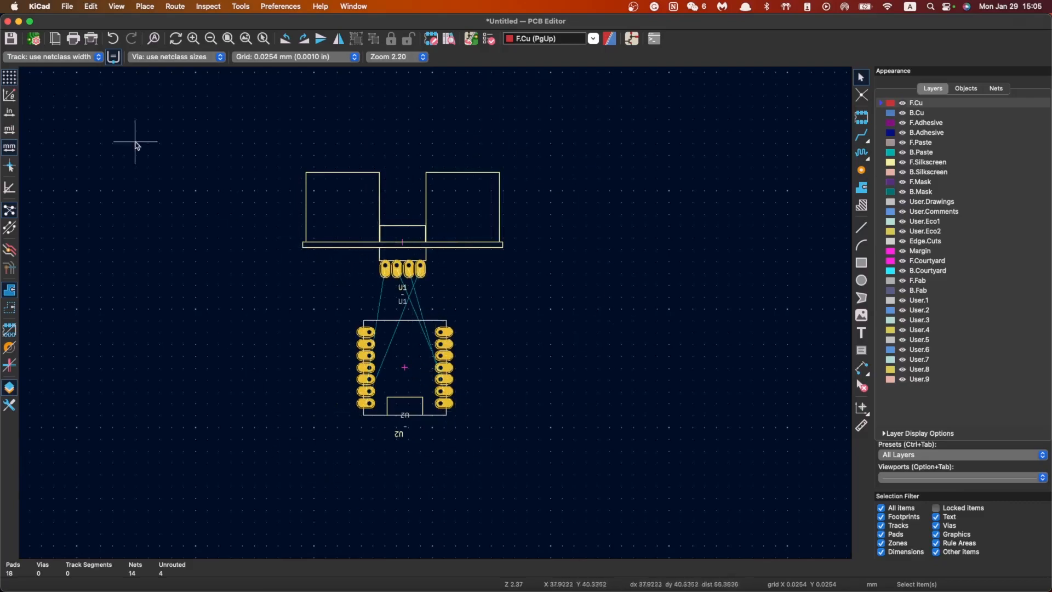
pyautogui.click(8, 21)
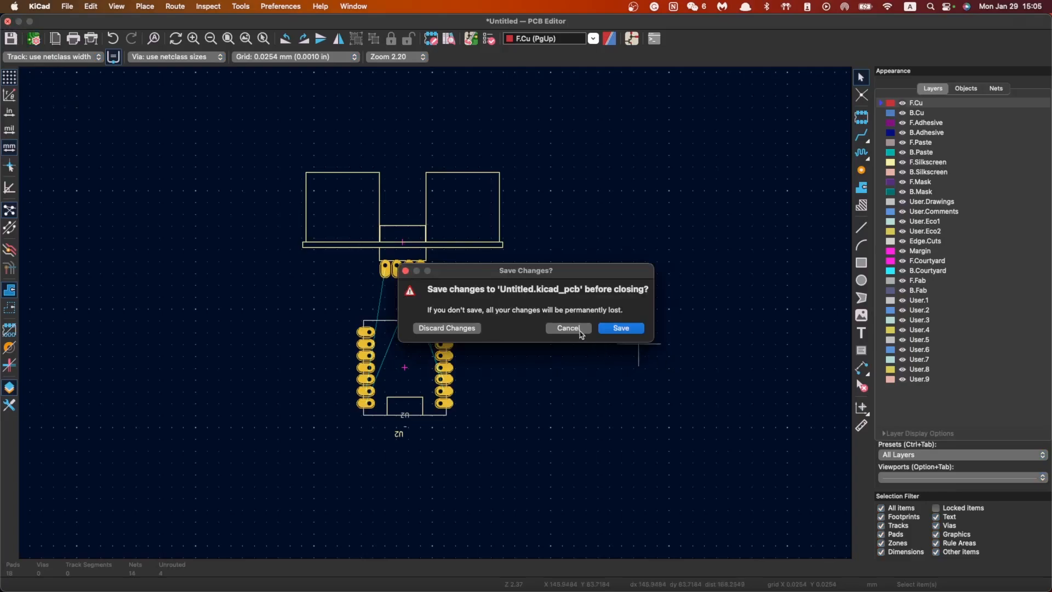
pyautogui.click(619, 326)
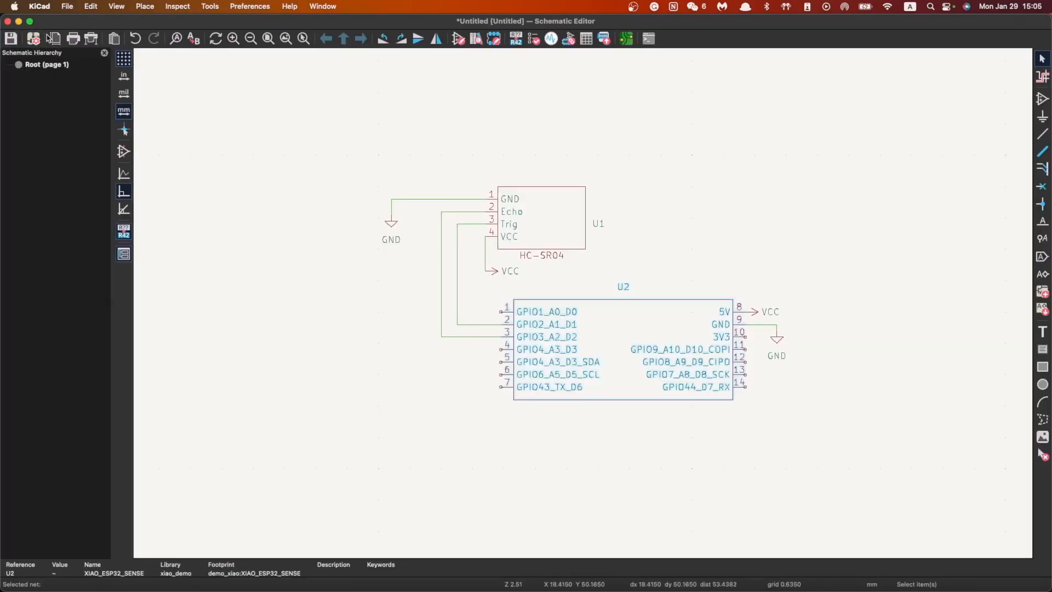
pyautogui.press('super+s')
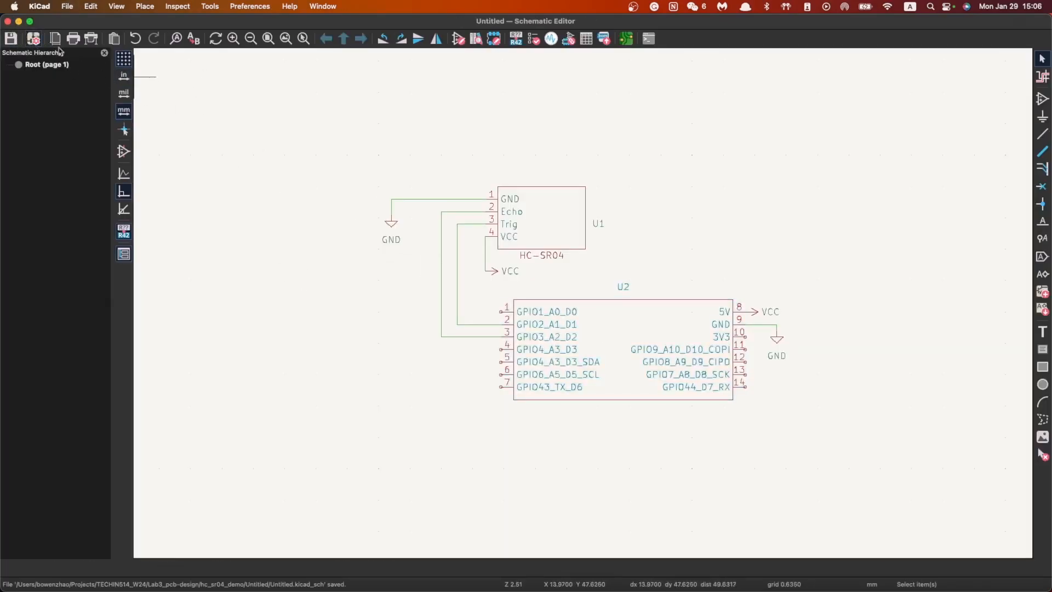
pyautogui.click(7, 22)
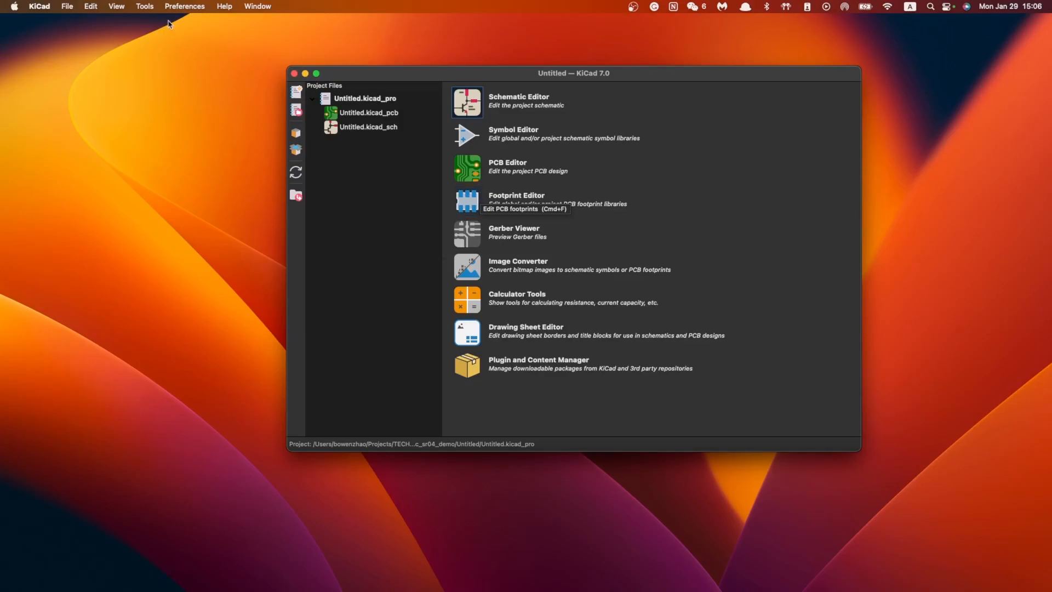
# Open the recent project motor-pcb-new.kicad_pro and its board file motor-pcb-new.kicad_pcb
pyautogui.click(39, 6)
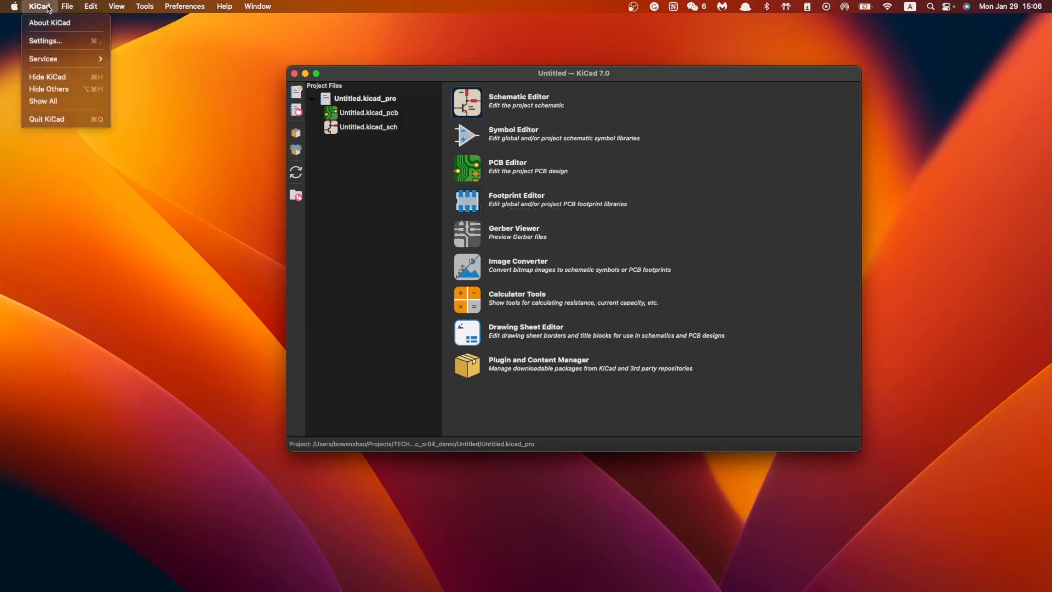
pyautogui.click(42, 5)
pyautogui.click(42, 5)
pyautogui.moveTo(67, 7)
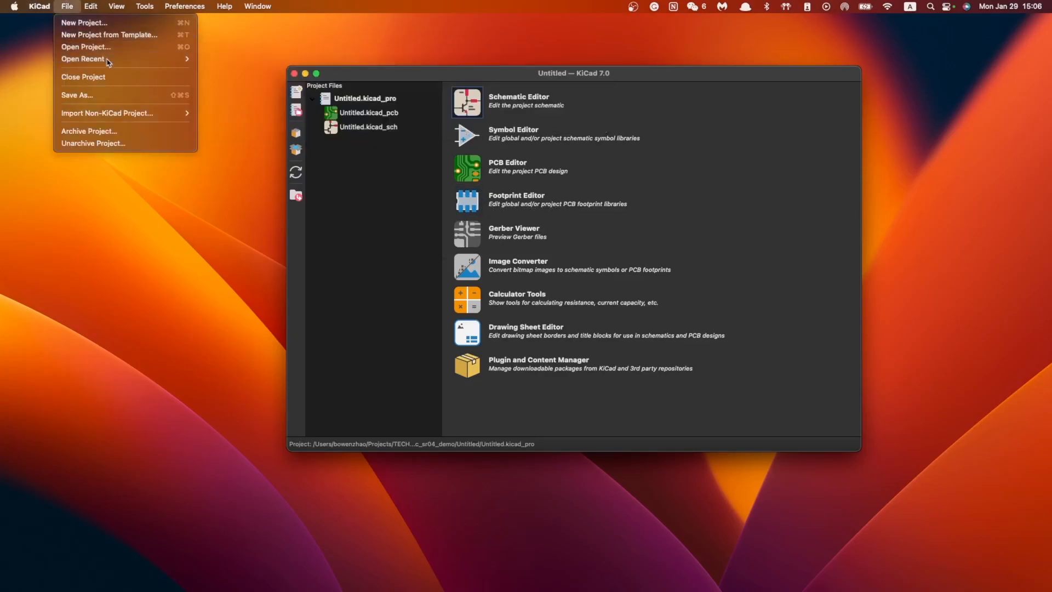
pyautogui.click(107, 60)
pyautogui.click(68, 7)
pyautogui.moveTo(109, 59)
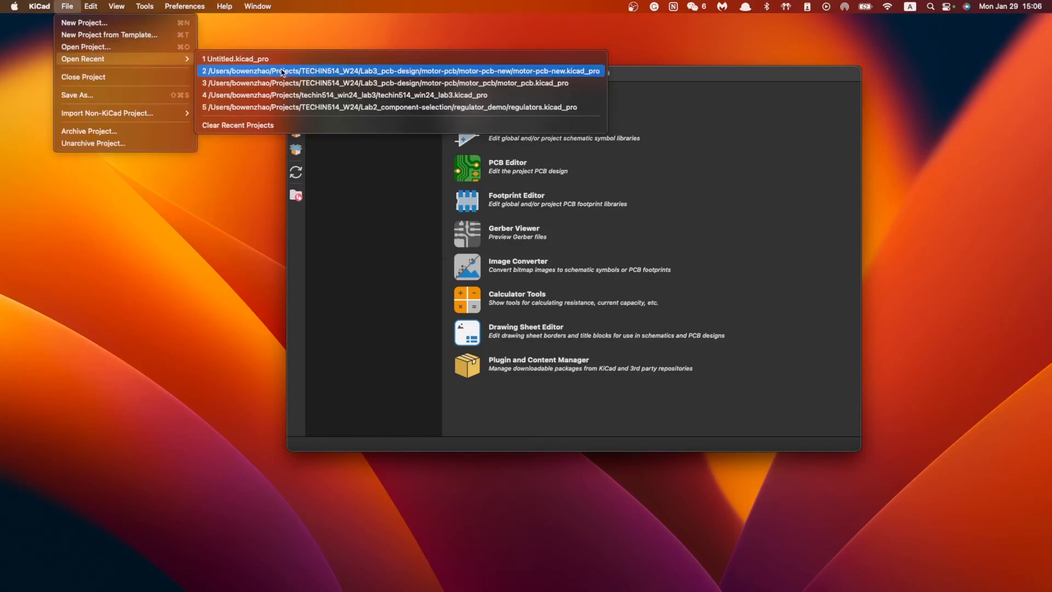
pyautogui.click(311, 75)
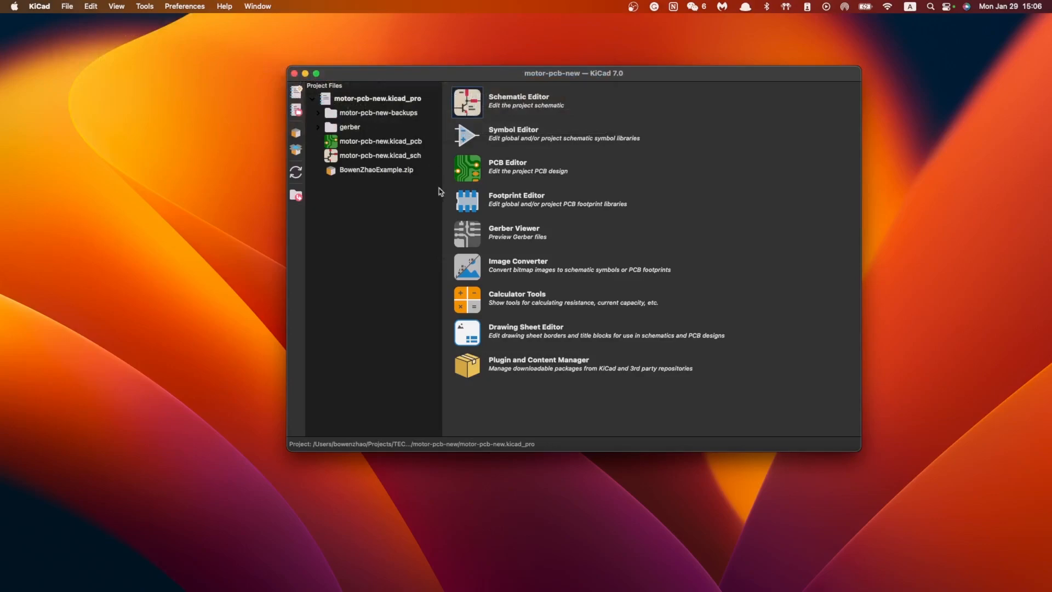
pyautogui.doubleClick(393, 143)
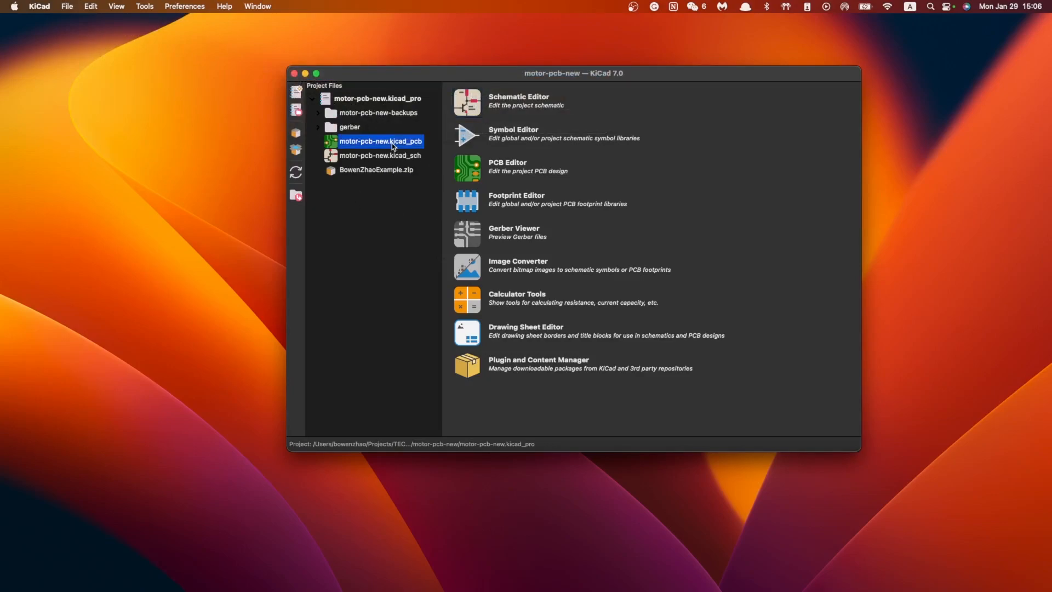
pyautogui.scroll(-2, 378, 319)
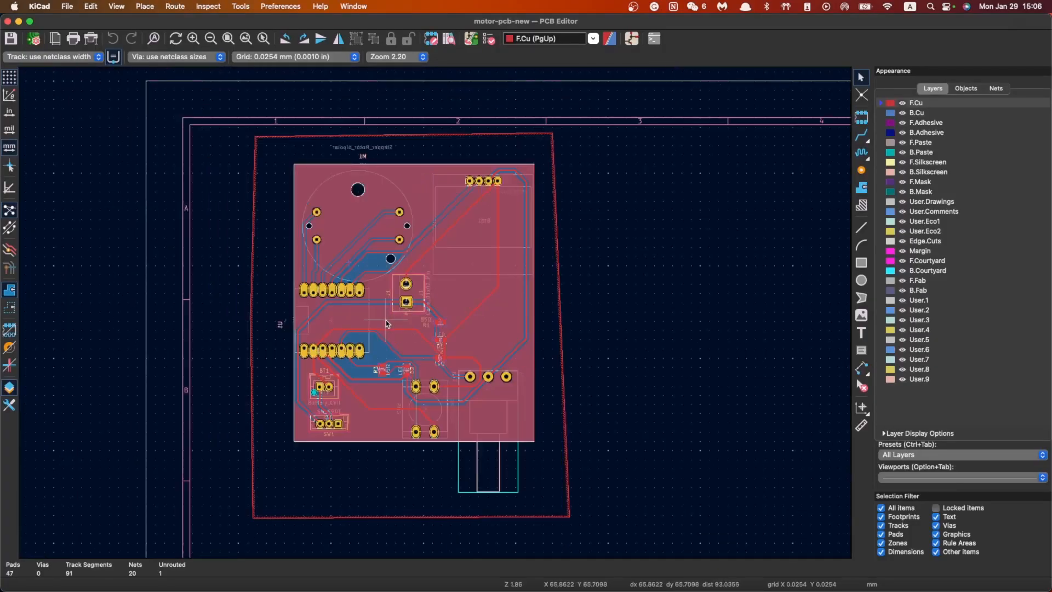
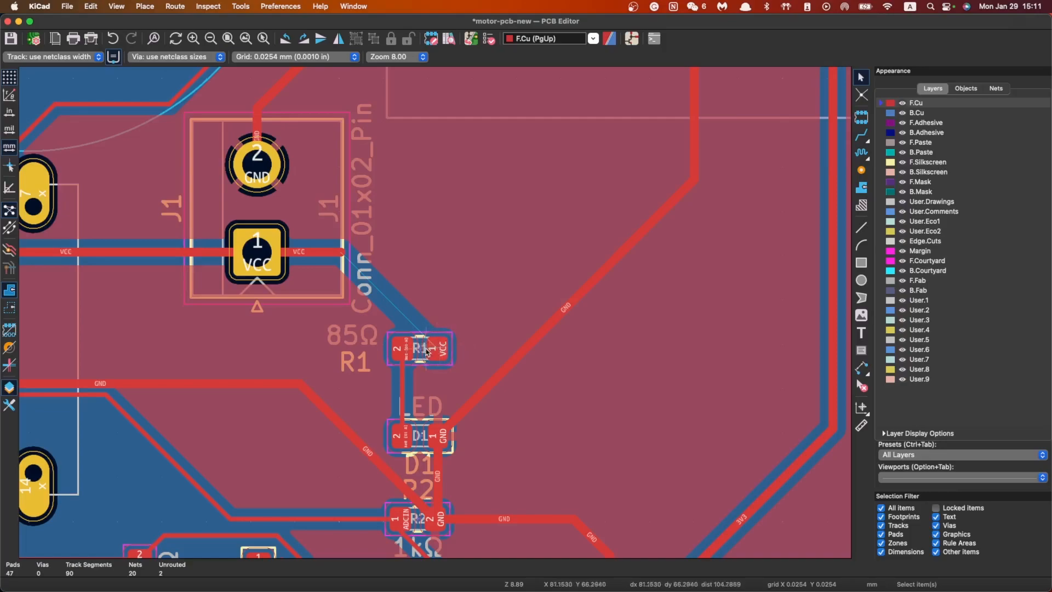
# Examine the GND copper zone, resistor R1 and the VCC track stub beside J1 by selecting each in turn
pyautogui.click(324, 246)
pyautogui.click(453, 310)
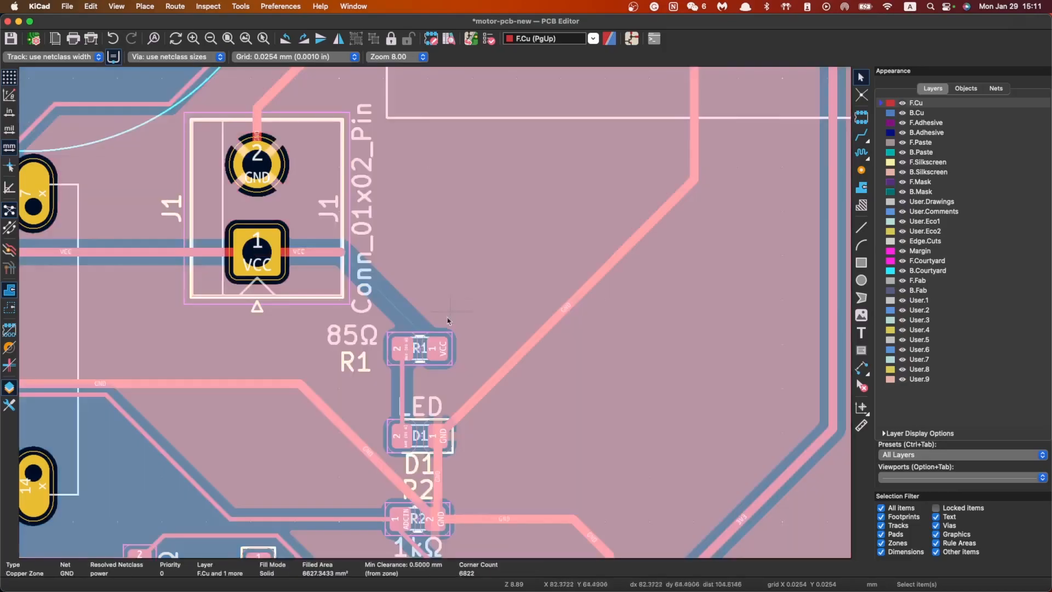
pyautogui.click(428, 337)
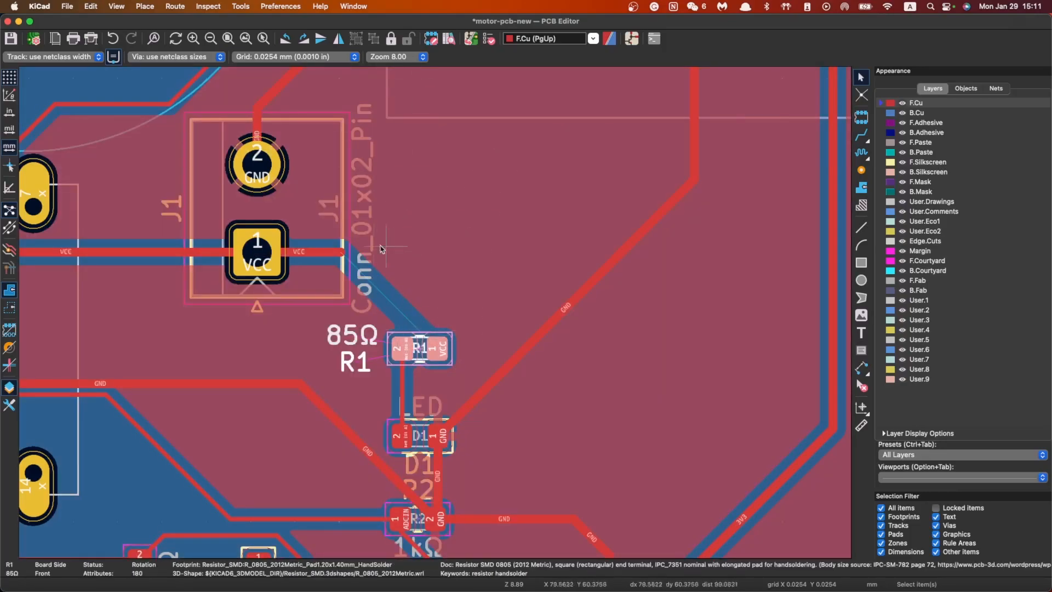
pyautogui.click(318, 251)
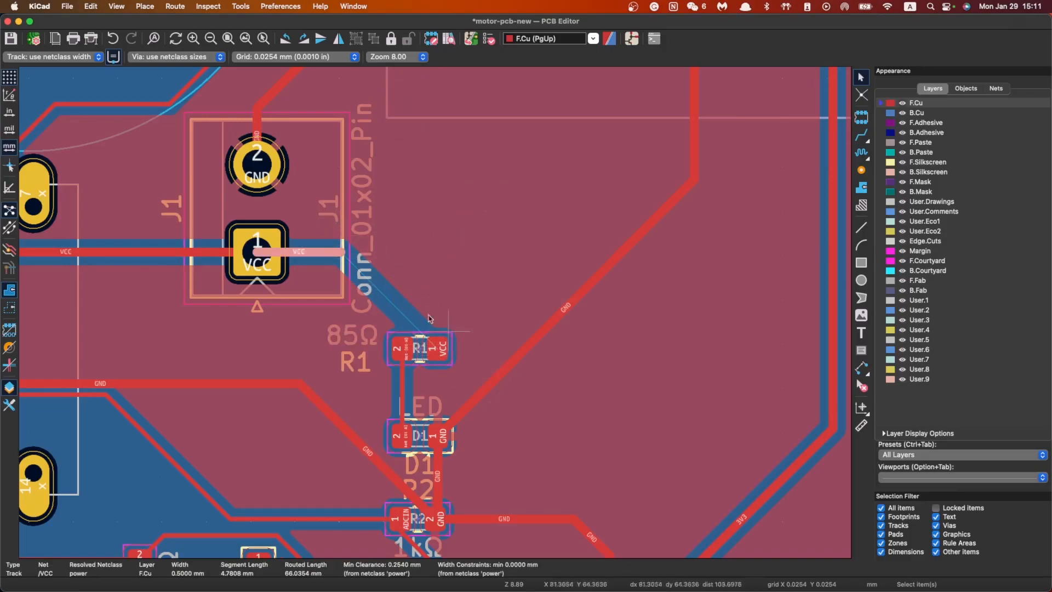
pyautogui.click(472, 347)
pyautogui.click(576, 299)
pyautogui.click(566, 233)
pyautogui.click(863, 228)
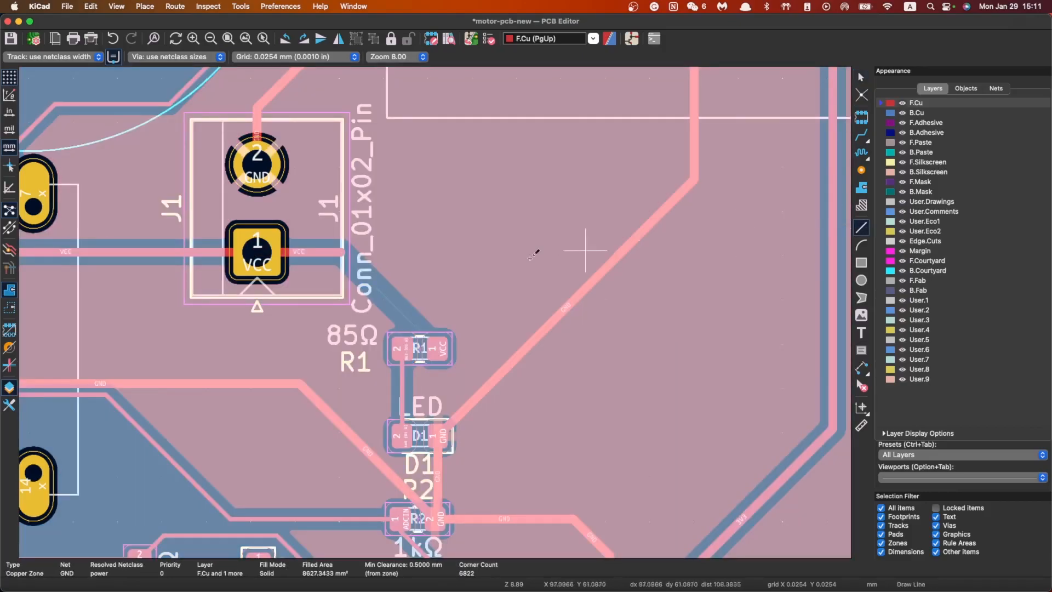
pyautogui.press('Delete')
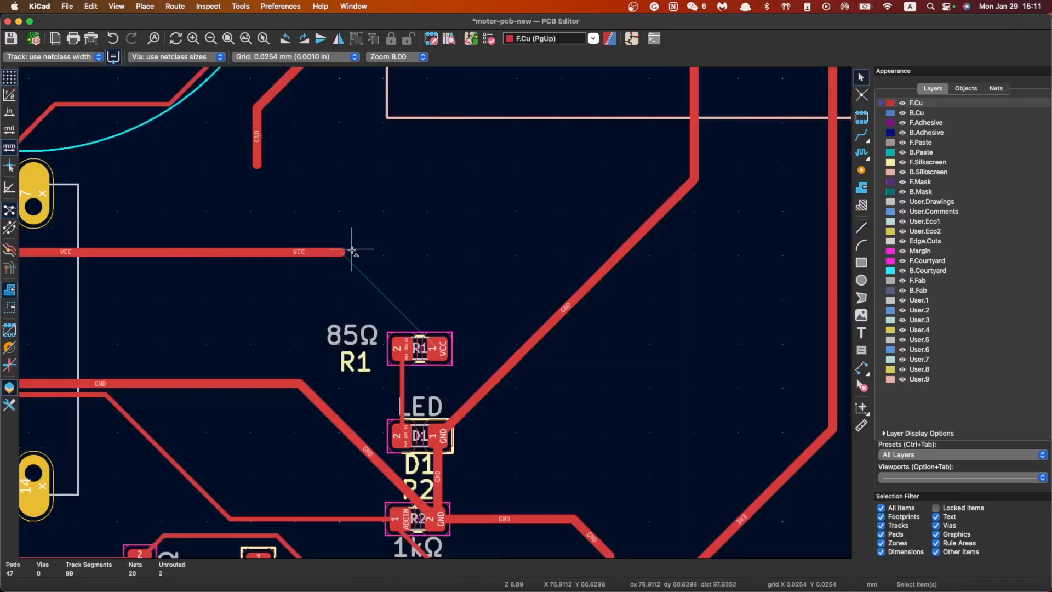
pyautogui.press('super+z')
pyautogui.press('super+z')
# Delete the short VCC track segment running from J1 pad 1 toward R1
pyautogui.click(335, 253)
pyautogui.press('Delete')
pyautogui.click(754, 226)
pyautogui.click(862, 227)
pyautogui.click(257, 251)
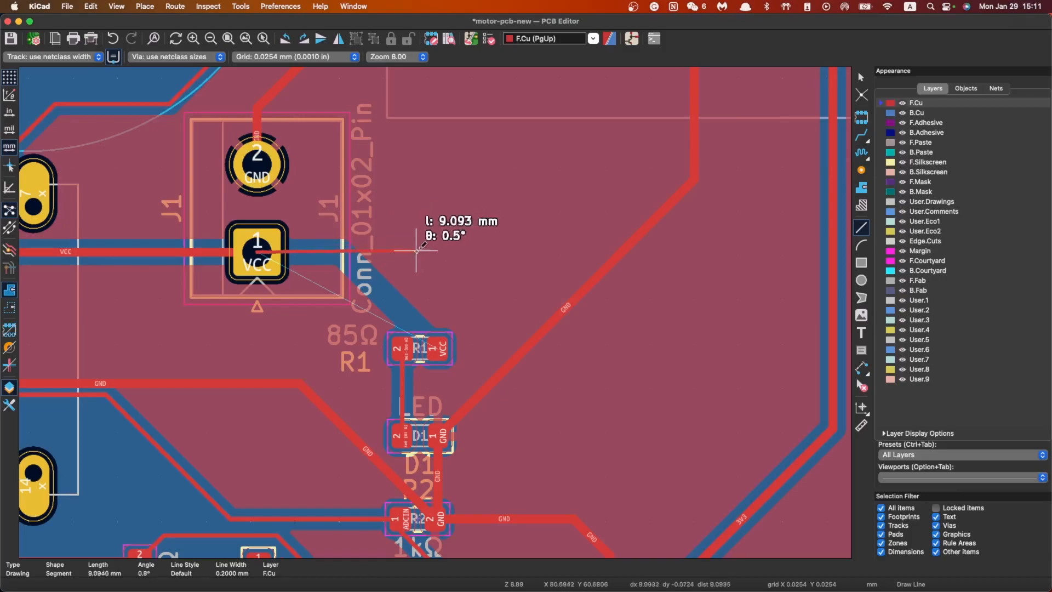
pyautogui.press('Escape')
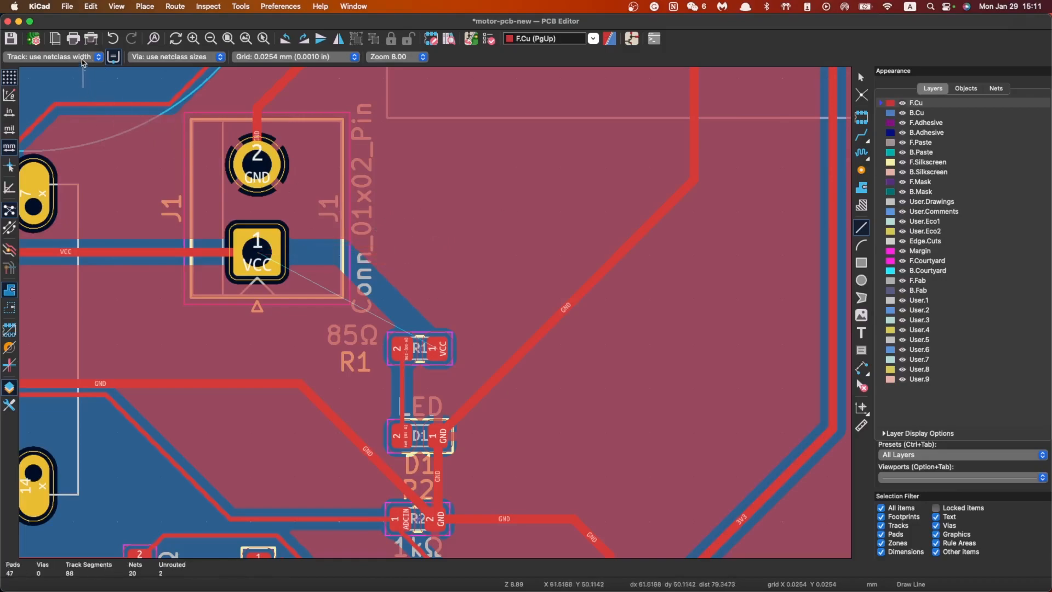
# Review the track widths and net assignments of the Default and power net classes, and close the board setup without saving changes
pyautogui.click(82, 59)
pyautogui.click(77, 77)
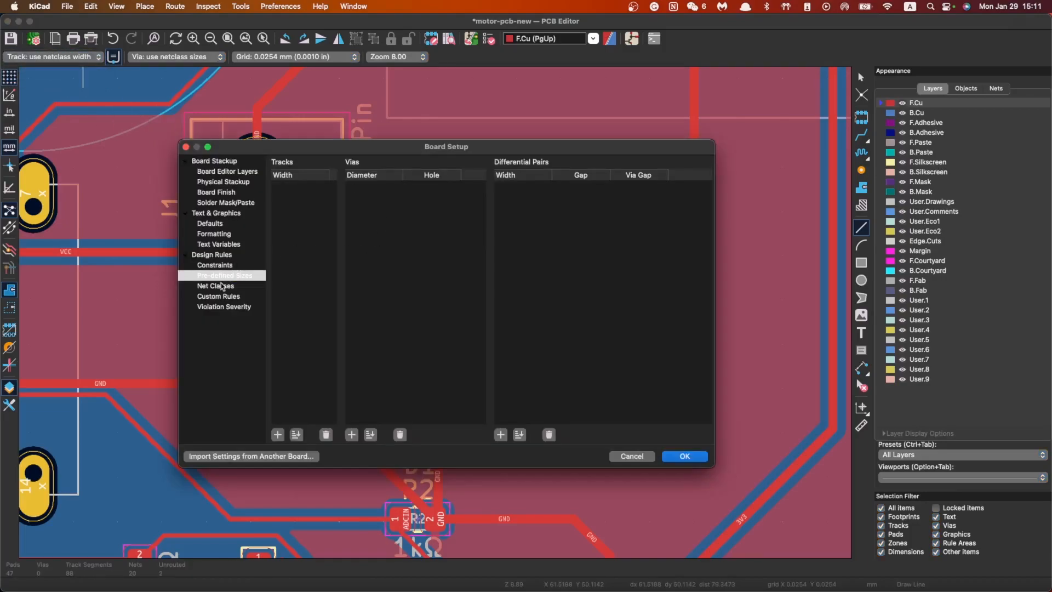
pyautogui.click(222, 285)
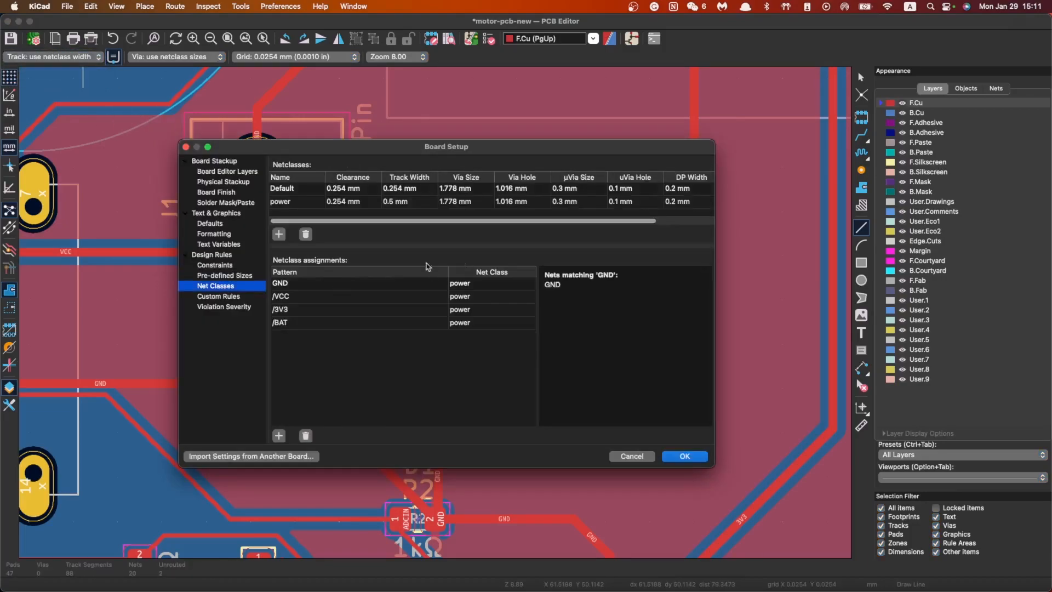
pyautogui.click(291, 203)
pyautogui.click(641, 461)
# Try to connect J1 pad 1 to R1 pad 1 with graphic lines on F.Cu, and undo the drawn lines
pyautogui.click(257, 252)
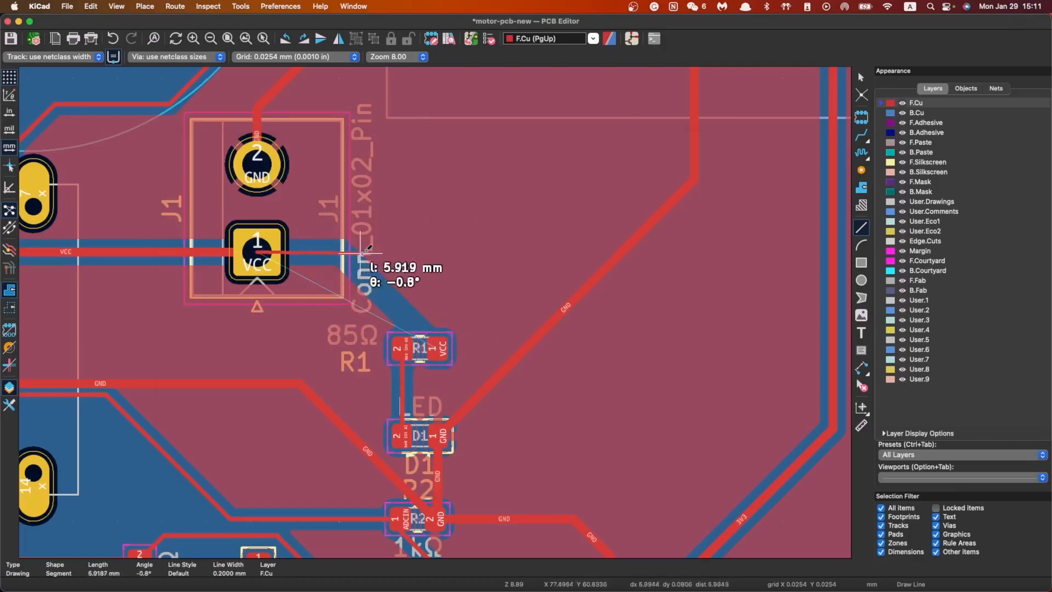
pyautogui.click(387, 252)
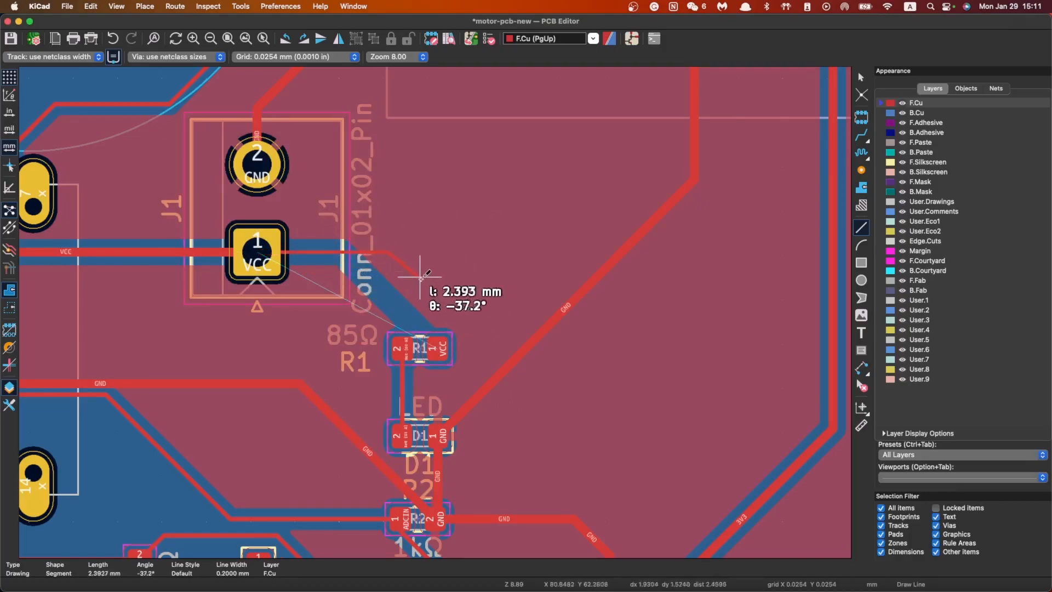
pyautogui.click(439, 284)
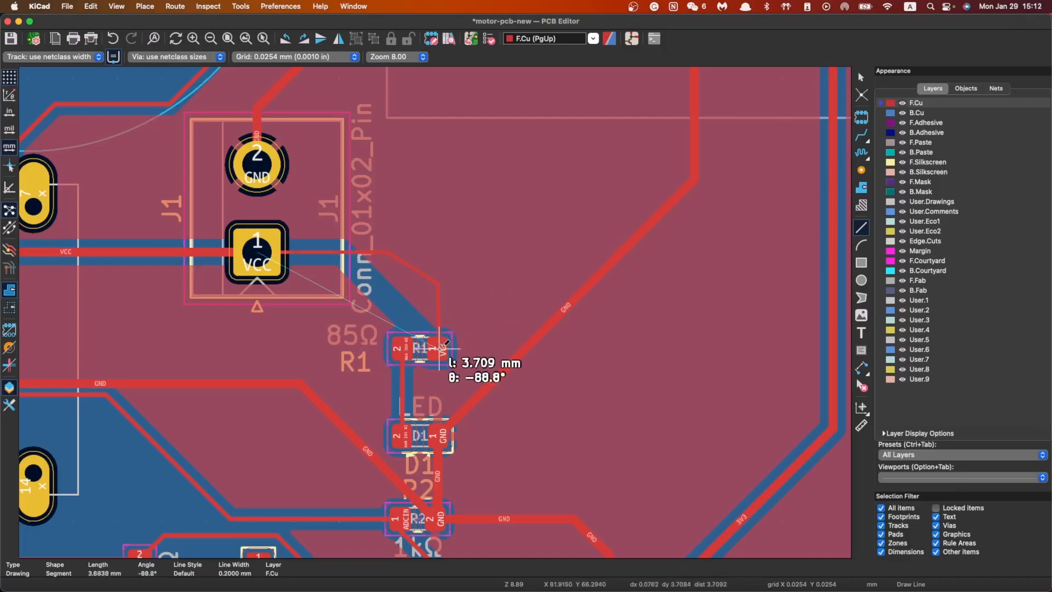
pyautogui.press('Escape')
pyautogui.press('Escape')
pyautogui.press('super+z')
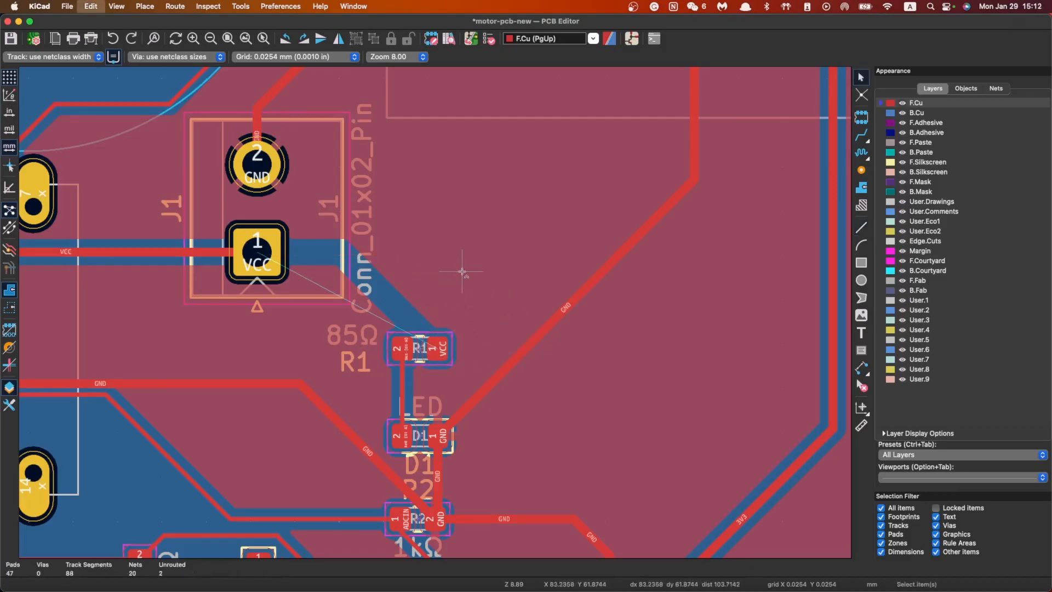
# Route a VCC track on F.Cu from J1 pad 1 to R1 pad 1 with a 45-degree corner
pyautogui.click(862, 134)
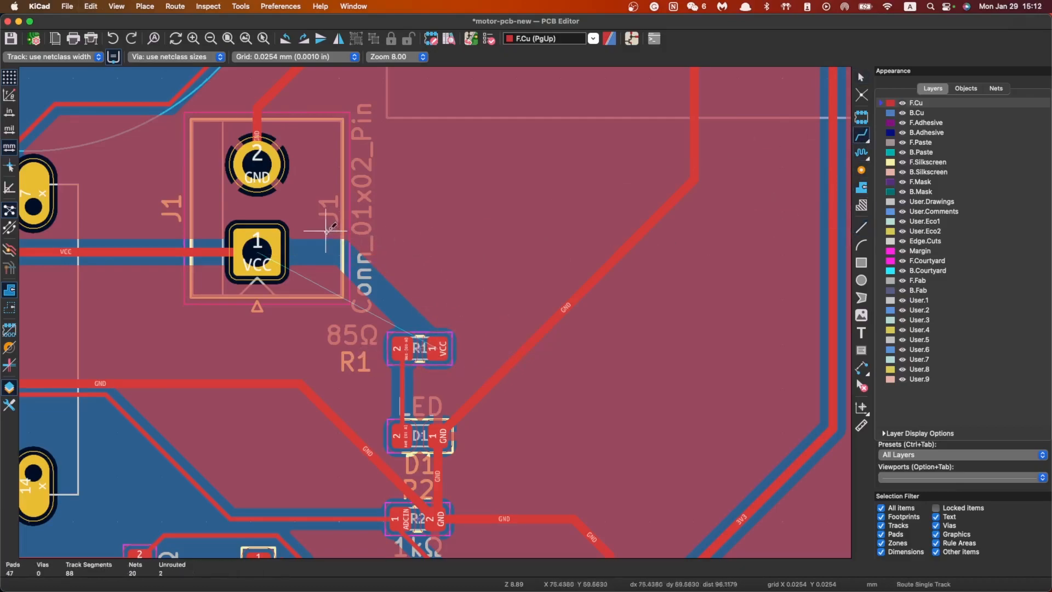
pyautogui.click(257, 252)
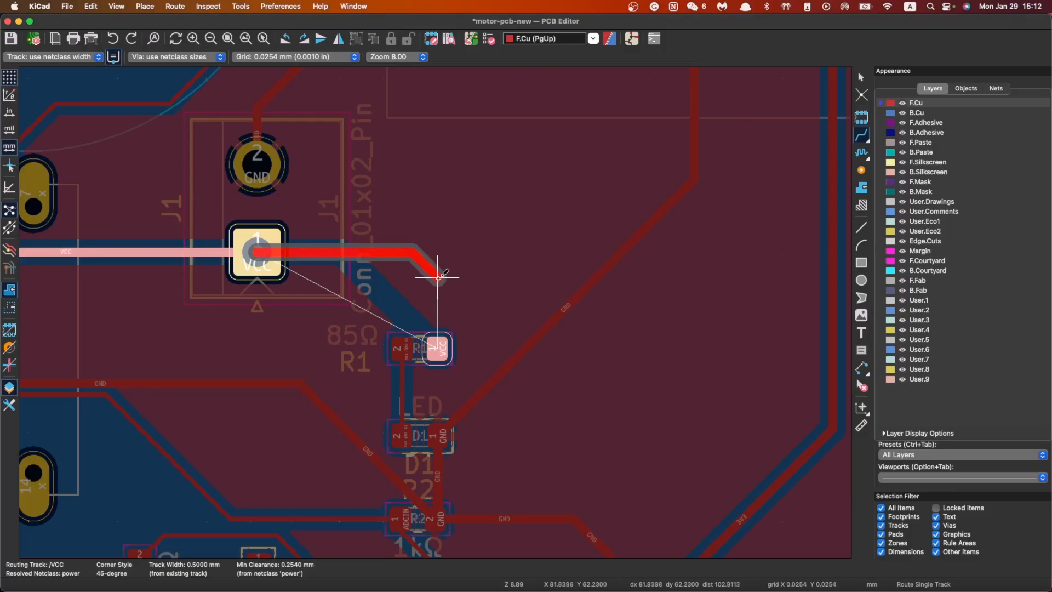
pyautogui.click(438, 276)
pyautogui.click(438, 346)
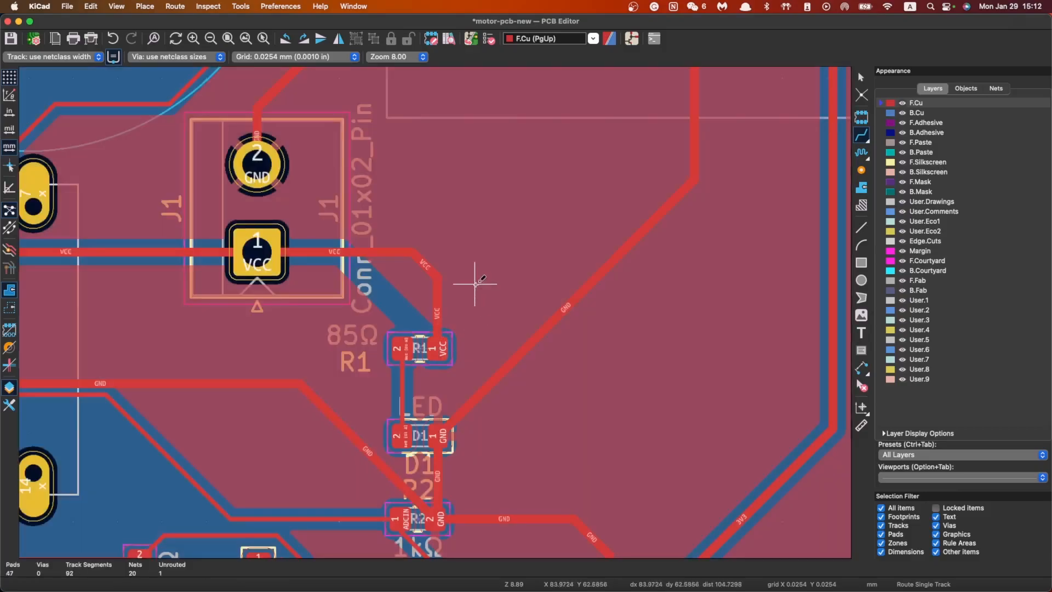
# Examine the VCC track into R1 and the Net-(D1-A) track between R1 and D1
pyautogui.scroll(-5, 475, 283)
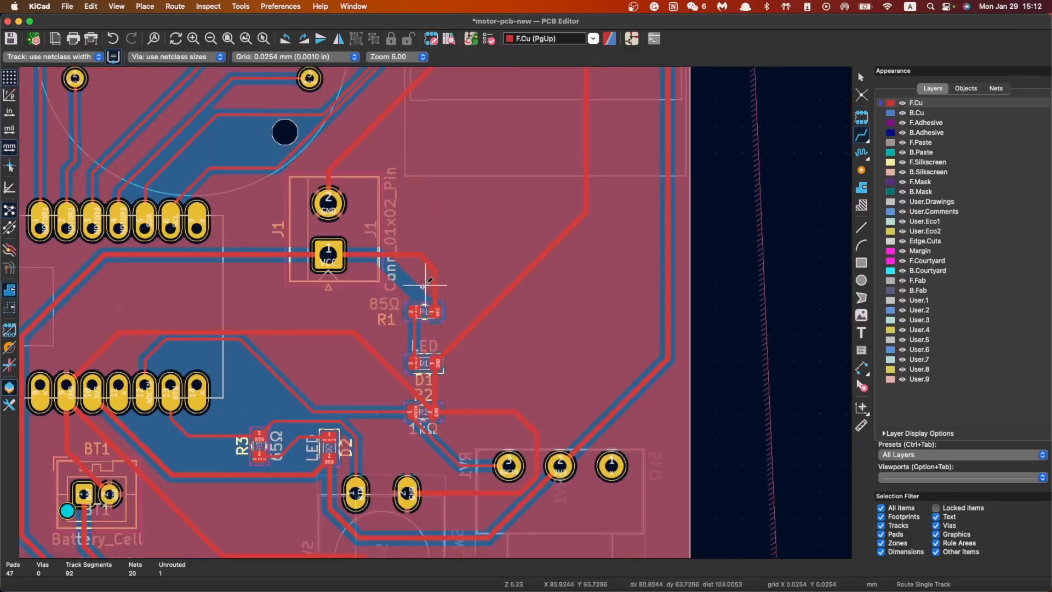
pyautogui.scroll(-2, 427, 285)
pyautogui.scroll(3, 434, 305)
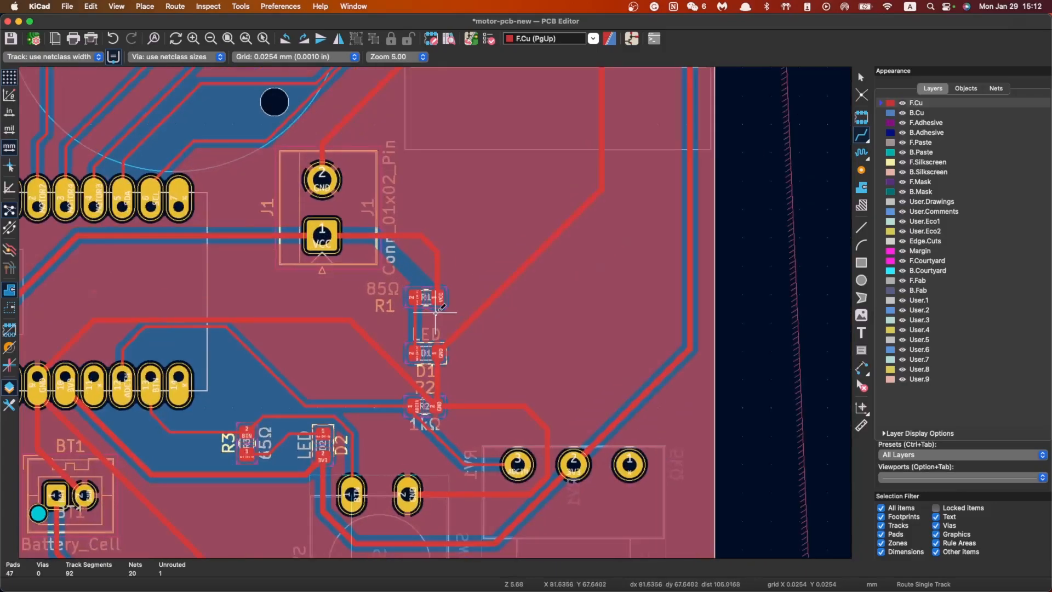
pyautogui.scroll(10, 437, 311)
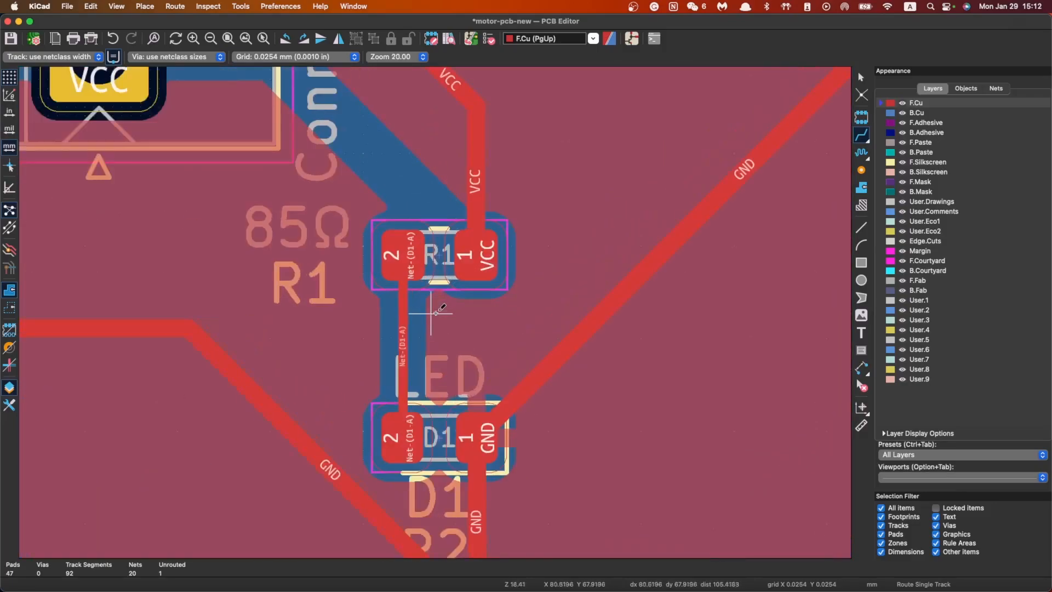
pyautogui.scroll(-6, 432, 313)
pyautogui.scroll(6, 435, 308)
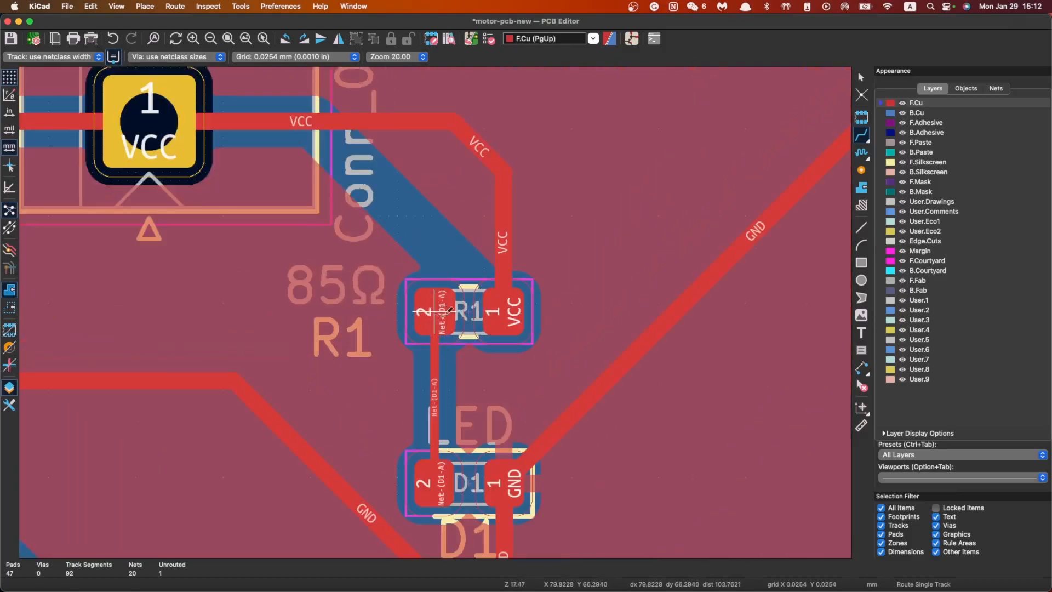
pyautogui.scroll(1, 438, 310)
pyautogui.scroll(-3, 433, 324)
pyautogui.scroll(3, 421, 299)
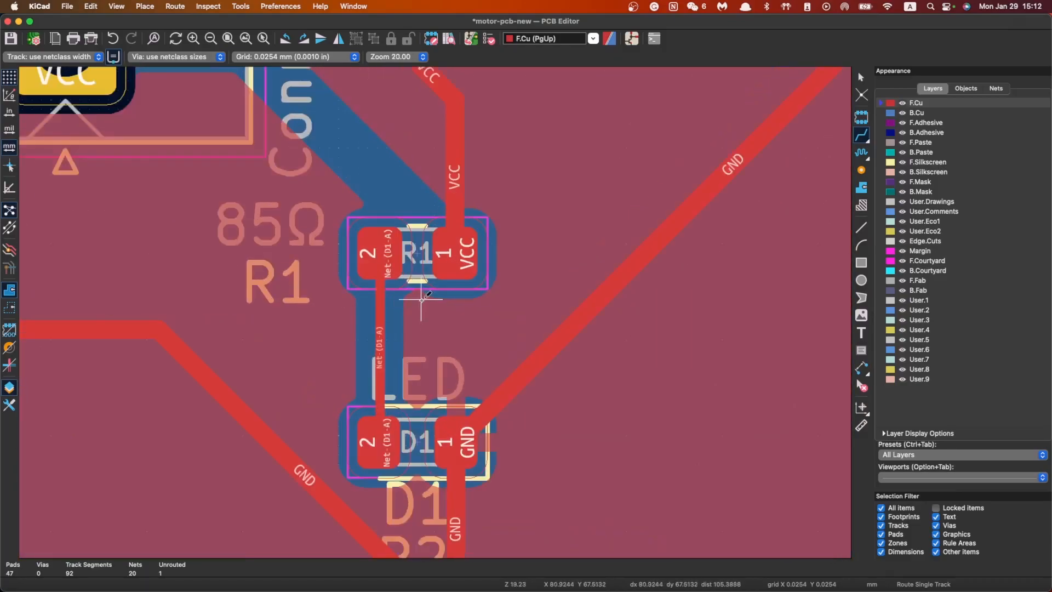
pyautogui.scroll(1, 421, 299)
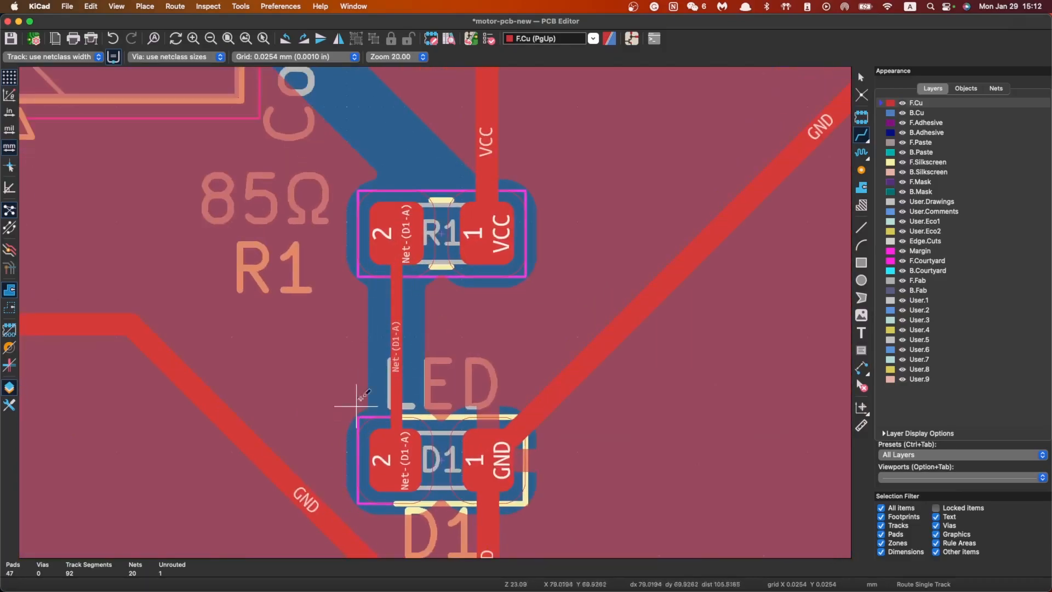
# Delete the Net-(D1-A) track between pad 2 of R1 and pad 2 of D1
pyautogui.press('Escape')
pyautogui.scroll(-4, 437, 314)
pyautogui.scroll(-2, 438, 314)
pyautogui.scroll(4, 447, 312)
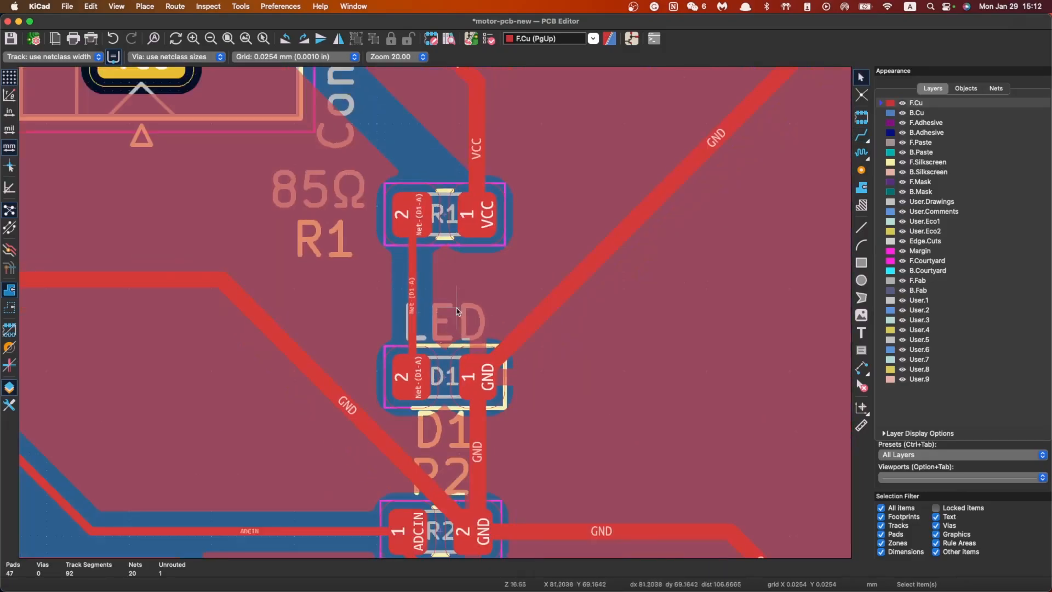
pyautogui.click(413, 307)
pyautogui.scroll(4, 420, 337)
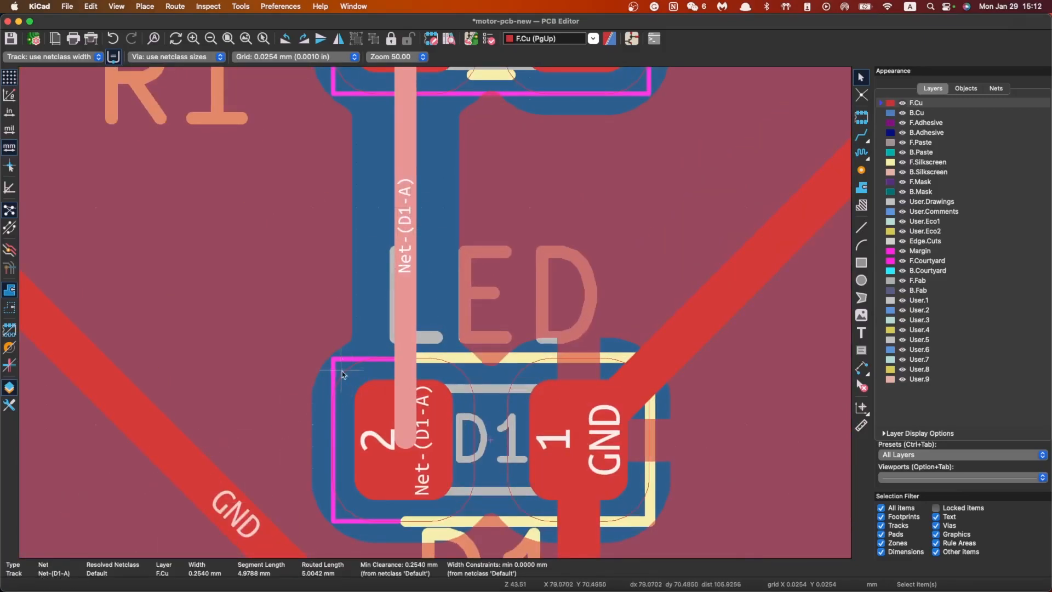
pyautogui.scroll(-3, 423, 307)
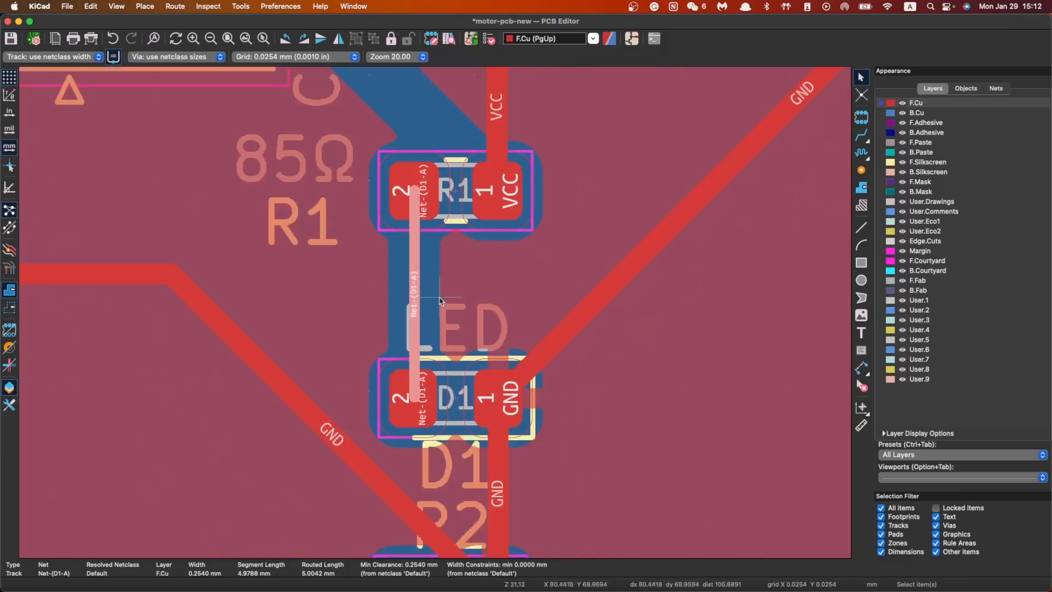
pyautogui.press('Delete')
# Add a netclass assignment for the net Net-(D1-A) and apply the board setup
pyautogui.click(100, 57)
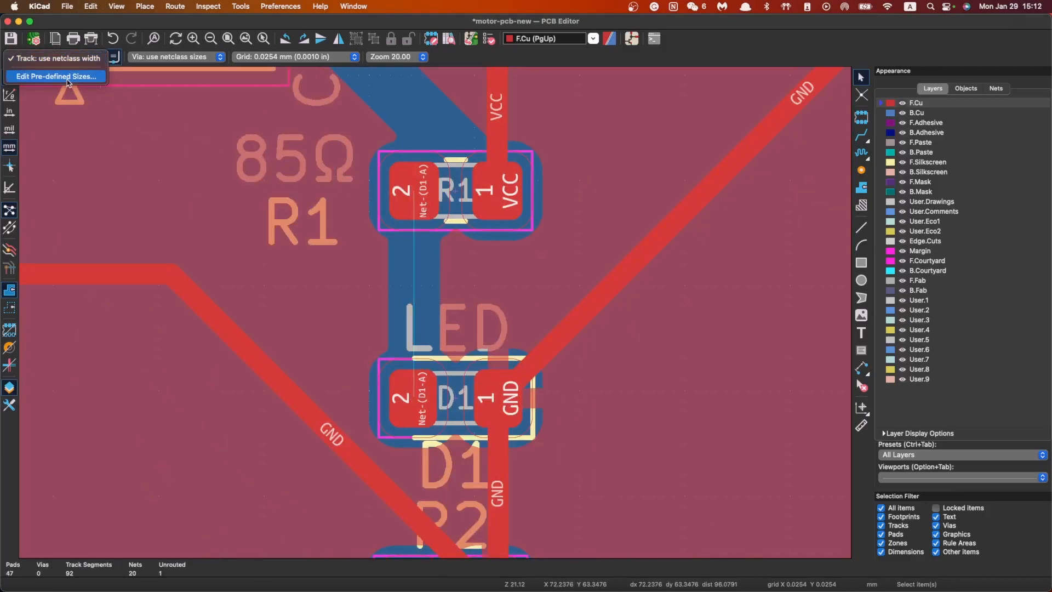
pyautogui.click(55, 72)
pyautogui.click(236, 286)
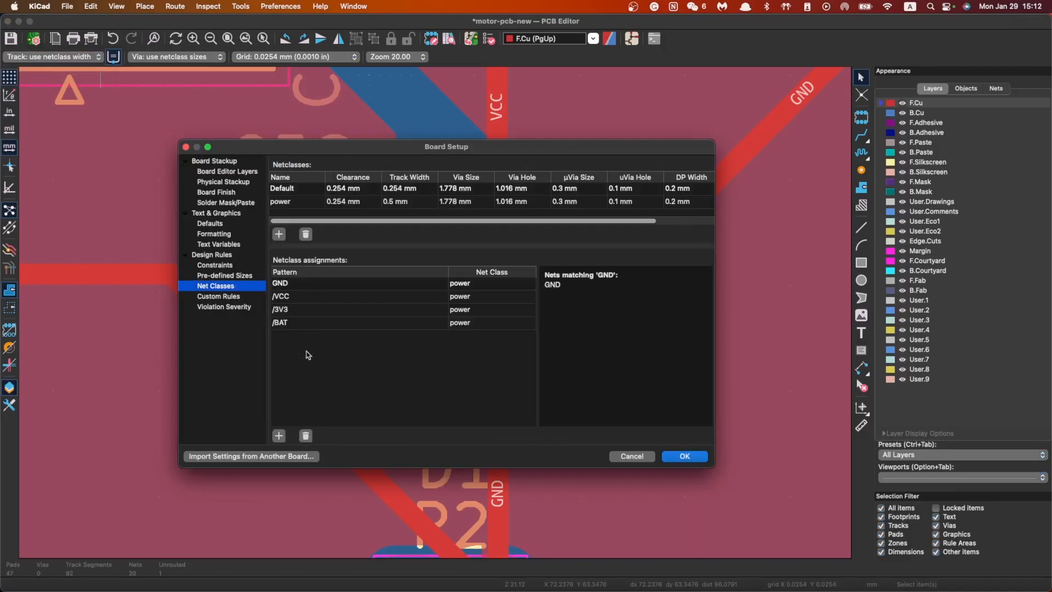
pyautogui.click(279, 436)
pyautogui.write('Net-(D1-A')
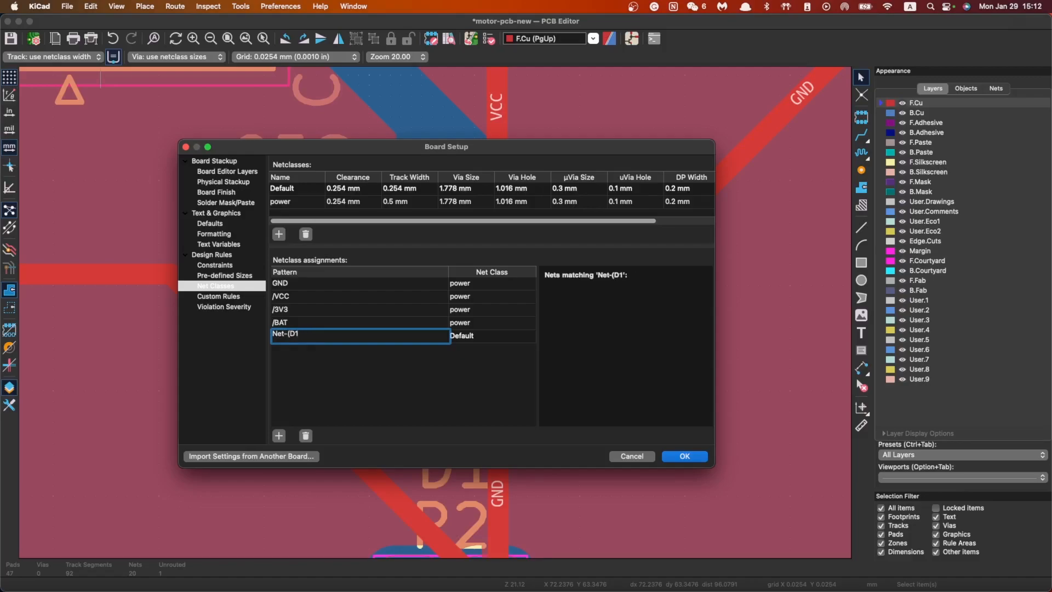
pyautogui.click(355, 384)
pyautogui.click(681, 452)
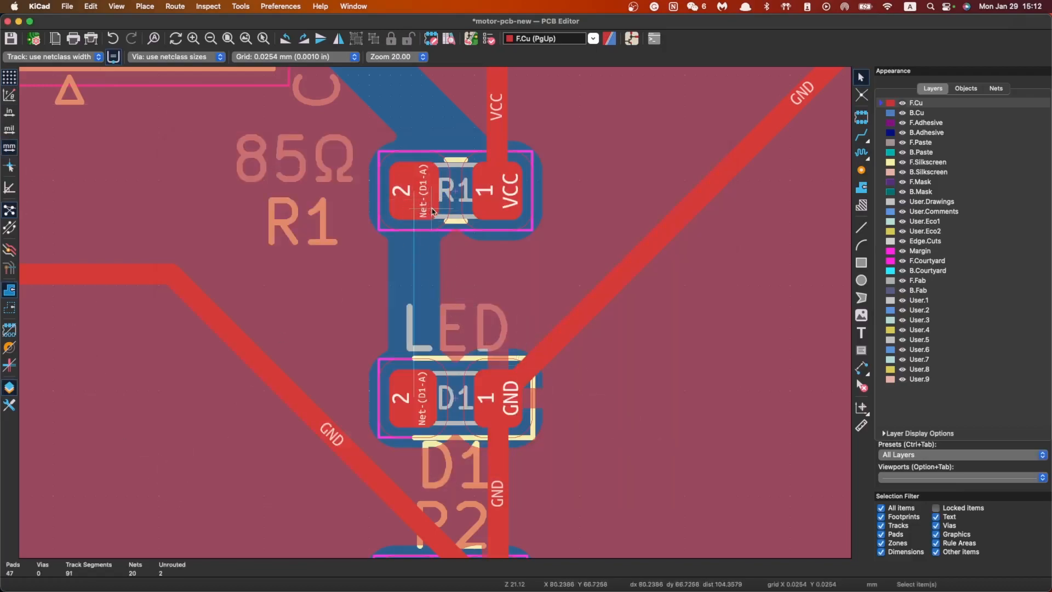
# Route a straight Net-(D1-A) track on F.Cu from R1 pad 2 to D1 pad 2
pyautogui.click(861, 134)
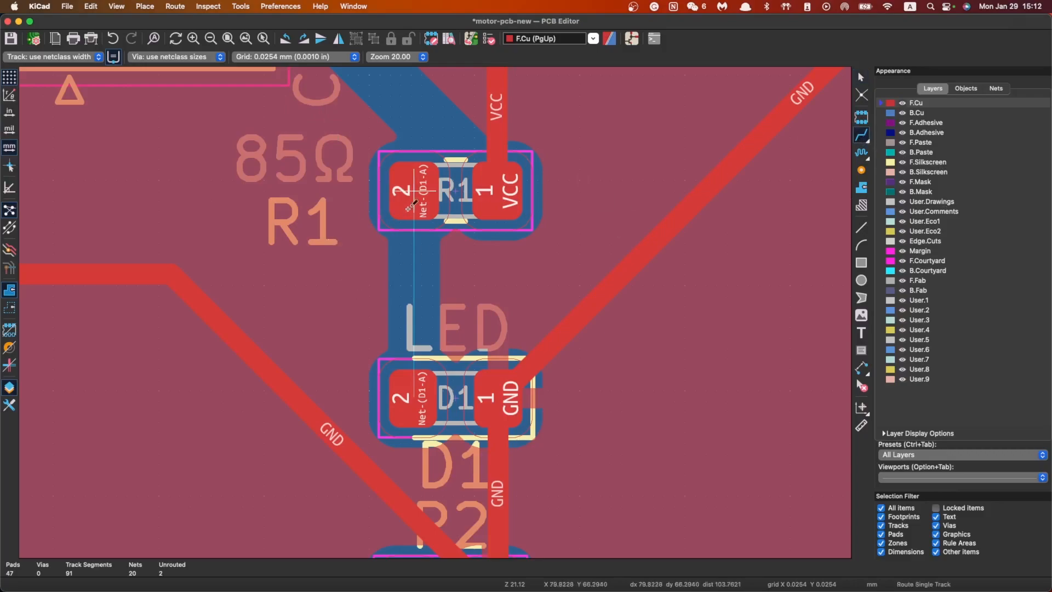
pyautogui.click(415, 192)
pyautogui.click(419, 386)
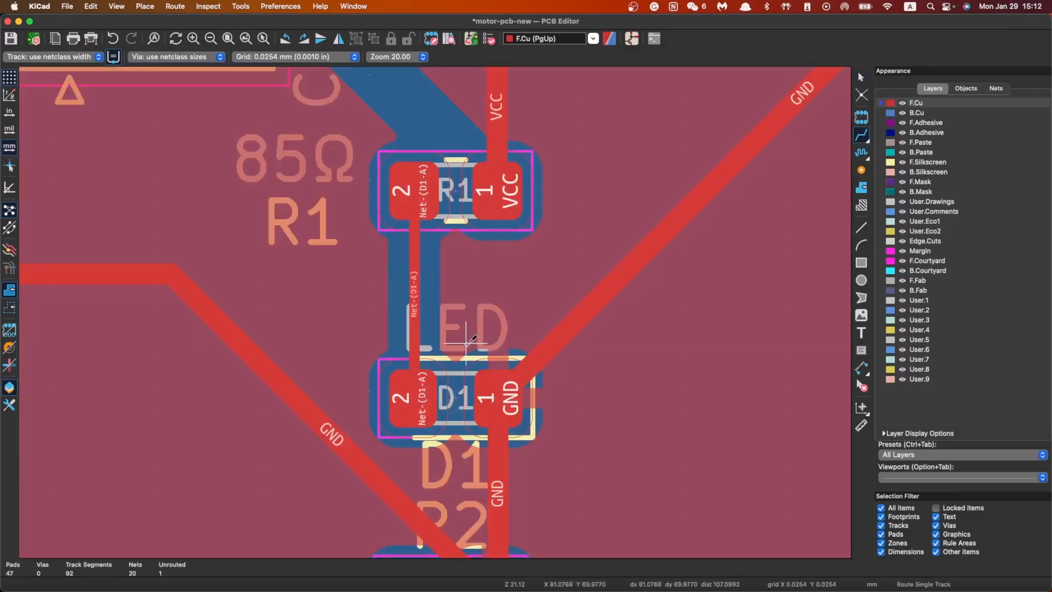
# Select the track between R1 and D1 and check its width and resolved net class
pyautogui.scroll(-3, 453, 313)
pyautogui.scroll(-2, 453, 313)
pyautogui.scroll(4, 416, 351)
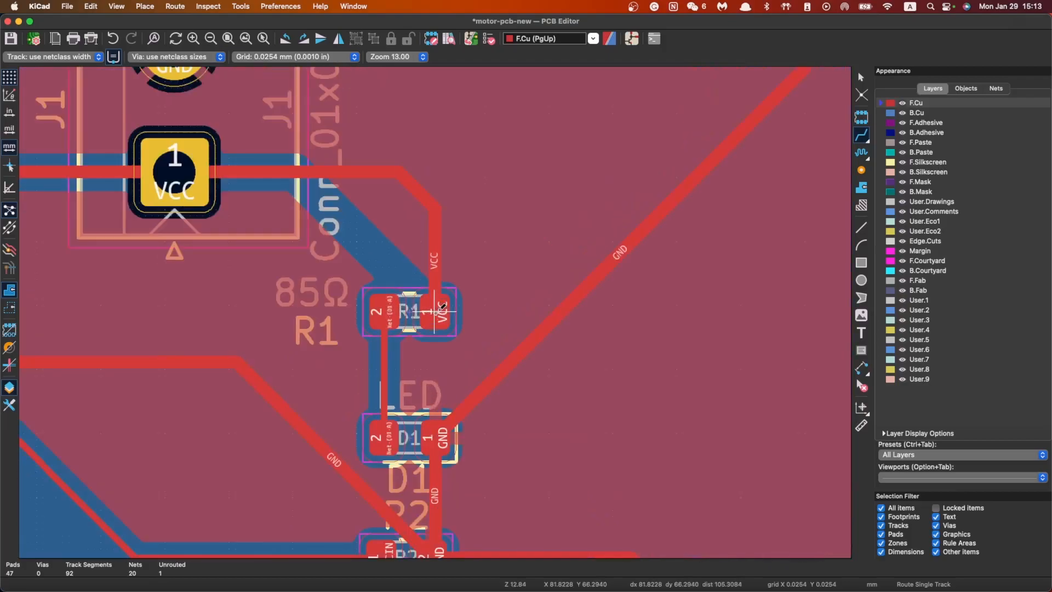
pyautogui.press('Escape')
pyautogui.click(361, 366)
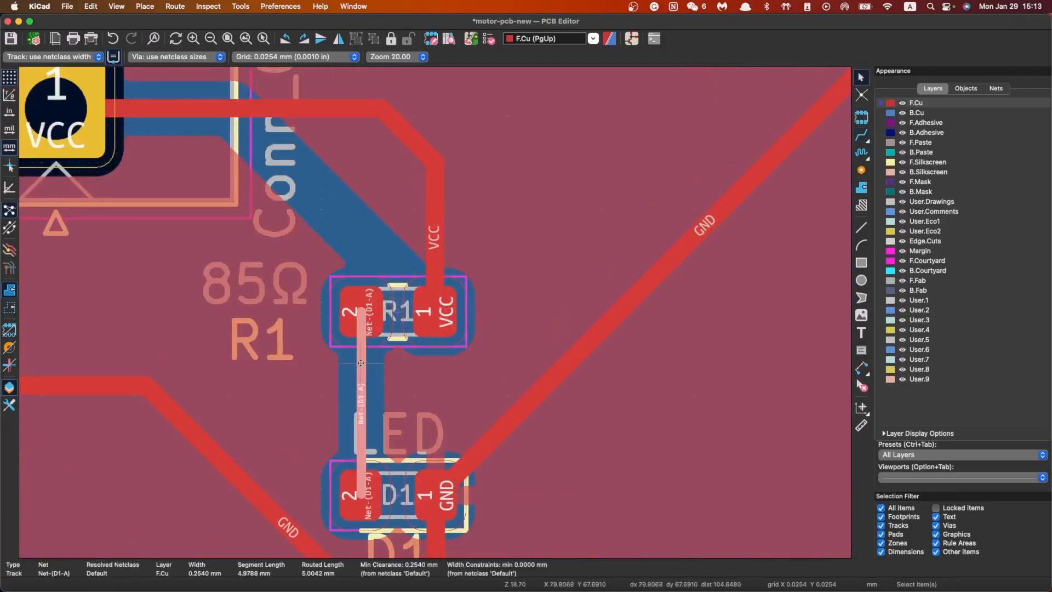
pyautogui.scroll(-4, 436, 317)
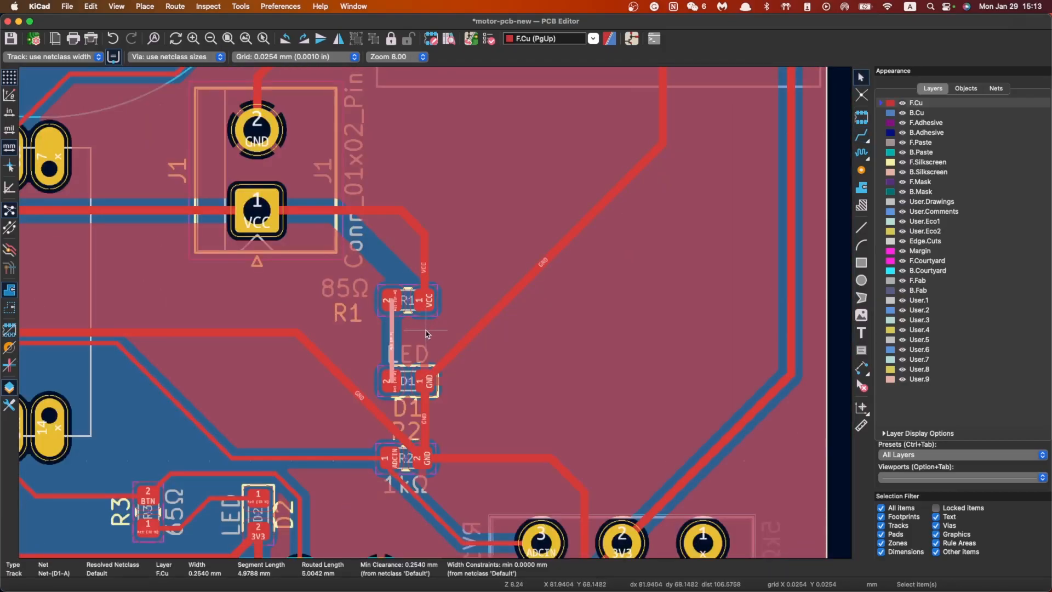
# Delete the thin Net-(D1-A) track connecting pad 2 of R1 to pad 2 of D1
pyautogui.scroll(-6, 427, 334)
pyautogui.scroll(5, 437, 316)
pyautogui.scroll(2, 436, 317)
pyautogui.press('Escape')
pyautogui.scroll(2, 436, 316)
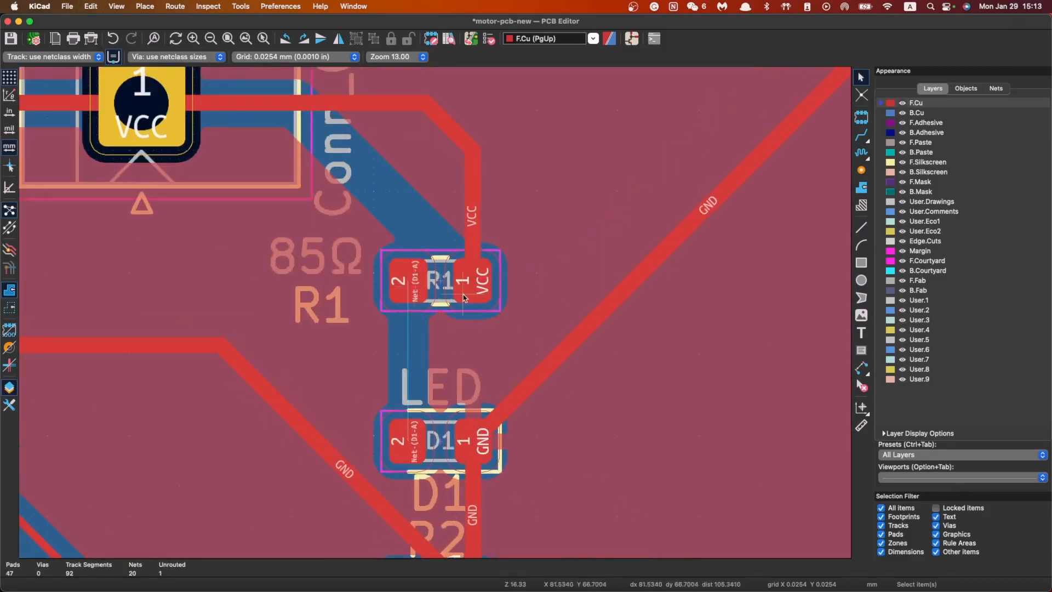
# Change the net class of the Net-(D1-A) assignment to power and apply the board setup
pyautogui.click(39, 8)
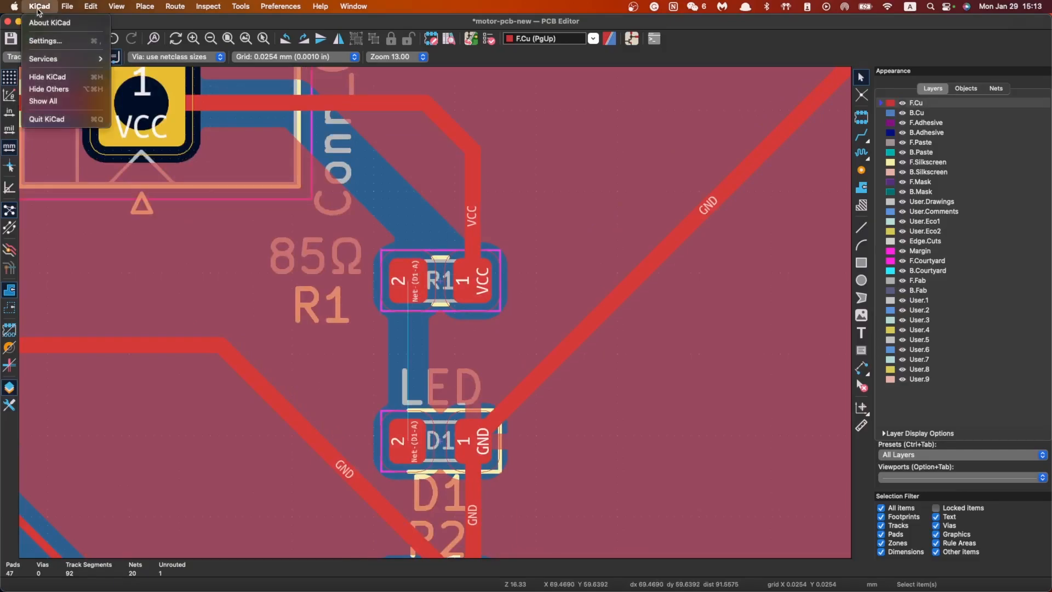
pyautogui.click(38, 9)
pyautogui.click(57, 39)
pyautogui.moveTo(453, 139); pyautogui.dragTo(864, 222)
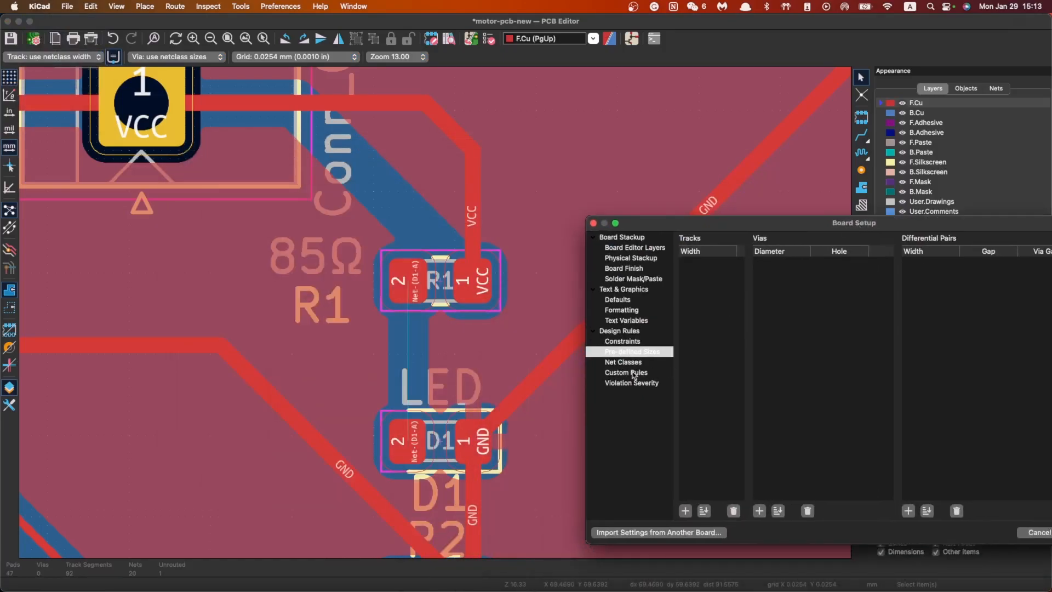
pyautogui.click(622, 361)
pyautogui.doubleClick(689, 411)
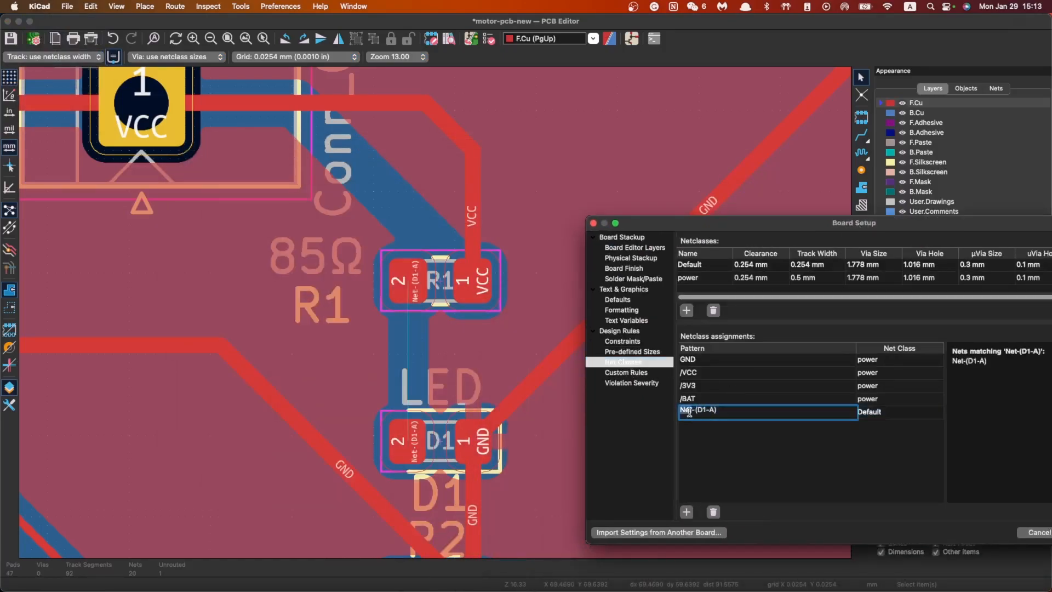
pyautogui.click(708, 440)
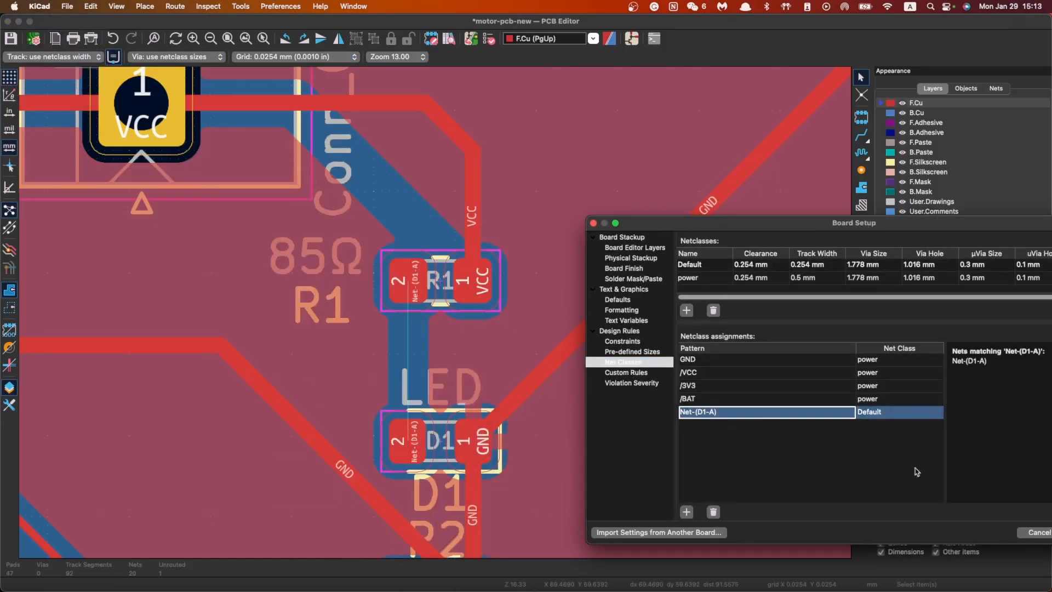
pyautogui.click(870, 416)
pyautogui.click(895, 438)
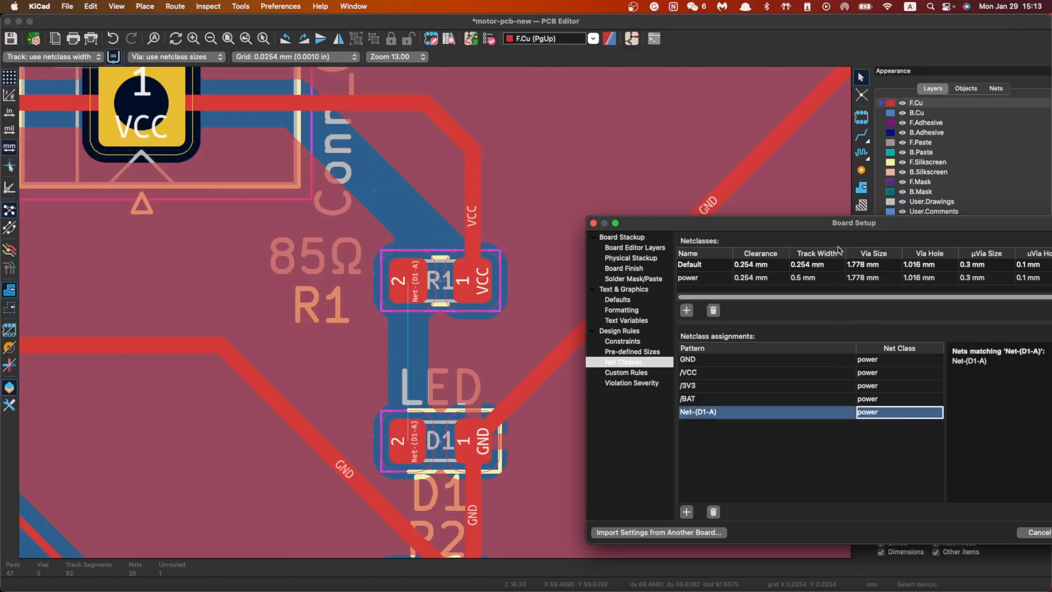
pyautogui.moveTo(830, 223); pyautogui.dragTo(646, 197)
pyautogui.click(909, 507)
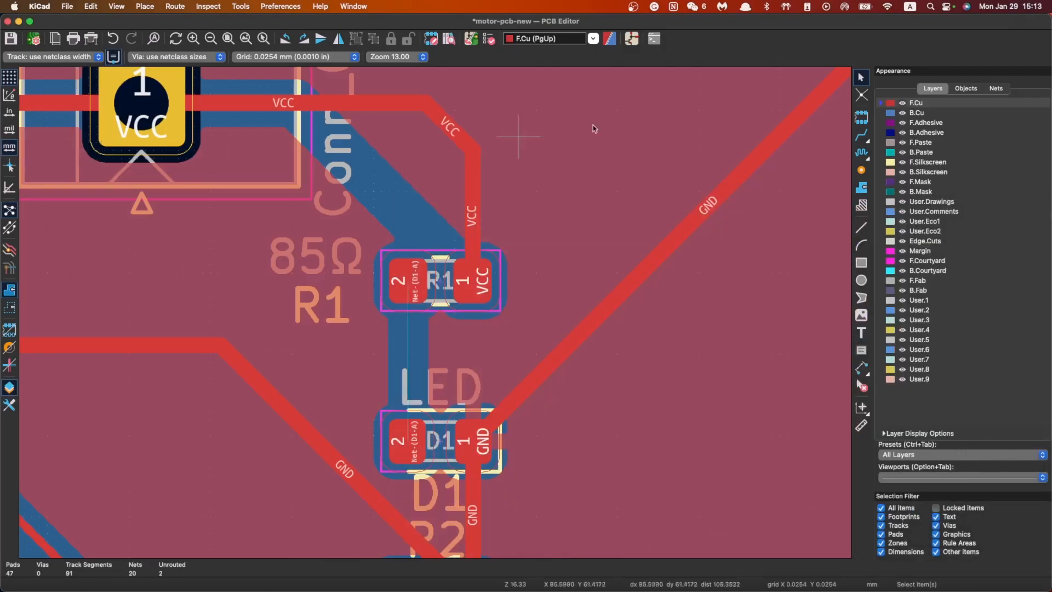
# Route a straight Net-(D1-A) track on F.Cu from R1 pad 2 to D1 pad 2, using the 0.5 mm power netclass width
pyautogui.click(862, 135)
pyautogui.click(408, 280)
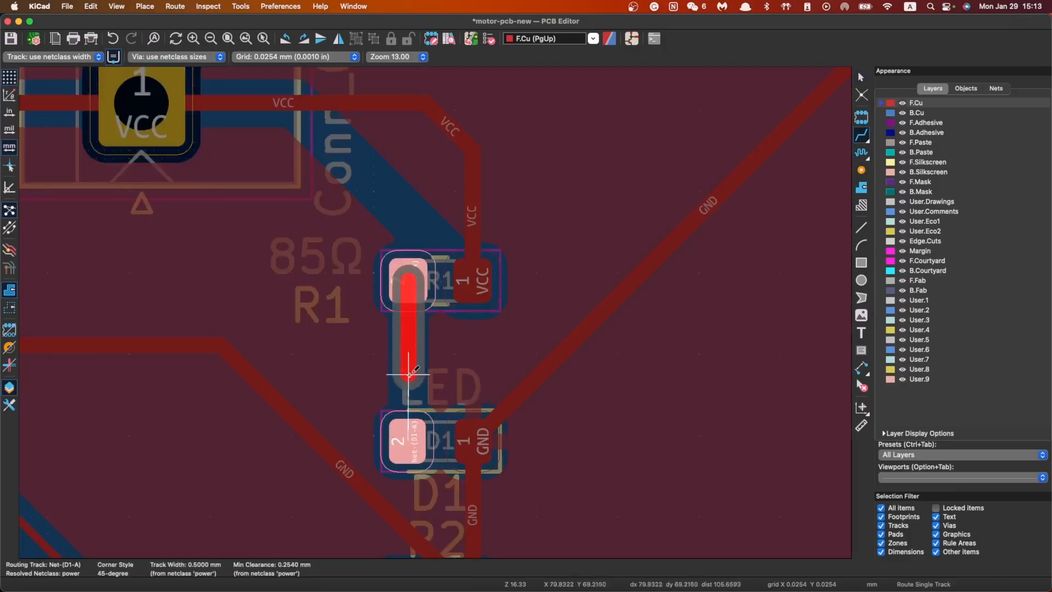
pyautogui.click(409, 438)
pyautogui.scroll(-2, 464, 344)
pyautogui.press('Escape')
# Move D1's LED value text out from between R1 and D1 to beside pad 1 of D1
pyautogui.click(436, 319)
pyautogui.moveTo(435, 319); pyautogui.dragTo(482, 351)
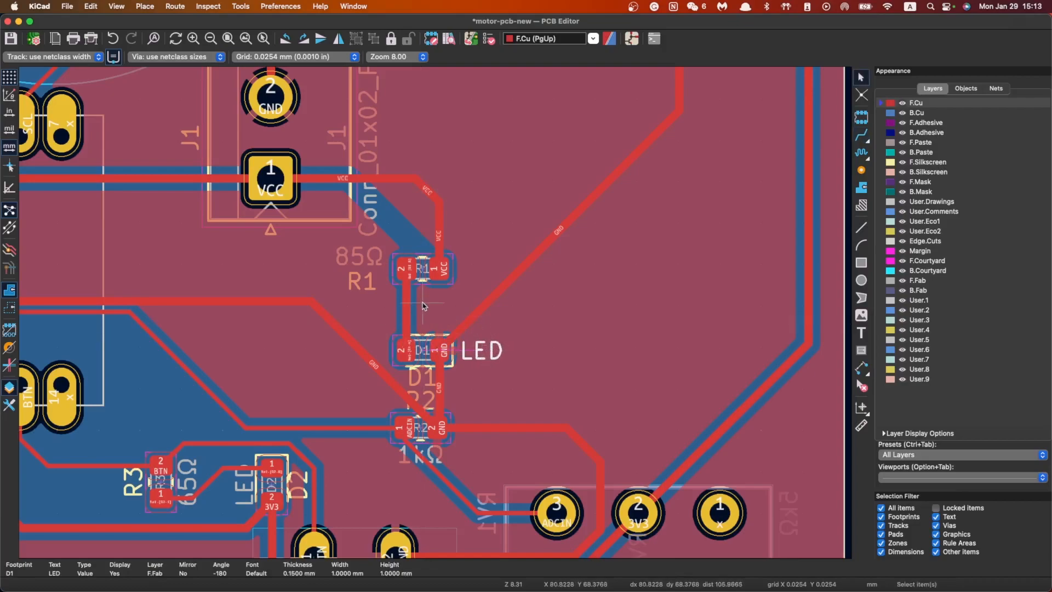
pyautogui.scroll(2, 430, 283)
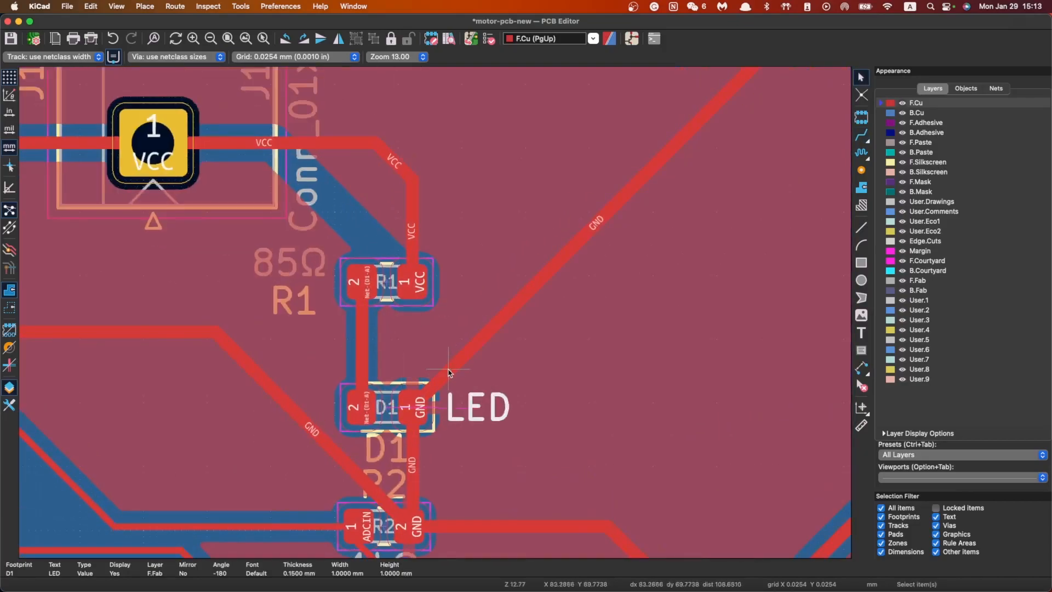
# Delete the diagonal GND track segment between D1 pad 1 and the vertical GND track coming down from Brd1
pyautogui.click(449, 373)
pyautogui.scroll(-2, 459, 307)
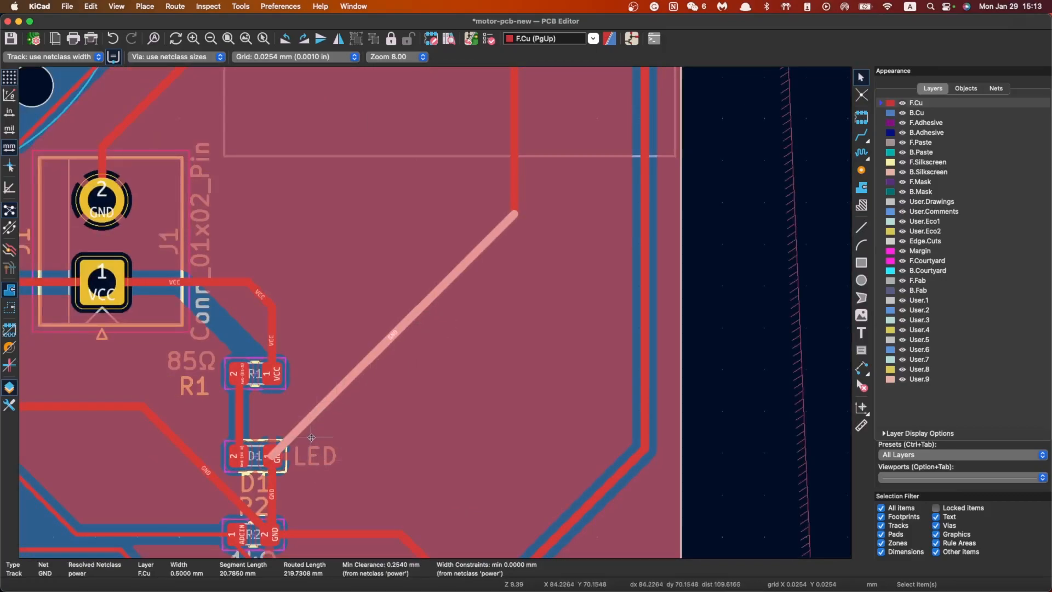
pyautogui.scroll(-2, 278, 521)
pyautogui.scroll(3, 459, 268)
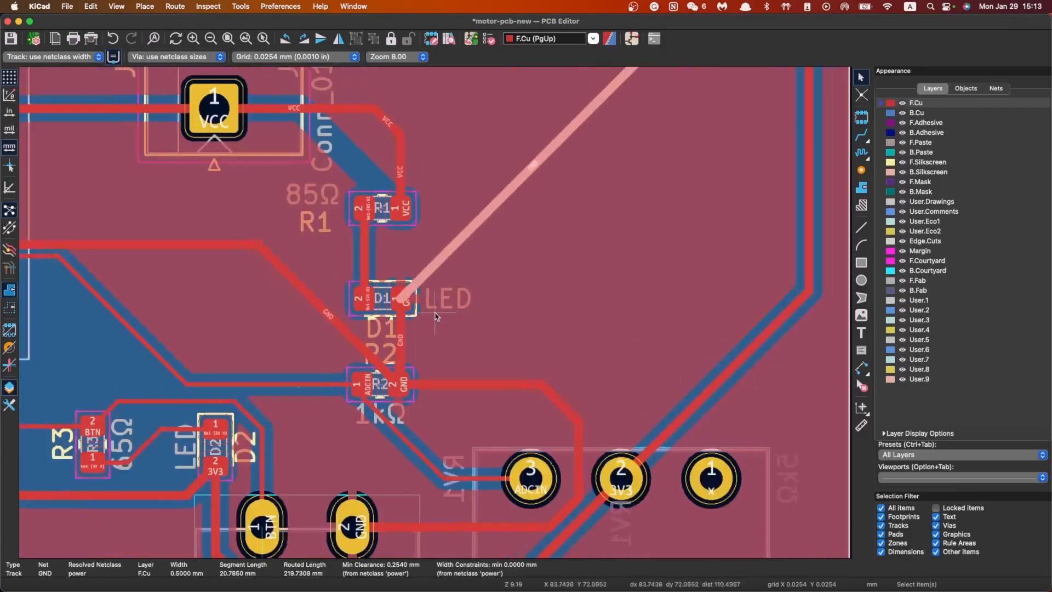
pyautogui.scroll(-2, 458, 274)
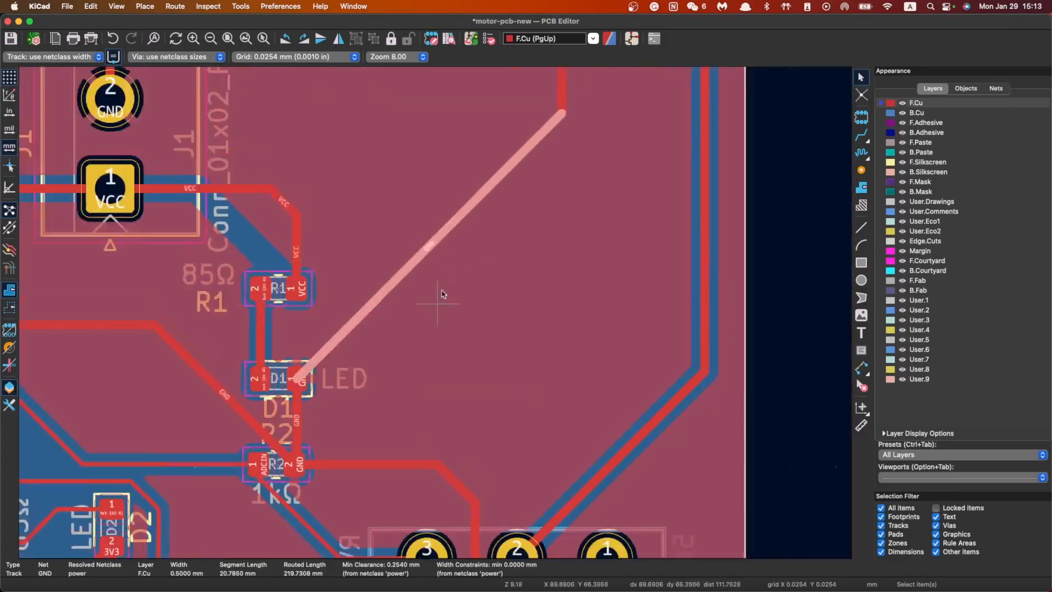
pyautogui.press('Delete')
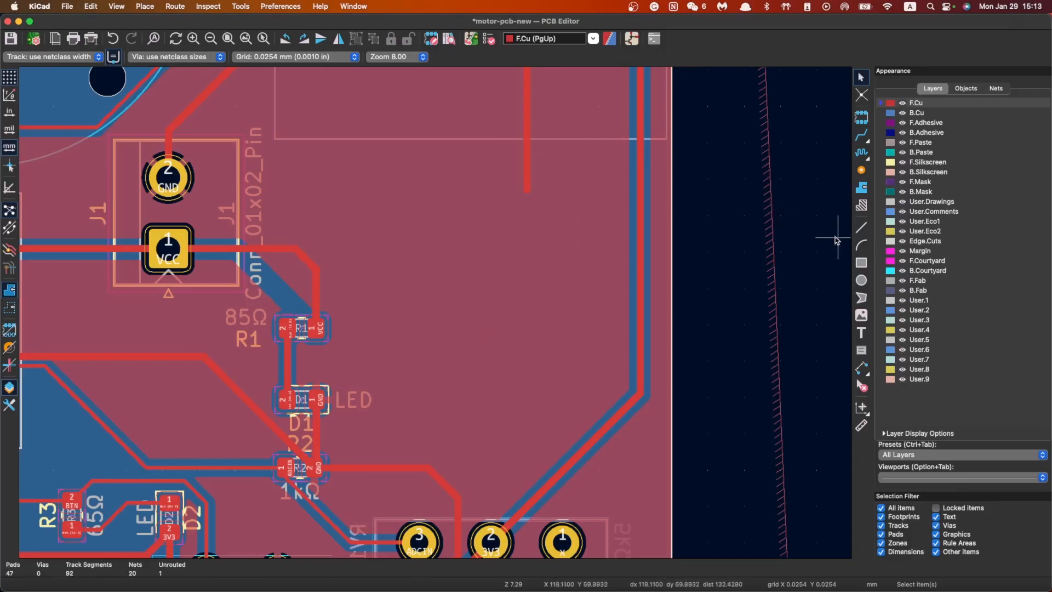
pyautogui.scroll(-2, 567, 227)
pyautogui.scroll(-2, 438, 316)
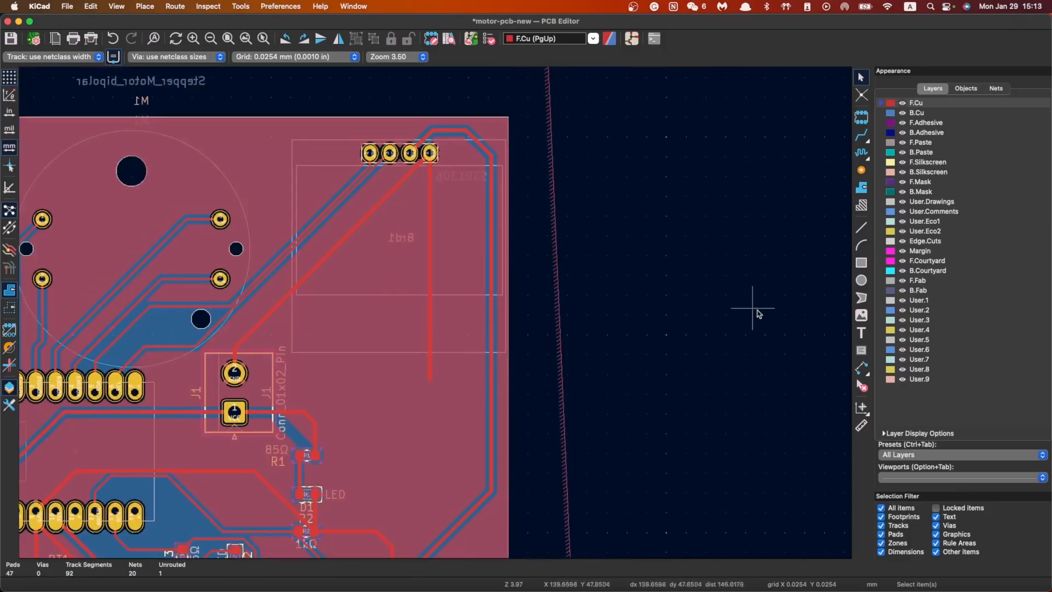
pyautogui.click(861, 135)
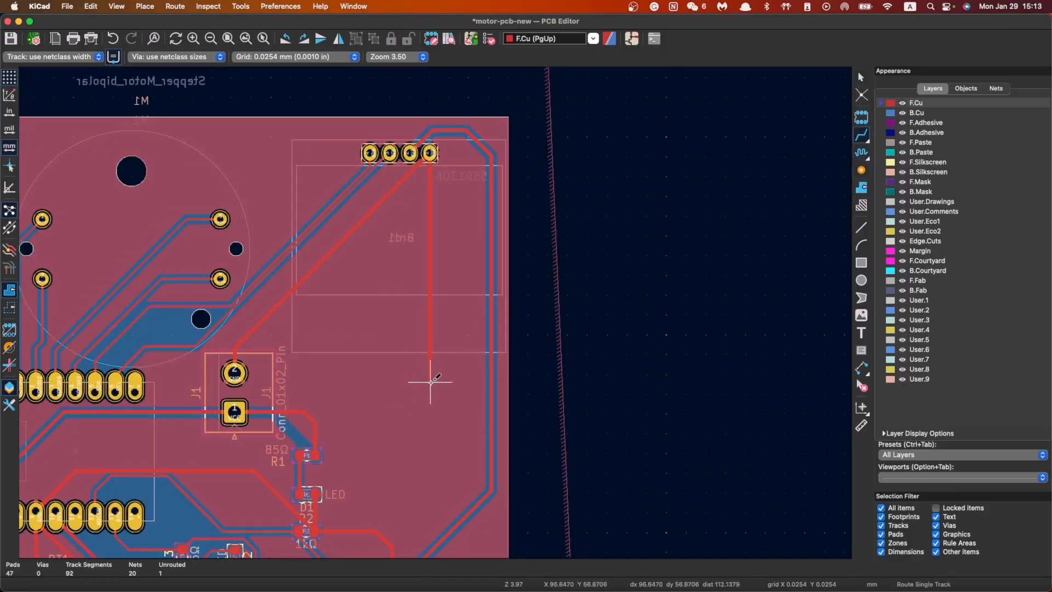
pyautogui.click(430, 378)
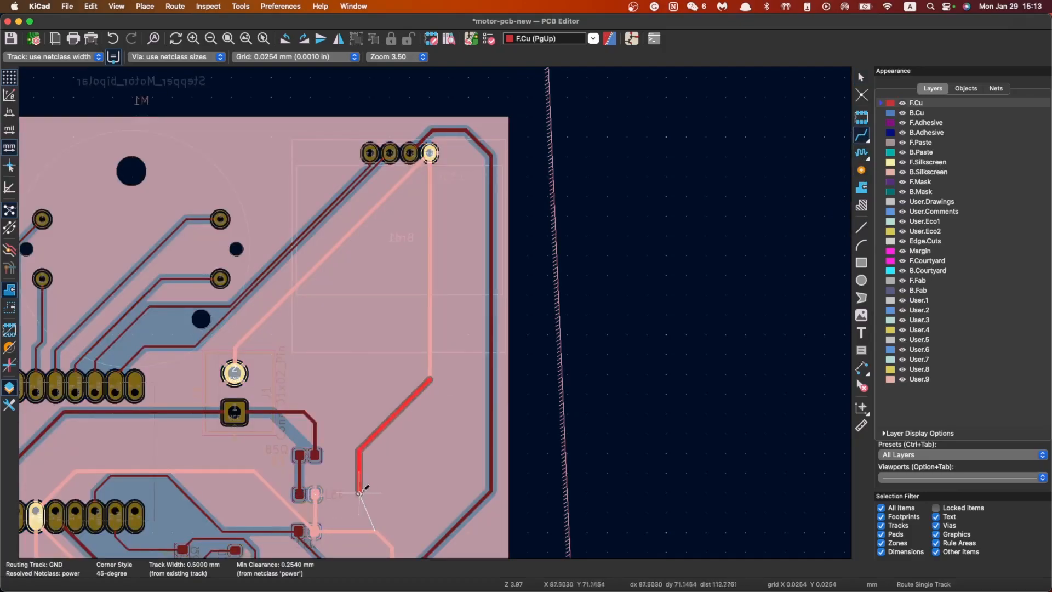
pyautogui.scroll(3, 362, 487)
pyautogui.scroll(2, 439, 296)
pyautogui.scroll(-2, 437, 305)
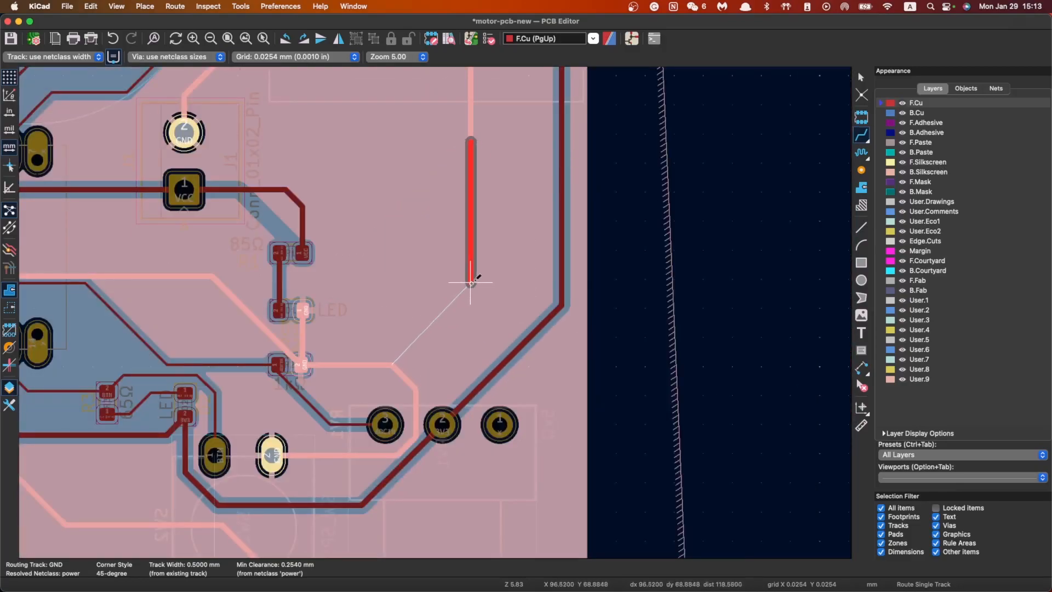
pyautogui.press('Escape')
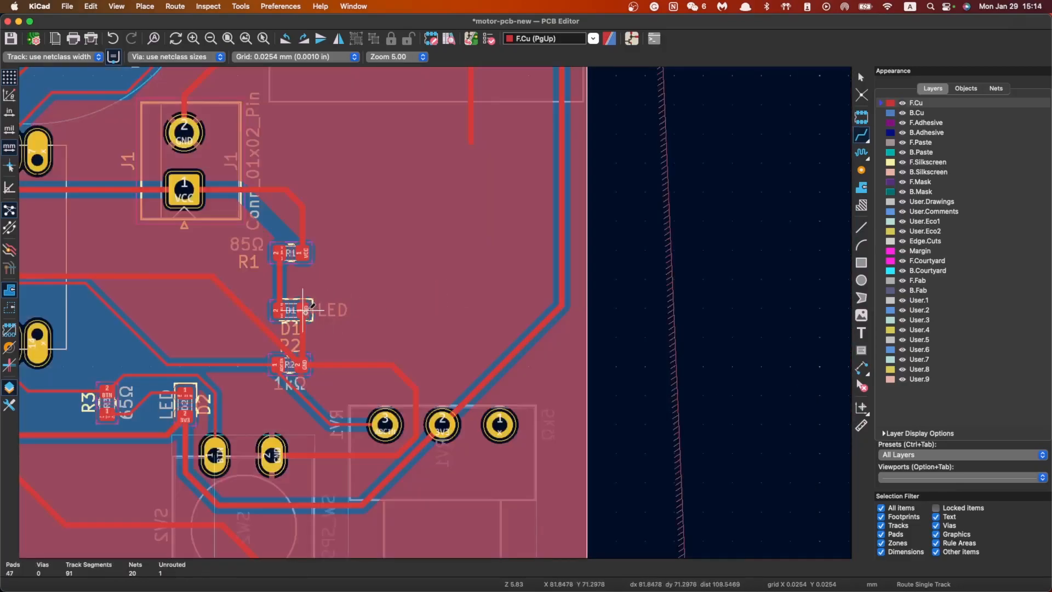
# Route a GND track on F.Cu from D1 pad 1 to the open end of the vertical GND track below Brd1
pyautogui.click(302, 310)
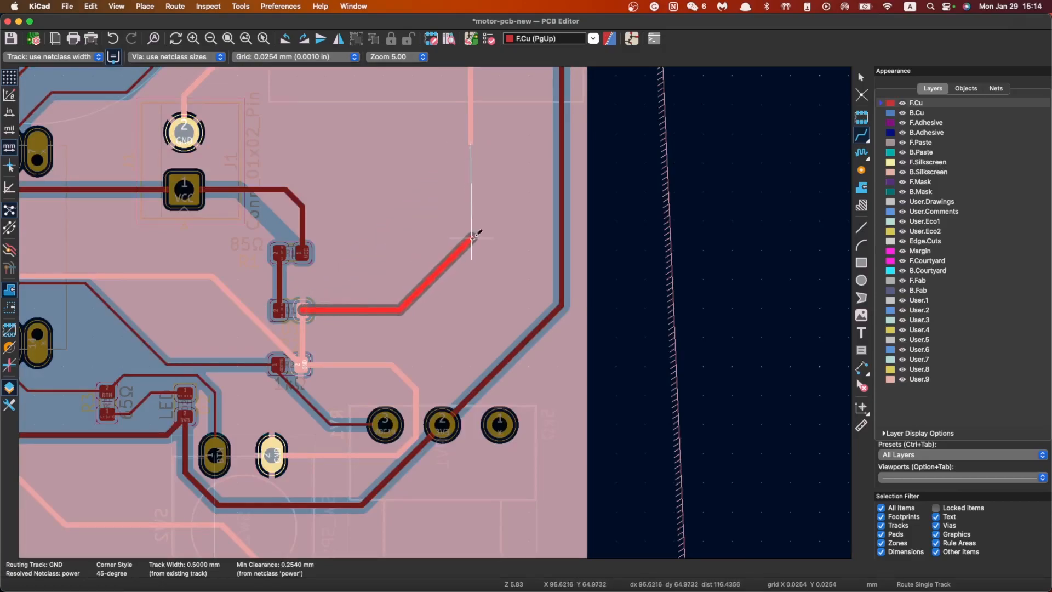
pyautogui.click(474, 141)
pyautogui.press('Escape')
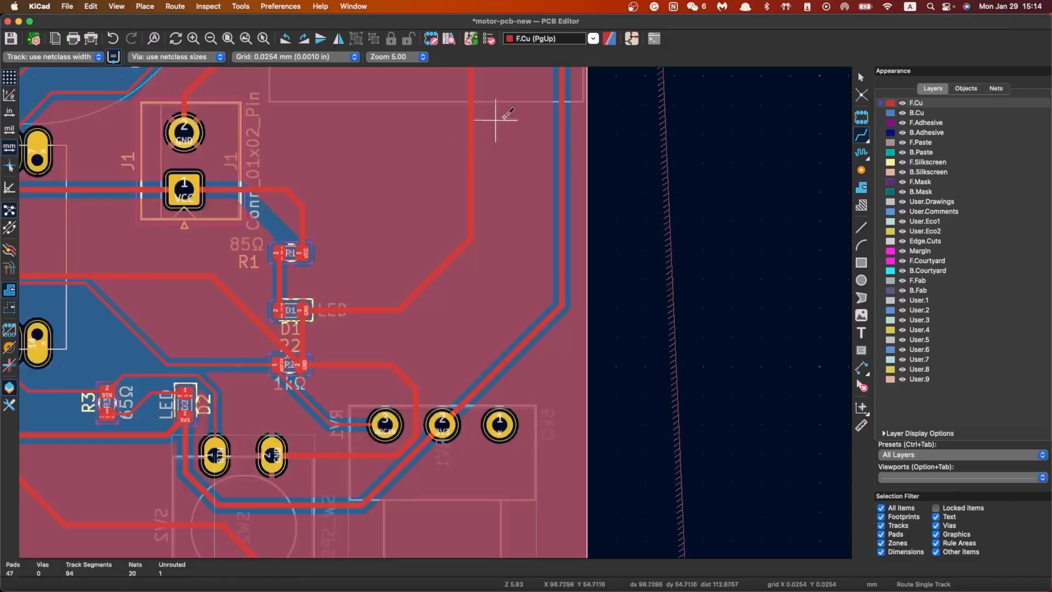
# Examine how the GND tracks and the copper zone connect to pad 1 of D1 and pad 2 of R2
pyautogui.scroll(8, 376, 280)
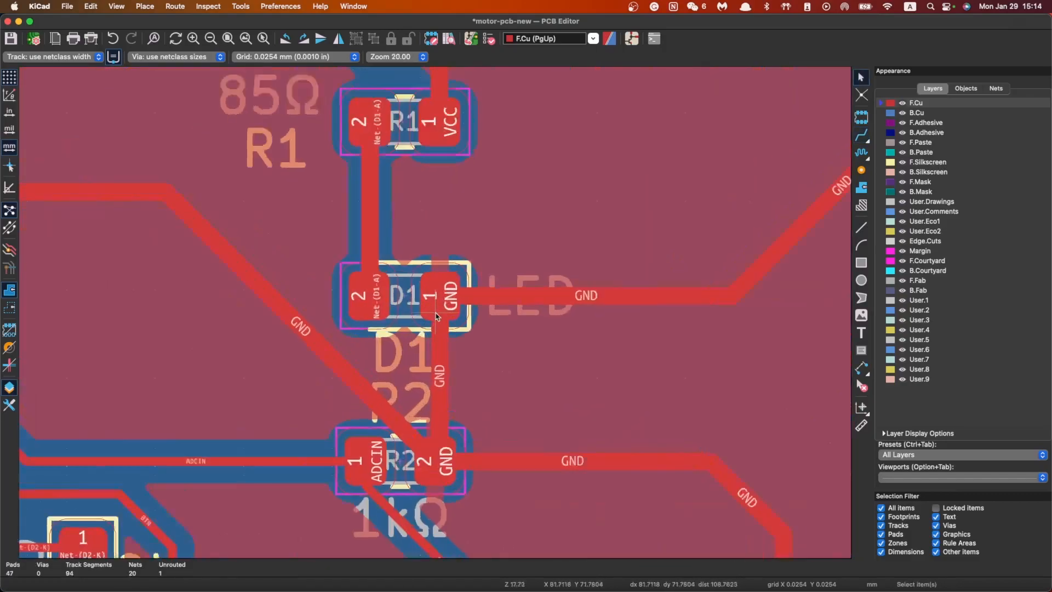
pyautogui.scroll(-2, 437, 316)
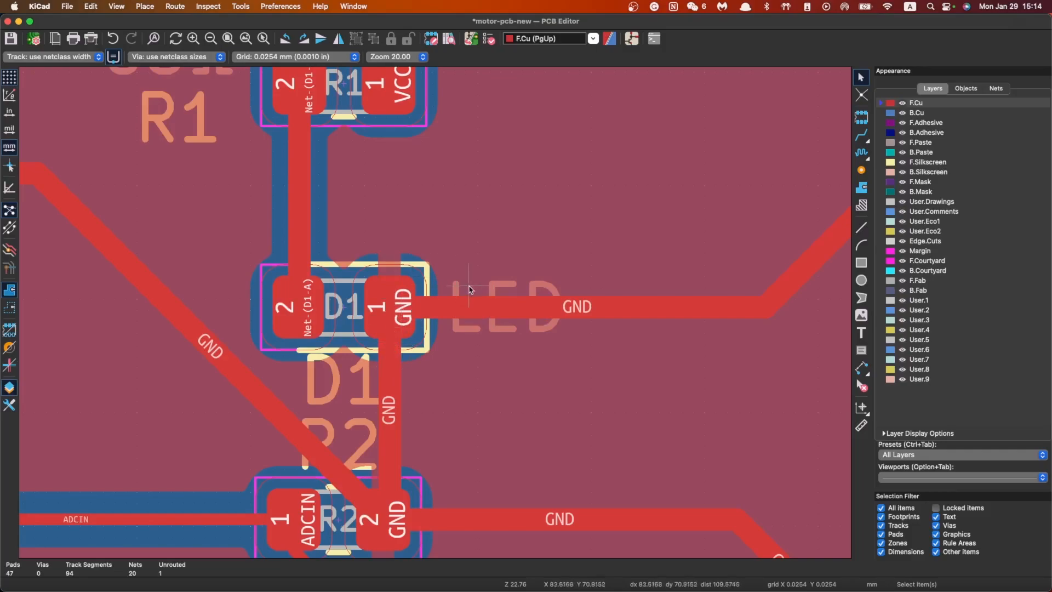
pyautogui.scroll(-3, 443, 294)
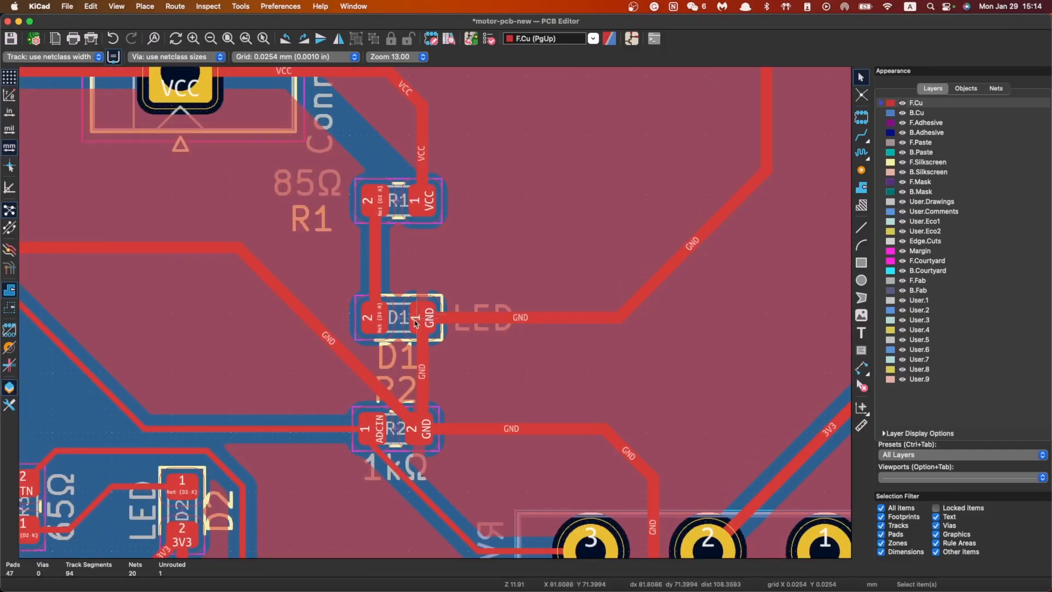
pyautogui.scroll(2, 428, 309)
pyautogui.scroll(-3, 427, 302)
pyautogui.scroll(5, 429, 310)
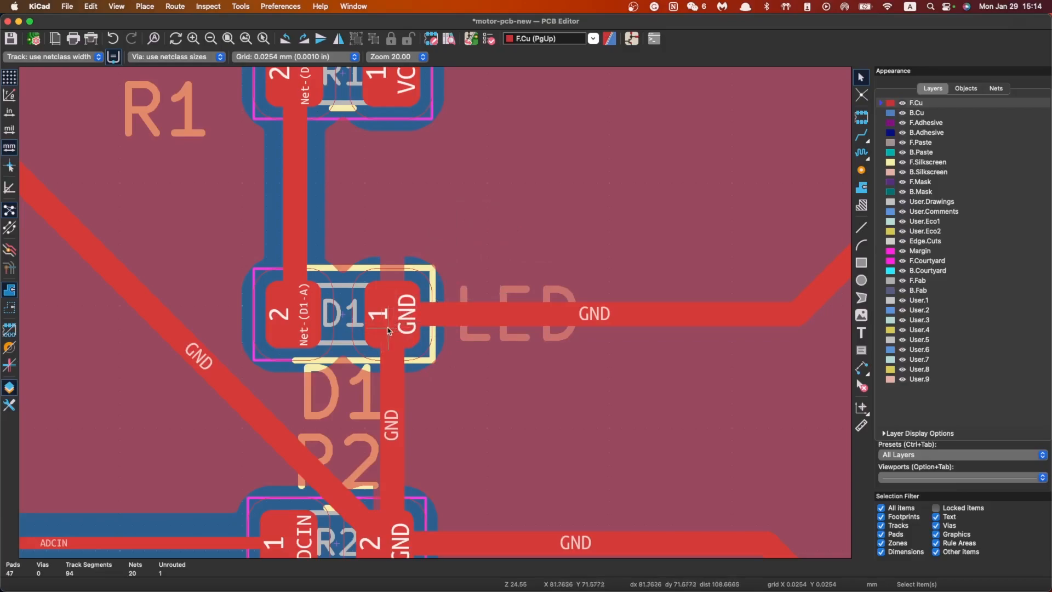
pyautogui.scroll(-2, 396, 313)
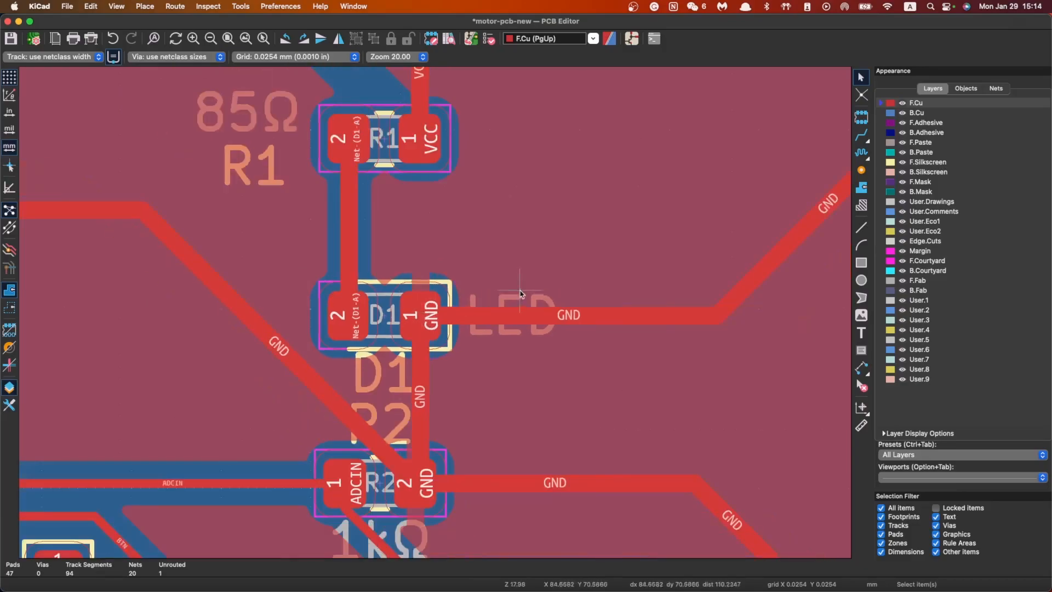
pyautogui.scroll(5, 433, 315)
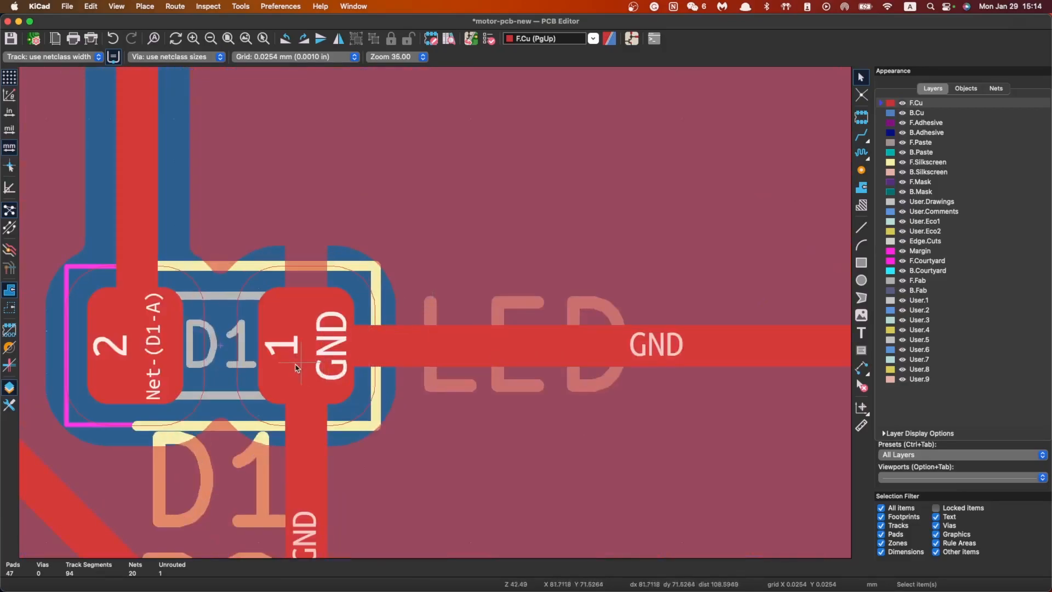
pyautogui.scroll(-3, 433, 318)
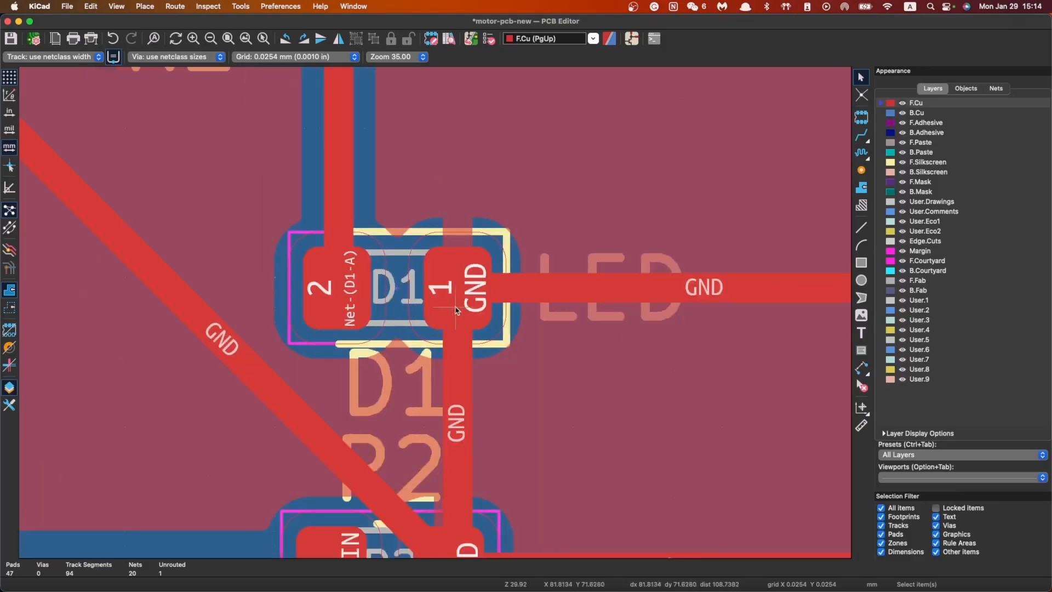
pyautogui.scroll(1, 435, 315)
pyautogui.scroll(-7, 435, 316)
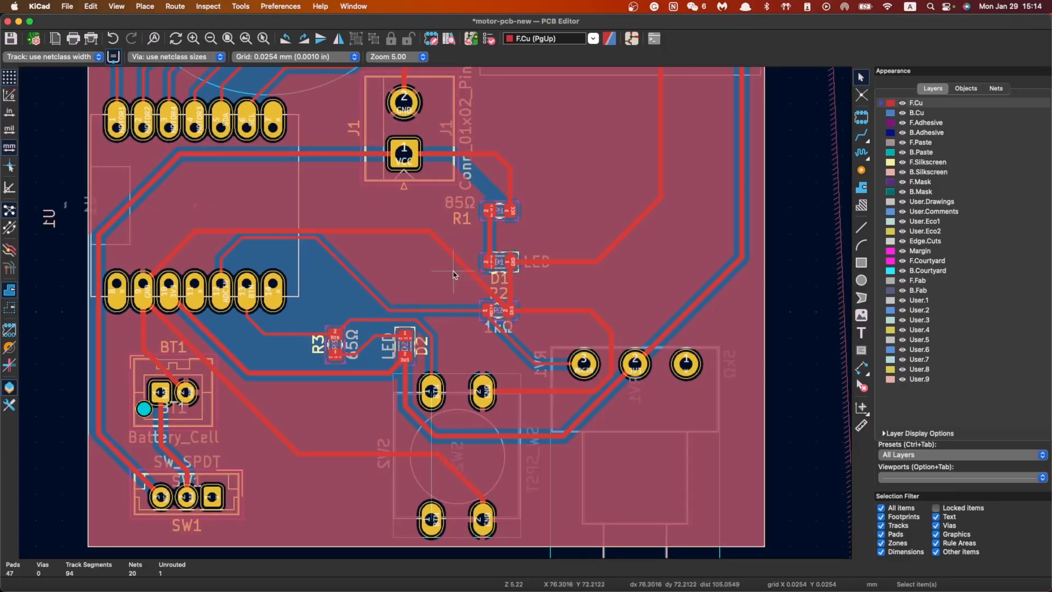
# Delete the horizontal Net-(D2-K) track segment that ends at pad 1 of D2
pyautogui.scroll(3, 572, 321)
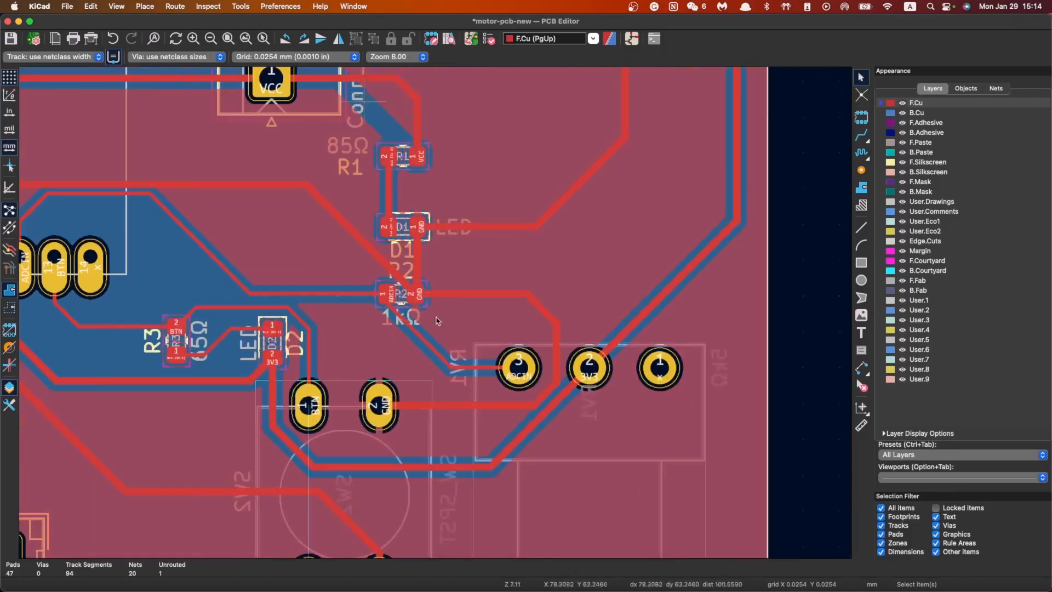
pyautogui.scroll(2, 411, 353)
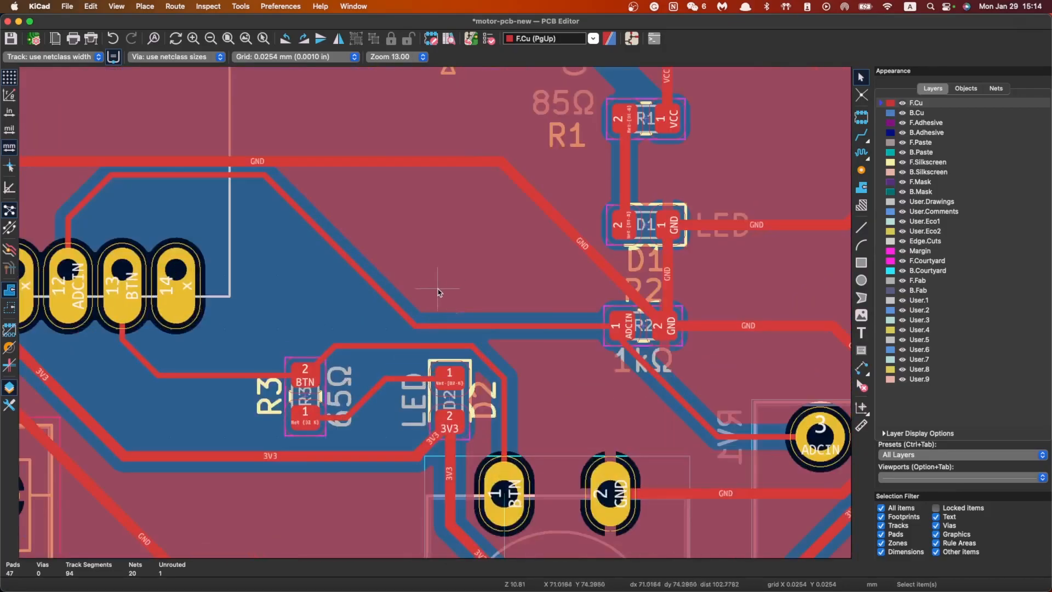
pyautogui.scroll(2, 450, 351)
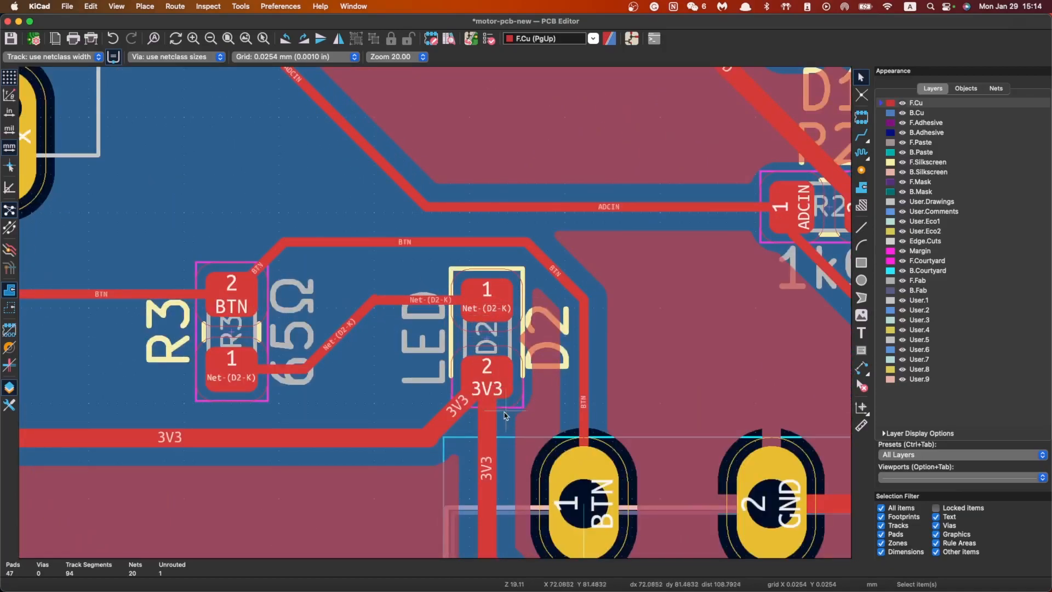
pyautogui.click(407, 299)
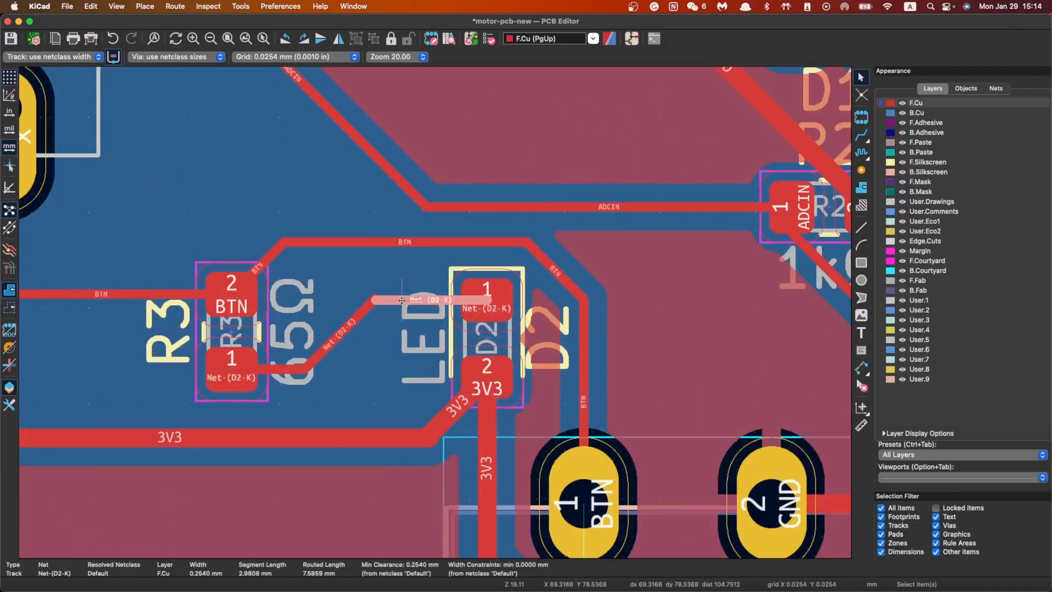
pyautogui.press('Delete')
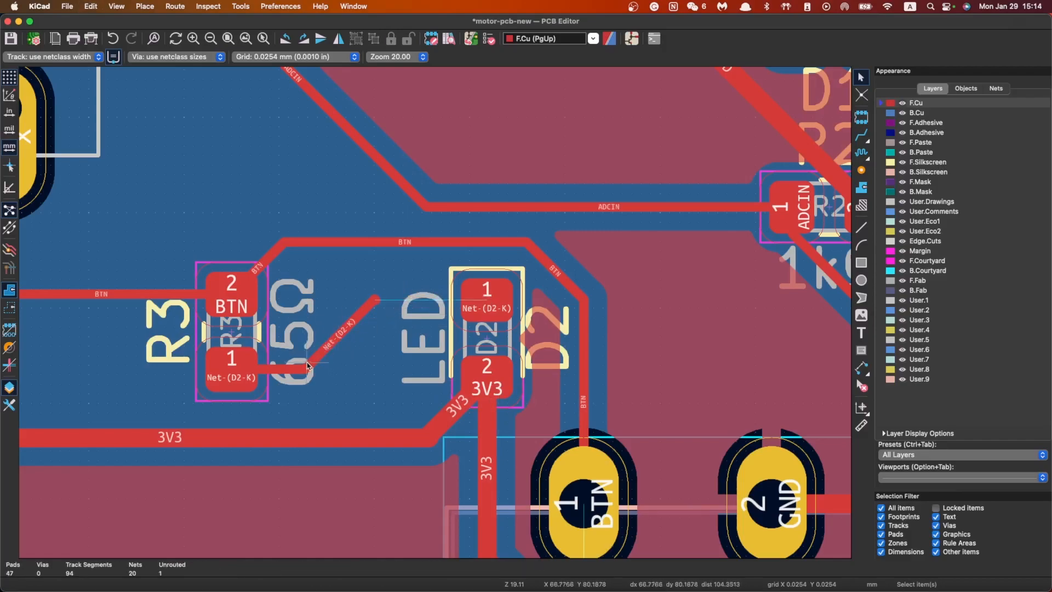
# Add a netclass assignment for the pattern Net-(D2-K) in the board's net classes and set it to the power class
pyautogui.click(310, 361)
pyautogui.click(40, 6)
pyautogui.click(39, 6)
pyautogui.click(44, 57)
pyautogui.click(40, 77)
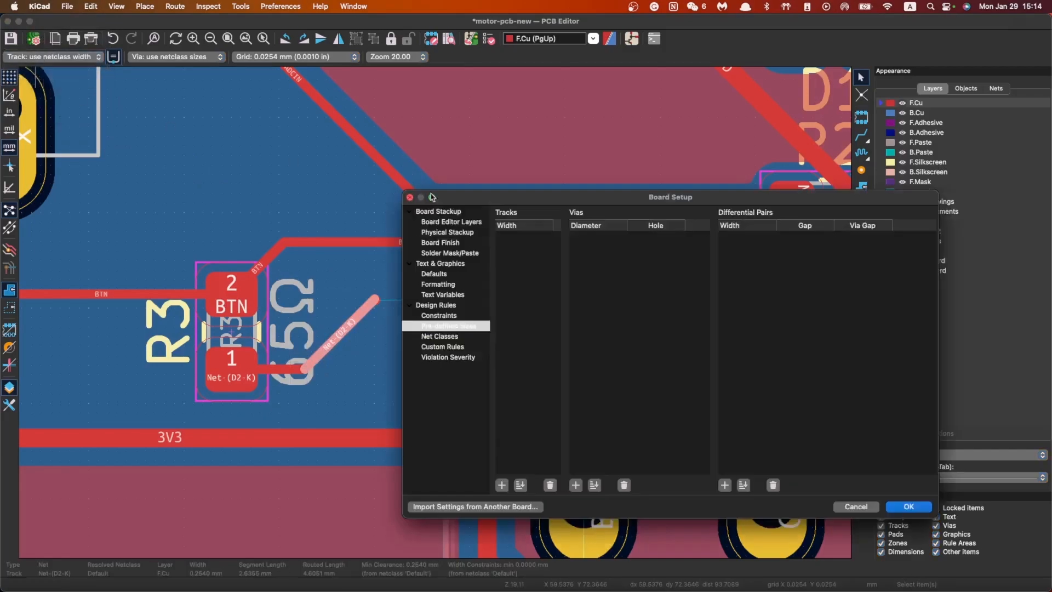
pyautogui.click(536, 335)
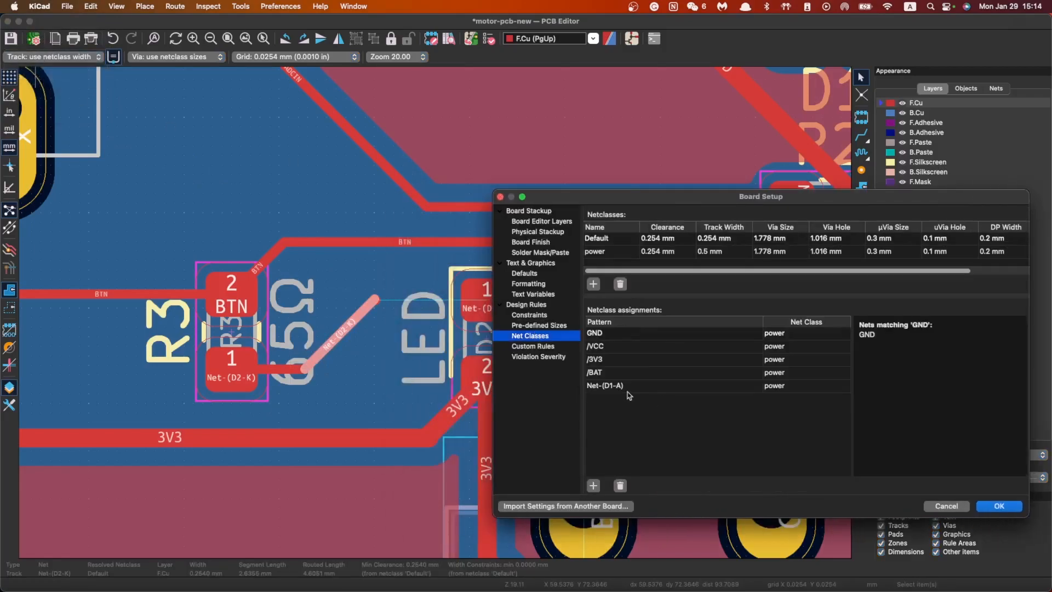
pyautogui.click(593, 486)
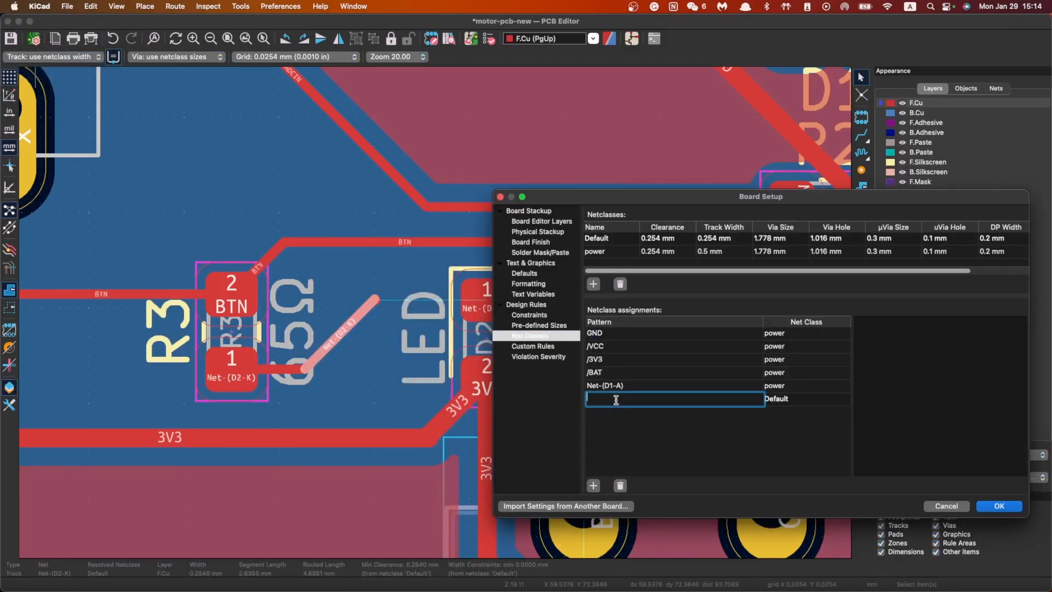
pyautogui.write('Net-(D2-K')
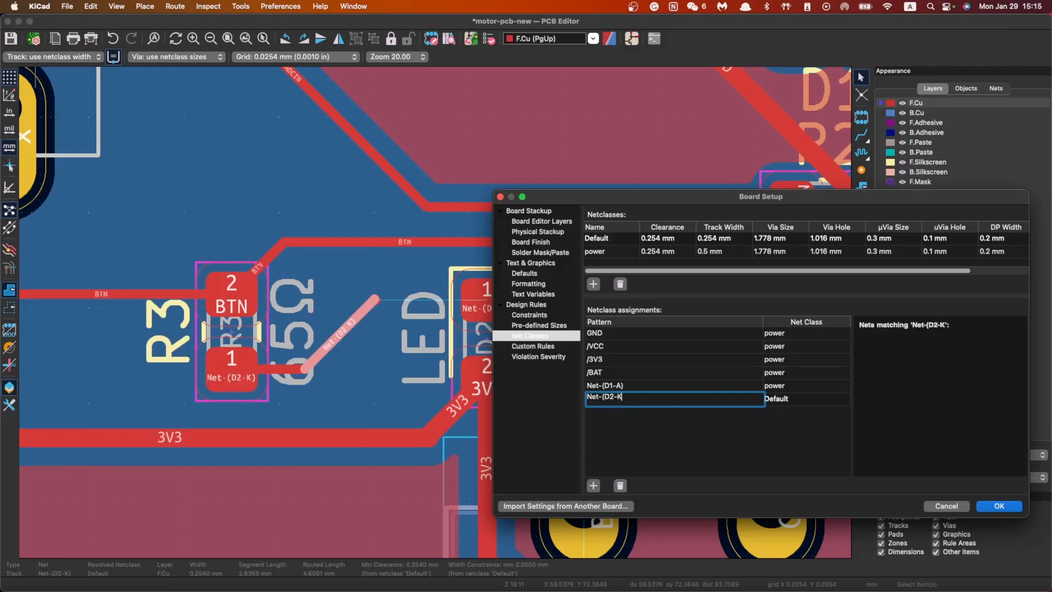
pyautogui.click(786, 399)
pyautogui.click(787, 399)
pyautogui.click(805, 422)
pyautogui.click(991, 507)
# Delete the remaining diagonal and horizontal Net-(D2-K) track segments leading to pad 1 of R3
pyautogui.click(329, 347)
pyautogui.press('Delete')
pyautogui.click(276, 365)
pyautogui.press('Delete')
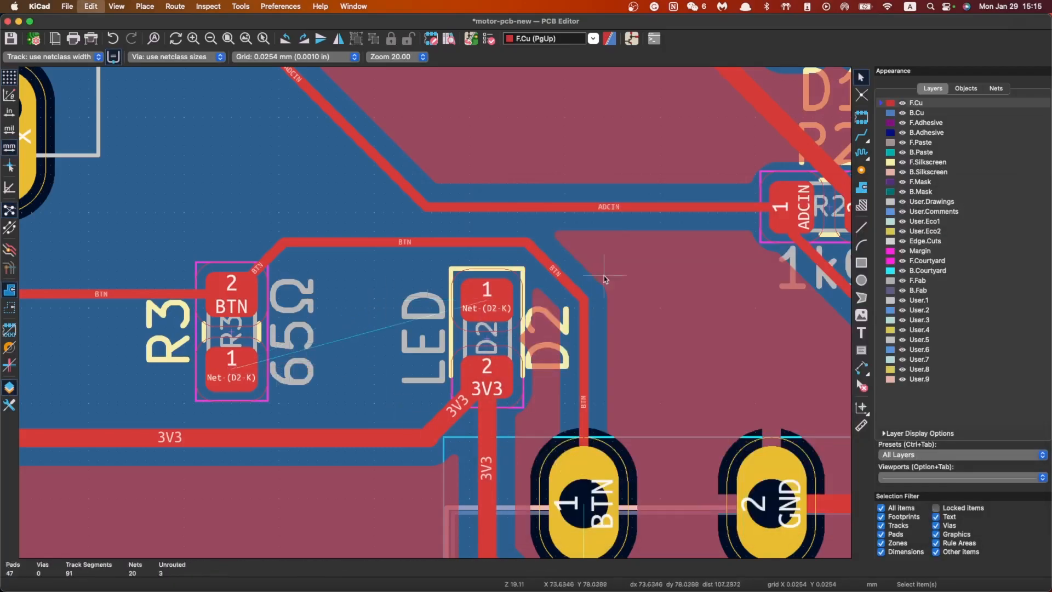
# Route a Net-(D2-K) track on F.Cu from R3 pad 1 to D2 pad 1 using the netclass width
pyautogui.click(862, 135)
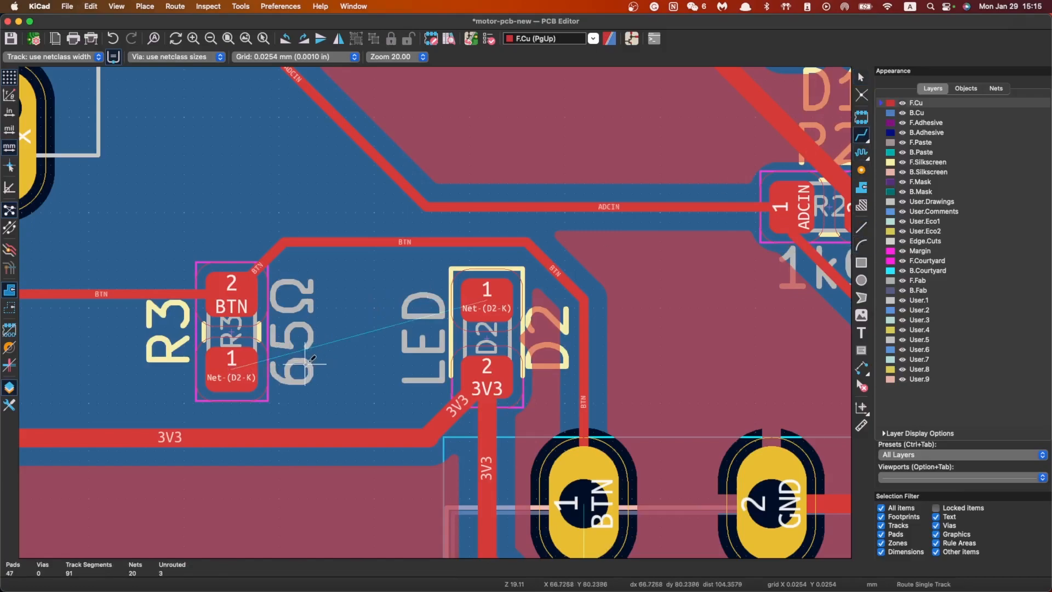
pyautogui.click(230, 366)
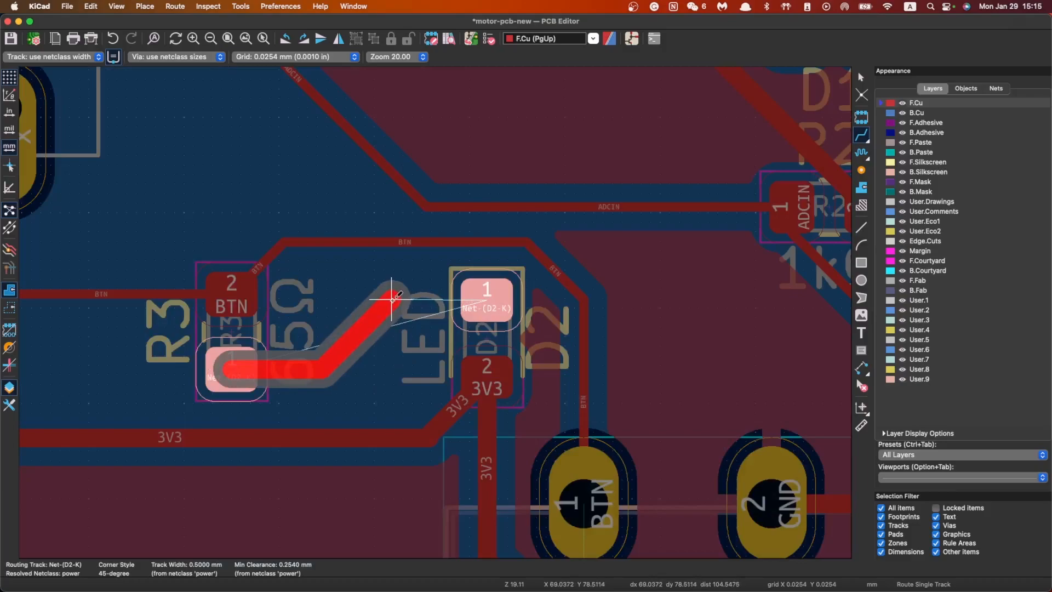
pyautogui.scroll(5, 392, 299)
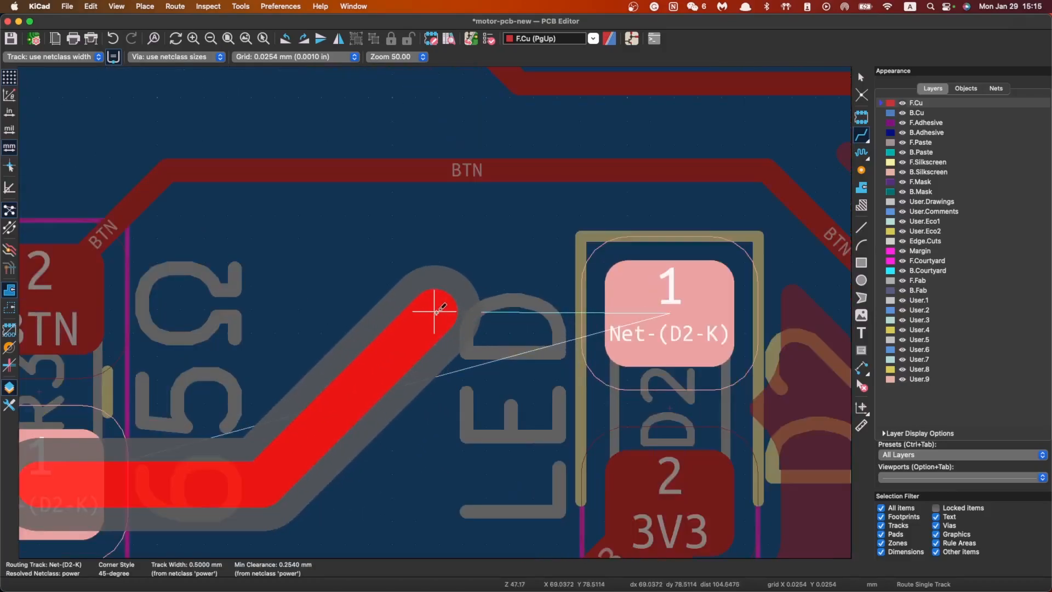
pyautogui.click(675, 307)
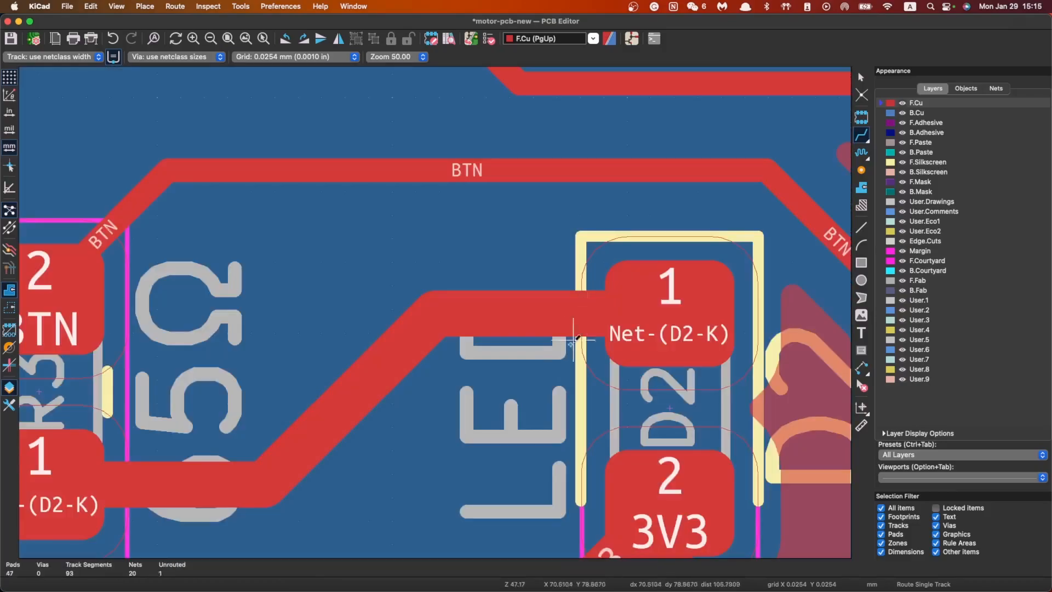
pyautogui.scroll(-4, 575, 305)
pyautogui.press('Escape')
# Examine the widths of the BTN, 3V3 and Net-(D2-K) tracks around R3, D2 and the neighbouring pads
pyautogui.scroll(-4, 424, 323)
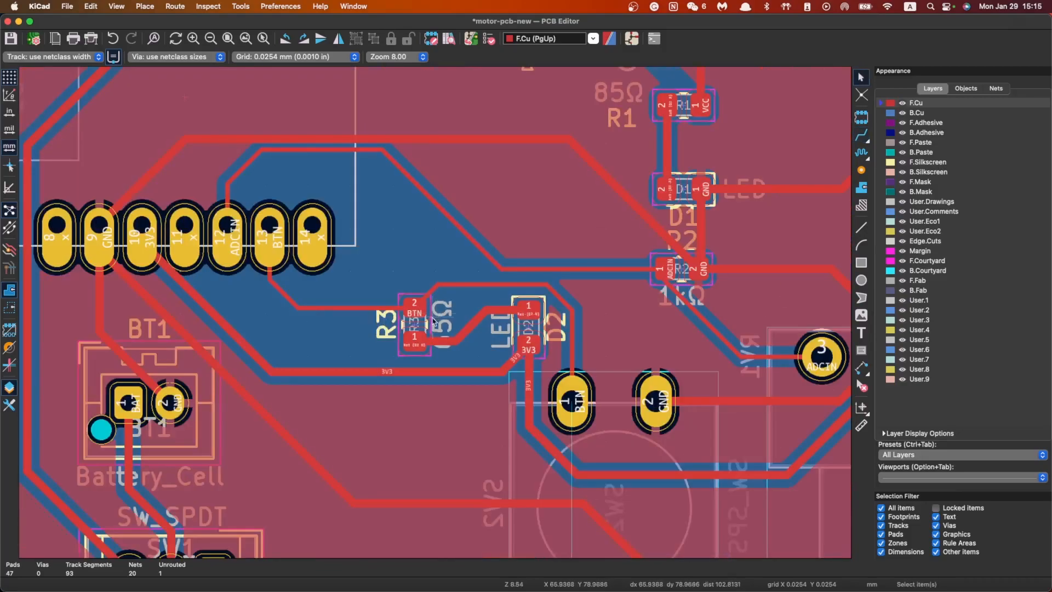
pyautogui.scroll(3, 419, 332)
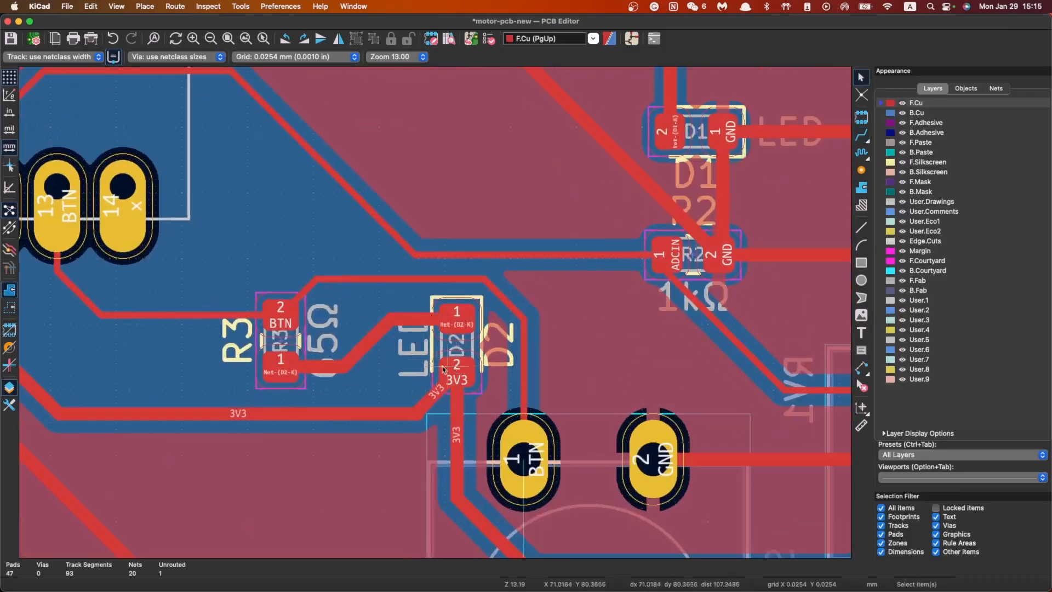
pyautogui.scroll(-2, 305, 349)
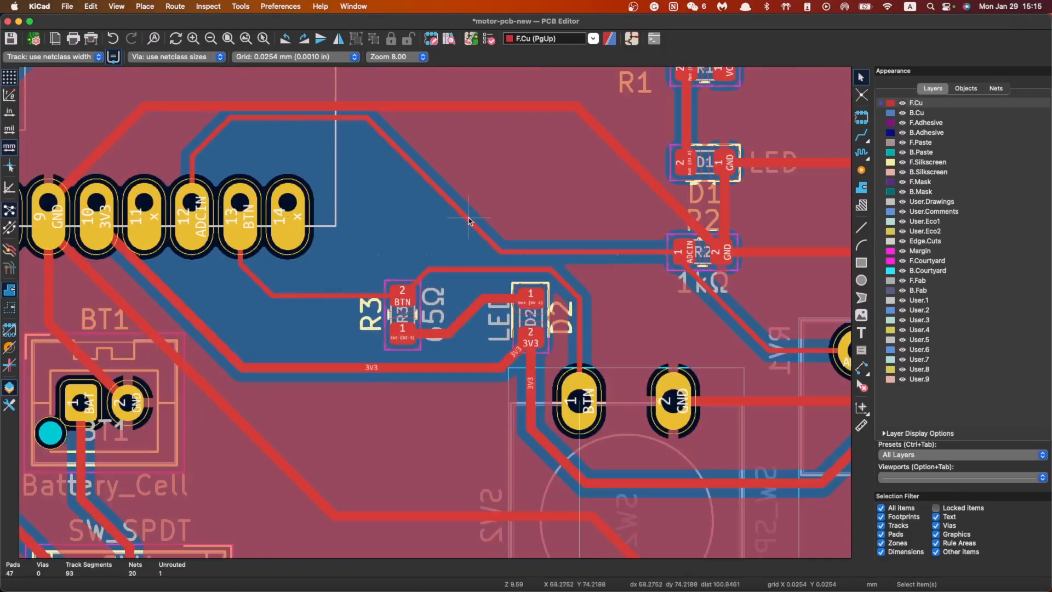
pyautogui.scroll(2, 491, 243)
pyautogui.scroll(-2, 194, 370)
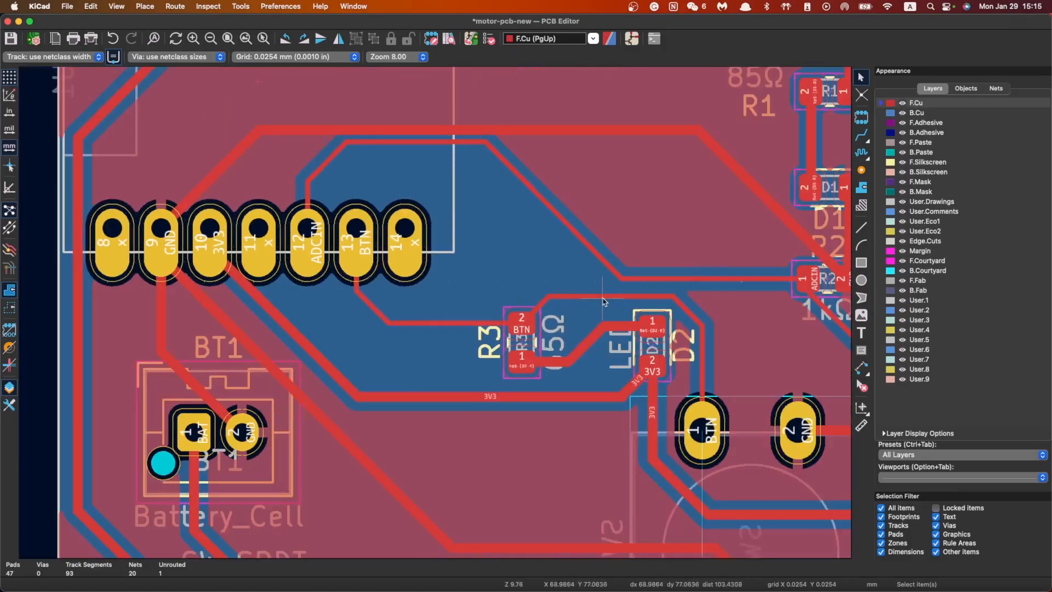
pyautogui.scroll(1, 603, 302)
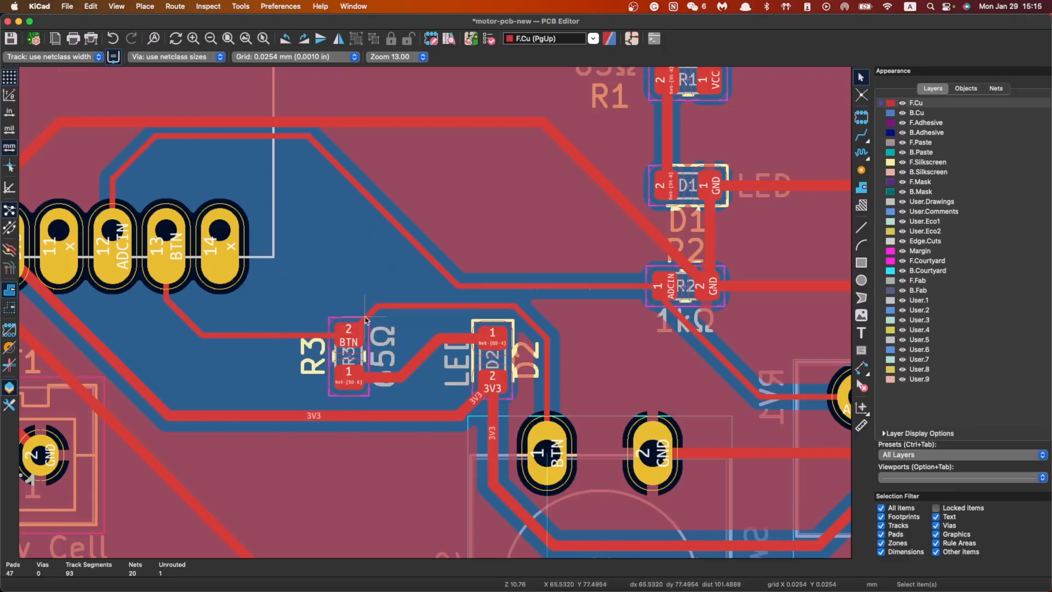
pyautogui.scroll(-5, 293, 242)
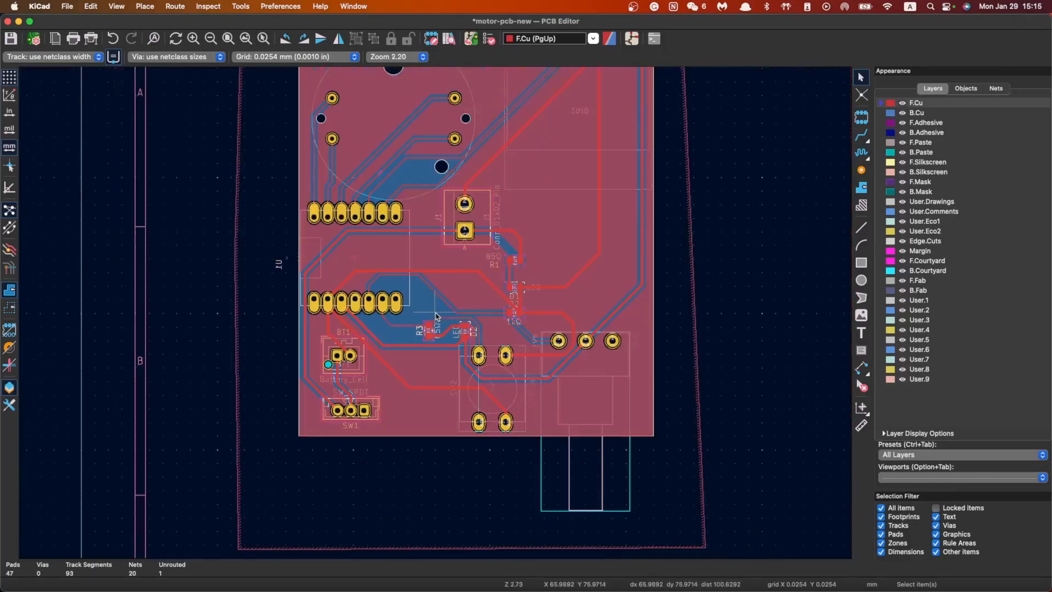
pyautogui.scroll(6, 478, 340)
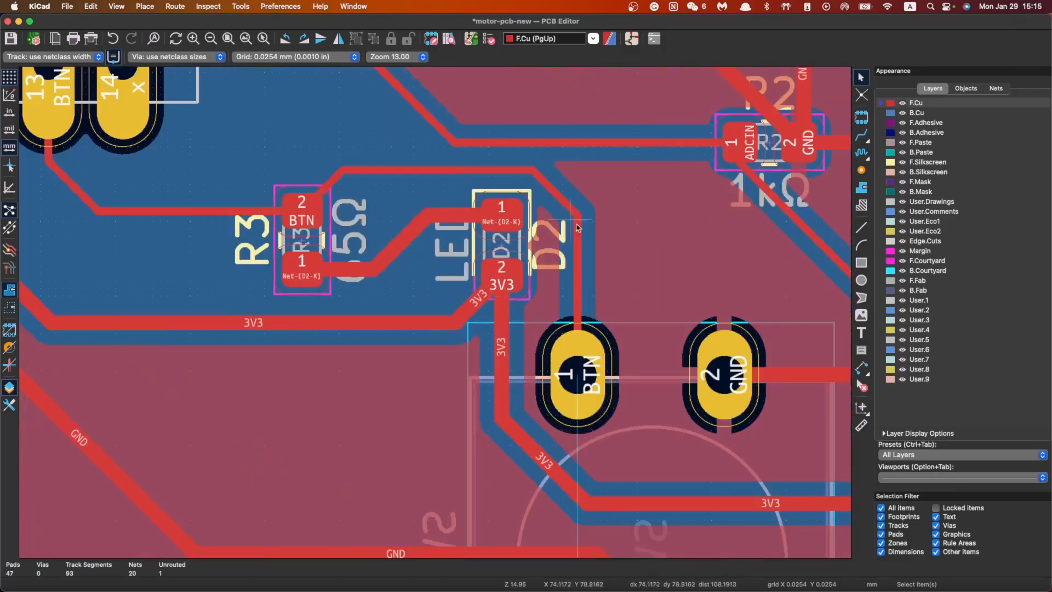
# Delete all BTN track segments from SW2's upper BTN pad through R3 pad 2 to pin 13 of the XIAO header
pyautogui.click(577, 250)
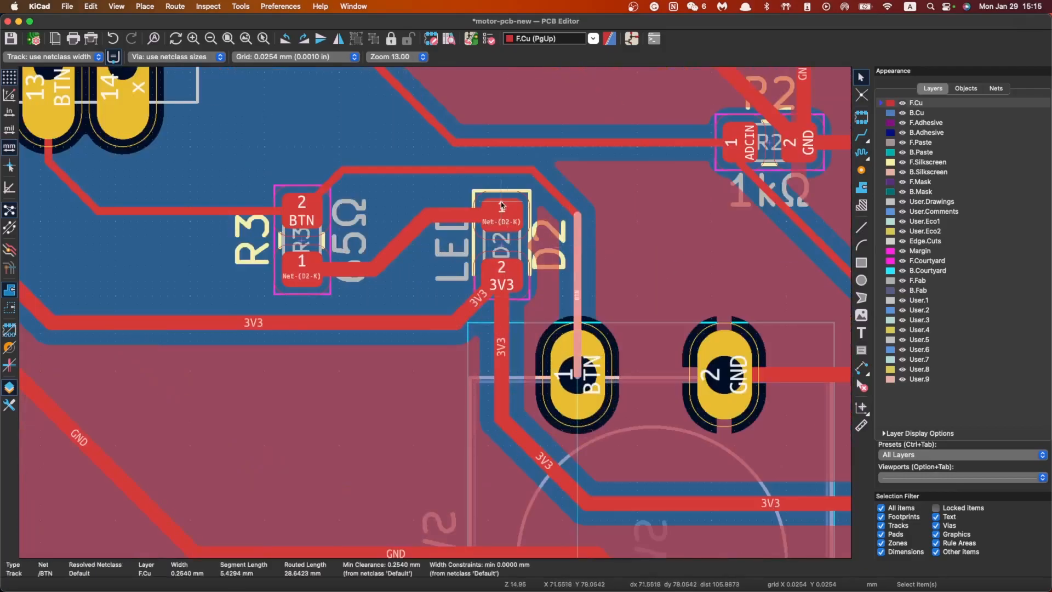
pyautogui.press('Delete')
pyautogui.click(543, 180)
pyautogui.press('Delete')
pyautogui.click(491, 170)
pyautogui.press('Delete')
pyautogui.click(333, 180)
pyautogui.press('Delete')
pyautogui.click(173, 210)
pyautogui.press('Delete')
pyautogui.click(71, 181)
pyautogui.press('Delete')
pyautogui.click(48, 150)
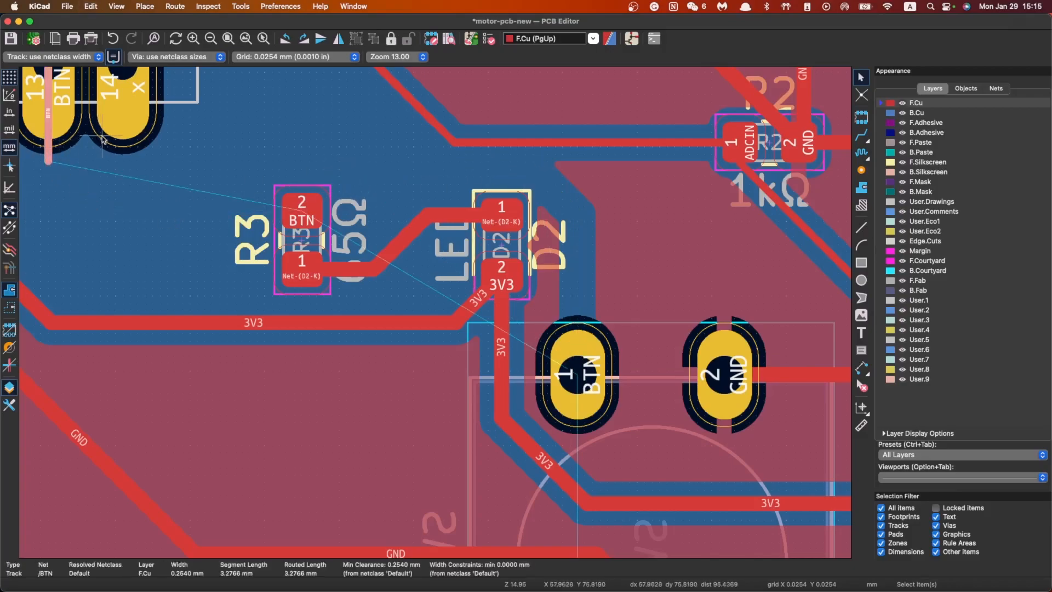
pyautogui.press('Delete')
# Add a netclass assignment with the pattern BTN and set it to the power class
pyautogui.scroll(-3, 103, 139)
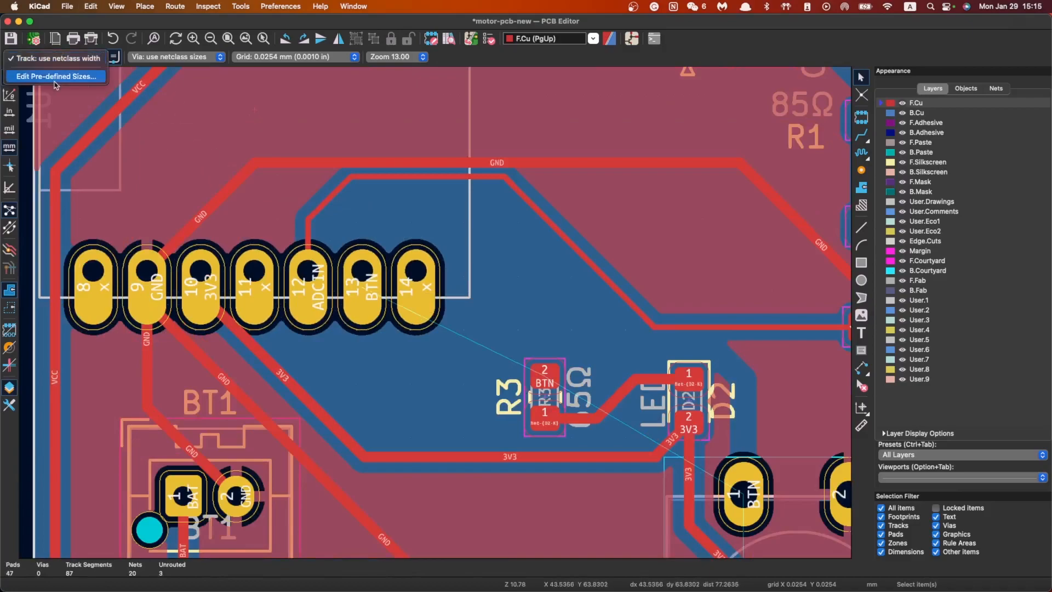
pyautogui.click(113, 57)
pyautogui.click(540, 336)
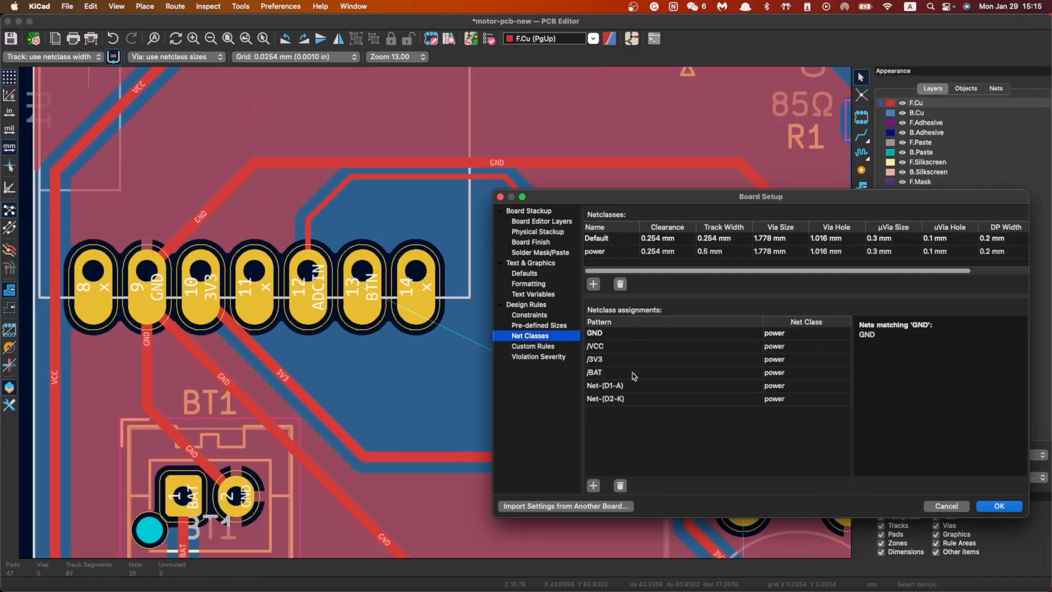
pyautogui.click(595, 486)
pyautogui.write('BTN')
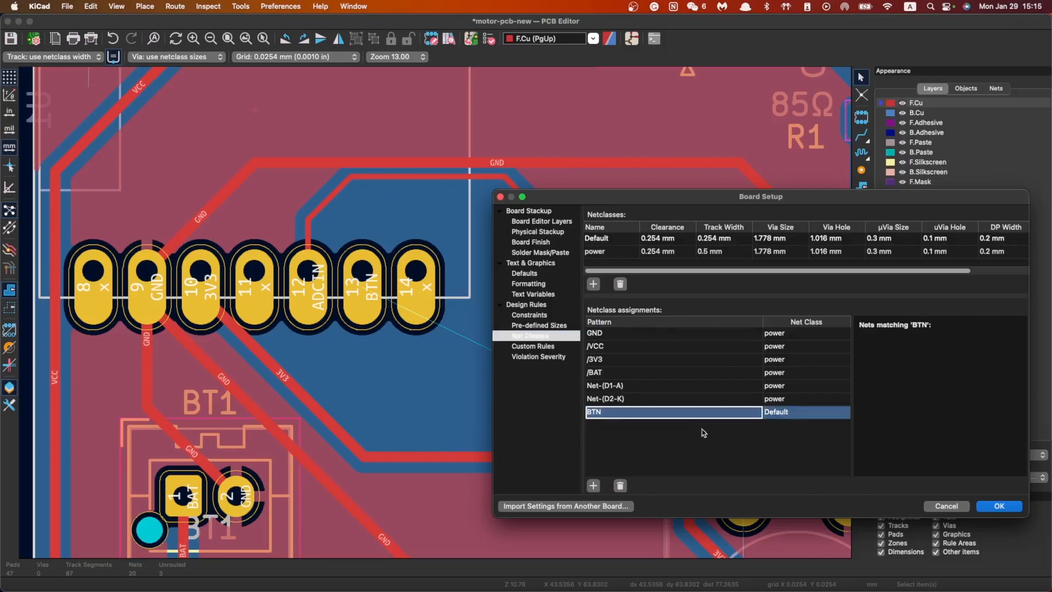
pyautogui.click(774, 411)
pyautogui.click(786, 429)
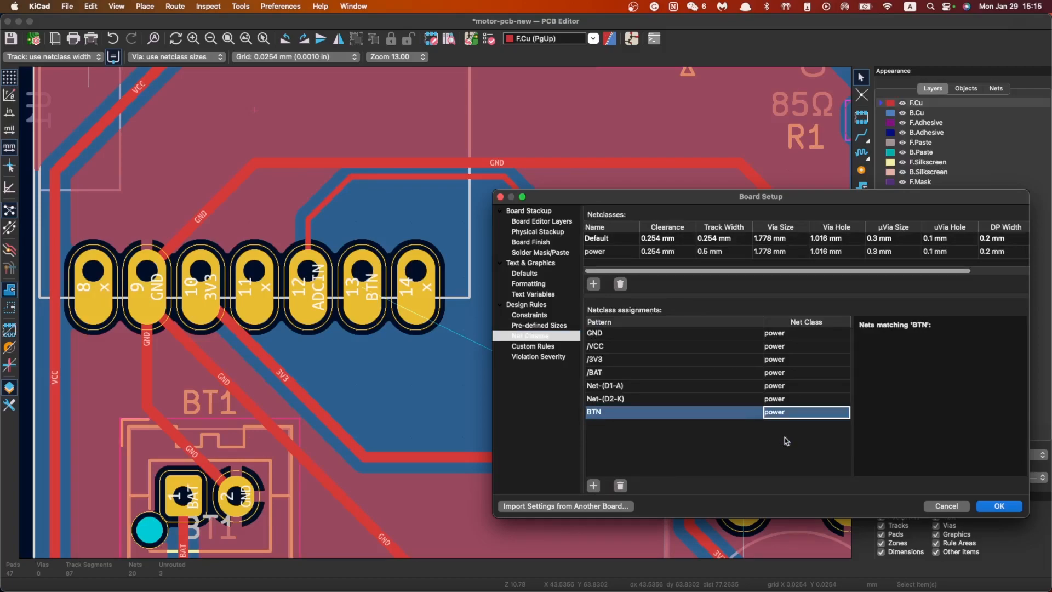
pyautogui.click(1002, 506)
pyautogui.click(862, 135)
pyautogui.click(364, 299)
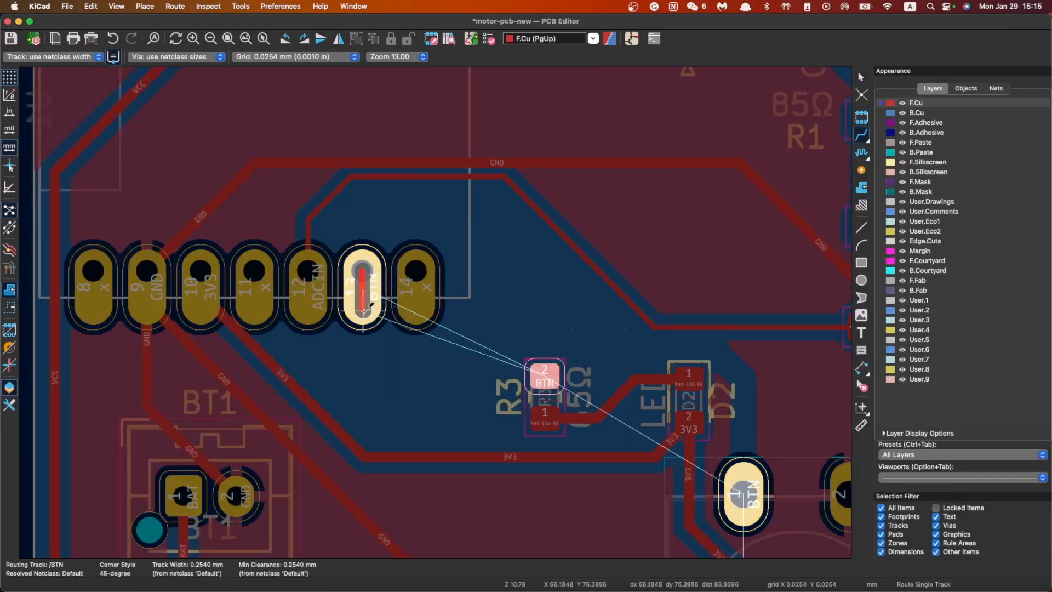
pyautogui.press('Escape')
pyautogui.press('Escape')
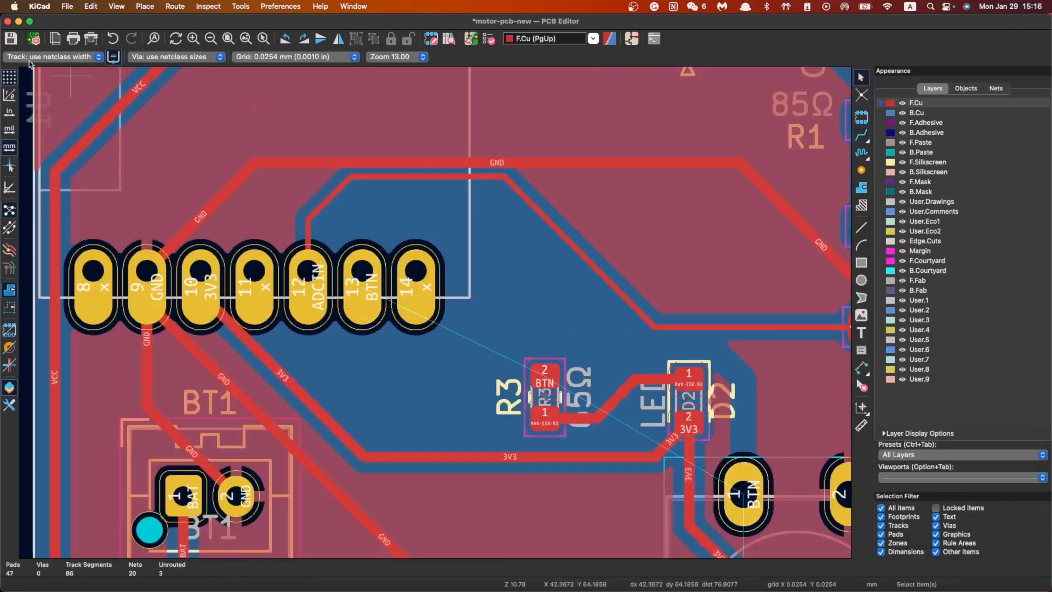
# Correct the BTN pattern in the netclass assignments to the full net name /BTN
pyautogui.click(47, 7)
pyautogui.click(37, 9)
pyautogui.click(37, 57)
pyautogui.click(37, 76)
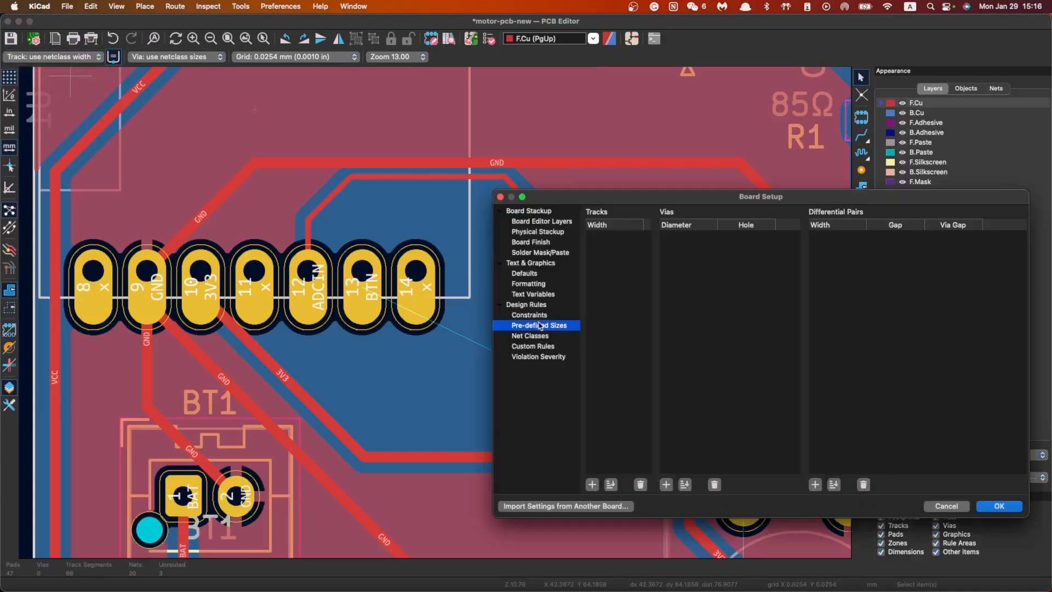
pyautogui.click(531, 335)
pyautogui.doubleClick(592, 411)
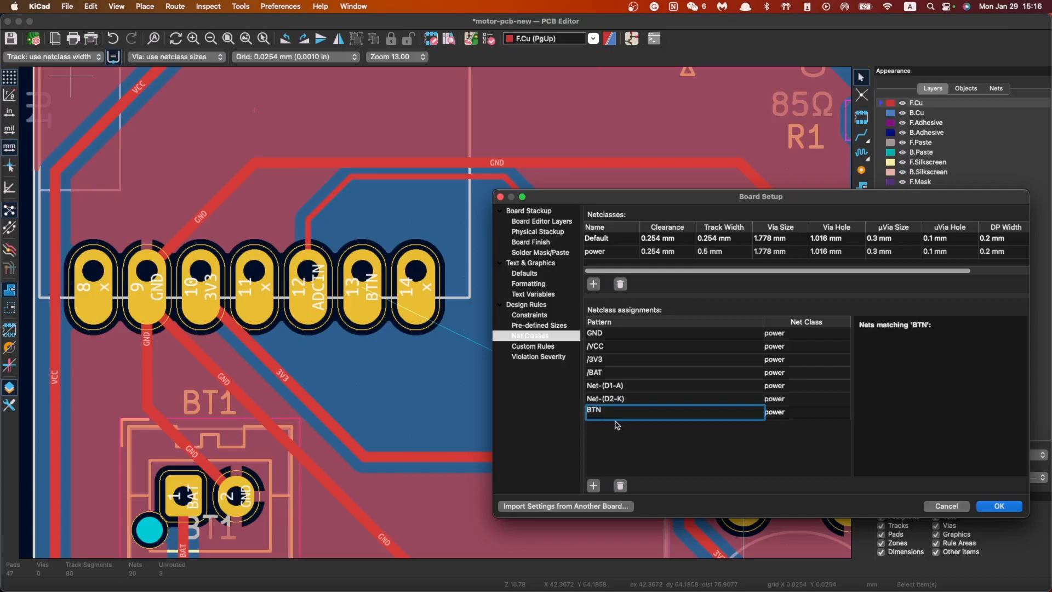
pyautogui.click(999, 506)
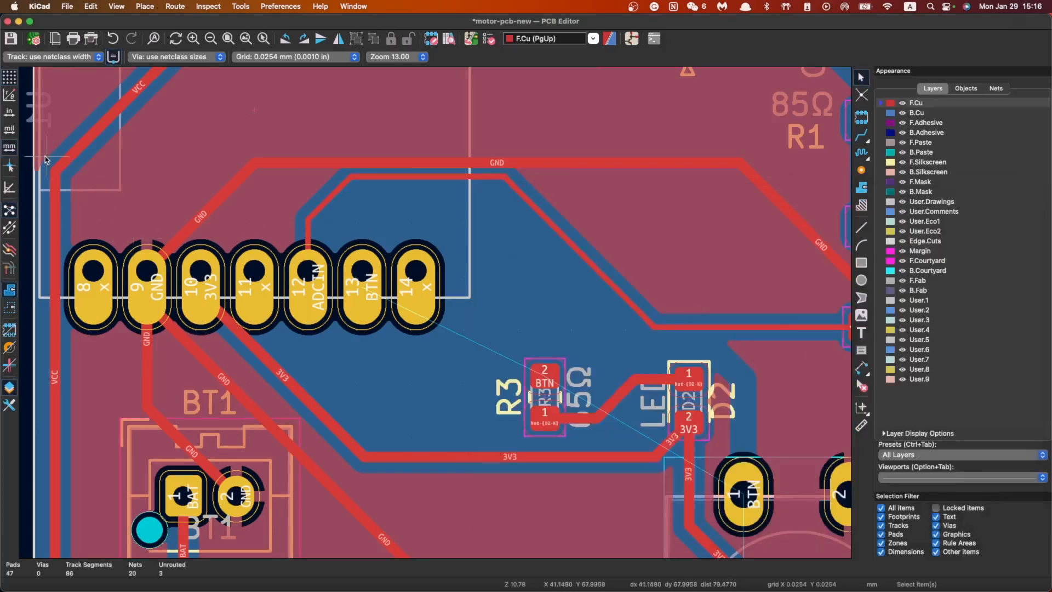
# Route a 0.5 mm BTN track on F.Cu from header pin 13 to R3 pad 2
pyautogui.click(864, 140)
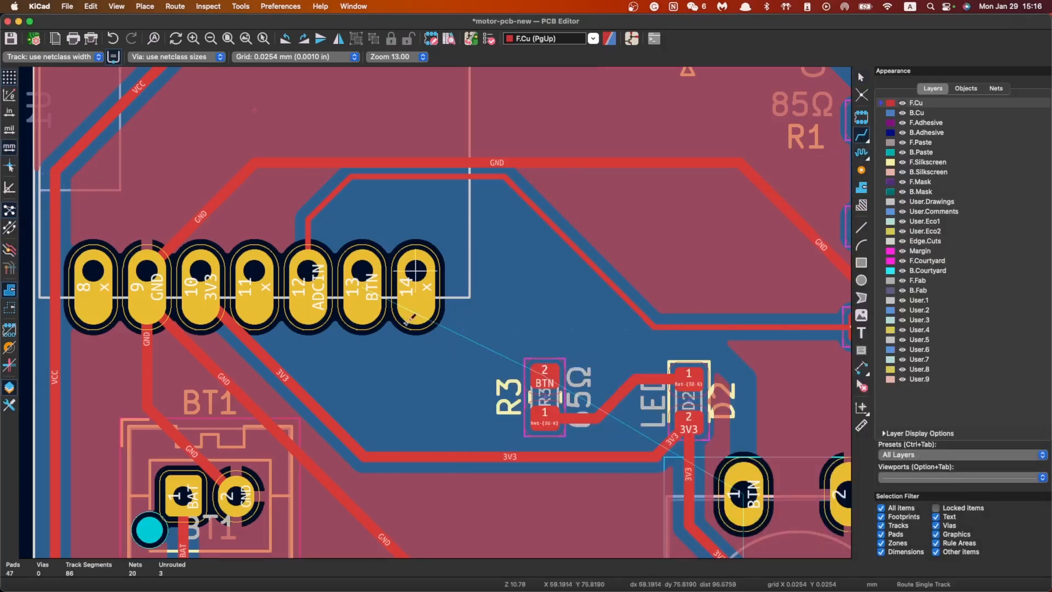
pyautogui.click(361, 269)
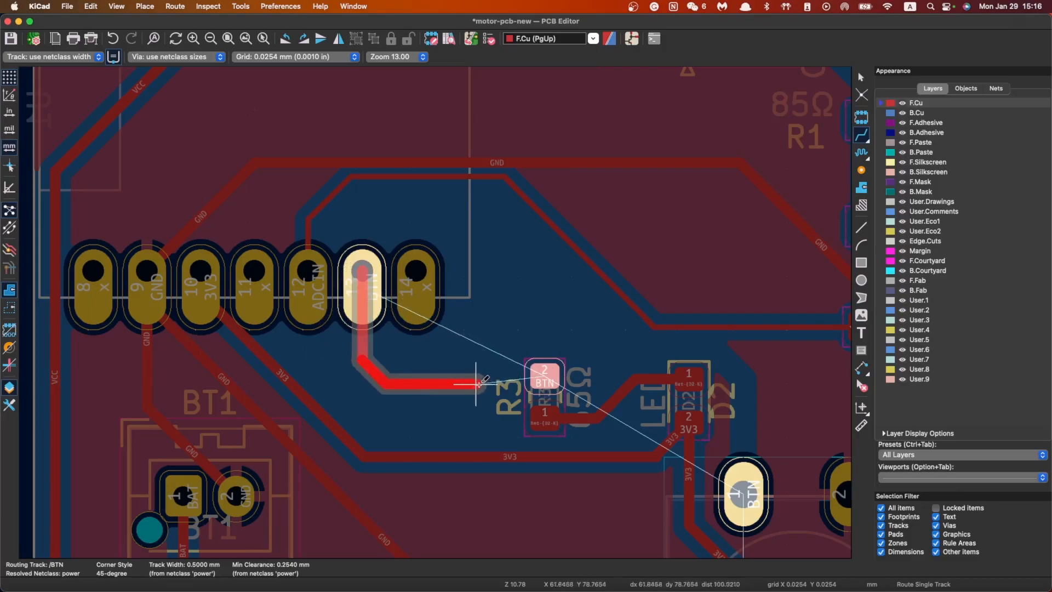
pyautogui.click(548, 380)
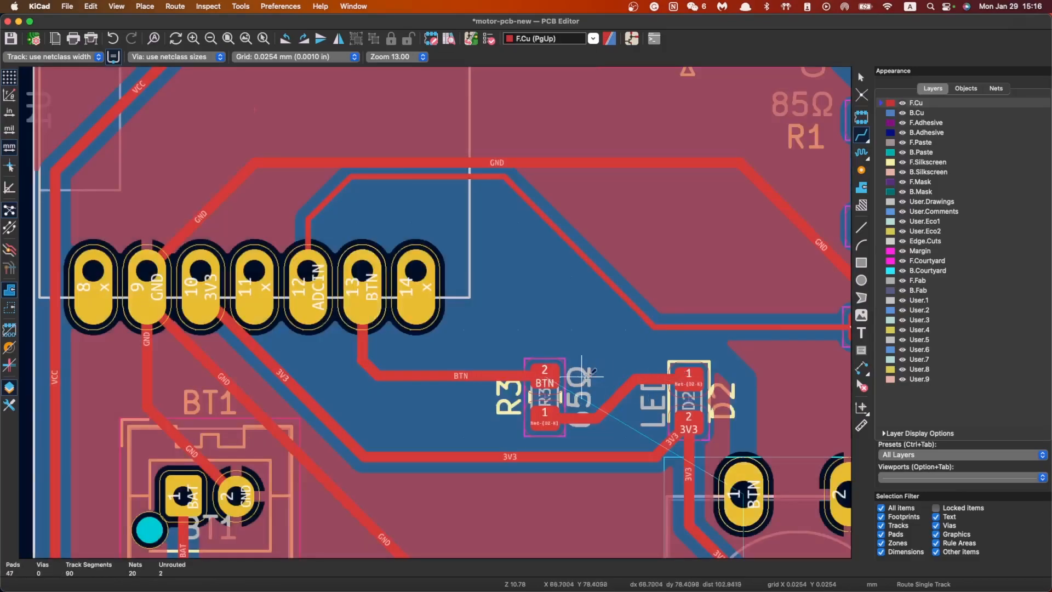
# Route a 0.5 mm BTN track on F.Cu from R3 pad 2 over the top of D2 down to SW2's upper BTN pad
pyautogui.scroll(-1, 769, 394)
pyautogui.click(237, 297)
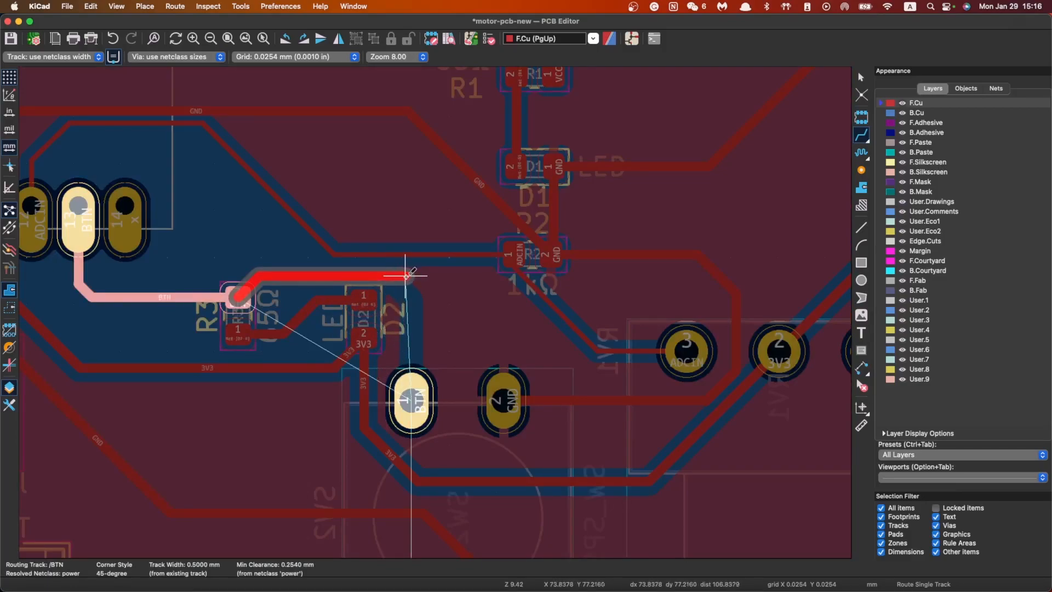
pyautogui.click(405, 274)
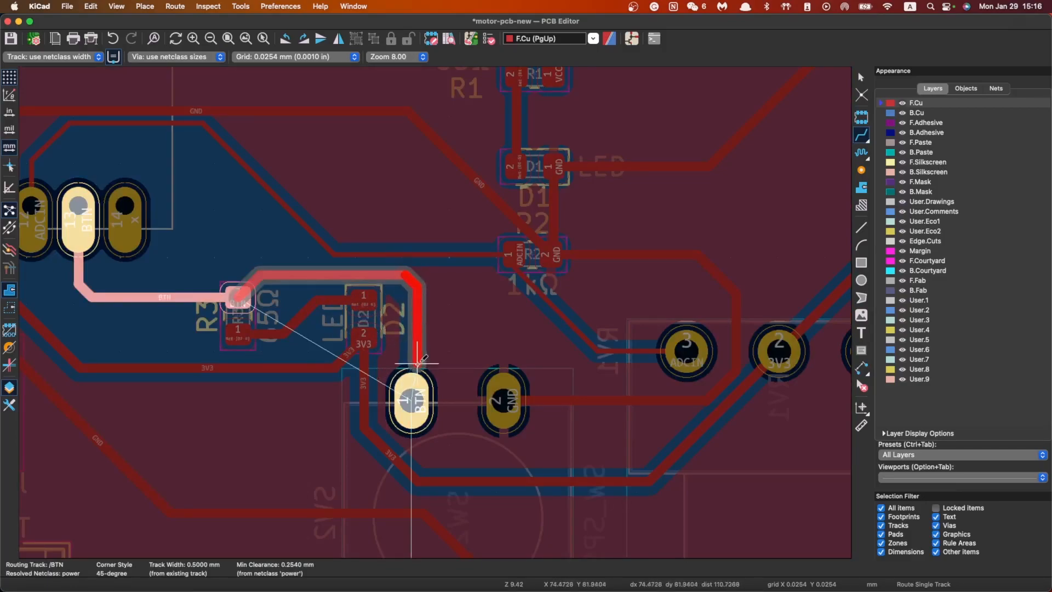
pyautogui.click(412, 389)
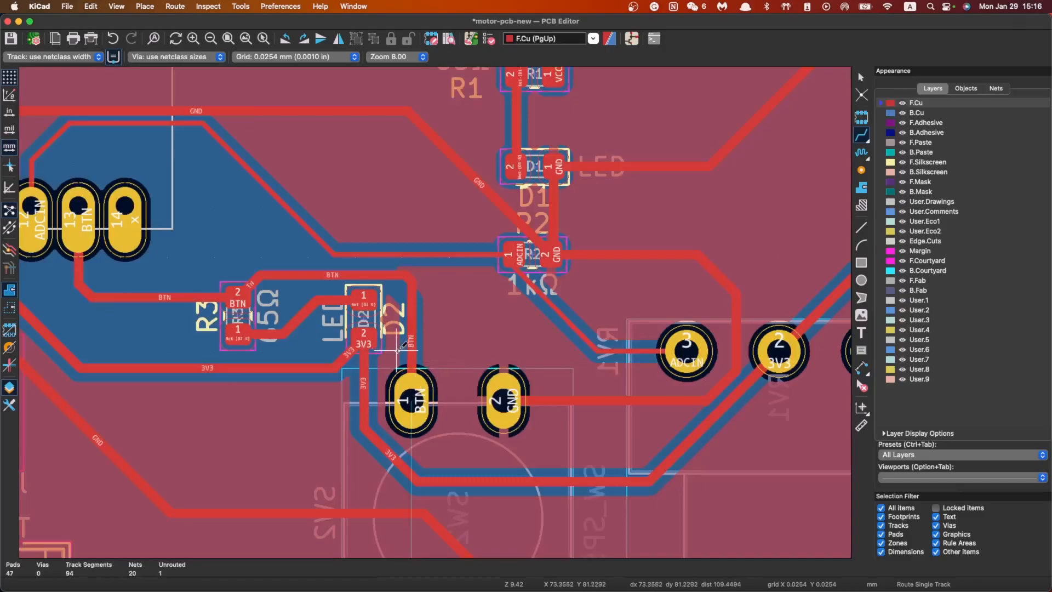
pyautogui.scroll(-1, 396, 354)
pyautogui.scroll(-5, 437, 316)
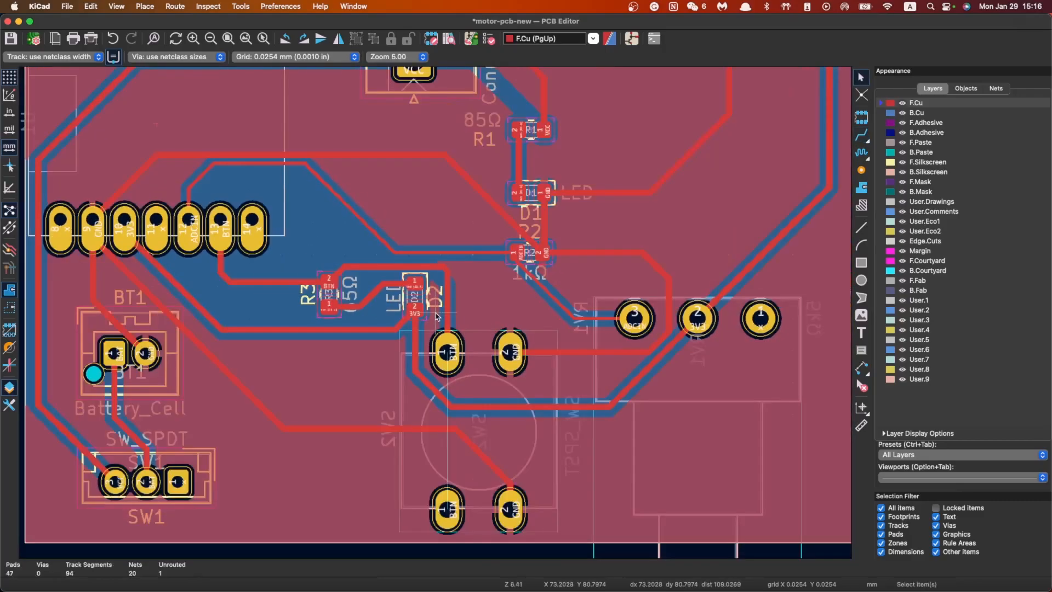
pyautogui.scroll(3, 398, 270)
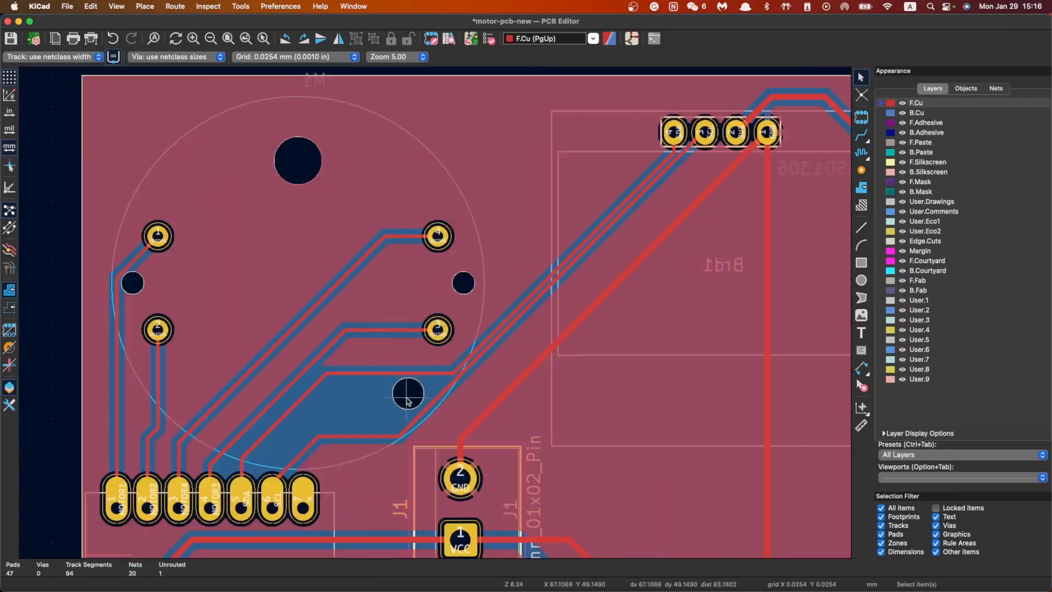
# Examine how closely the SDA, SCL and MOTOR1 tracks pass the mounting holes of stepper motor footprint M1
pyautogui.scroll(-2, 422, 296)
pyautogui.scroll(3, 444, 320)
pyautogui.scroll(-3, 444, 320)
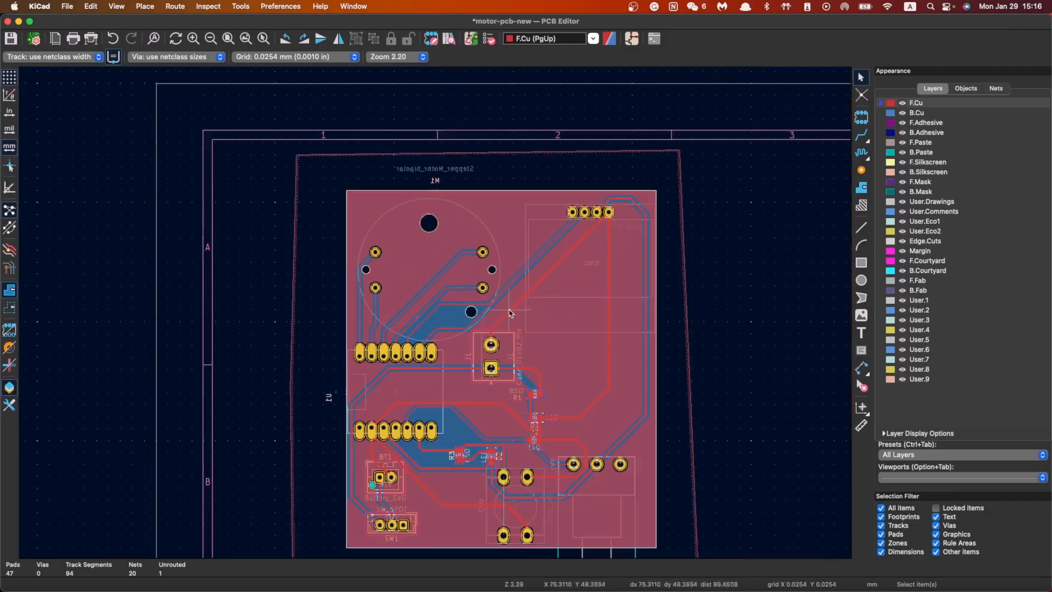
pyautogui.scroll(2, 437, 316)
pyautogui.scroll(5, 437, 316)
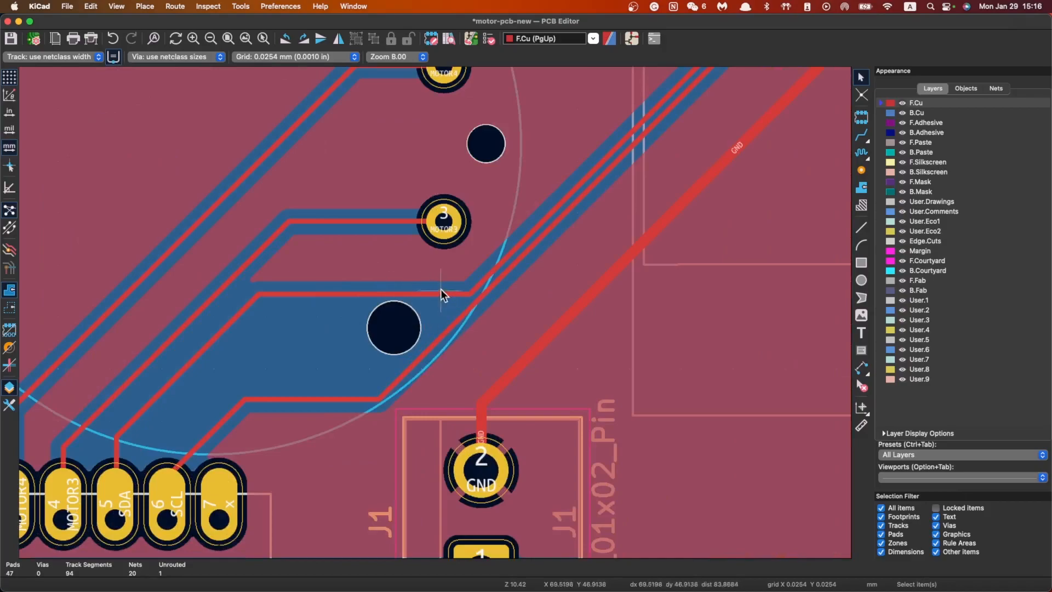
pyautogui.scroll(3, 441, 294)
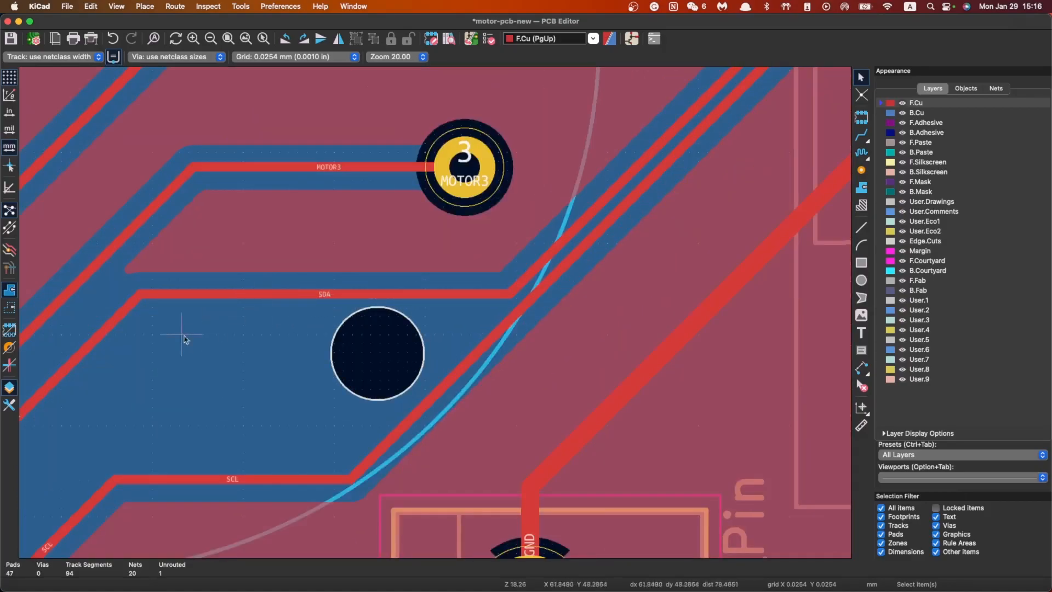
pyautogui.scroll(-3, 454, 324)
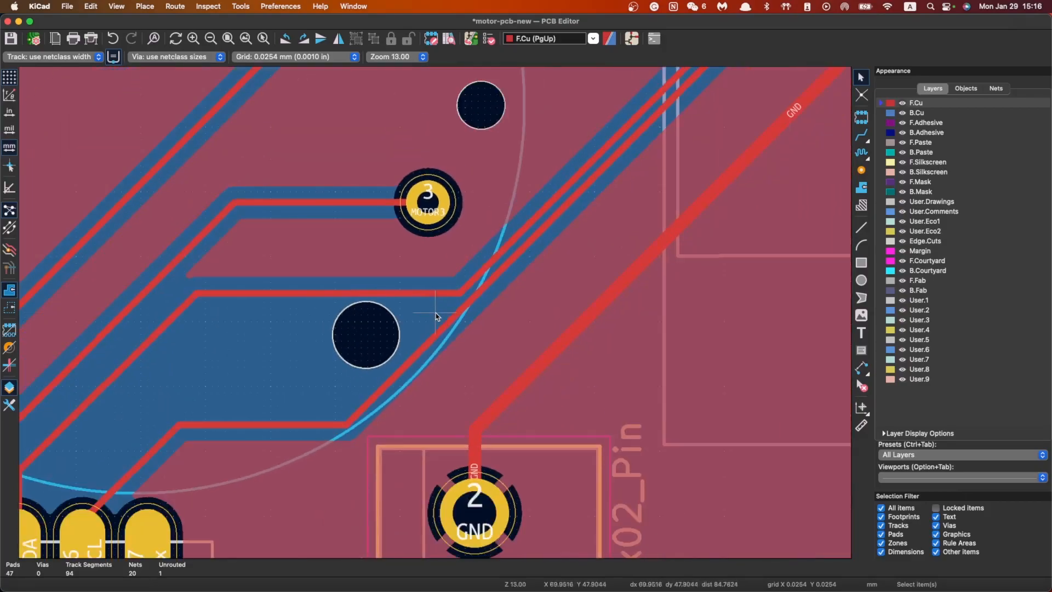
pyautogui.scroll(-2, 433, 317)
pyautogui.moveTo(496, 220); pyautogui.dragTo(437, 314, button='middle')
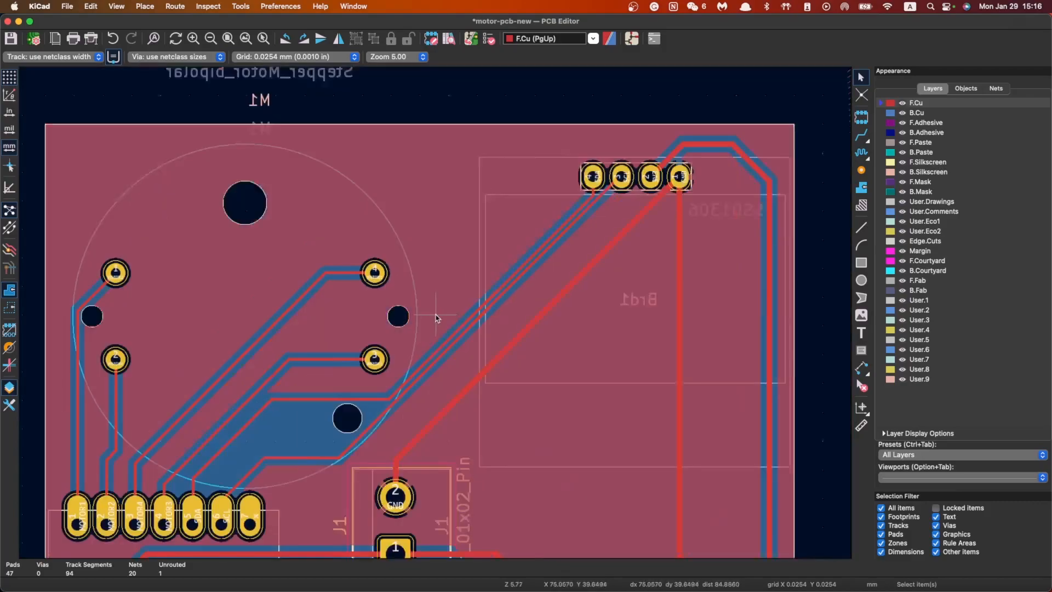
pyautogui.scroll(1, 437, 315)
pyautogui.moveTo(93, 337); pyautogui.dragTo(403, 310, button='middle')
pyautogui.scroll(-1, 404, 310)
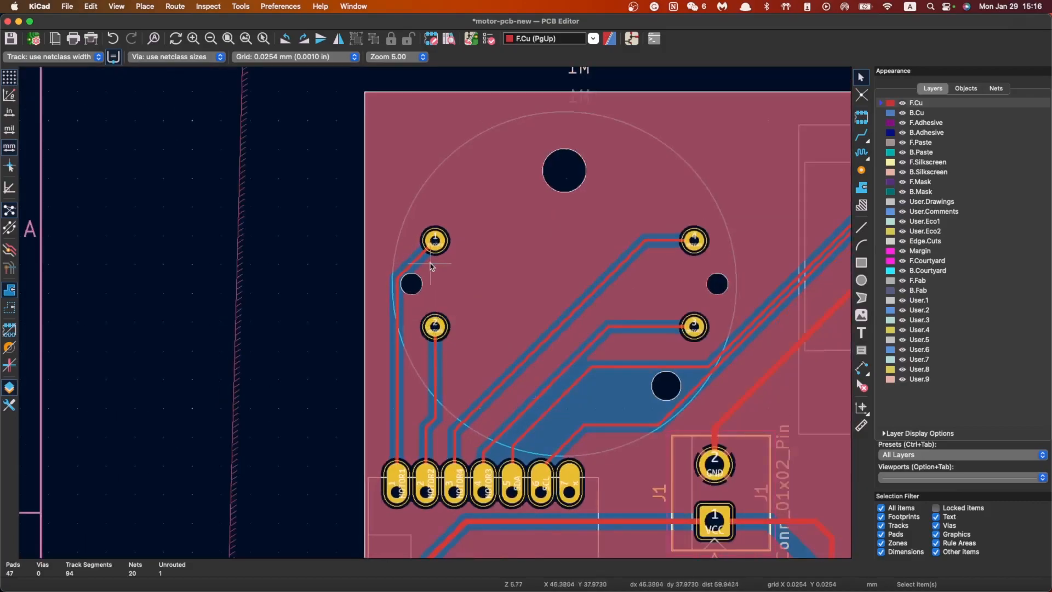
pyautogui.scroll(-2, 790, 314)
pyautogui.scroll(3, 324, 344)
pyautogui.scroll(1, 583, 338)
pyautogui.scroll(1, 354, 320)
pyautogui.click(416, 315)
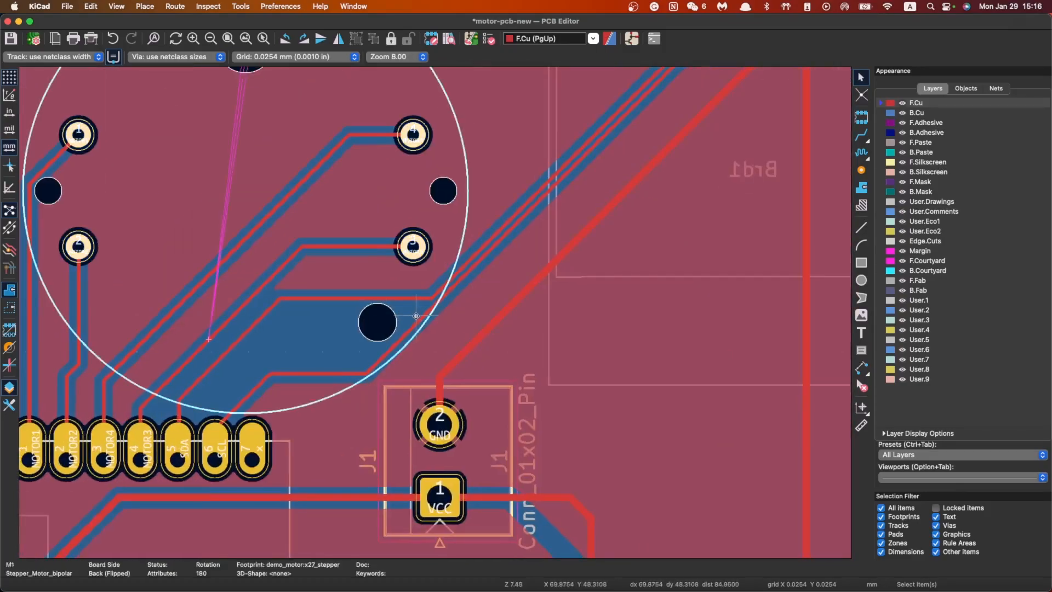
pyautogui.press('Escape')
pyautogui.scroll(-2, 454, 300)
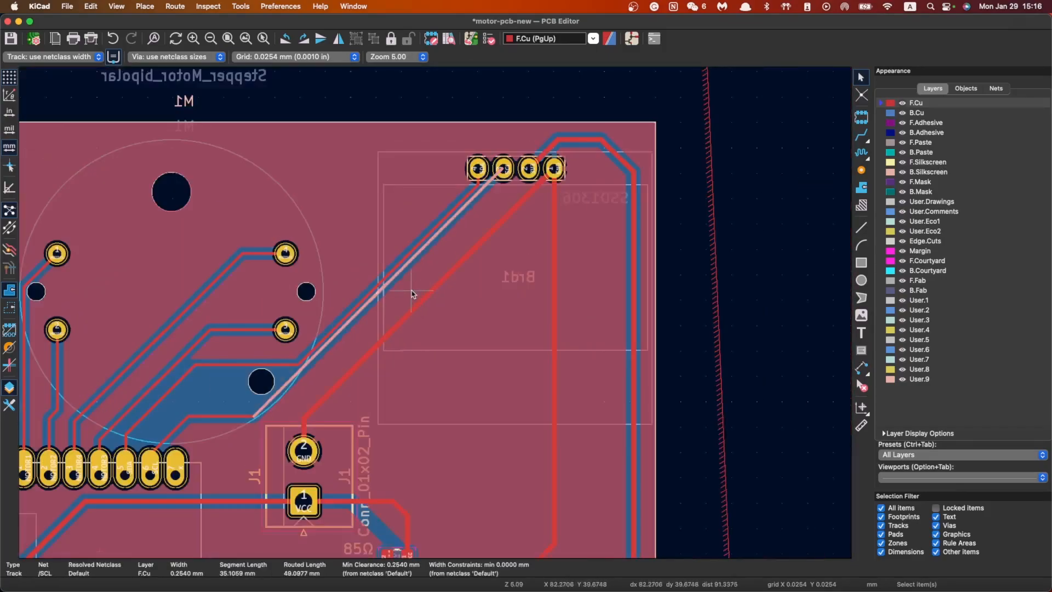
# Delete the SCL track segments running from below M1's lower mounting hole to the display header
pyautogui.click(238, 419)
pyautogui.press('Delete')
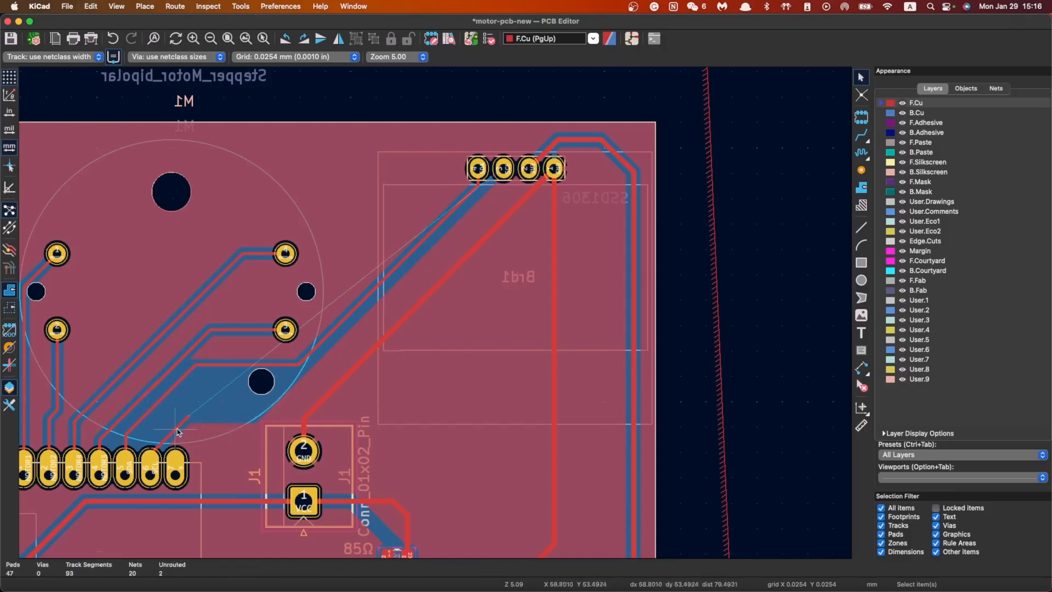
pyautogui.click(182, 419)
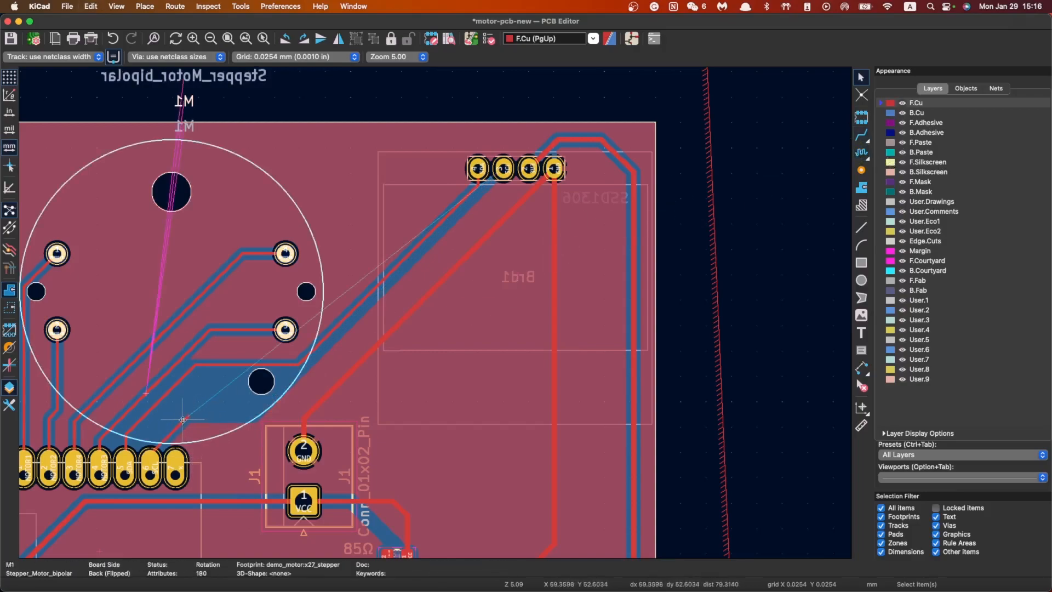
pyautogui.press('Escape')
# Route a 0.254 mm SCL track on F.Cu from header pin 6 below M1's lower mounting hole to the display's SCL pad
pyautogui.click(861, 137)
pyautogui.click(150, 467)
pyautogui.click(290, 408)
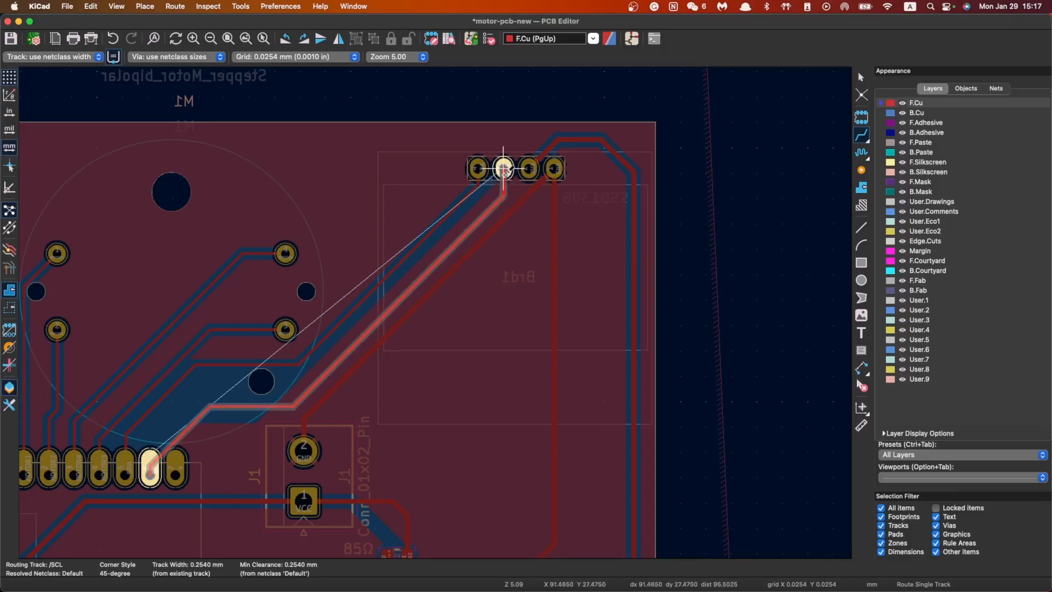
pyautogui.click(502, 171)
# Check the spacing of the SCL and SDA tracks around M1's lower mounting hole
pyautogui.scroll(5, 505, 180)
pyautogui.scroll(-8, 422, 329)
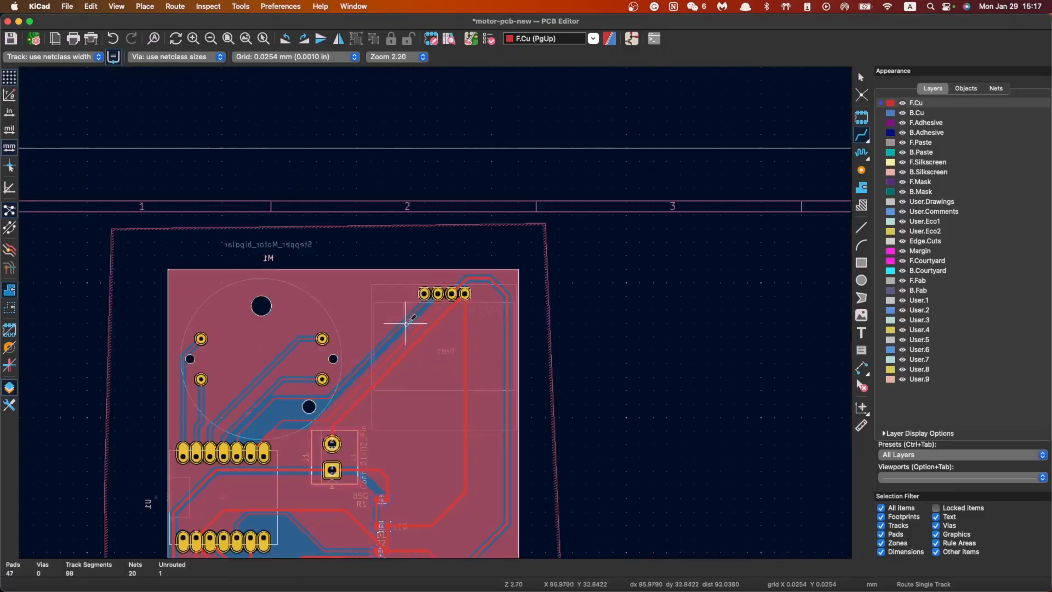
pyautogui.scroll(3, 430, 305)
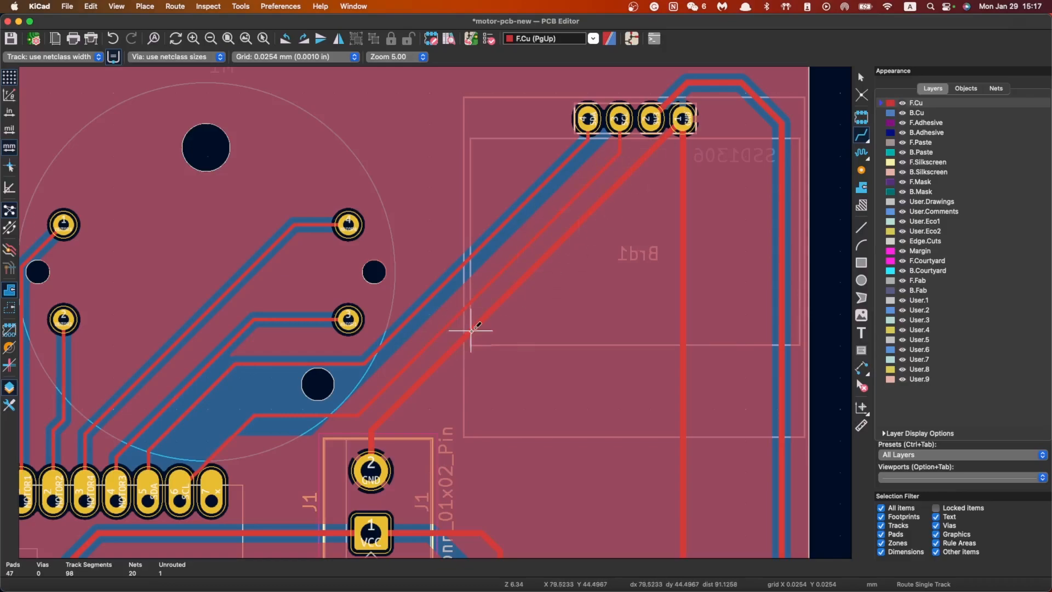
pyautogui.scroll(-2, 301, 341)
pyautogui.scroll(4, 340, 359)
pyautogui.scroll(-1, 353, 358)
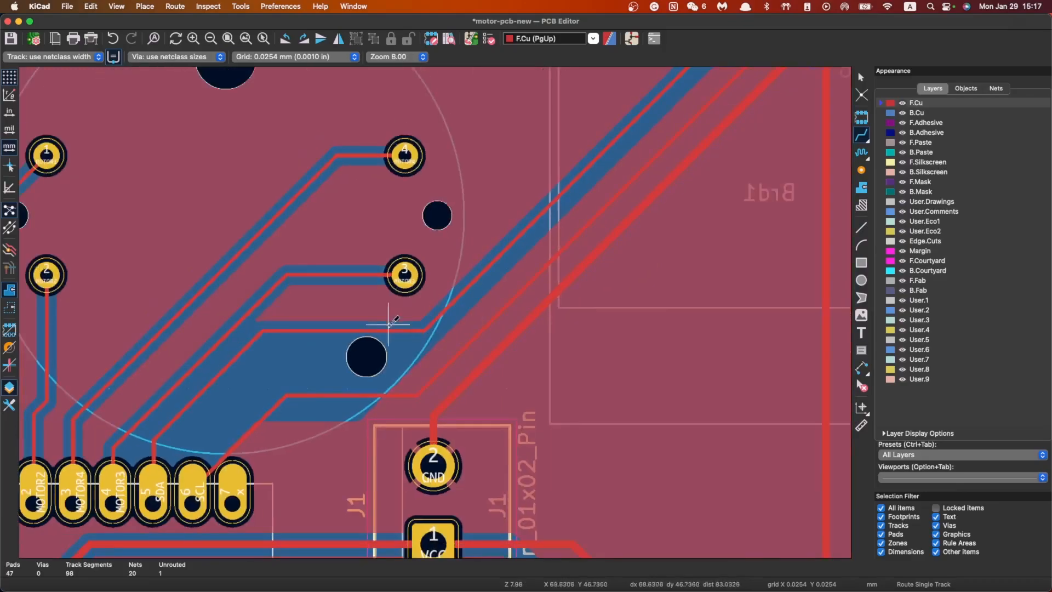
pyautogui.scroll(1, 366, 360)
pyautogui.scroll(-2, 497, 263)
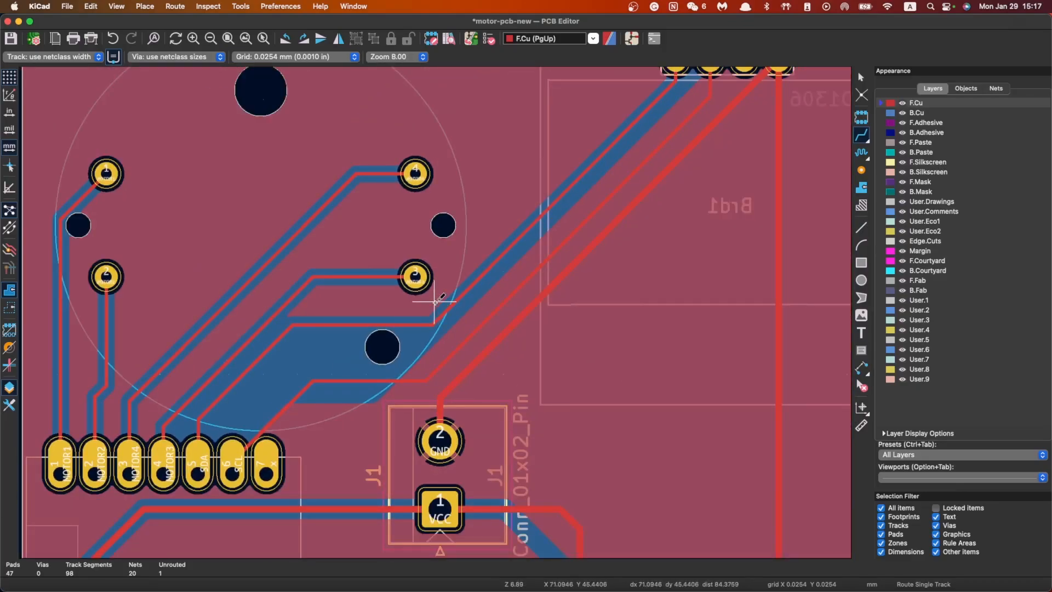
pyautogui.scroll(-1, 434, 301)
pyautogui.press('Escape')
# Delete all SDA track segments between header pin 5 and the display header
pyautogui.click(444, 303)
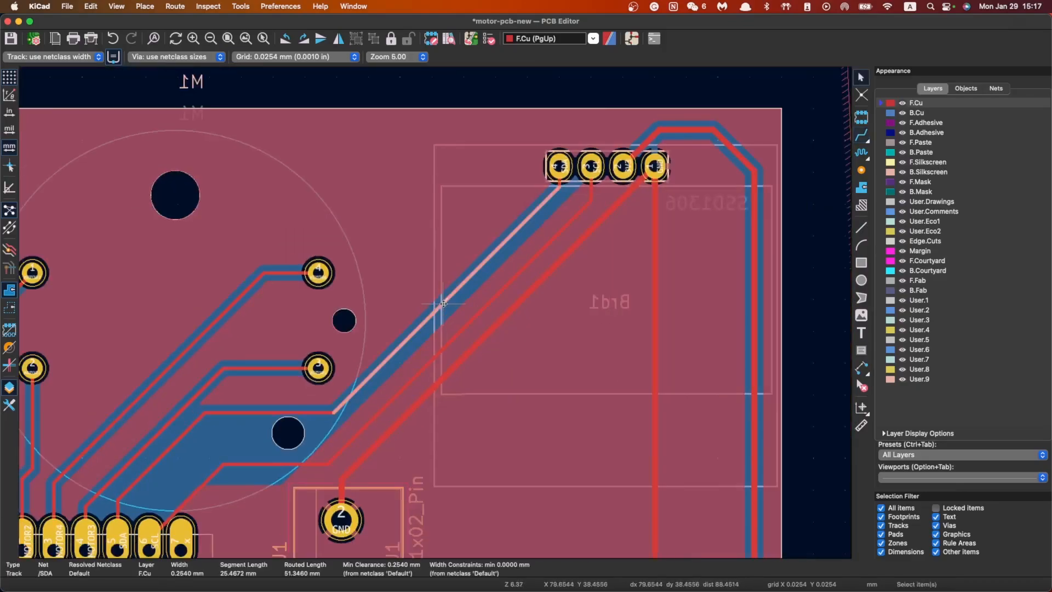
pyautogui.press('Delete')
pyautogui.click(561, 189)
pyautogui.press('Delete')
pyautogui.click(255, 412)
pyautogui.press('Delete')
pyautogui.click(193, 422)
pyautogui.press('Delete')
pyautogui.click(116, 512)
pyautogui.press('Delete')
# Route a 0.254 mm SDA track on F.Cu from header pin 5 above M1's lower mounting hole to the display's SDA pad
pyautogui.click(868, 136)
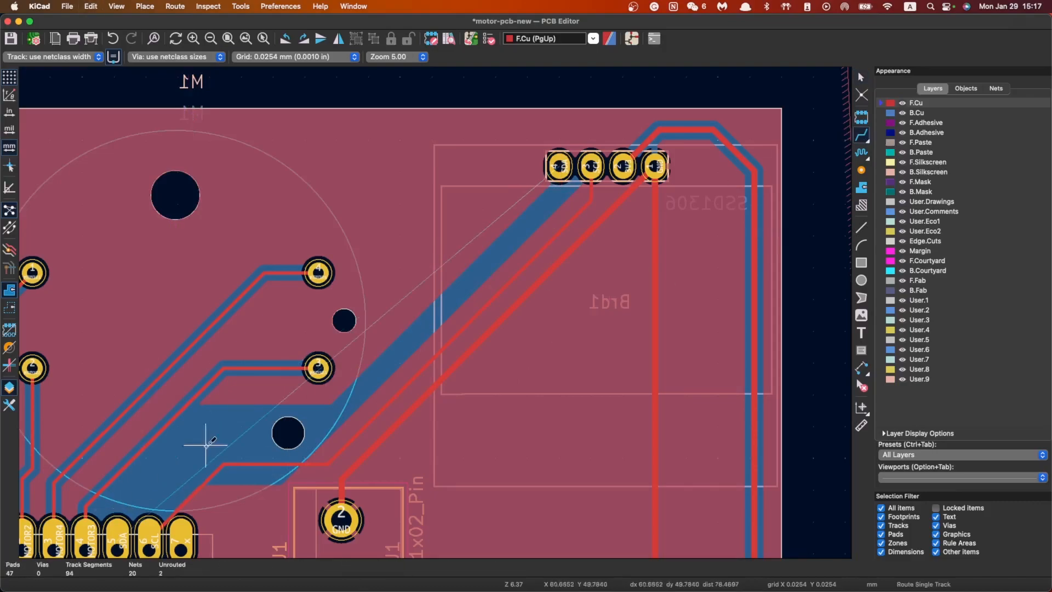
pyautogui.click(118, 533)
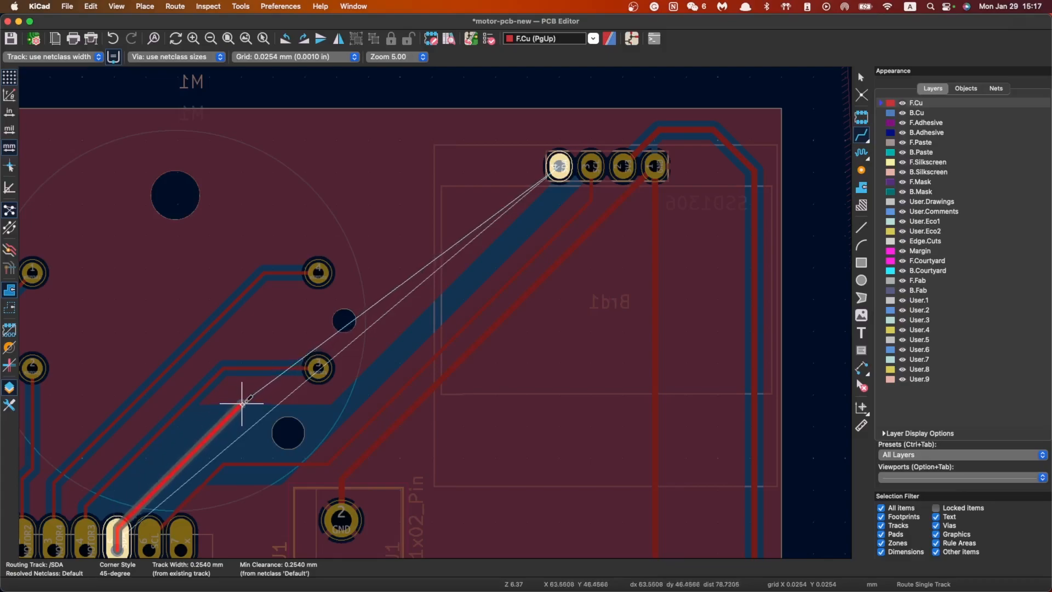
pyautogui.click(243, 403)
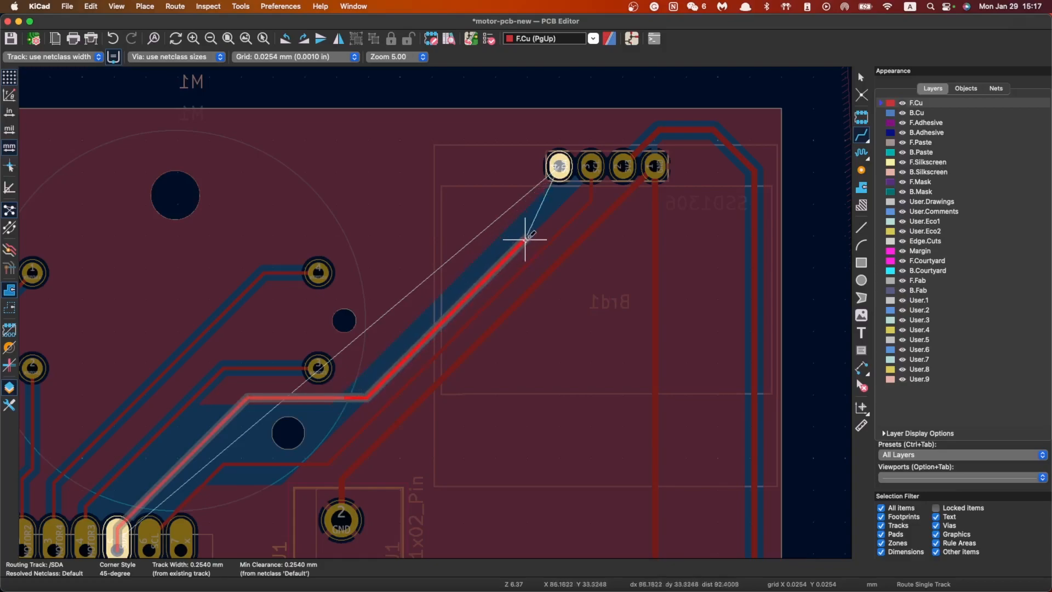
pyautogui.click(560, 168)
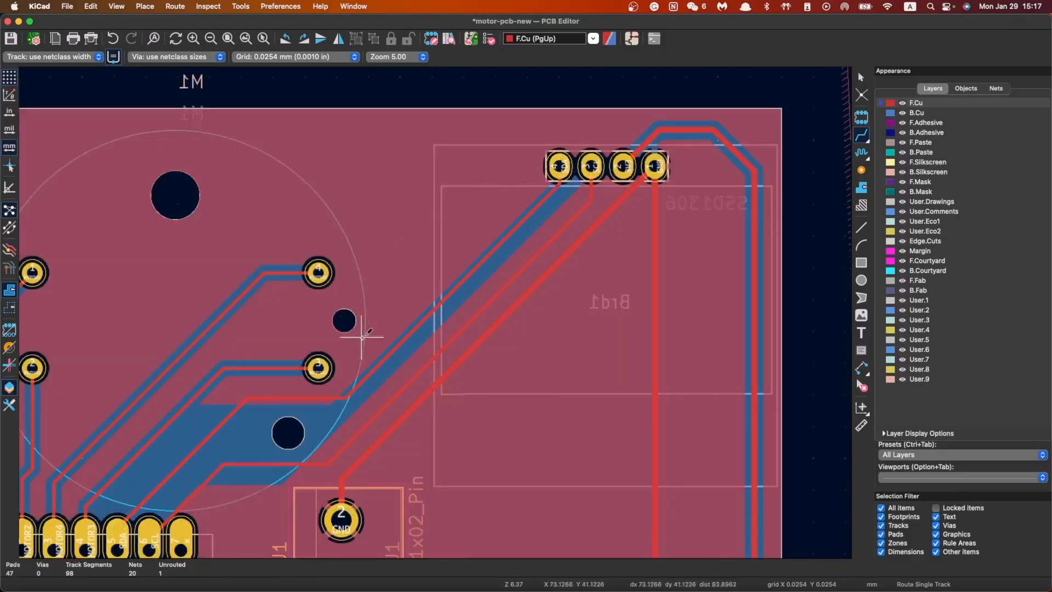
pyautogui.press('Escape')
# Replace the slanted SCL segment at header pin 6 with a 0.254 mm track that enters the pad vertically
pyautogui.click(165, 522)
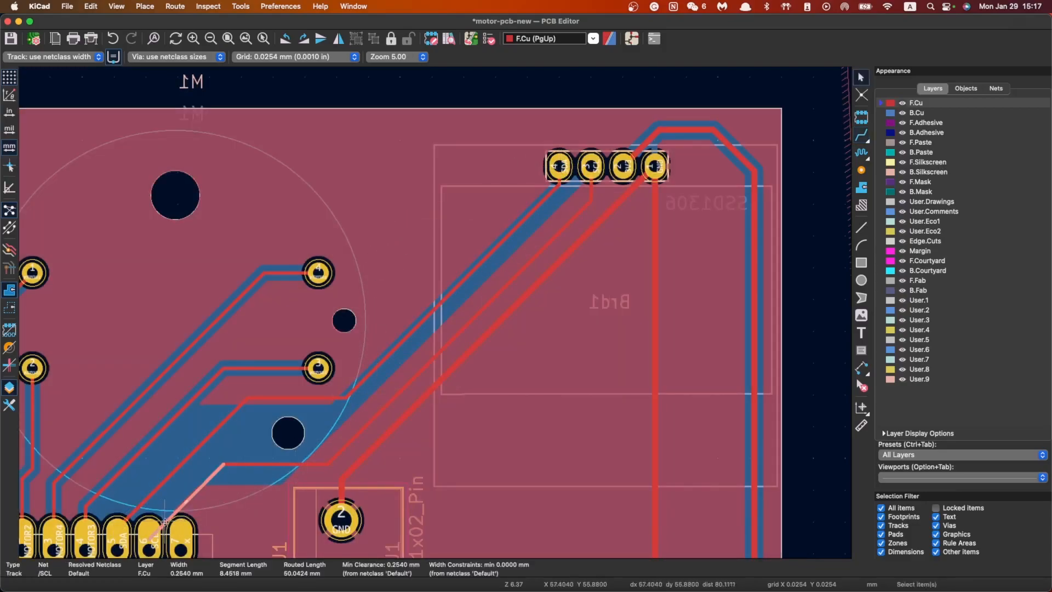
pyautogui.scroll(3, 152, 531)
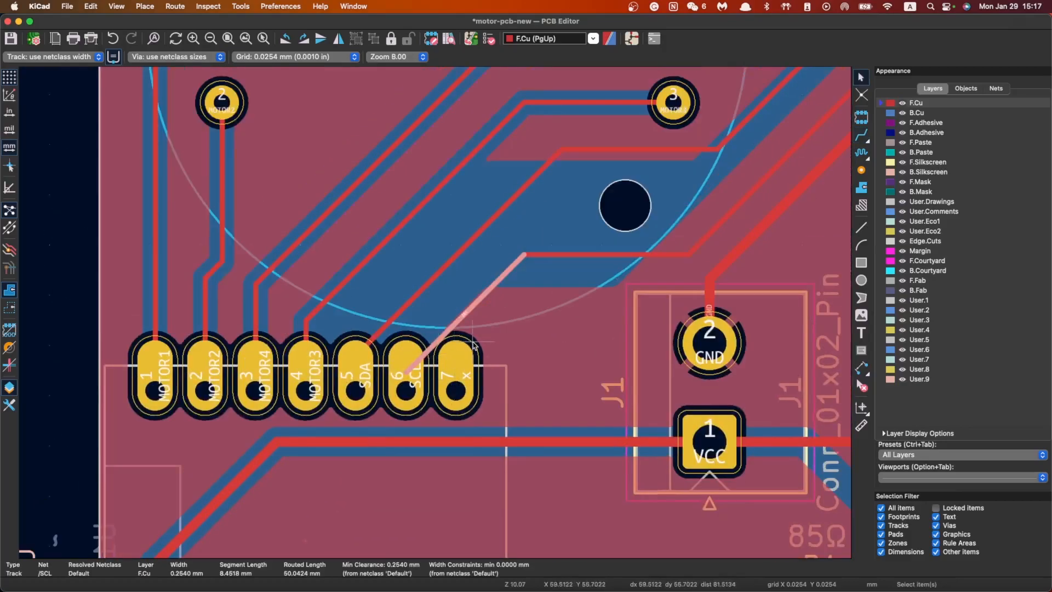
pyautogui.press('Delete')
pyautogui.click(861, 134)
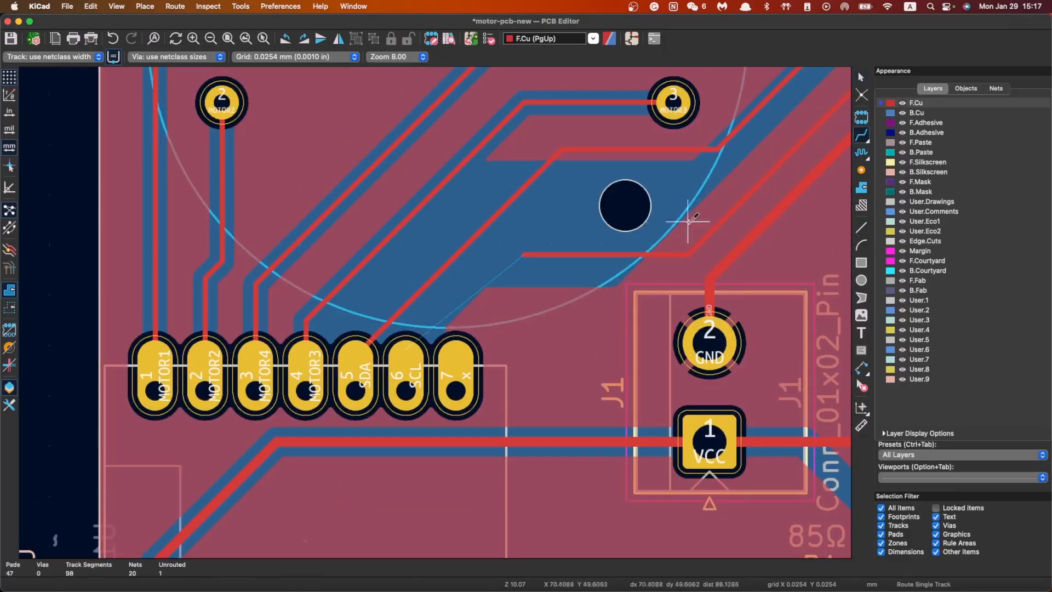
pyautogui.click(524, 253)
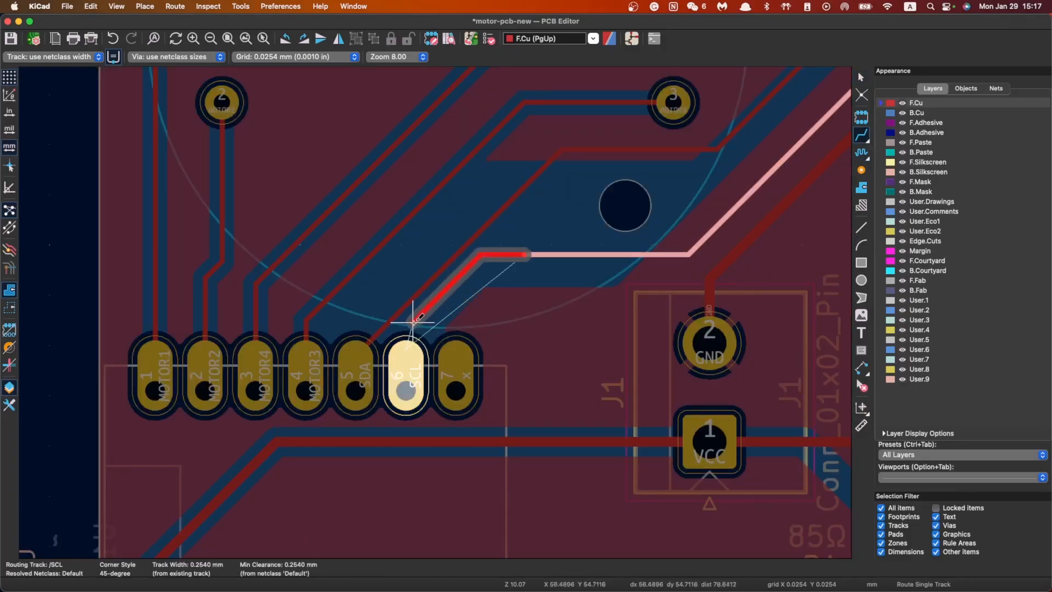
pyautogui.click(406, 373)
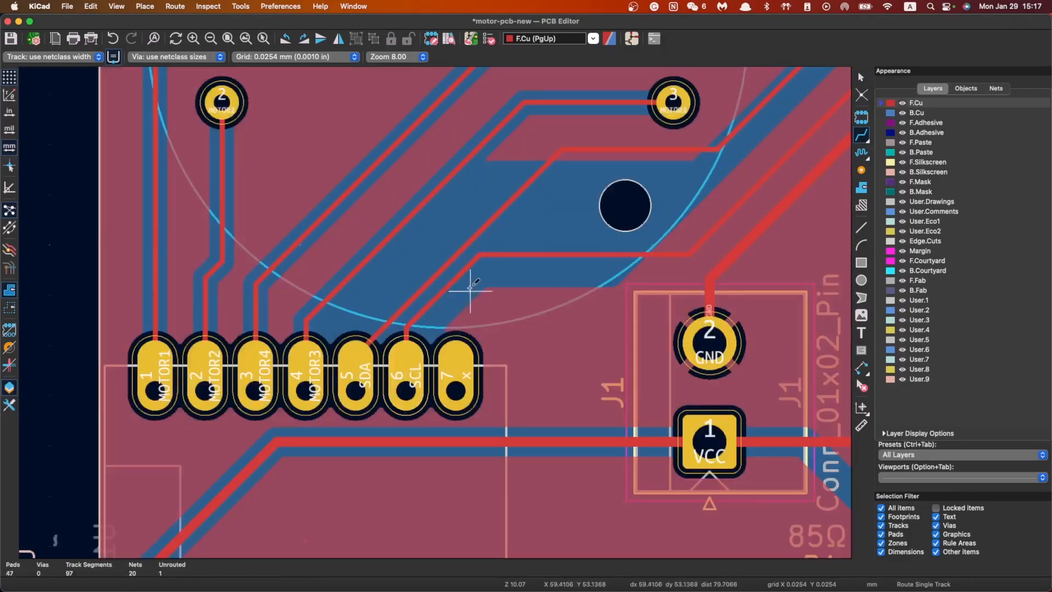
pyautogui.press('Escape')
# Reroute the SDA track at 0.254 mm from the bend beside M1's lower mounting hole straight into header pin 5, and save the board
pyautogui.click(509, 200)
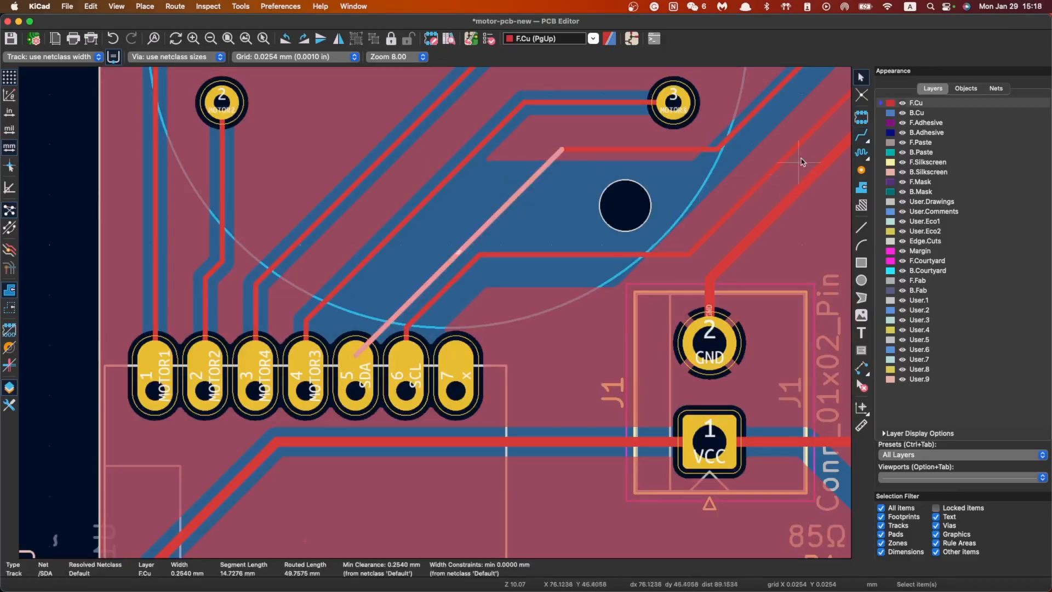
pyautogui.press('Delete')
pyautogui.press('Delete')
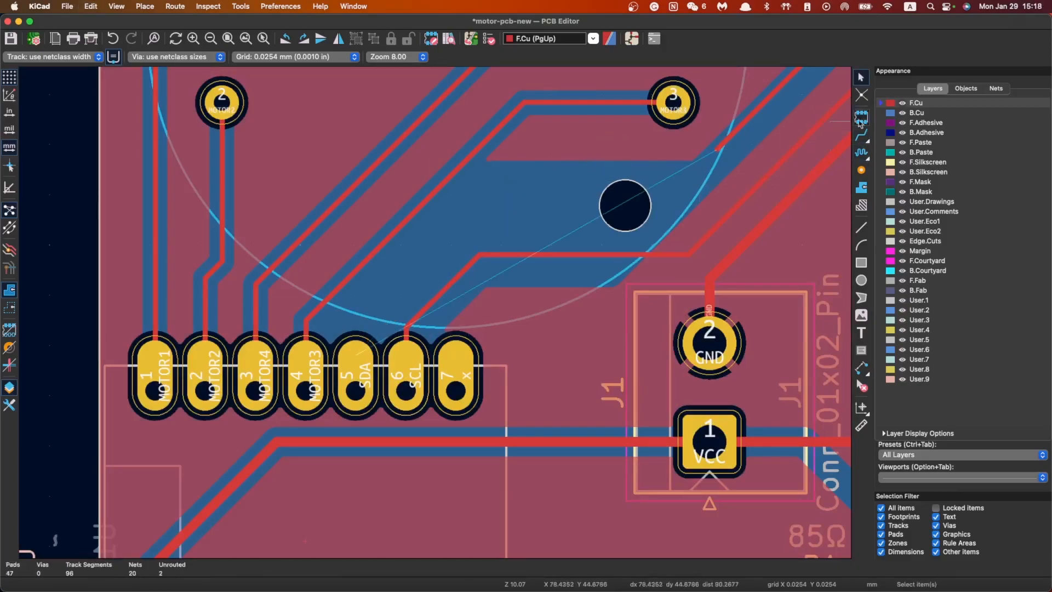
pyautogui.click(860, 137)
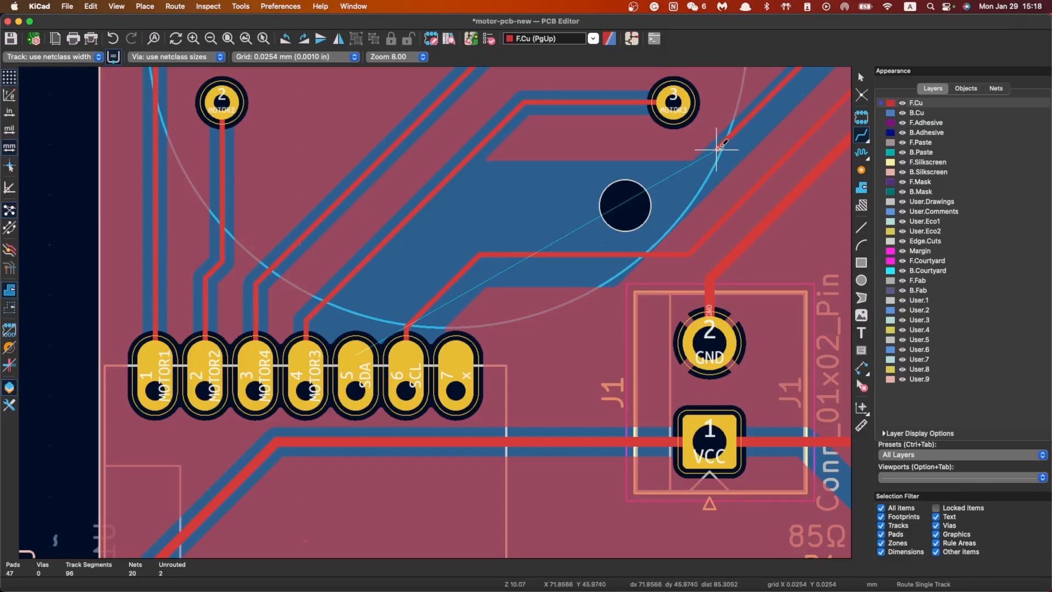
pyautogui.click(718, 147)
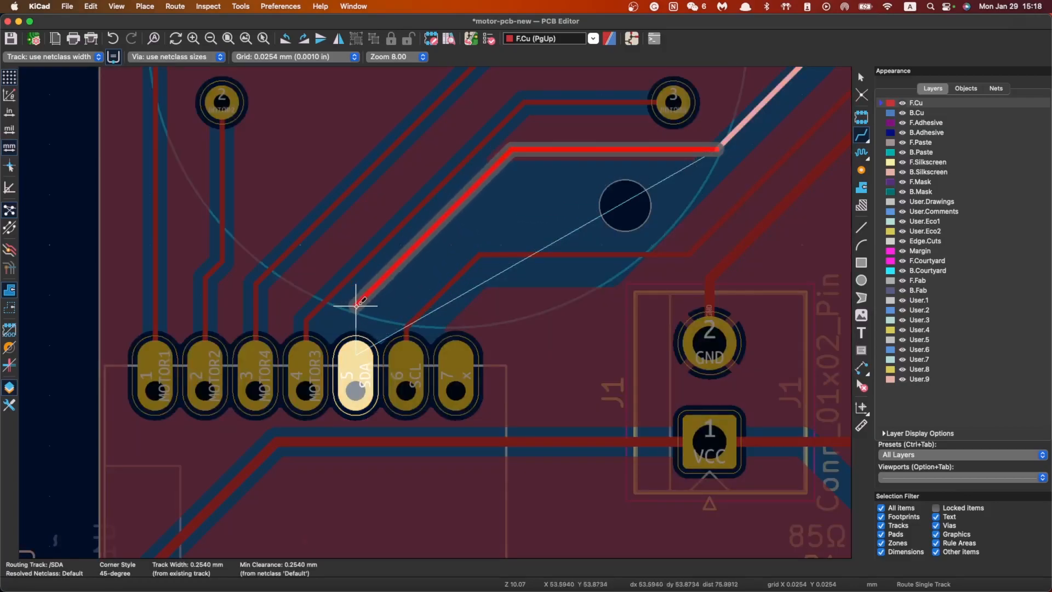
pyautogui.click(356, 390)
pyautogui.press('Escape')
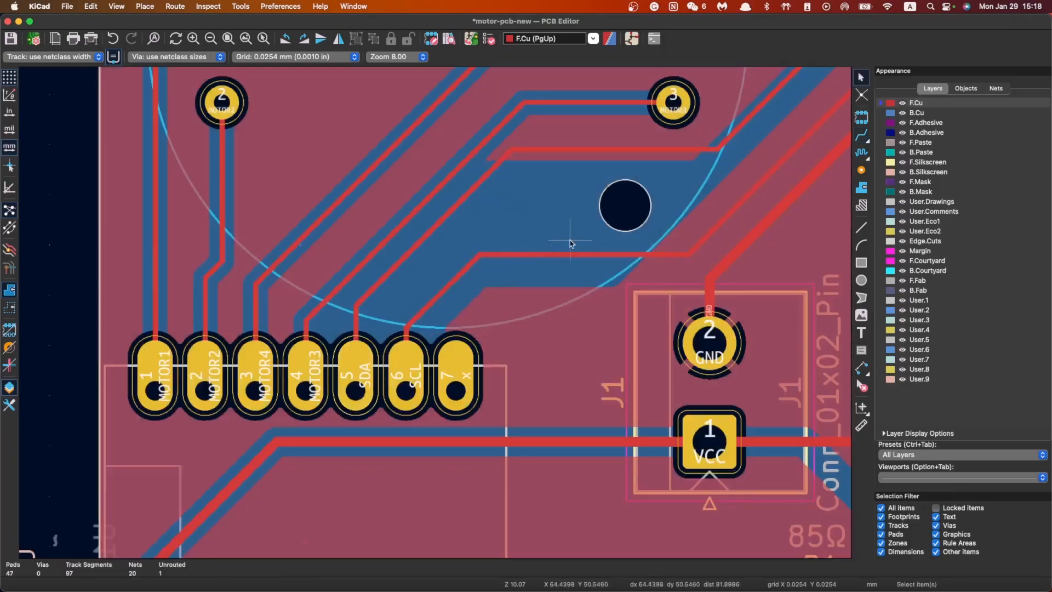
pyautogui.scroll(-3, 711, 189)
pyautogui.press('super+s')
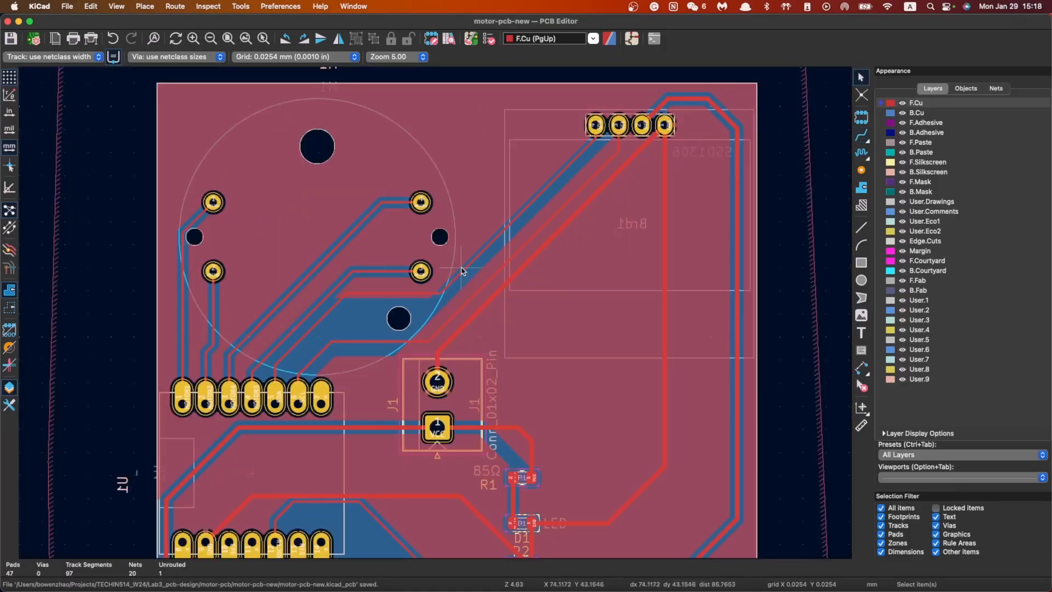
# Delete the MOTOR1 track segments between M1 pad 1 and header pin 1
pyautogui.scroll(5, 172, 248)
pyautogui.click(433, 260)
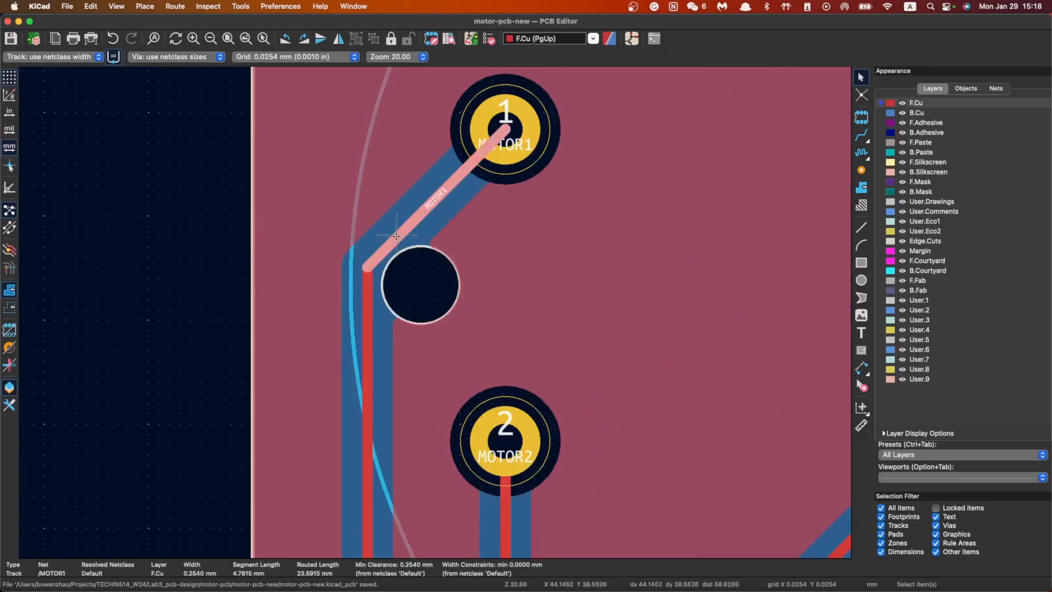
pyautogui.press('Delete')
pyautogui.click(388, 321)
pyautogui.scroll(-3, 390, 318)
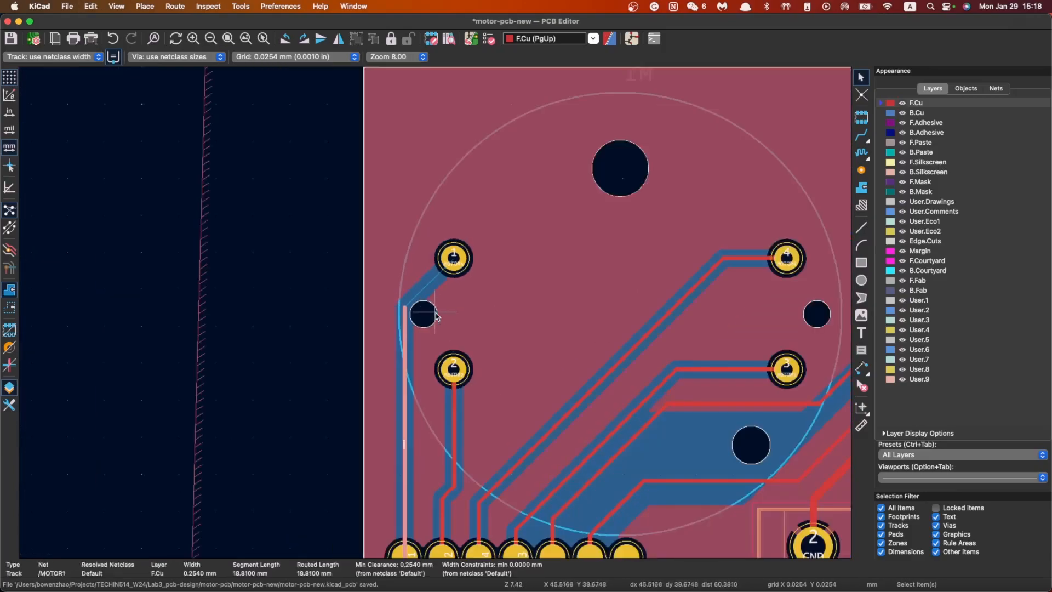
pyautogui.press('Delete')
# Route a 0.254 mm MOTOR1 track on F.Cu from M1 pad 1 around the left mounting hole to header pin 1, and save the board
pyautogui.click(860, 137)
pyautogui.click(445, 253)
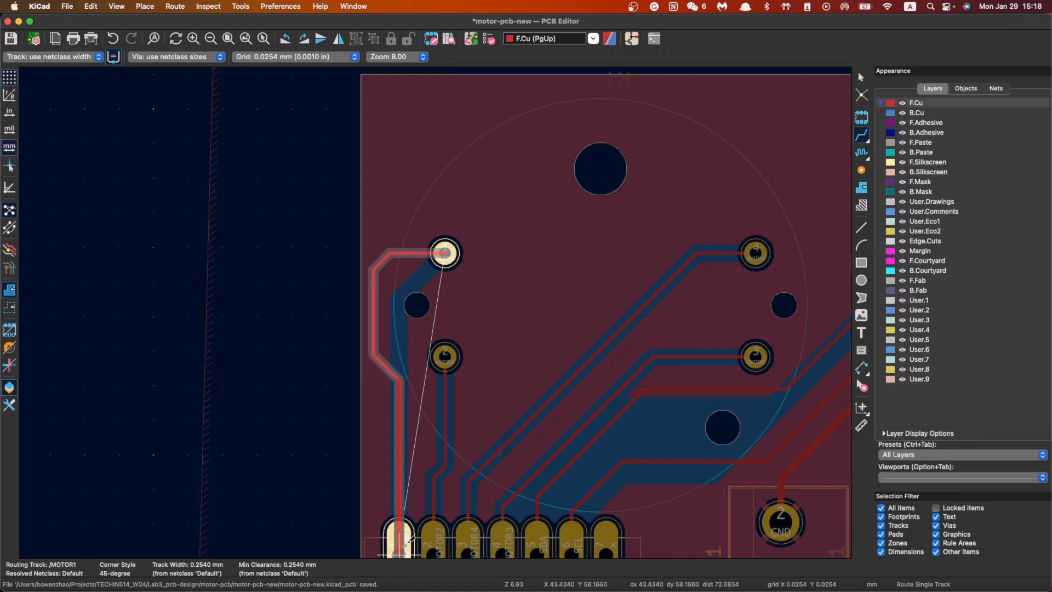
pyautogui.click(405, 545)
pyautogui.scroll(-3, 471, 402)
pyautogui.press('super+s')
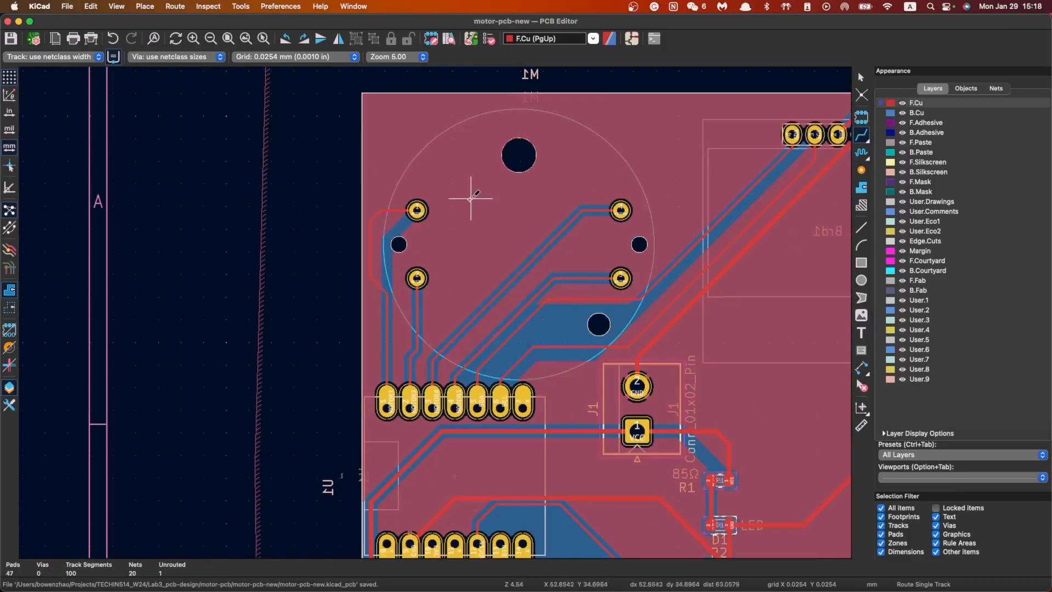
# Inspect the MOTOR1 track around M1's left mounting hole and the routing across the whole board
pyautogui.scroll(5, 403, 207)
pyautogui.scroll(-2, 378, 406)
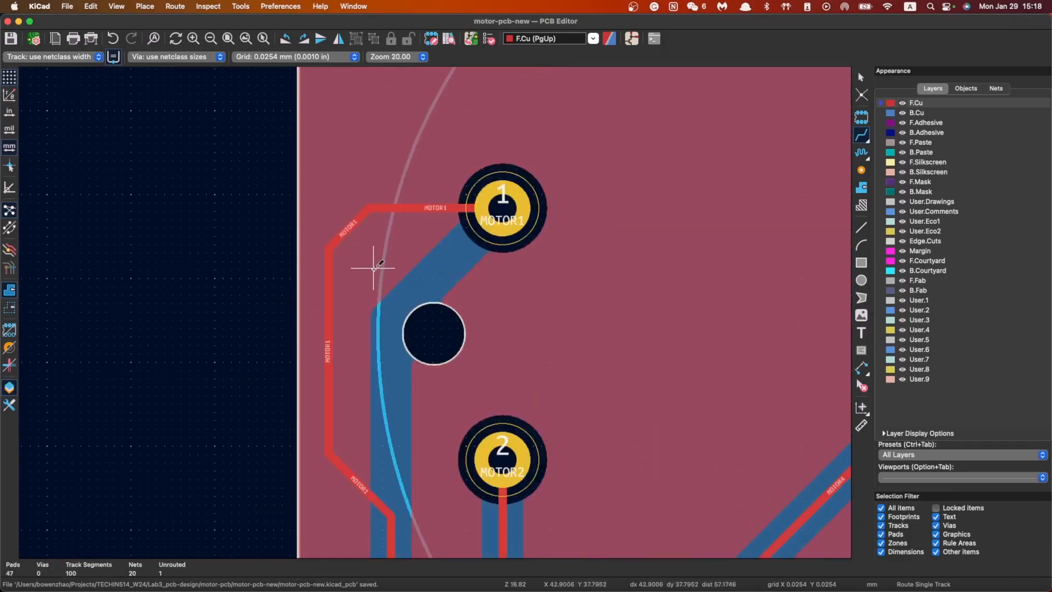
pyautogui.scroll(-6, 373, 268)
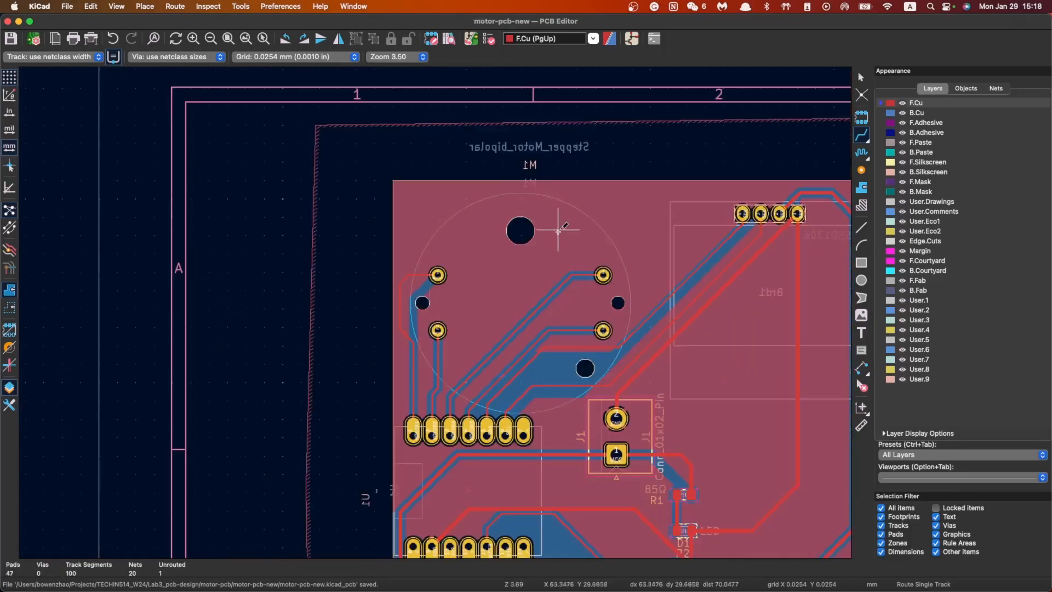
pyautogui.scroll(-3, 558, 230)
pyautogui.scroll(-3, 437, 314)
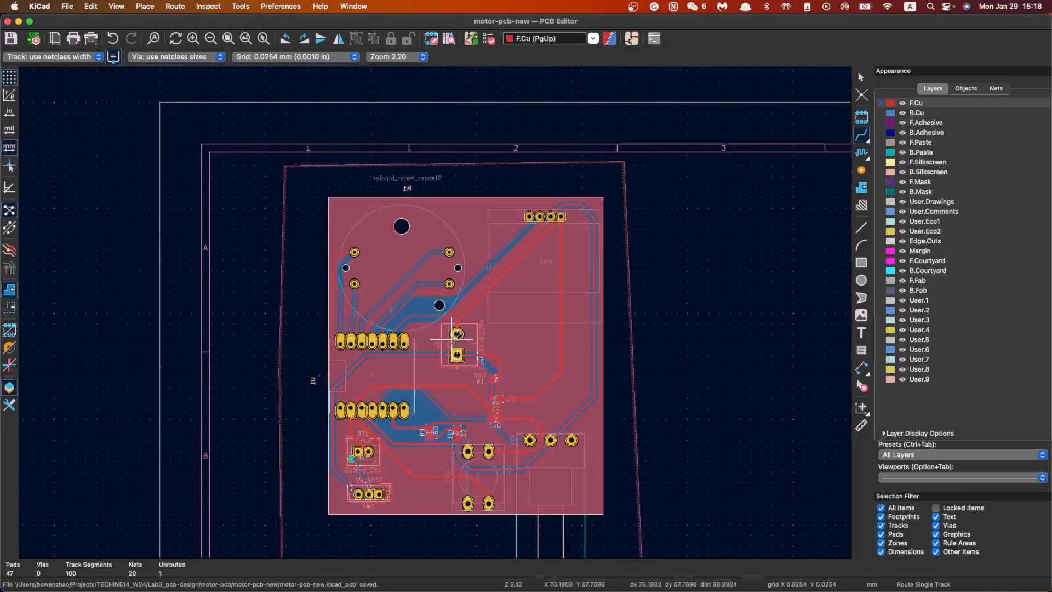
pyautogui.scroll(2, 453, 336)
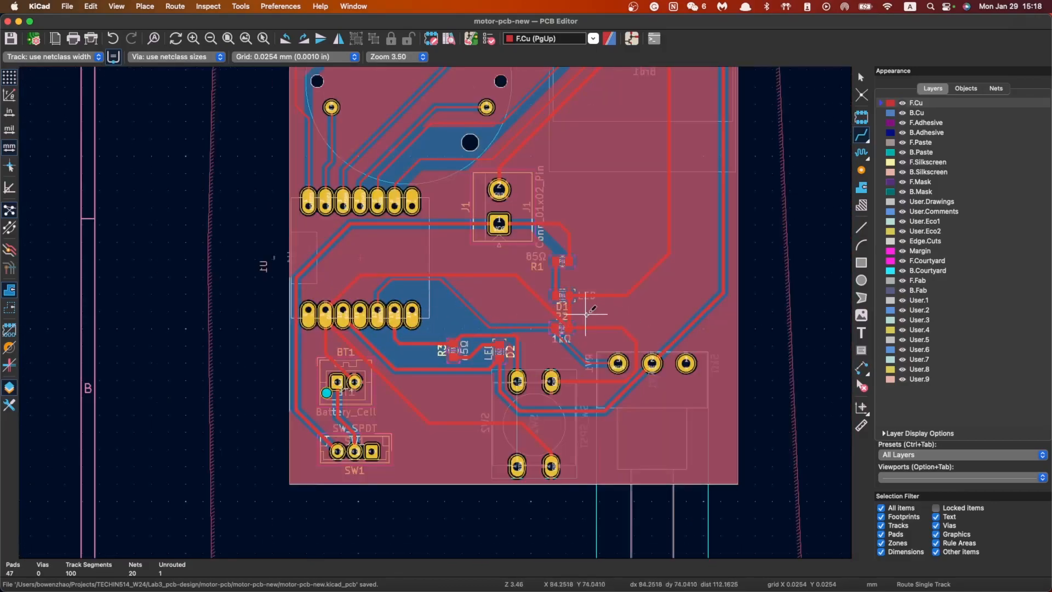
pyautogui.scroll(-2, 695, 147)
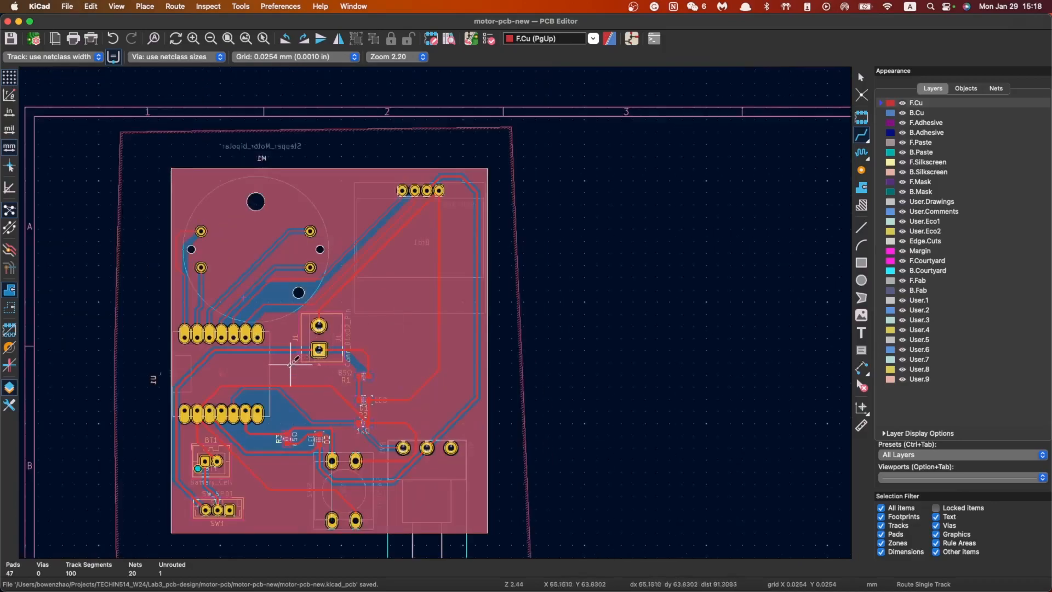
pyautogui.scroll(1, 257, 374)
pyautogui.scroll(-1, 438, 215)
# Run the Design Rules Checker on the board with all zones refilled before the check
pyautogui.click(209, 6)
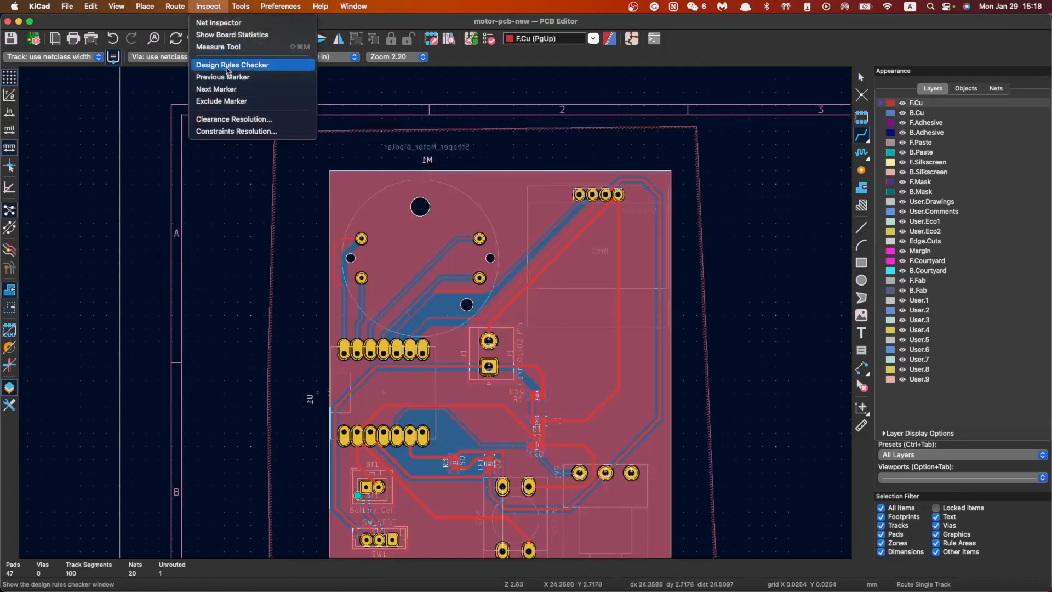
pyautogui.click(229, 67)
pyautogui.moveTo(677, 97); pyautogui.dragTo(344, 117)
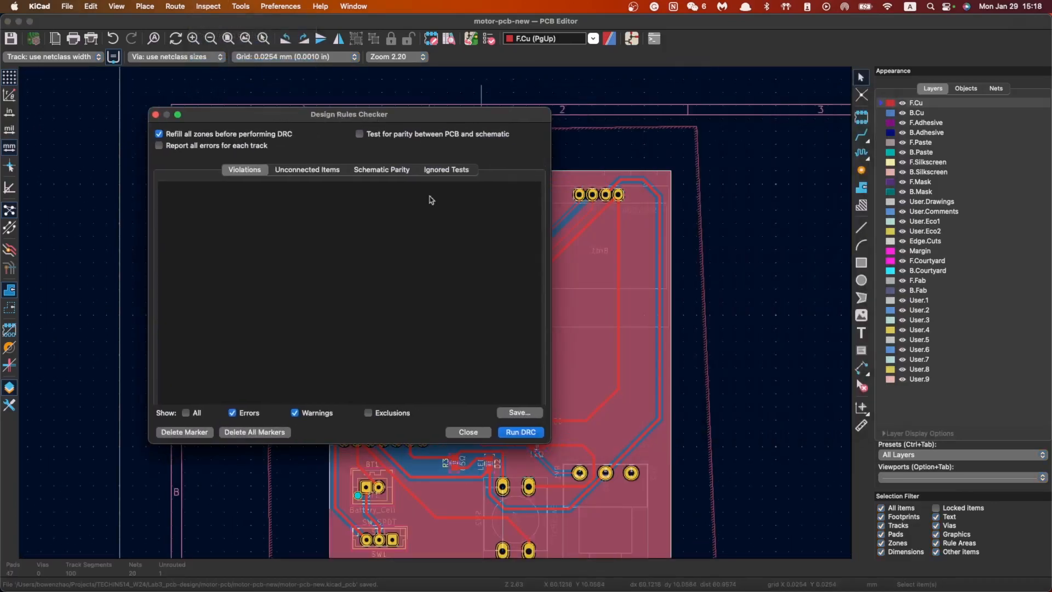
pyautogui.click(525, 433)
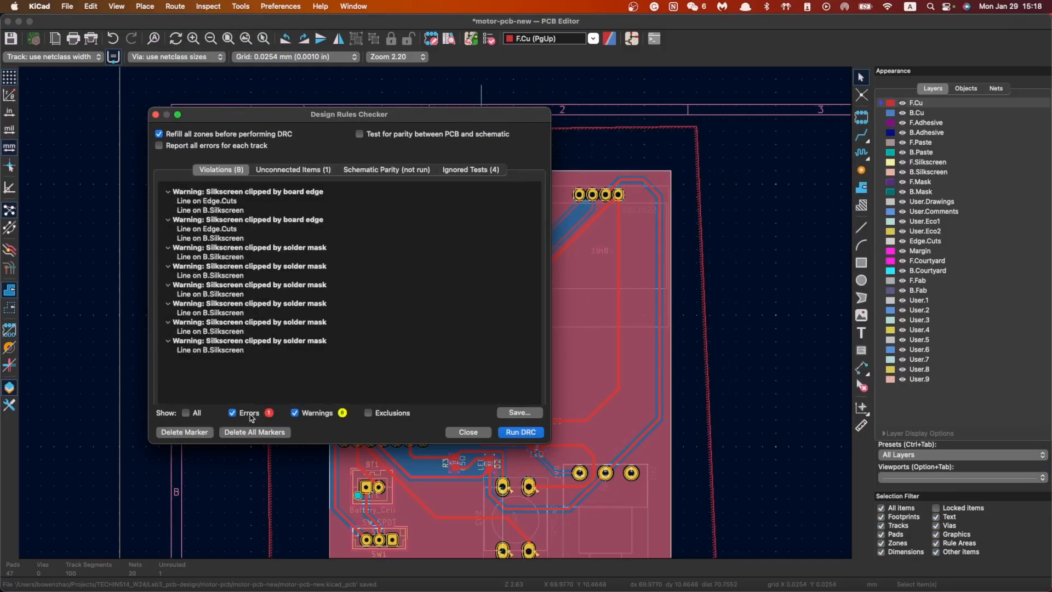
# Review the unconnected items and violations of the design rule check, locate SW2's BTN pads on the board, and close the checker
pyautogui.click(299, 170)
pyautogui.moveTo(315, 117); pyautogui.dragTo(238, 109)
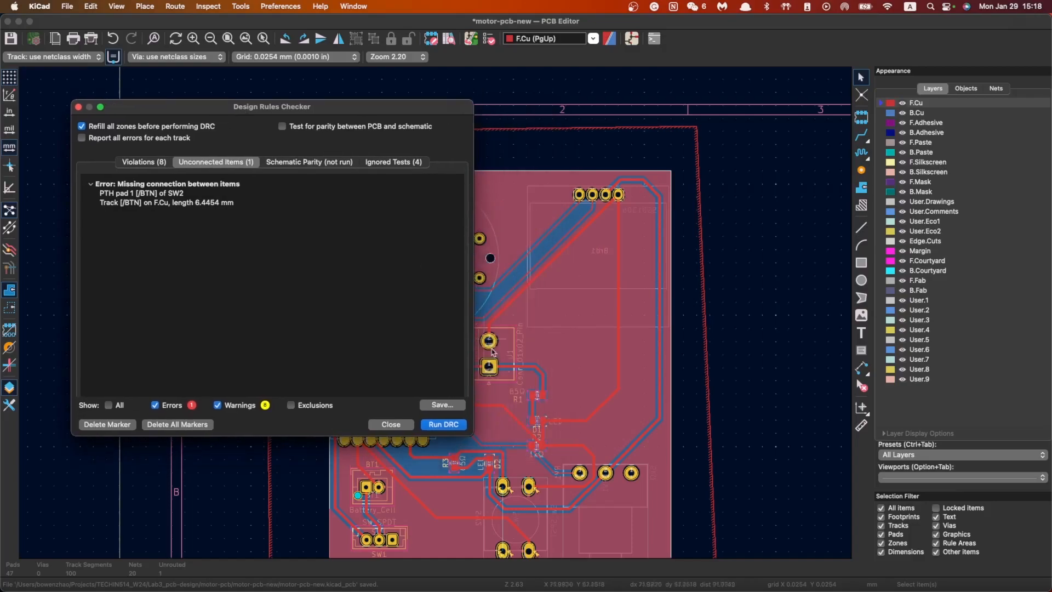
pyautogui.moveTo(516, 514); pyautogui.dragTo(432, 345, button='middle')
pyautogui.moveTo(324, 103); pyautogui.dragTo(822, 157)
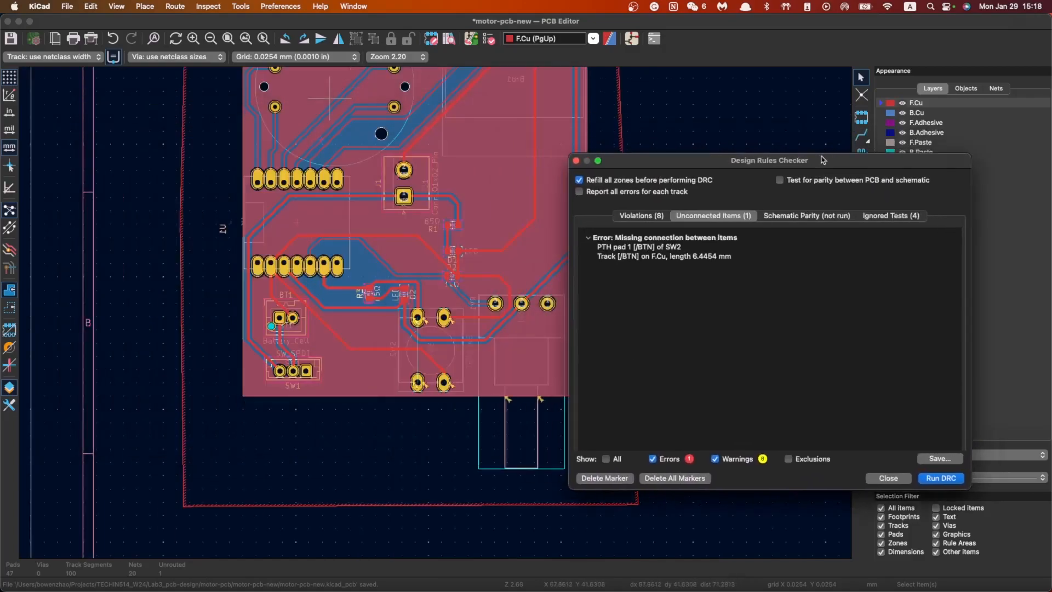
pyautogui.scroll(3, 434, 318)
pyautogui.scroll(2, 433, 318)
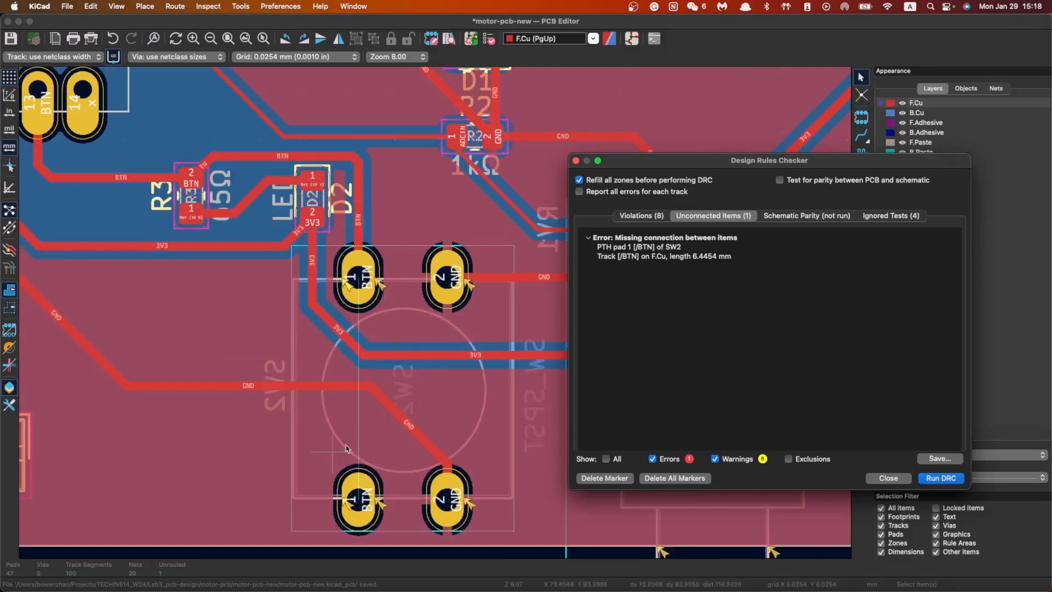
pyautogui.moveTo(788, 165); pyautogui.dragTo(424, 118)
pyautogui.click(282, 169)
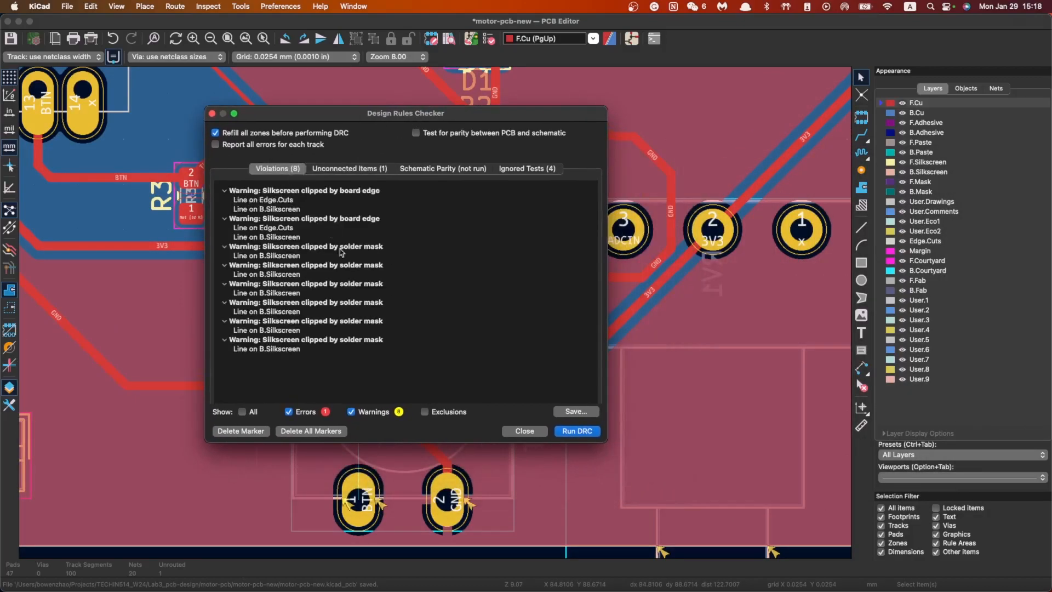
pyautogui.click(540, 430)
# Look over the refilled copper zones around M1, the display header and the lower components, and save the board
pyautogui.scroll(-5, 438, 219)
pyautogui.scroll(4, 437, 207)
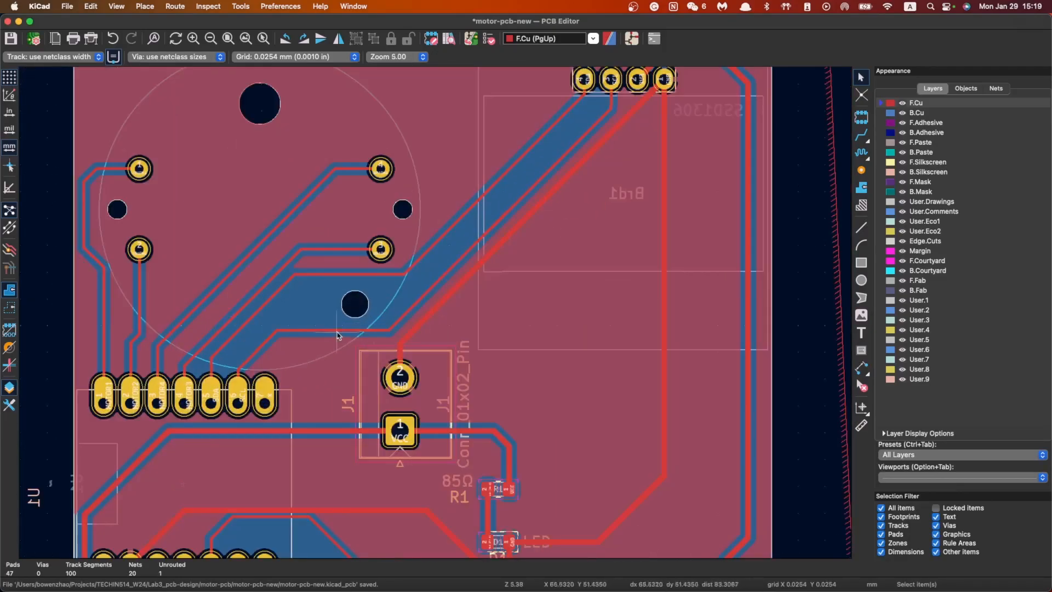
pyautogui.scroll(-2, 543, 149)
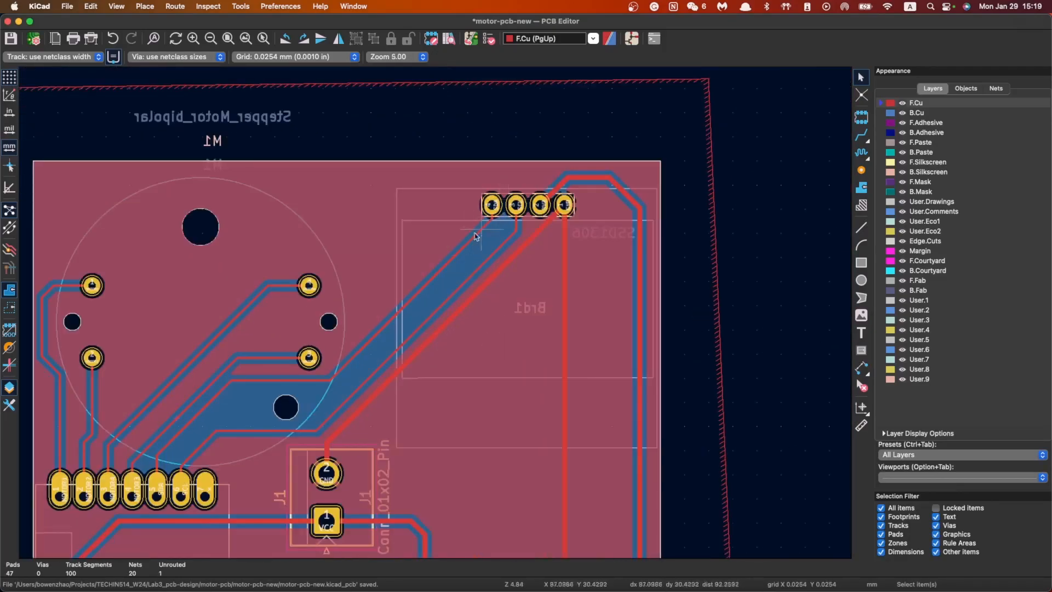
pyautogui.scroll(-1, 486, 223)
pyautogui.scroll(-5, 437, 316)
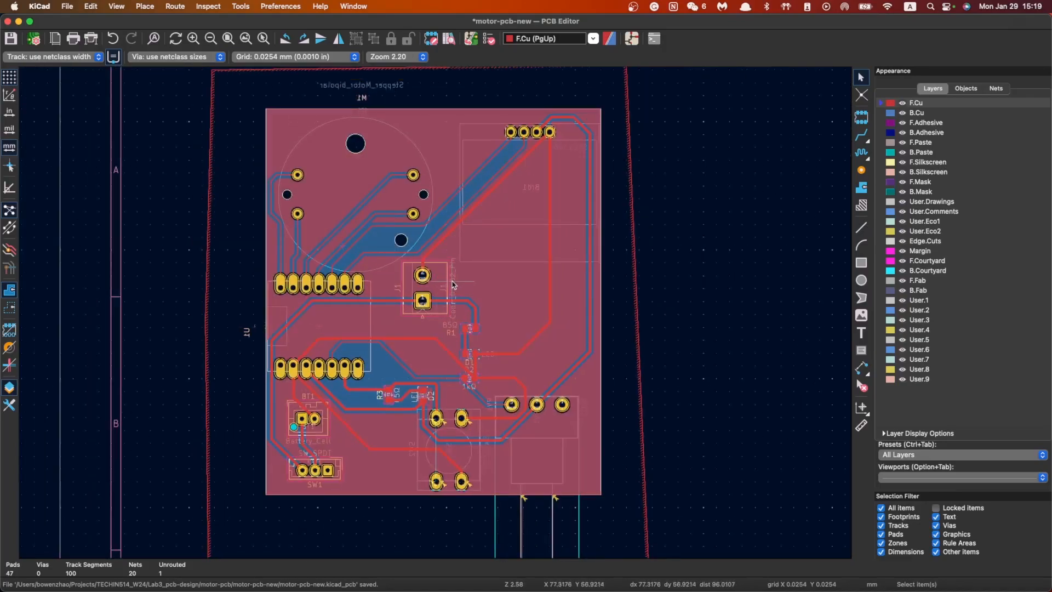
pyautogui.scroll(3, 350, 241)
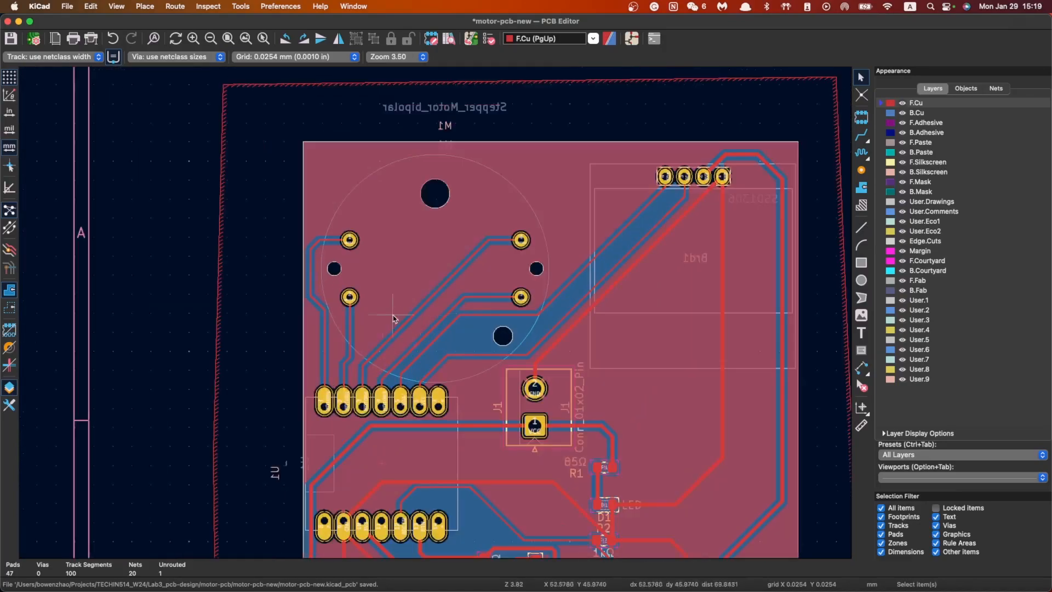
pyautogui.scroll(-5, 384, 327)
pyautogui.hscroll(5, 384, 327)
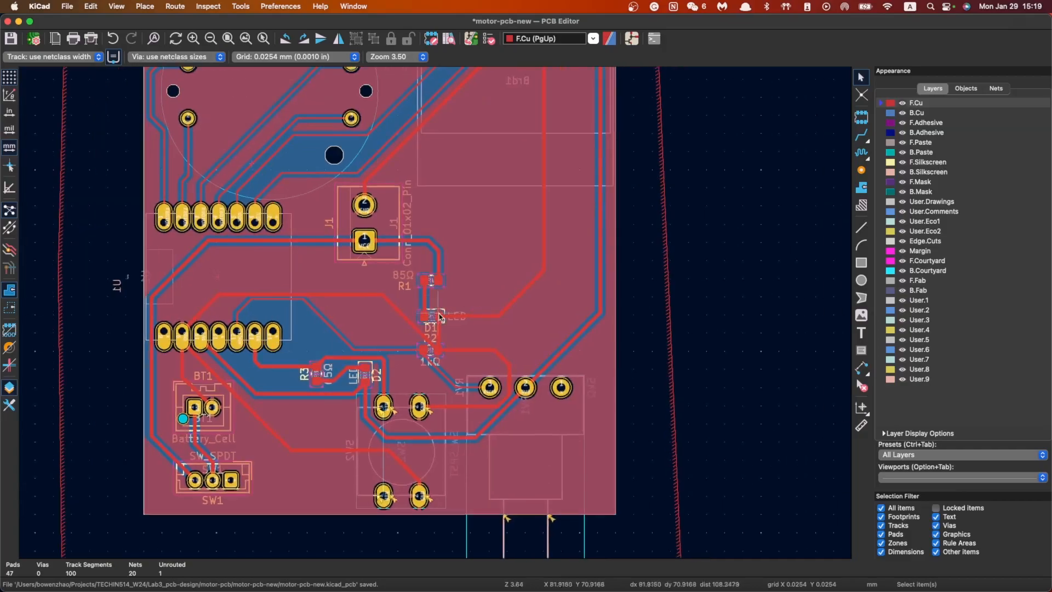
pyautogui.scroll(5, 436, 317)
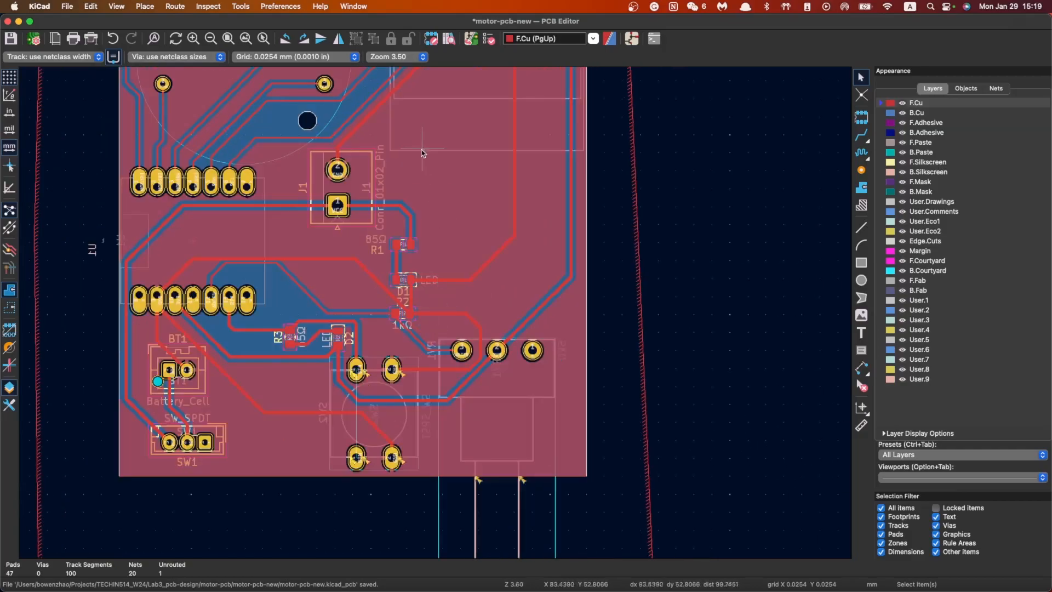
pyautogui.scroll(-1, 437, 316)
pyautogui.hotkey('ctrl', 's')
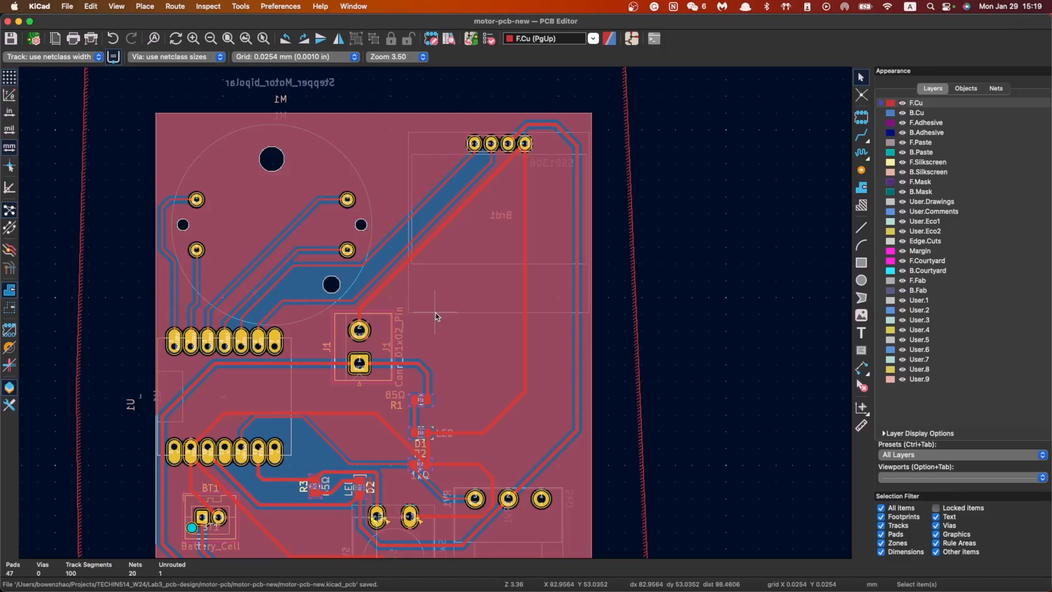
# Open the Gerber plot settings and exclude the B.Mask, F.Mask, B.Paste and F.Paste layers
pyautogui.click(67, 6)
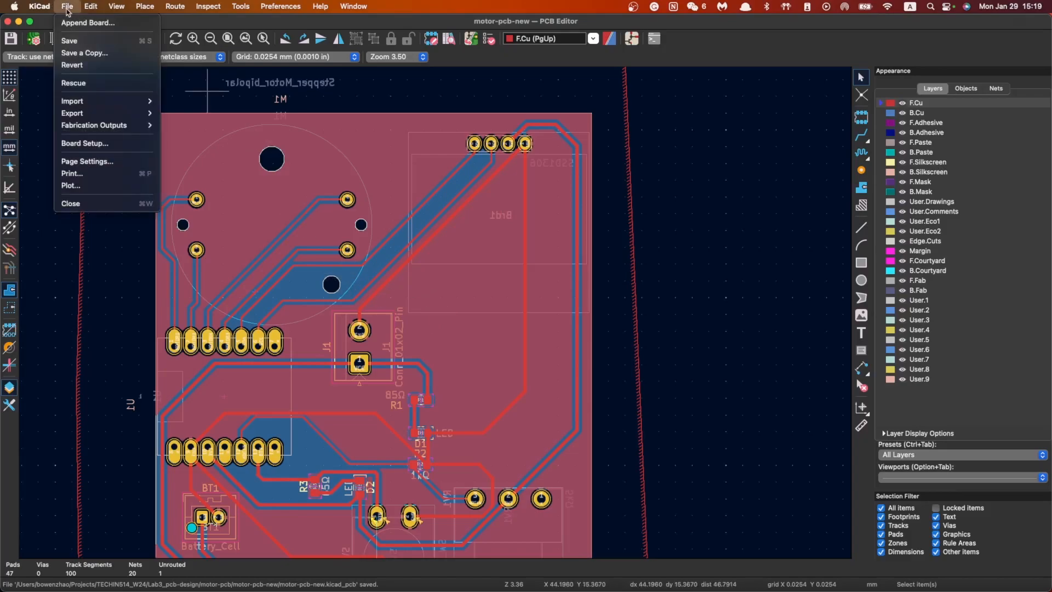
pyautogui.moveTo(86, 6)
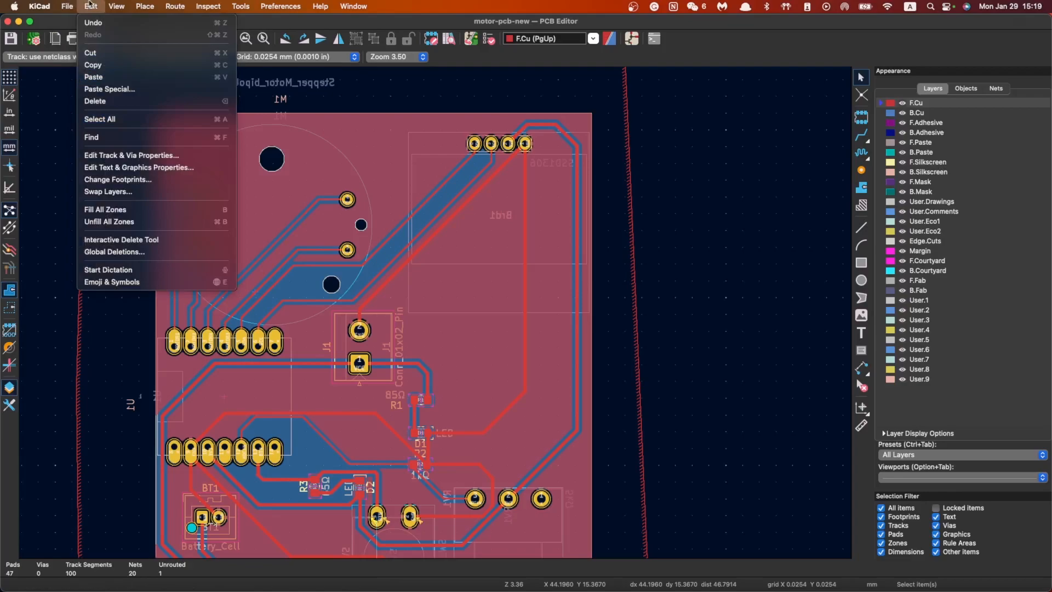
pyautogui.click(91, 6)
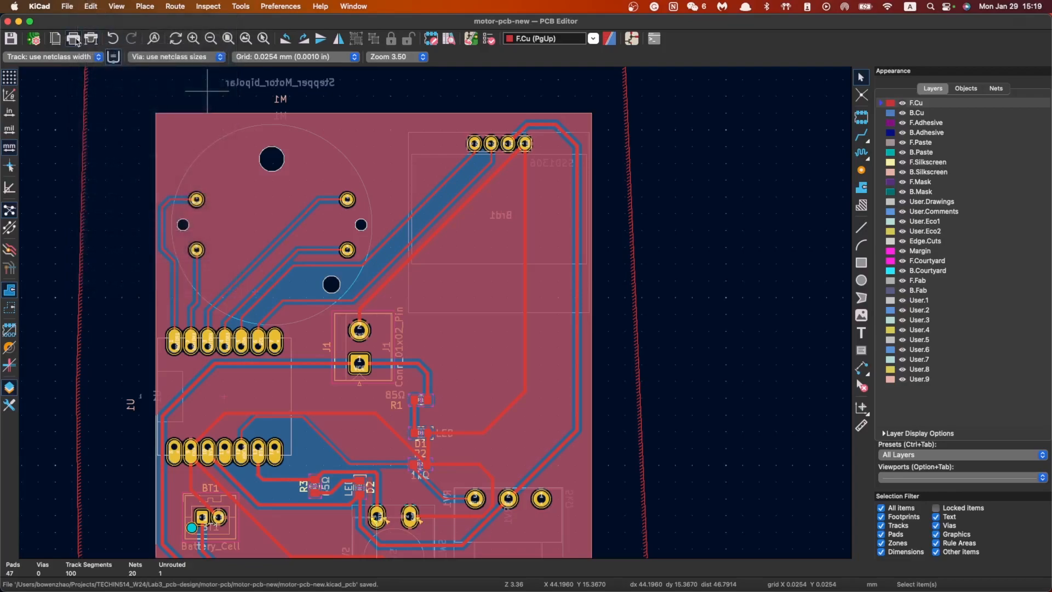
pyautogui.click(91, 38)
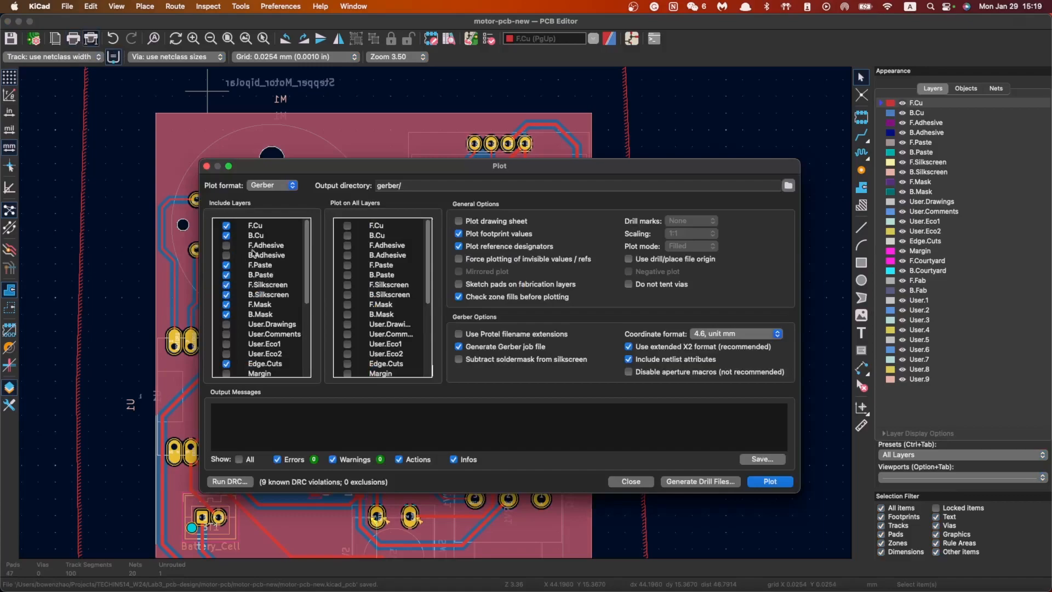
pyautogui.scroll(-5, 237, 342)
pyautogui.scroll(5, 237, 342)
pyautogui.click(227, 315)
pyautogui.click(227, 305)
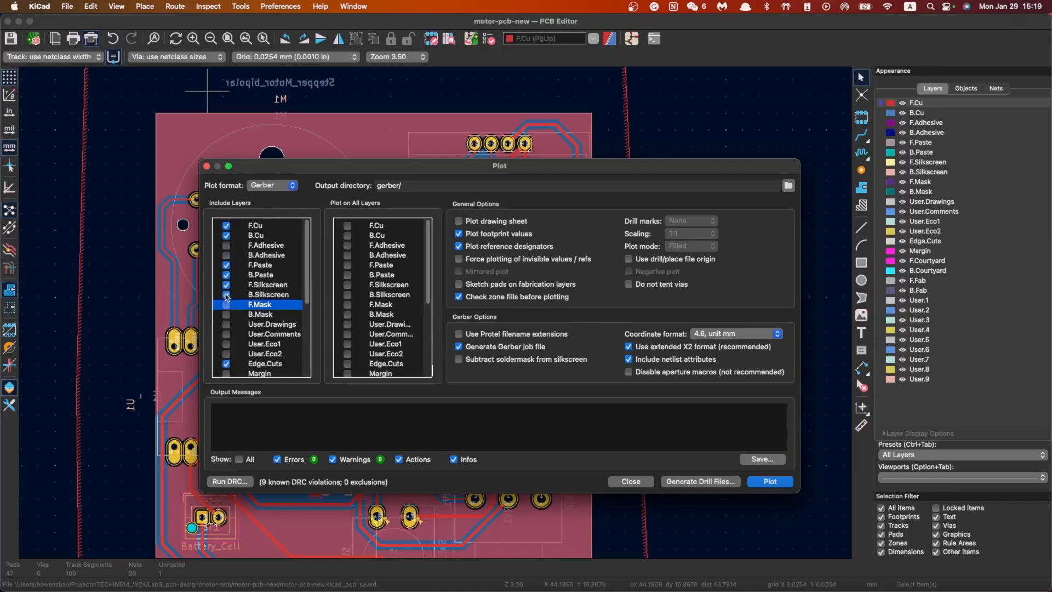
pyautogui.click(227, 275)
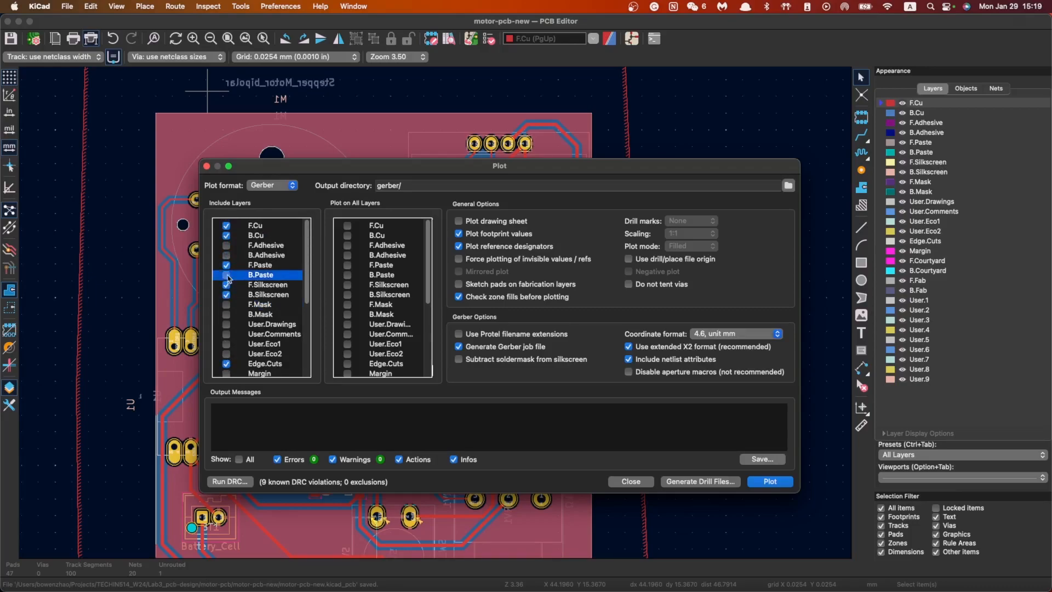
pyautogui.click(227, 265)
# Check the list of included layers and plot the Gerber files to the gerber/ directory
pyautogui.scroll(-5, 242, 263)
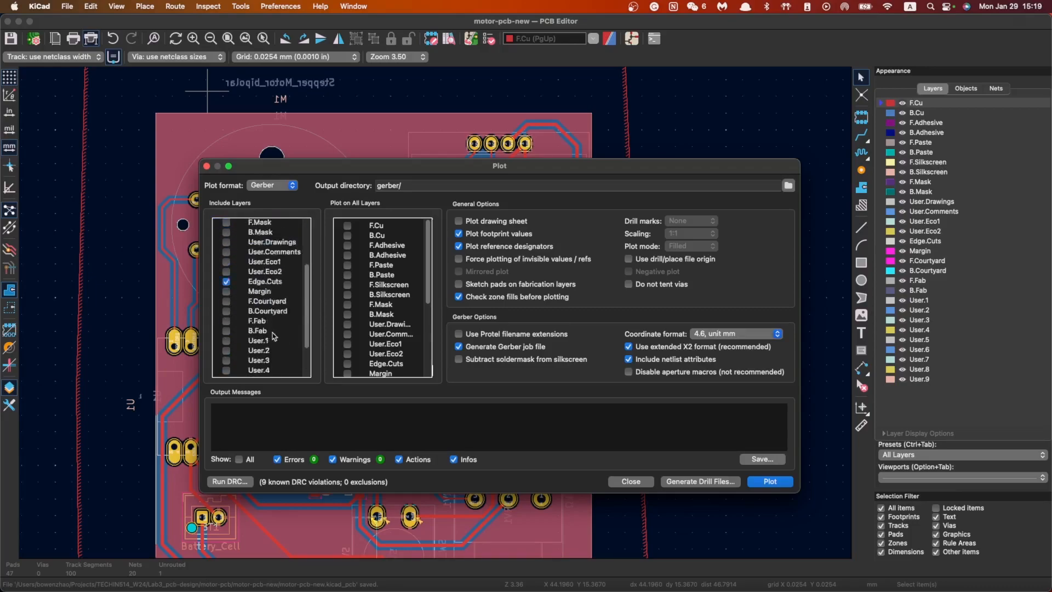
pyautogui.scroll(5, 263, 313)
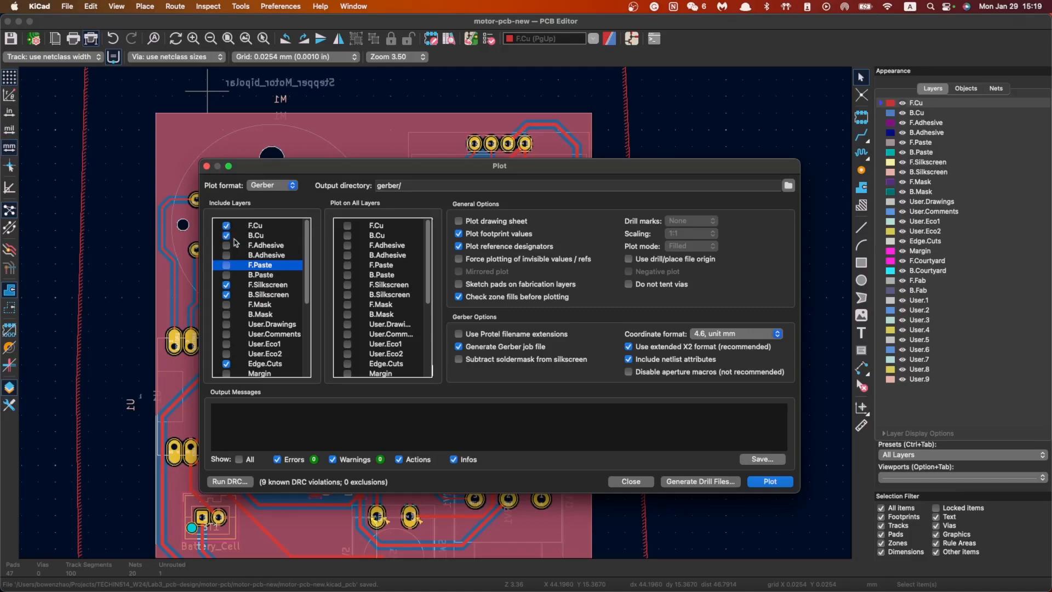
pyautogui.scroll(-3, 289, 339)
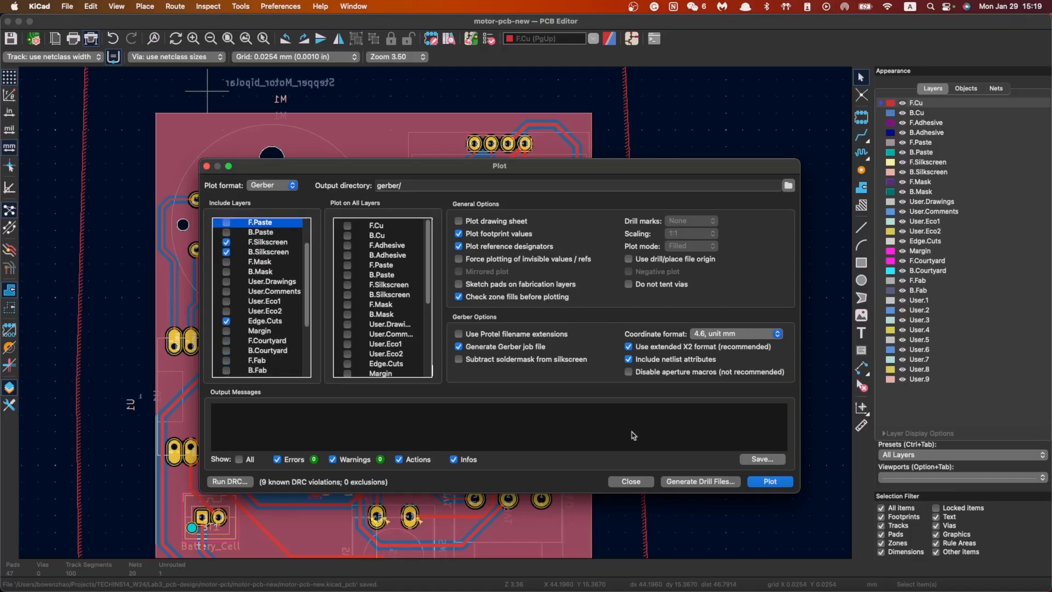
pyautogui.click(760, 482)
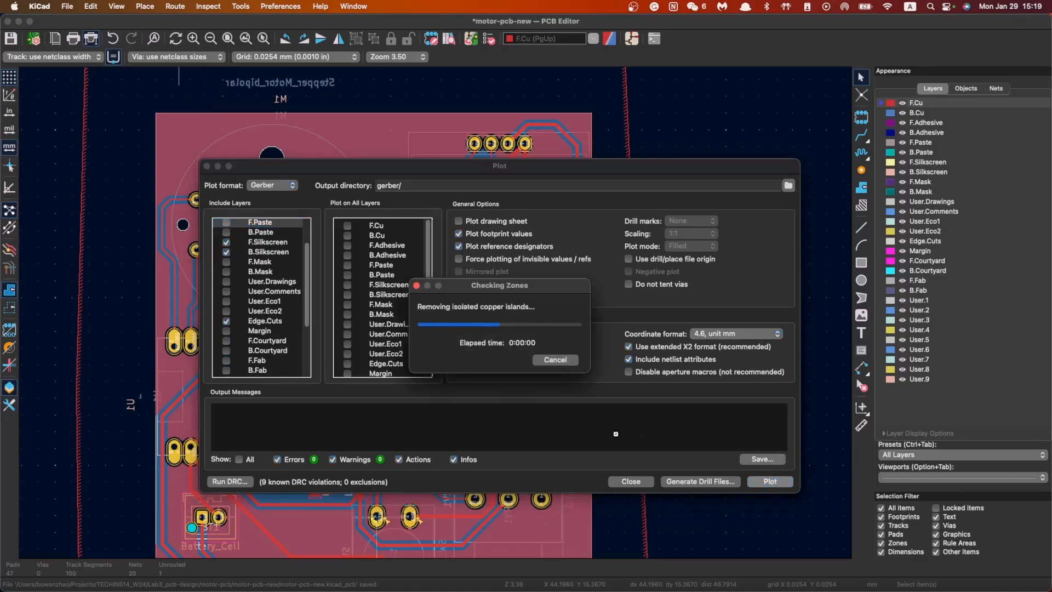
# Generate the Excellon drill files in inches with absolute origin into the gerber/ folder, and close the drill settings
pyautogui.click(702, 480)
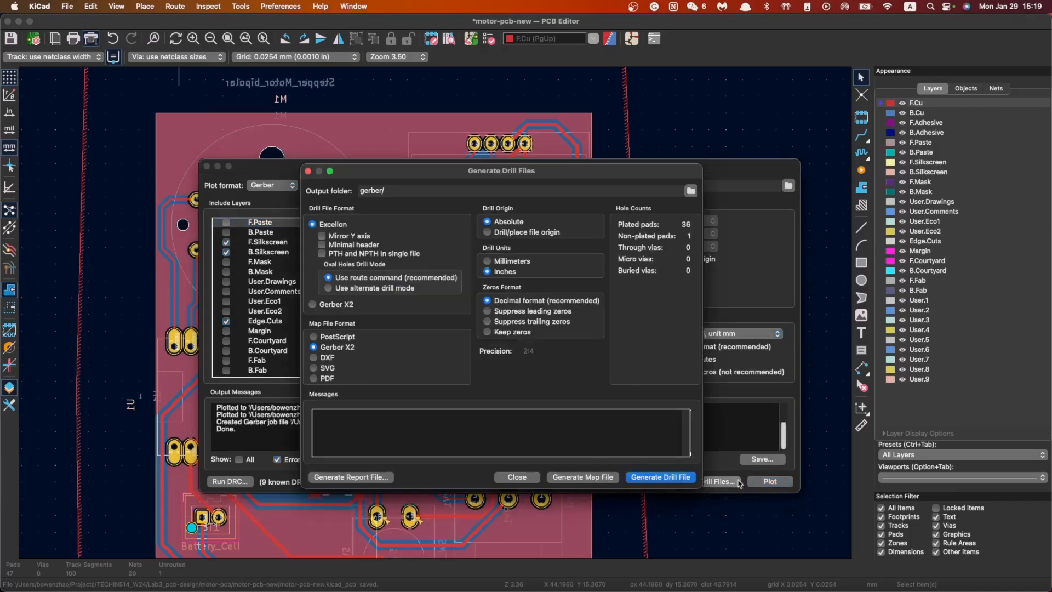
pyautogui.click(682, 478)
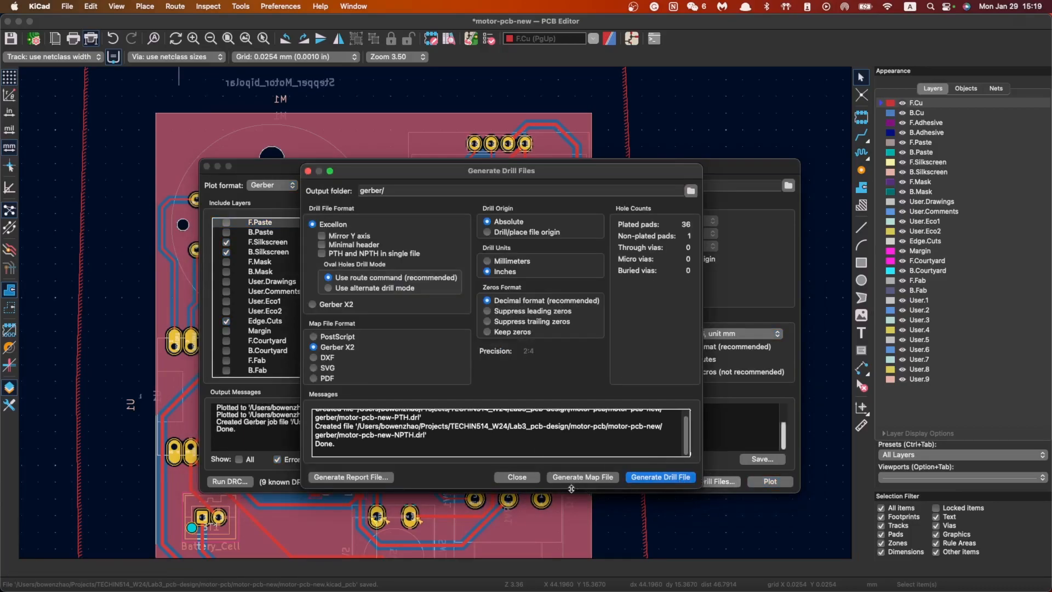
pyautogui.click(517, 477)
# Check the output path in the plot messages, close the plot settings, and view the exported files in the gerber folder in Finder
pyautogui.moveTo(291, 423); pyautogui.dragTo(670, 429)
pyautogui.click(690, 429)
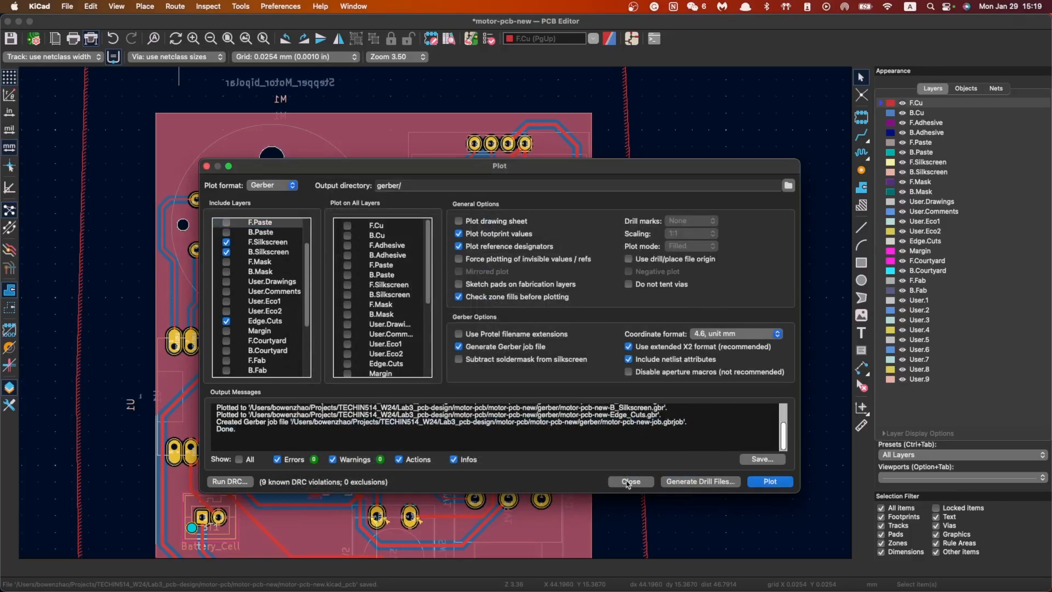
pyautogui.click(630, 481)
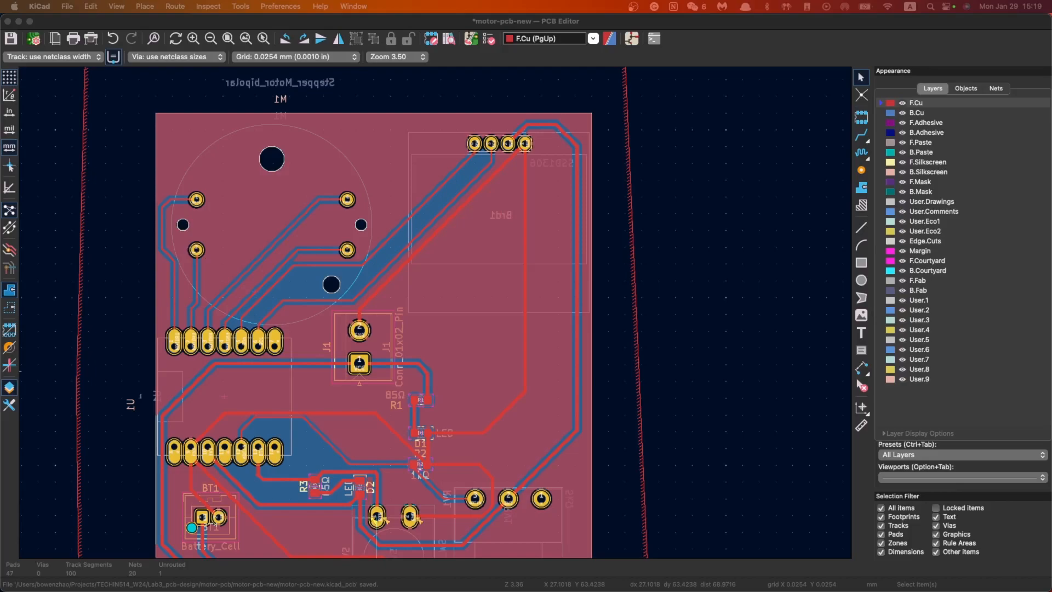
pyautogui.moveTo(364, 33); pyautogui.dragTo(421, 284)
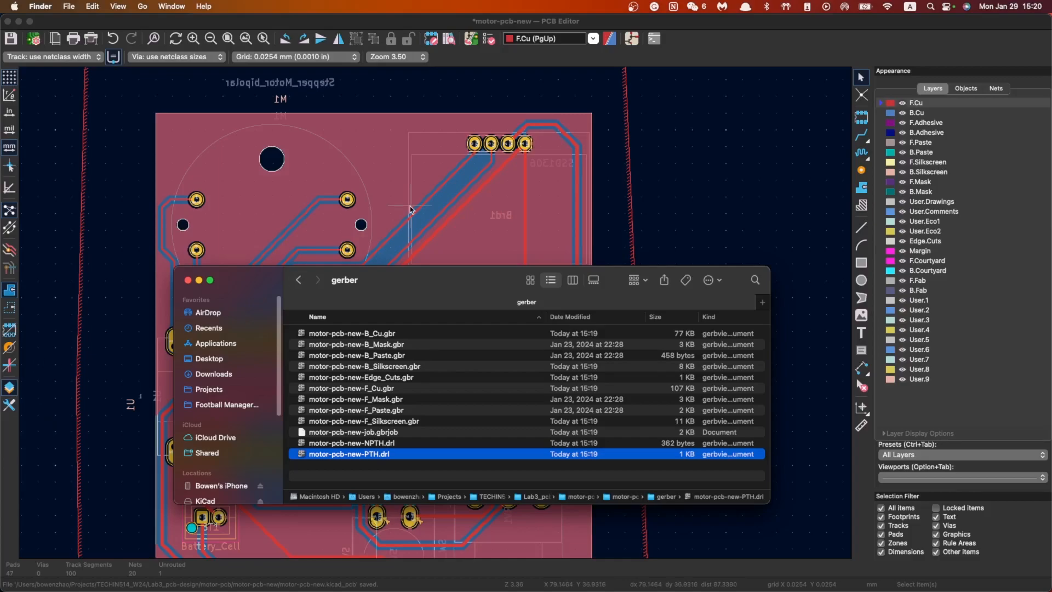
pyautogui.click(474, 264)
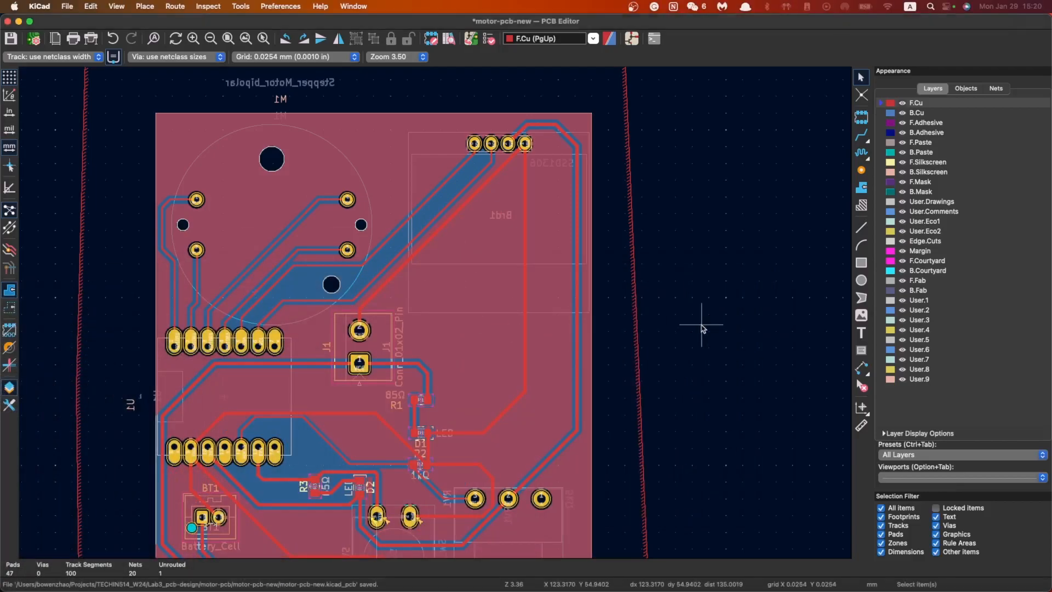
pyautogui.scroll(-2, 704, 328)
pyautogui.hscroll(-3, 429, 310)
pyautogui.scroll(2, 433, 313)
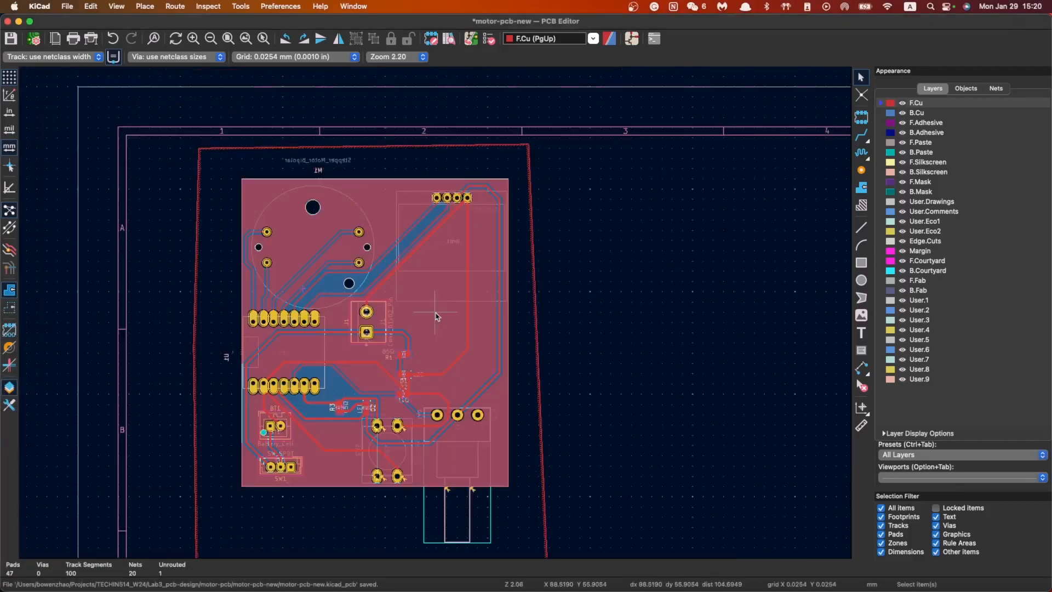
pyautogui.scroll(-3, 437, 316)
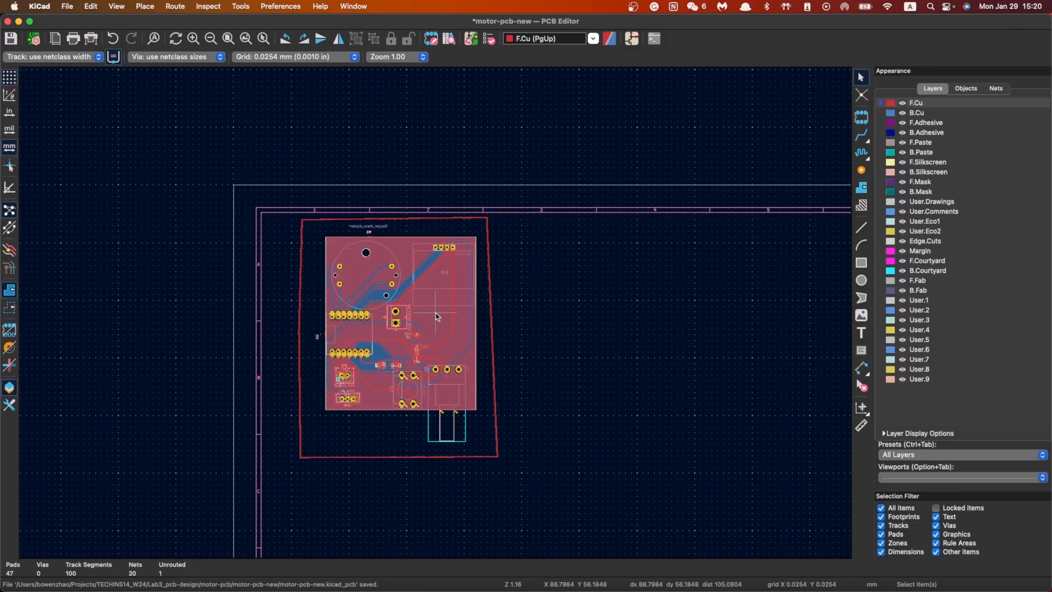
pyautogui.scroll(3, 433, 307)
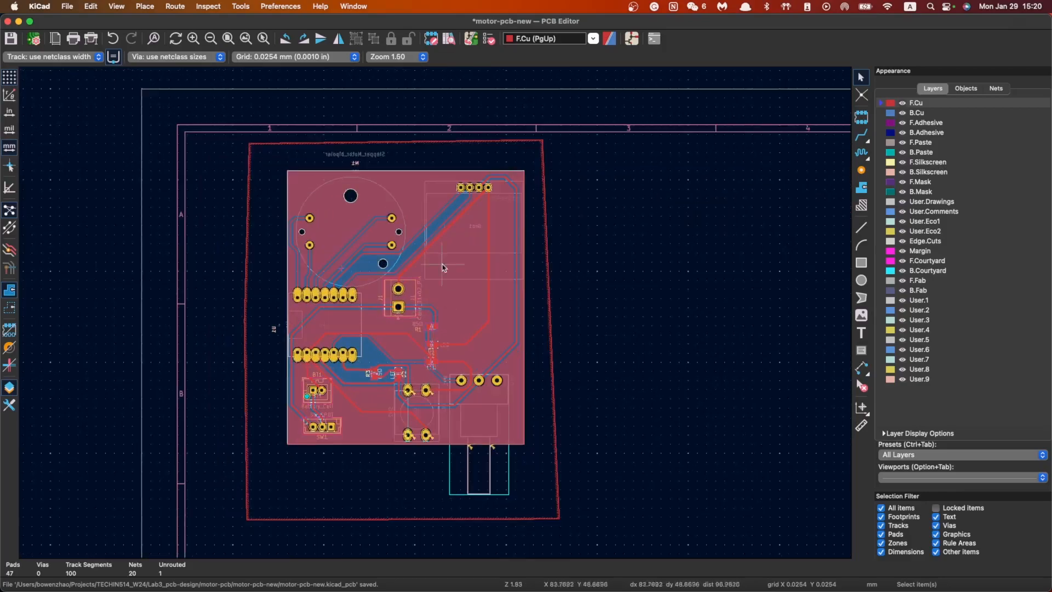